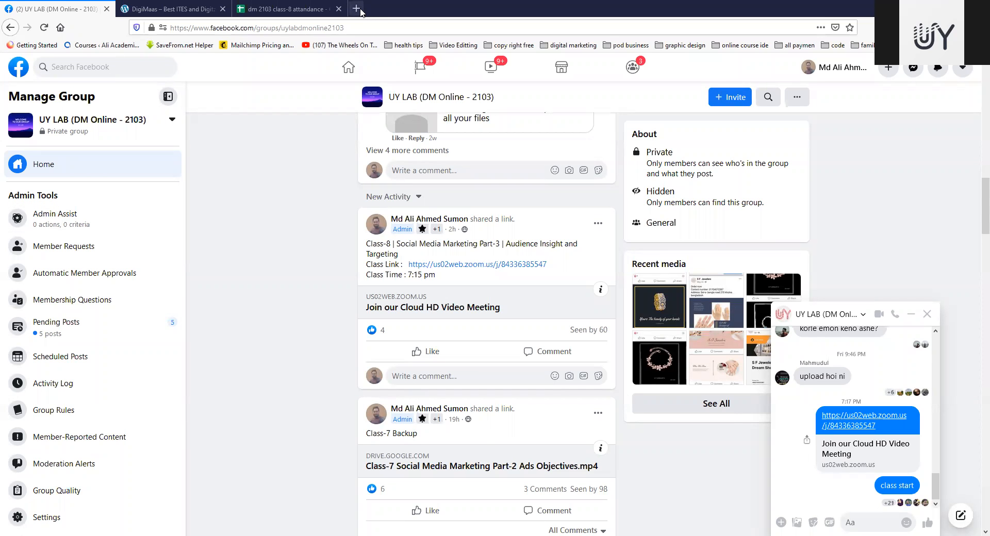
Step: Search the web for "facebook audience insights" in a new browser tab
key("ctrl+t")
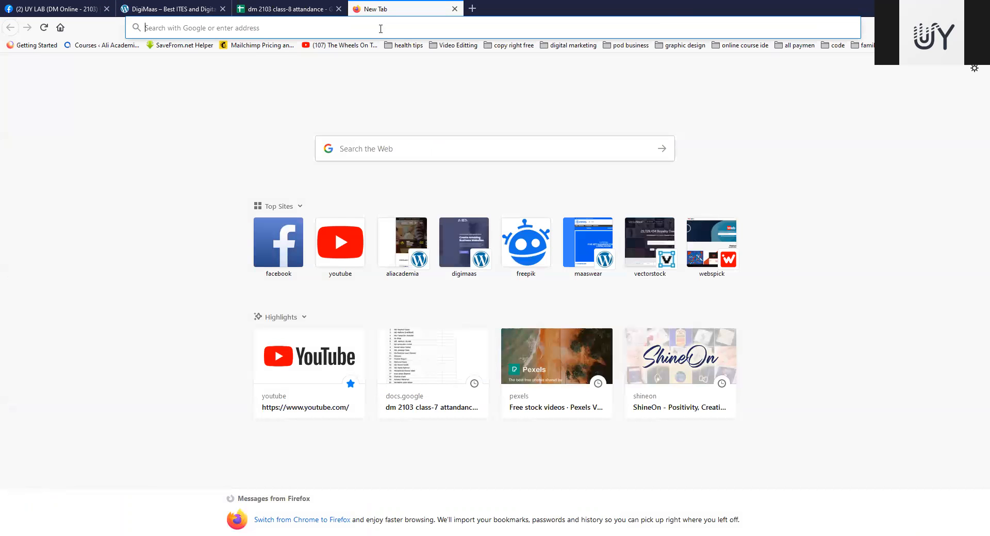
left_click(347, 125)
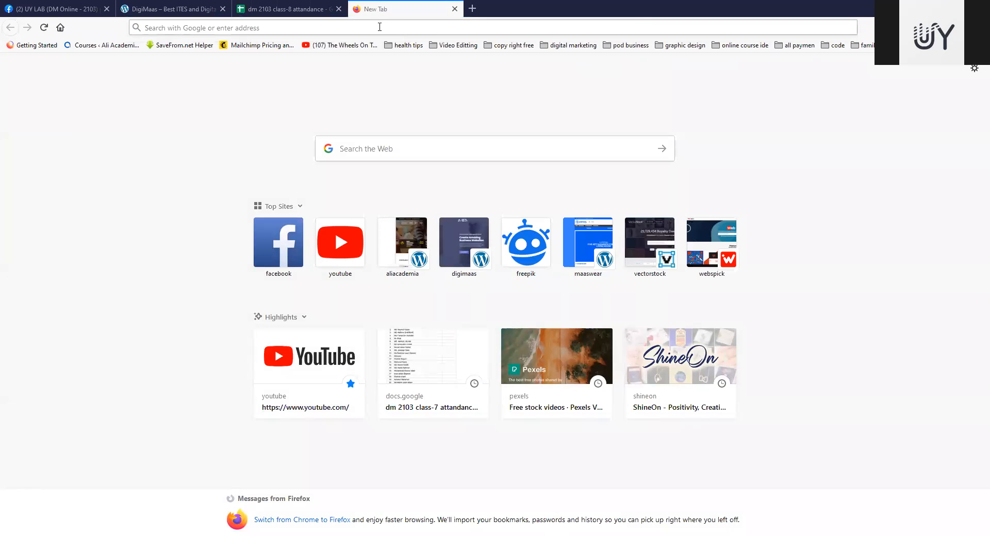
left_click(379, 27)
type("a")
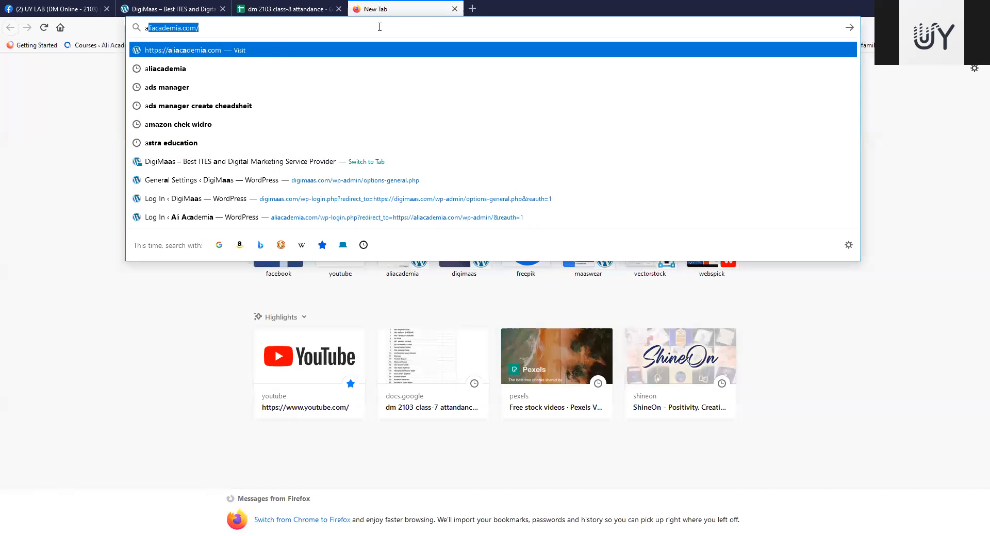
type("ud")
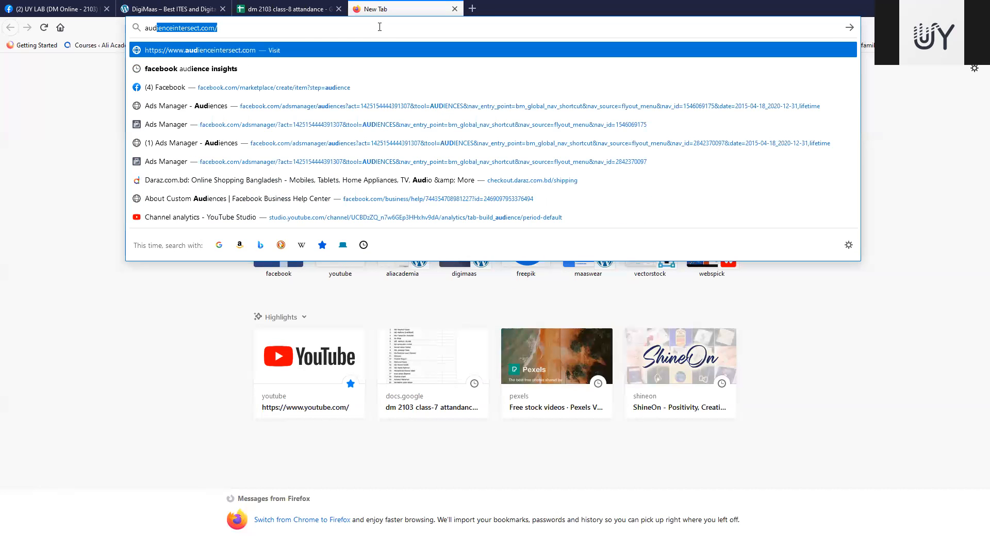
type("ienc")
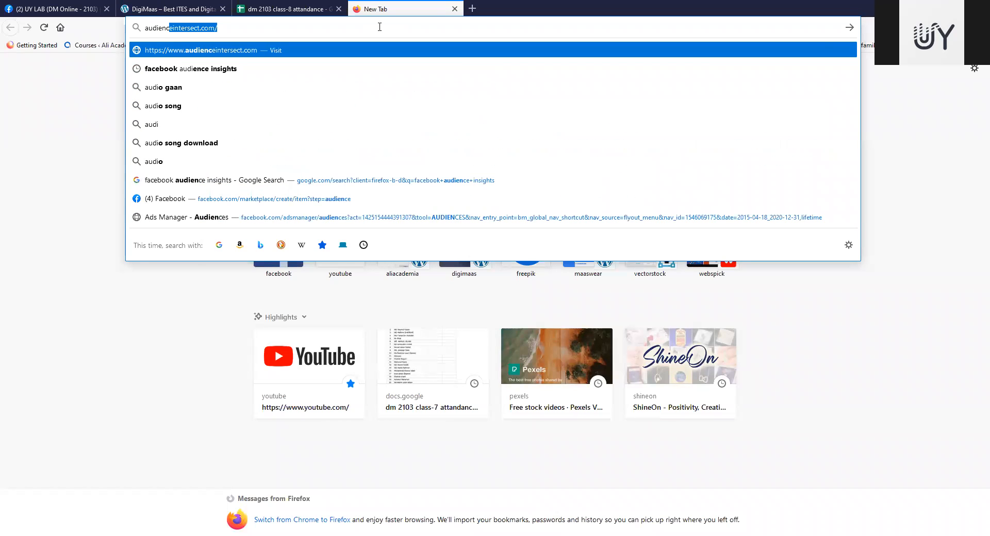
type("e in")
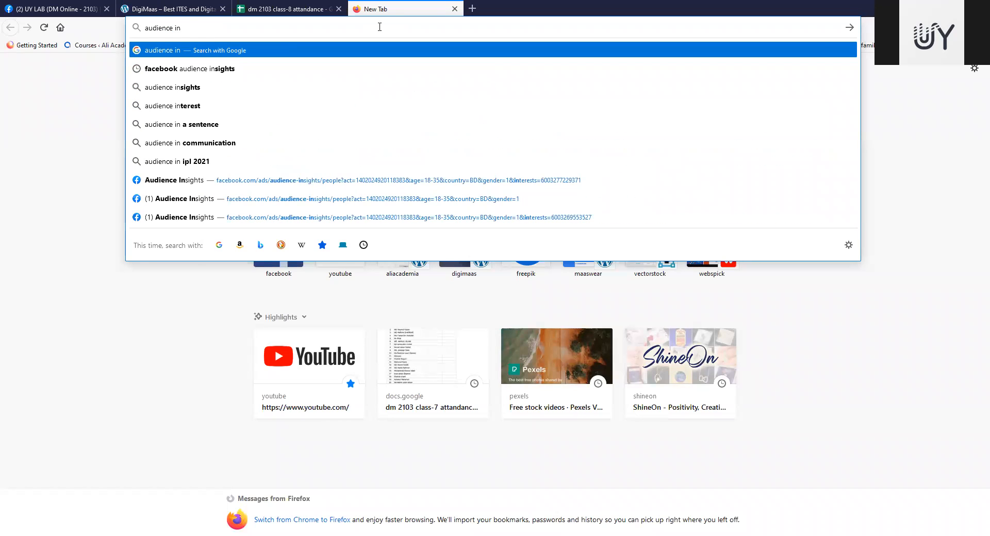
key("Down")
key("Return")
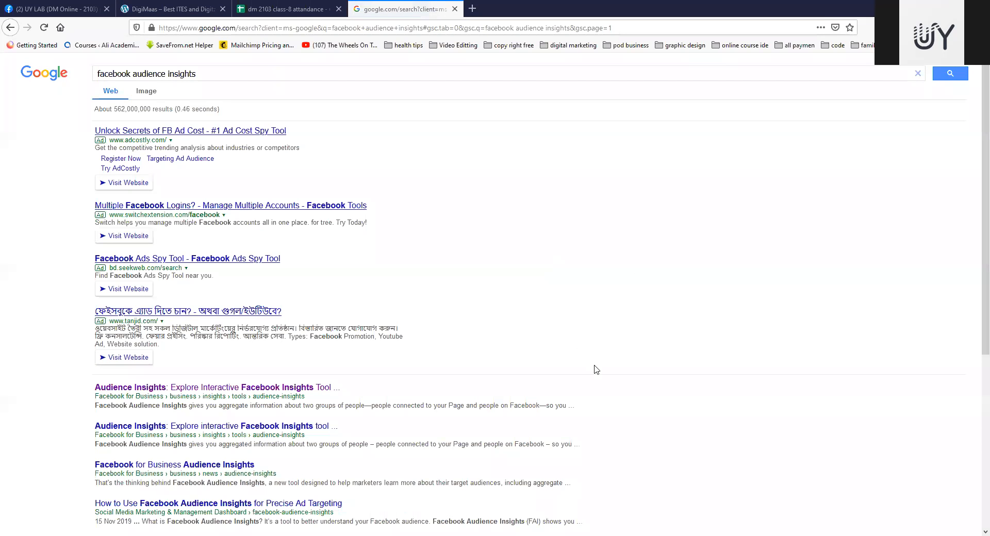
Step: Open the first Facebook for Business Audience Insights result and continue from its landing page to the Audience Insights tool
scroll(596, 370, "down", 2)
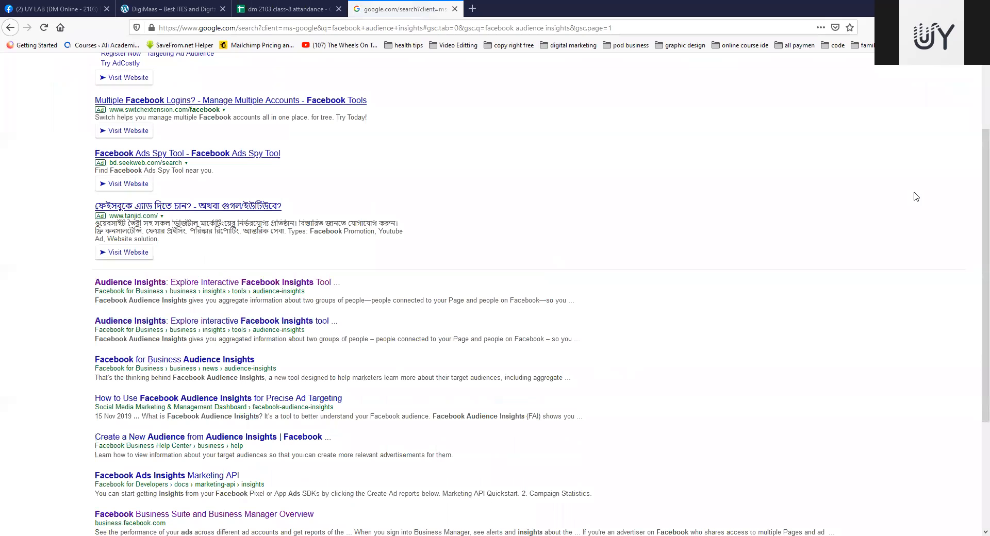
left_click(219, 283)
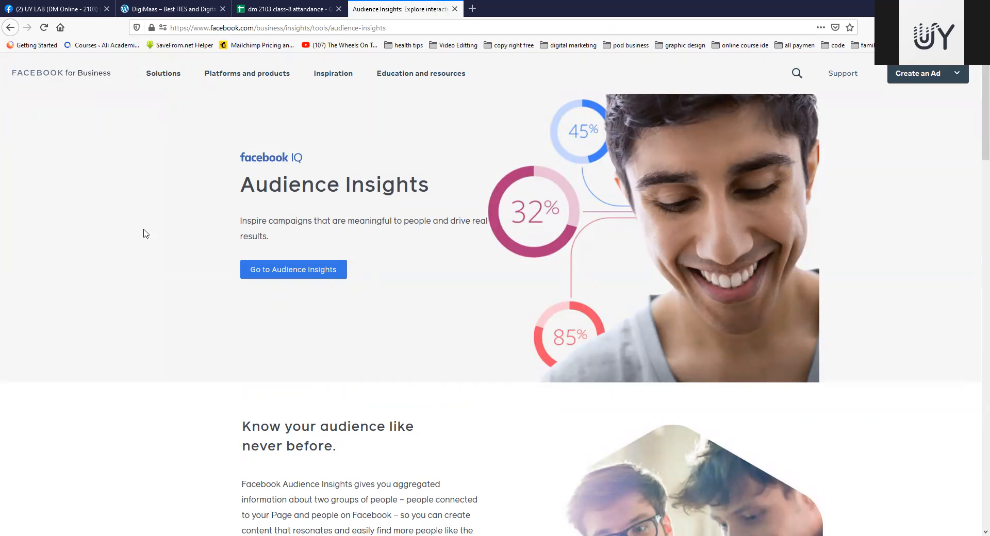
scroll(407, 301, "down", 5)
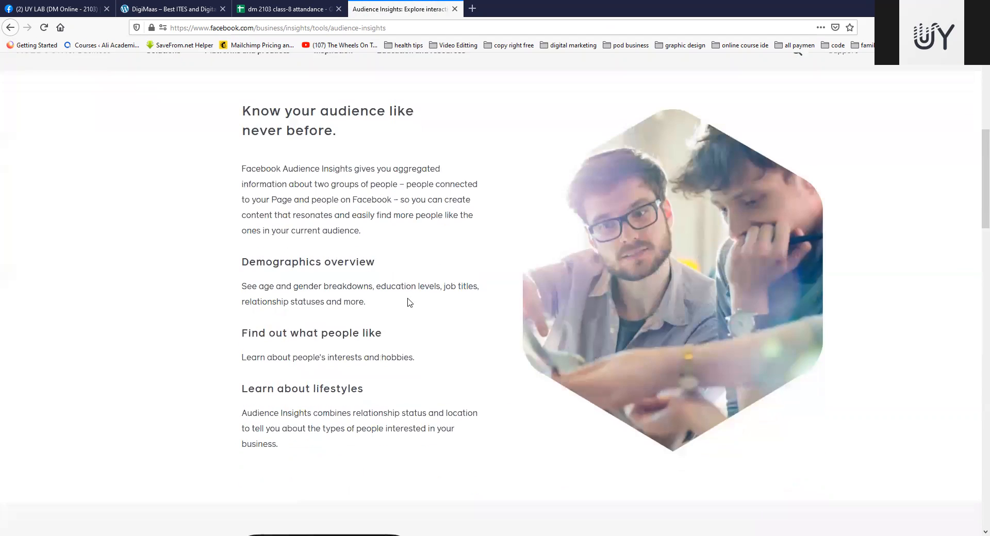
scroll(442, 299, "up", 5)
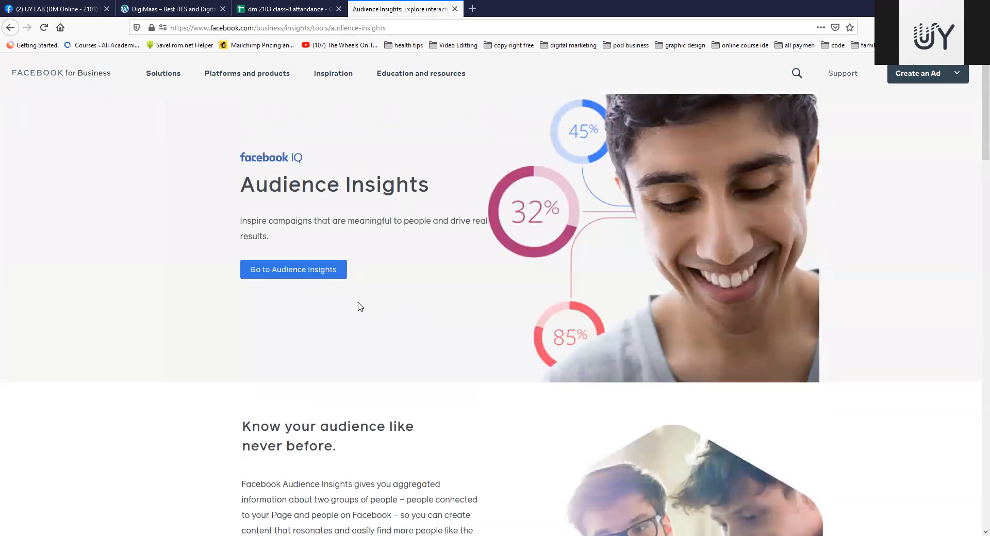
left_click(286, 274)
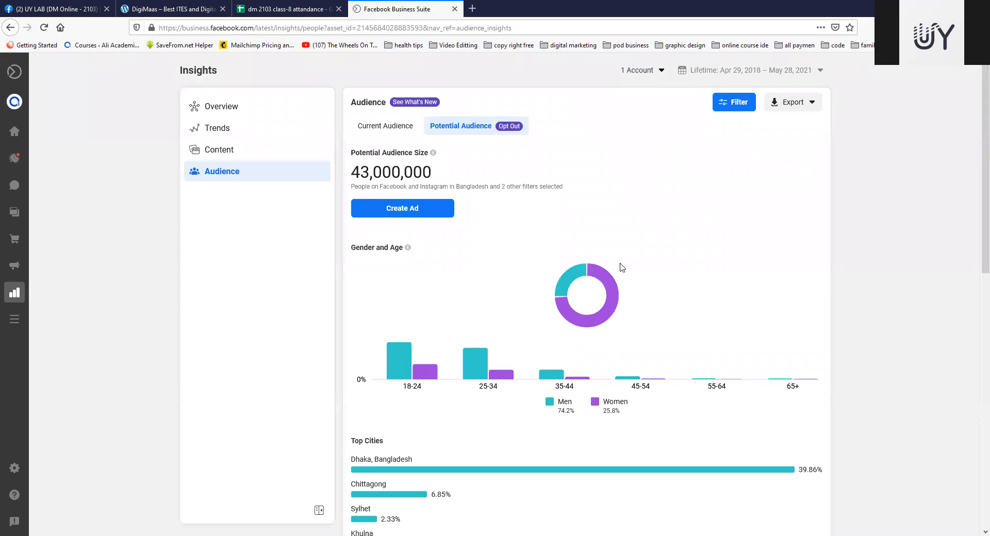
Step: Read the notice on opting out of Potential Audience and return to the classic Audience Insights
scroll(621, 268, "down", 10)
scroll(622, 268, "up", 10)
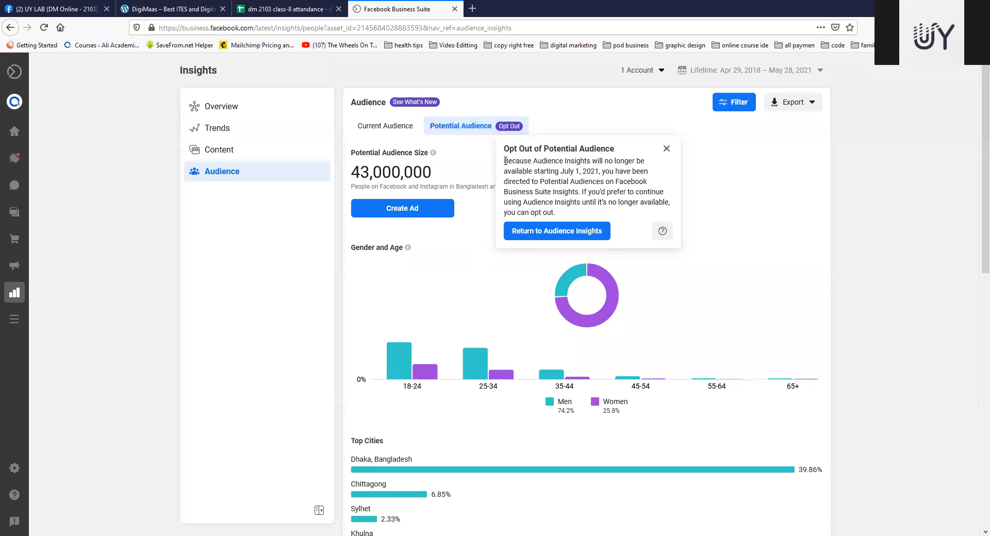
left_click_drag(504, 162, 665, 202)
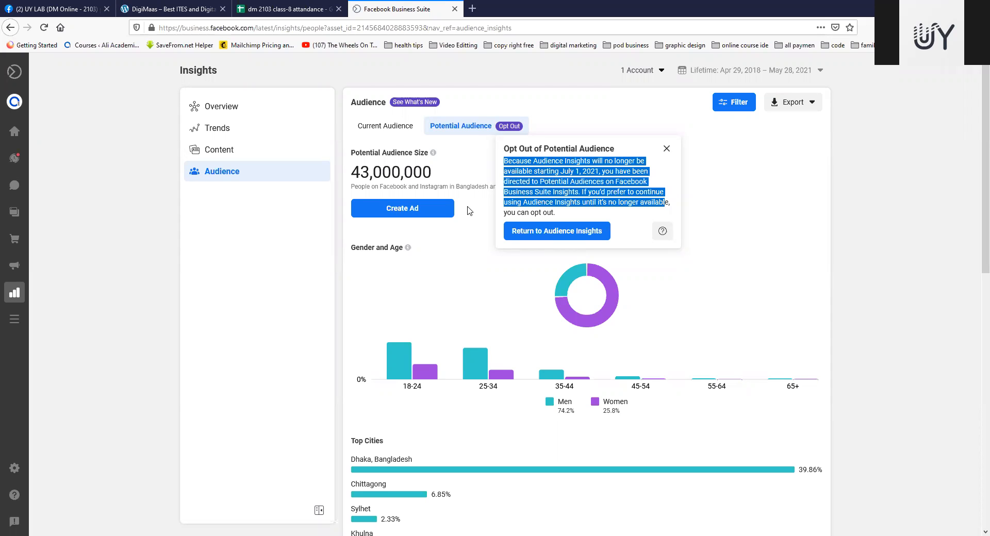
left_click(521, 169)
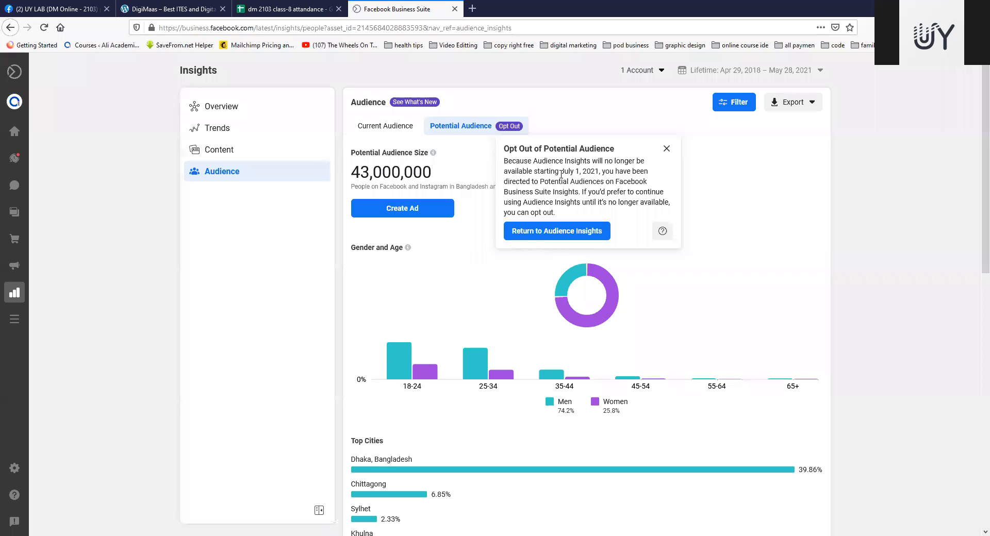
left_click_drag(503, 163, 588, 164)
left_click_drag(606, 170, 583, 172)
left_click(581, 170)
left_click(545, 233)
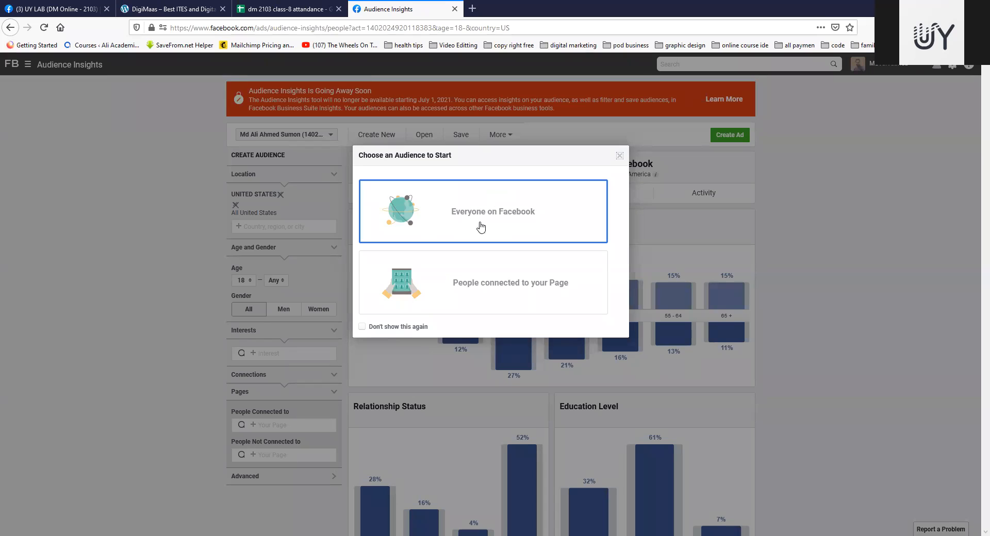
Step: Start a new audience based on everyone on Facebook and look over its demographics
left_click(515, 228)
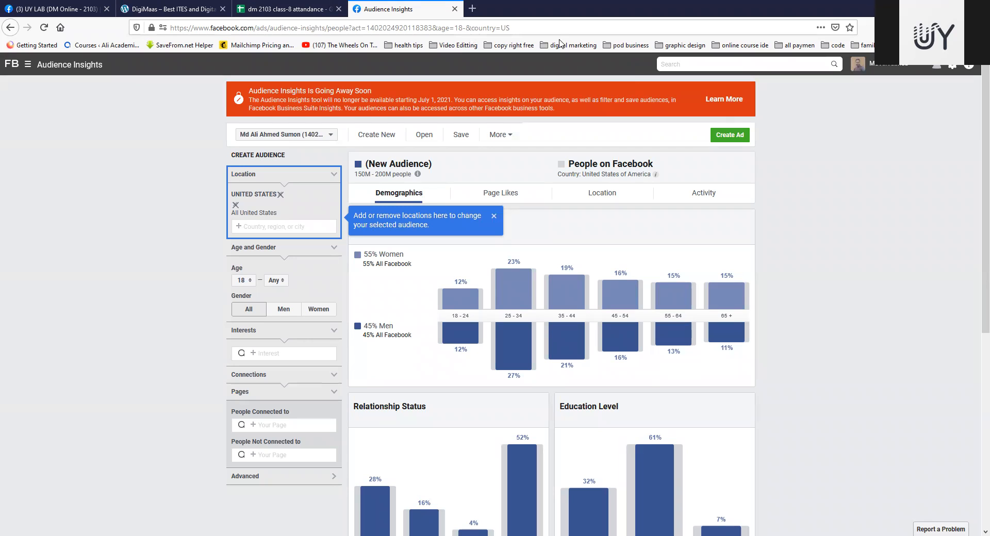
mouse_move(419, 175)
scroll(584, 201, "down", 6)
scroll(616, 178, "up", 6)
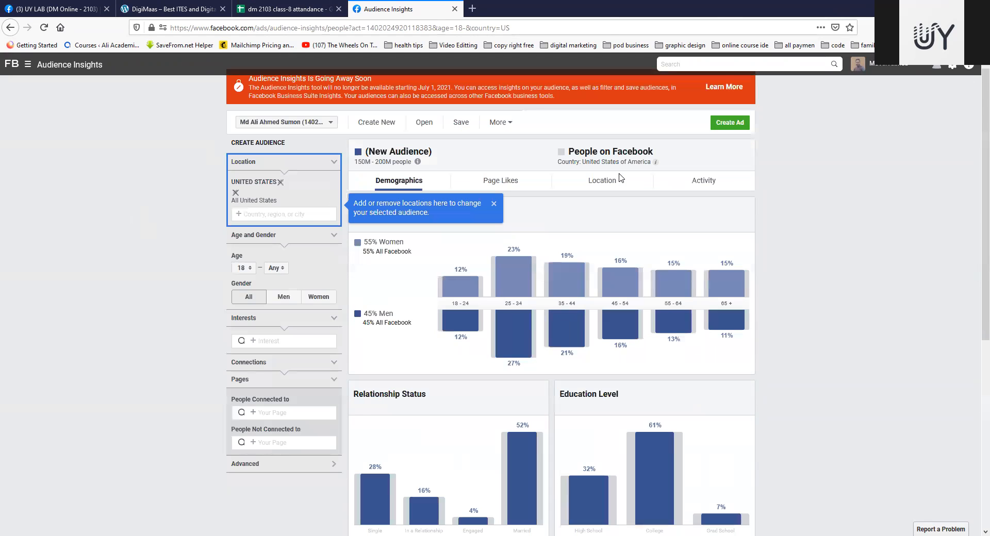
Step: Replace the United States with Bangladesh as the audience location
left_click(235, 192)
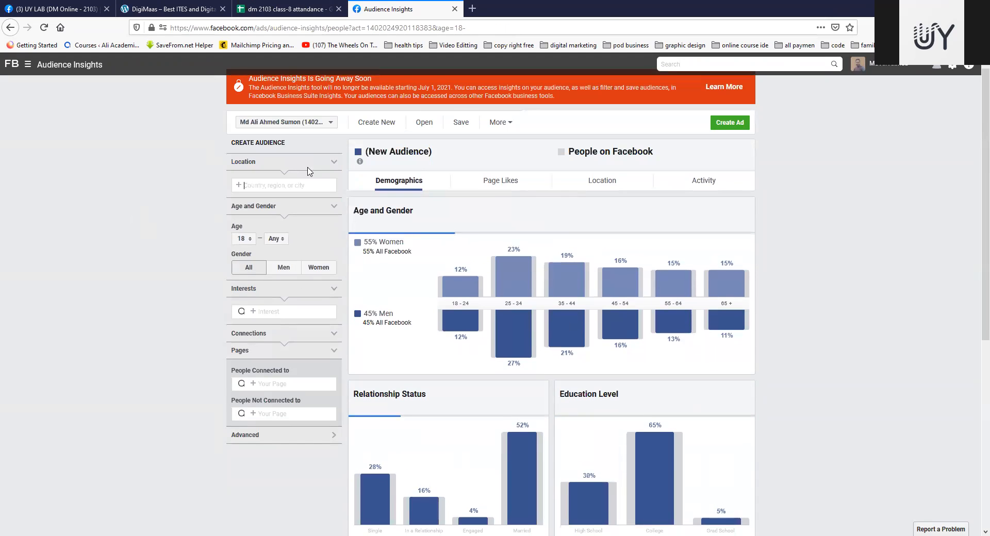
scroll(519, 254, "up", 1)
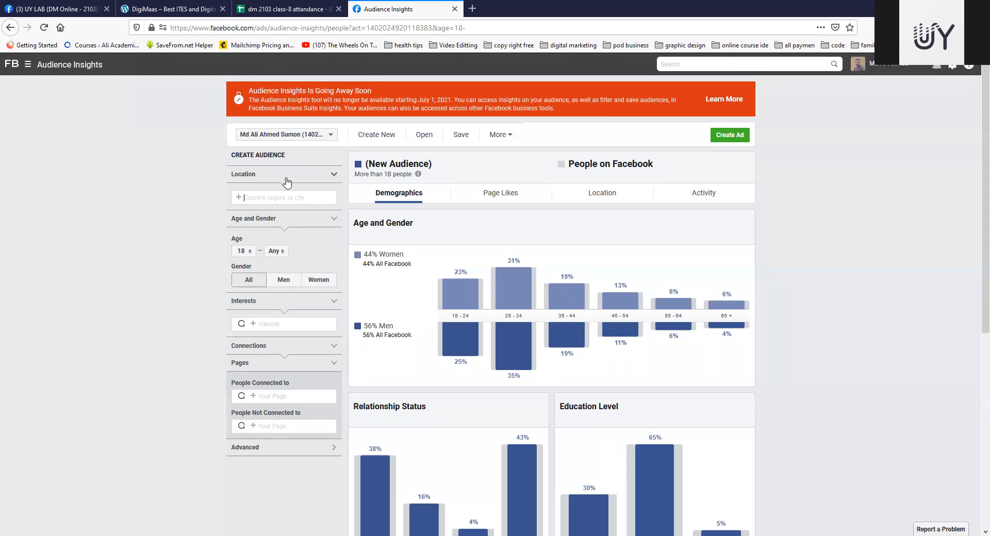
scroll(407, 240, "down", 4)
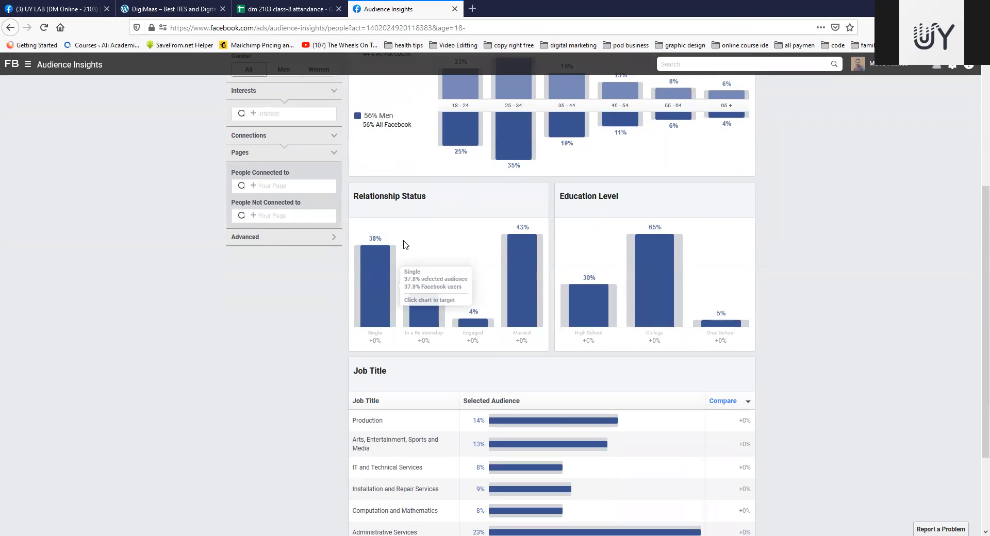
scroll(405, 245, "up", 4)
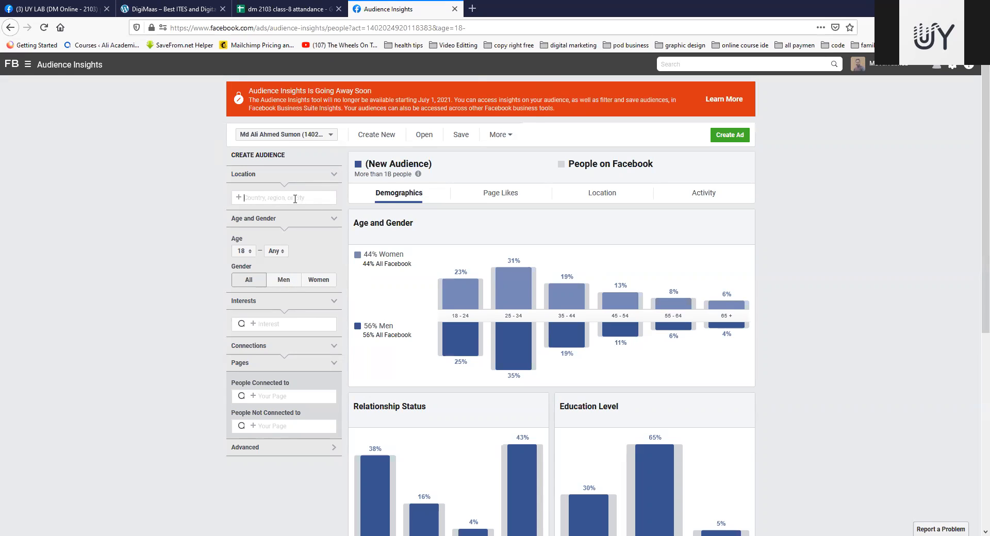
type("bangladesh")
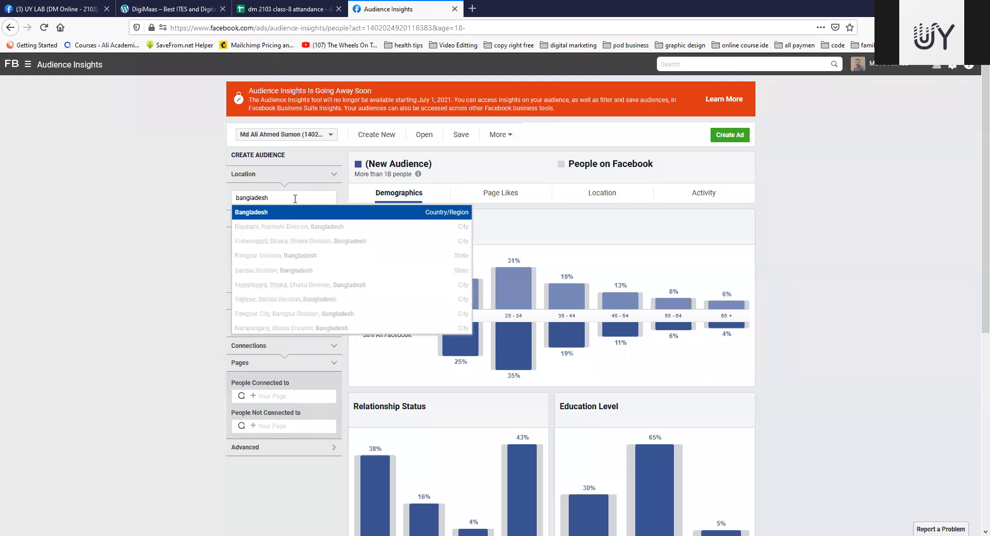
left_click(267, 212)
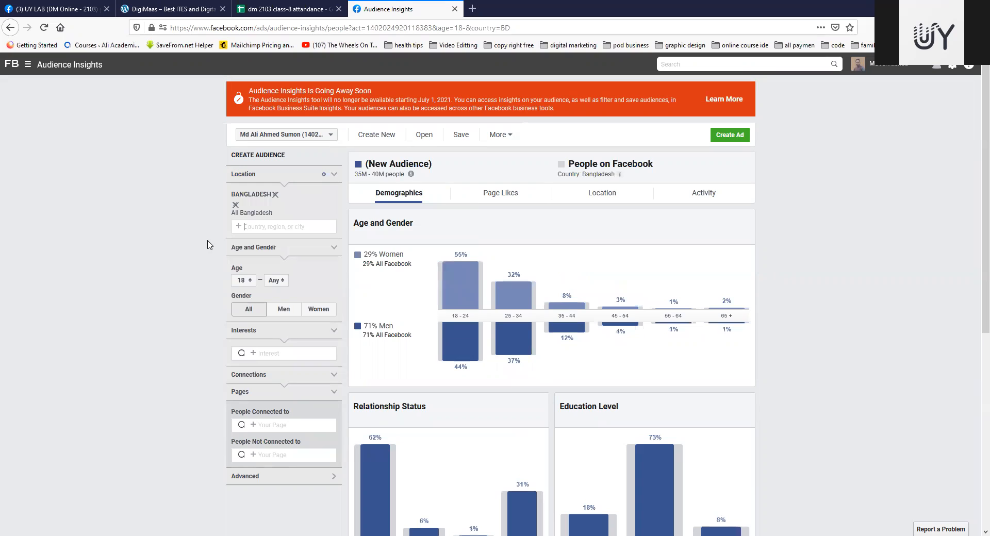
Step: Set the audience's maximum age to 45
left_click(270, 228)
scroll(286, 224, "down", 1)
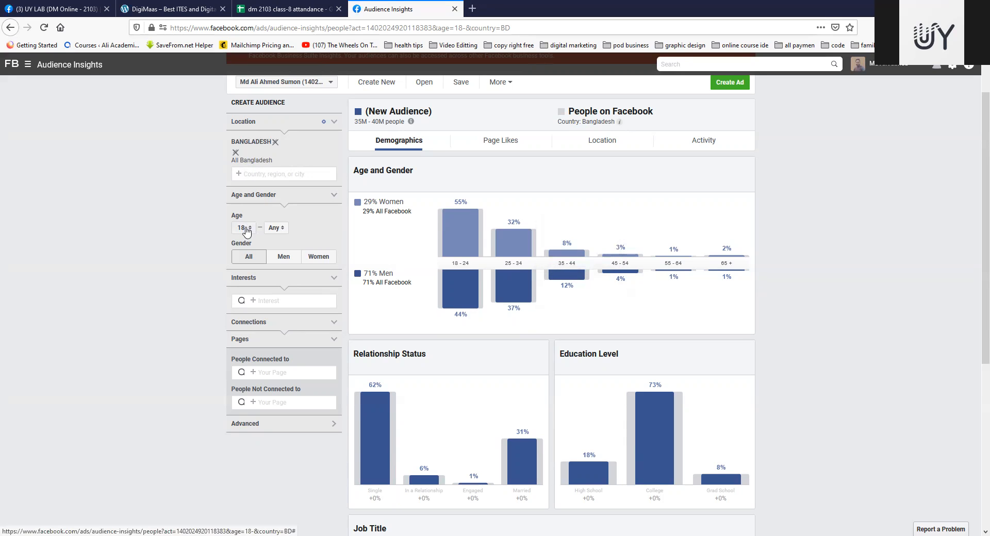
left_click(275, 228)
scroll(276, 289, "down", 2)
scroll(278, 288, "down", 3)
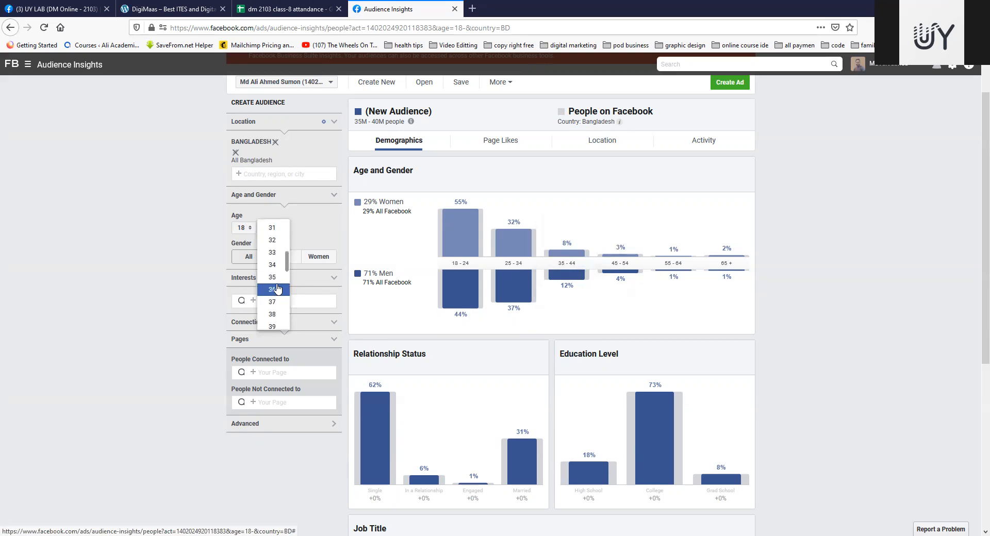
scroll(279, 289, "down", 4)
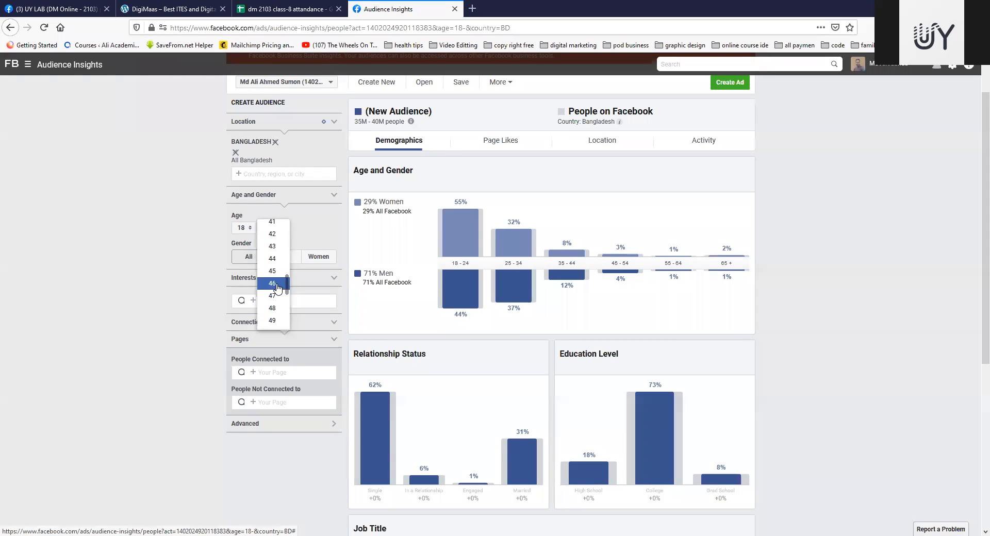
scroll(274, 250, "up", 1)
left_click(273, 231)
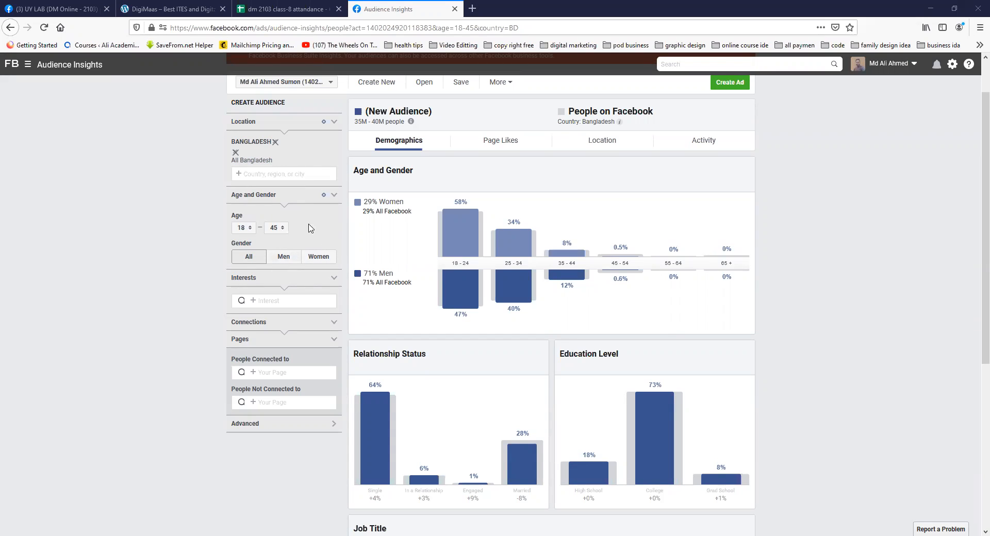
Step: Restrict the audience to women and check the estimated audience size
left_click(316, 259)
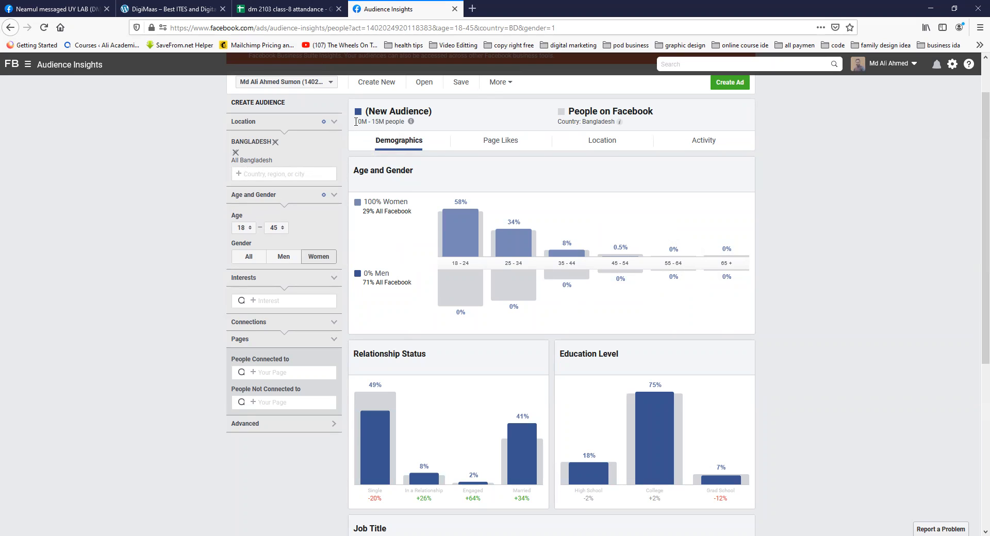
left_click_drag(355, 122, 398, 120)
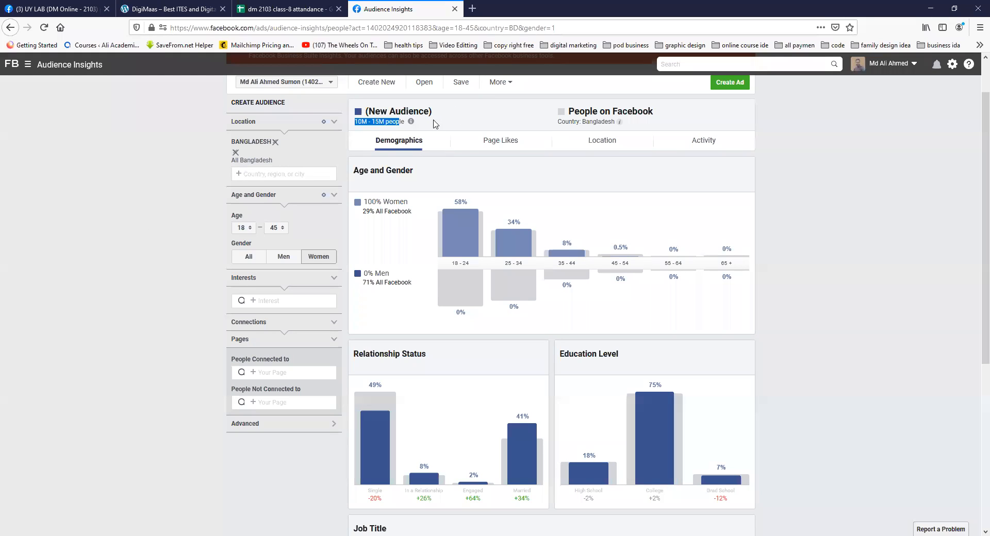
mouse_move(411, 121)
left_click(410, 121)
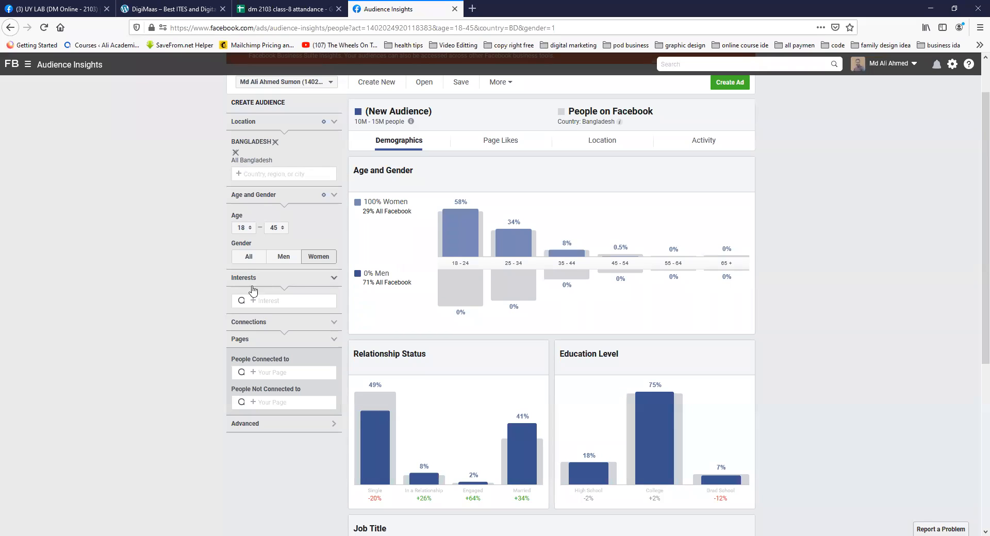
Step: Search the interests for fitness and add Physical fitness to the audience
left_click(275, 300)
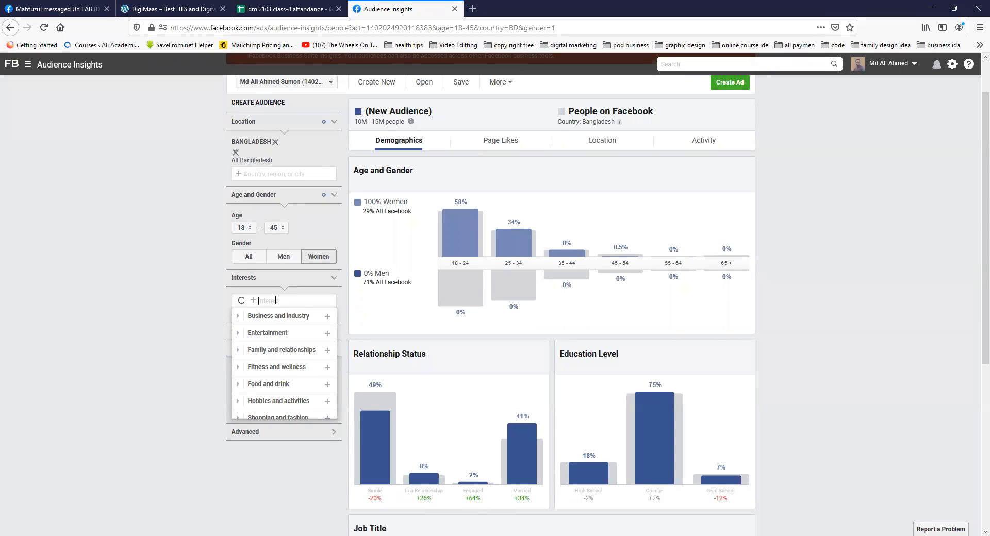
type("fitniees")
key("BackSpace")
type("ess")
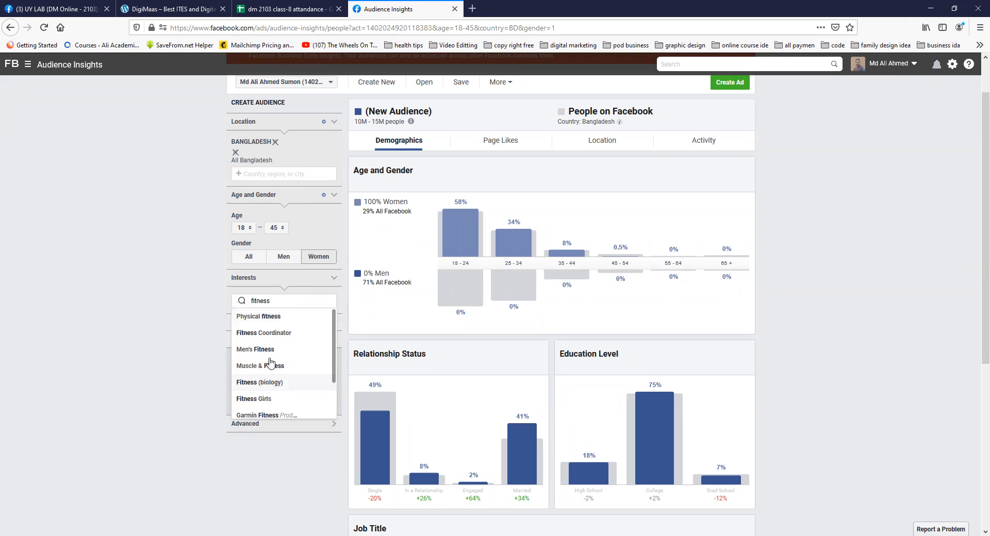
scroll(270, 413, "down", 1)
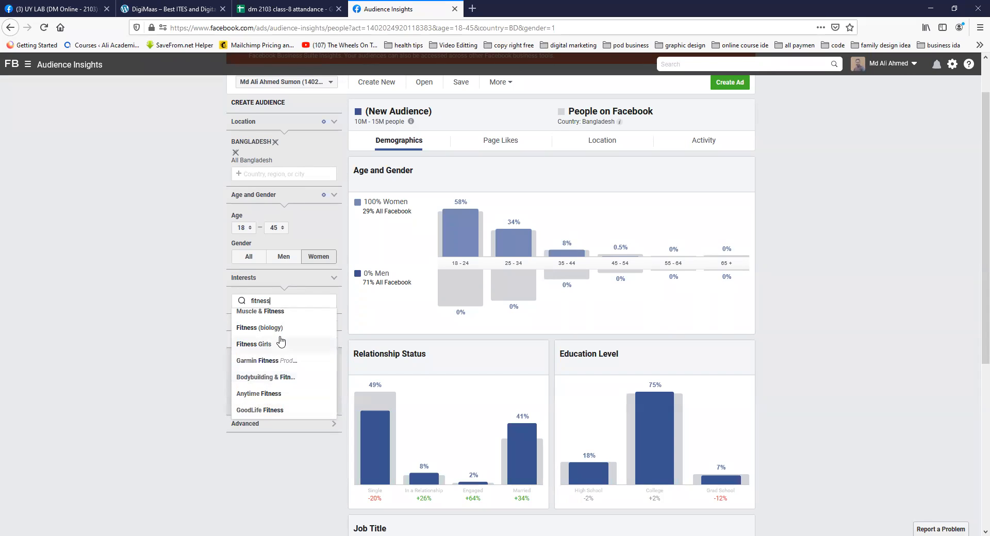
scroll(280, 341, "up", 1)
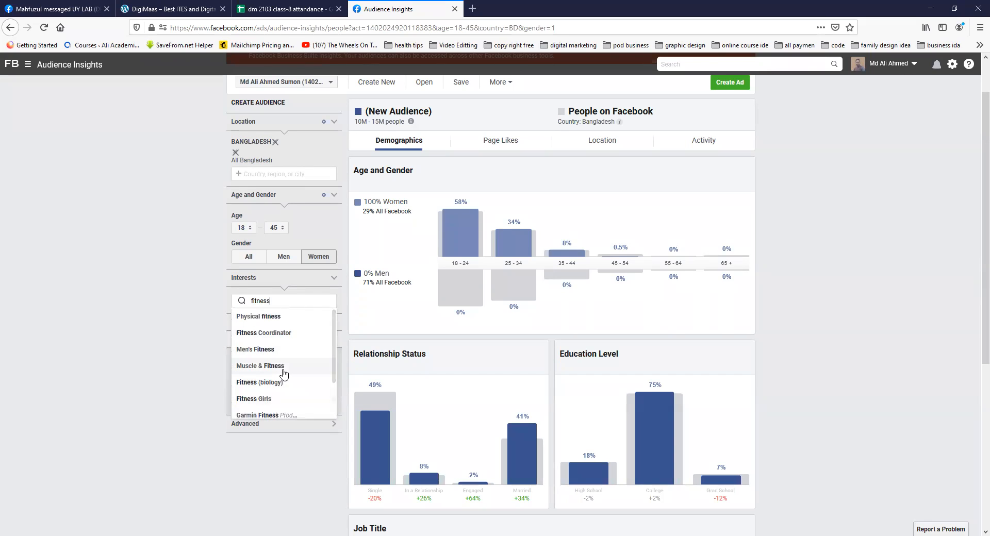
scroll(285, 373, "down", 1)
scroll(284, 374, "up", 1)
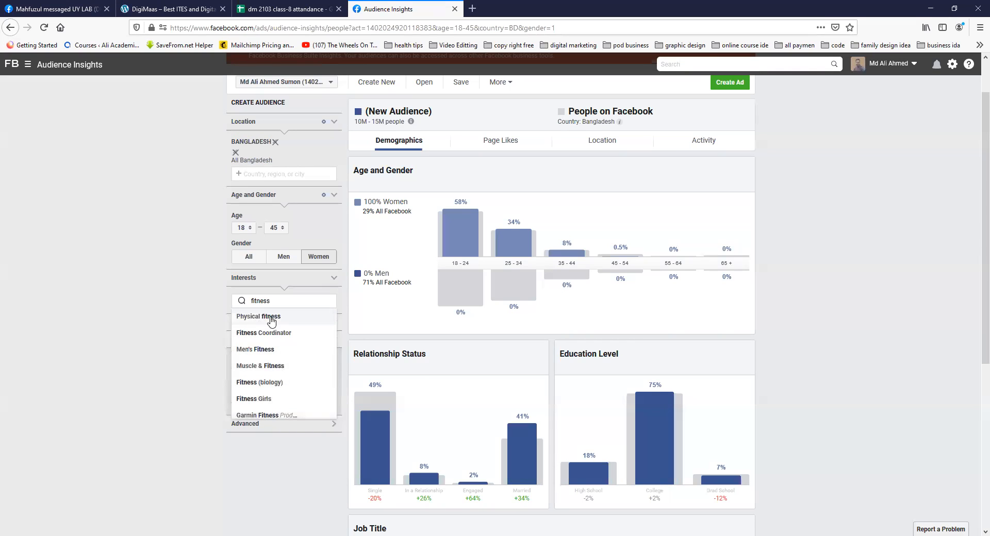
left_click(272, 319)
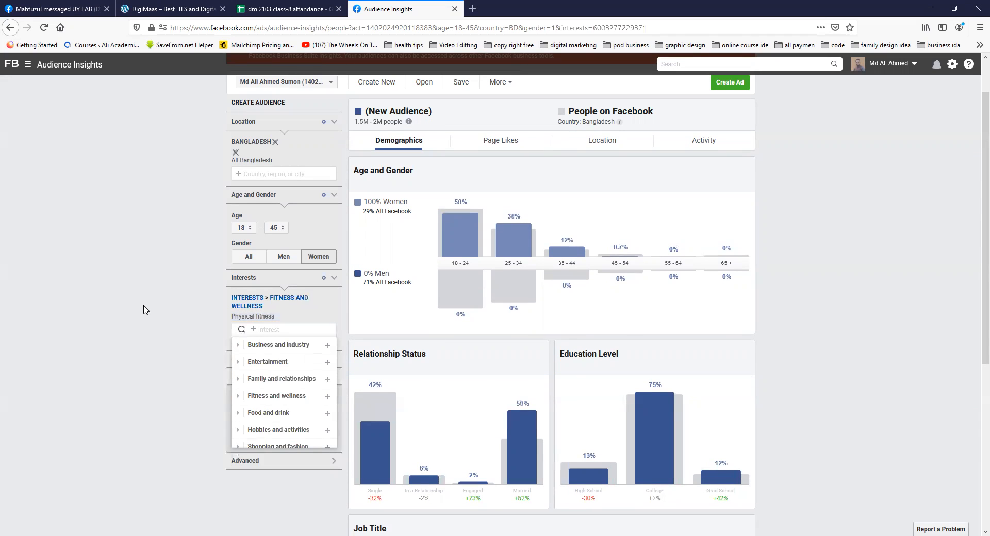
left_click(366, 140)
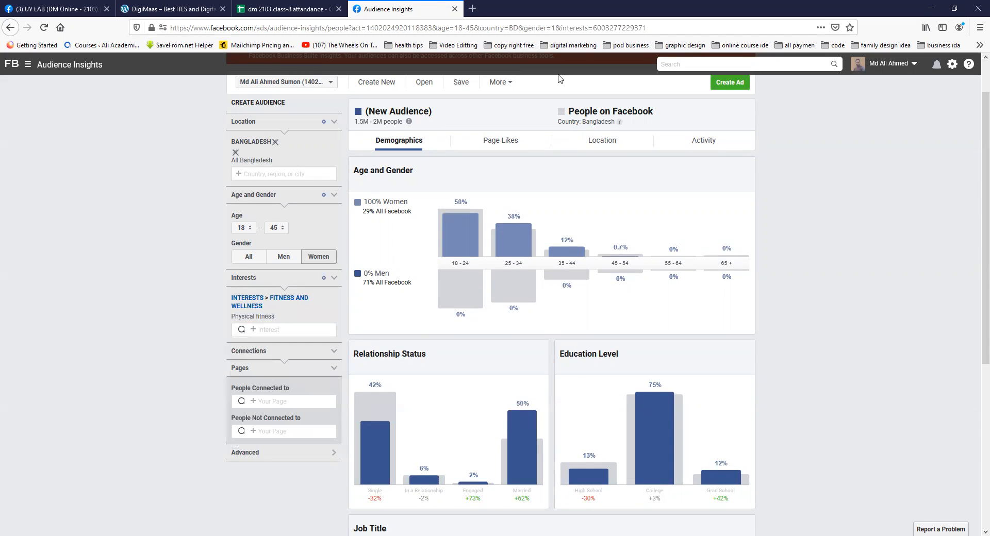
Step: Check the estimated size of the new audience with the Physical fitness interest applied
scroll(132, 273, "up", 2)
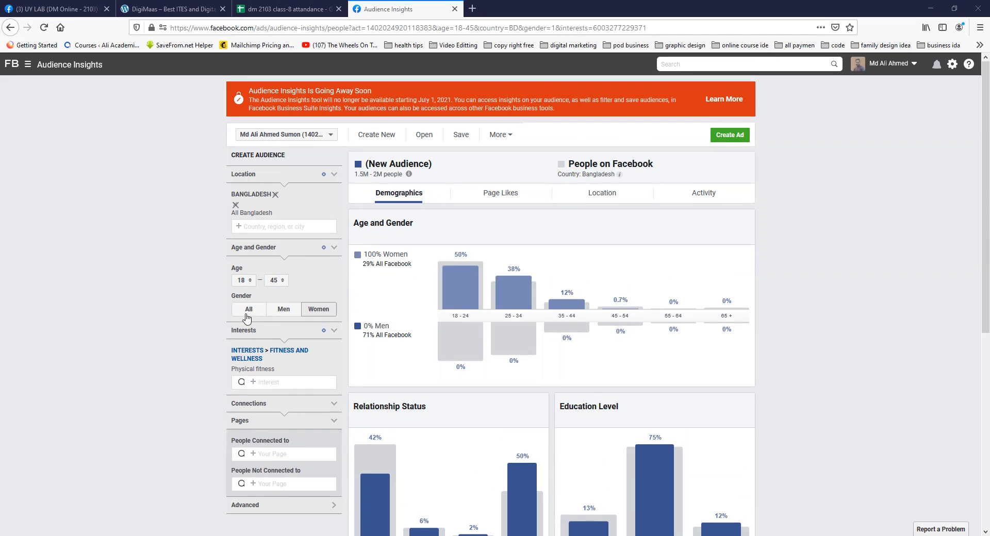
scroll(278, 320, "down", 1)
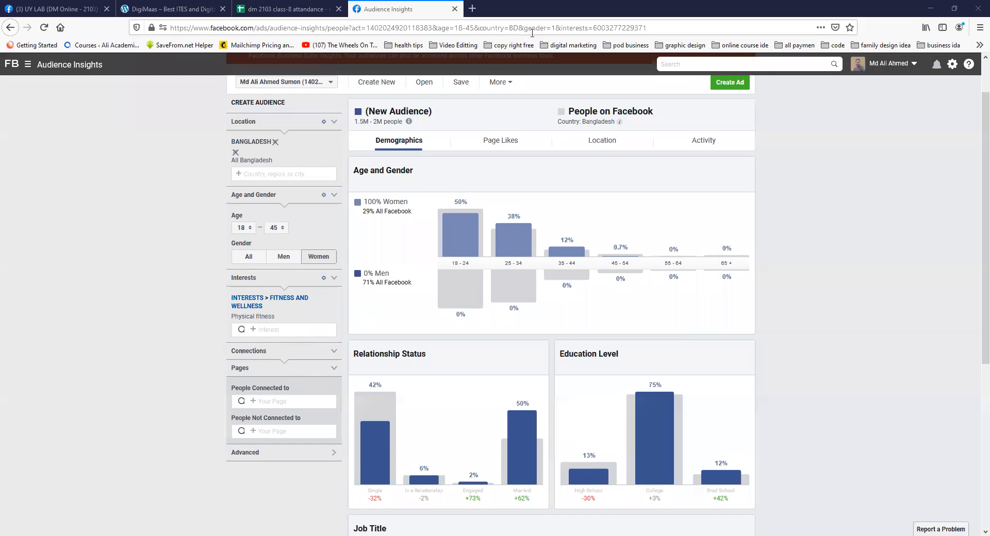
scroll(524, 310, "up", 1)
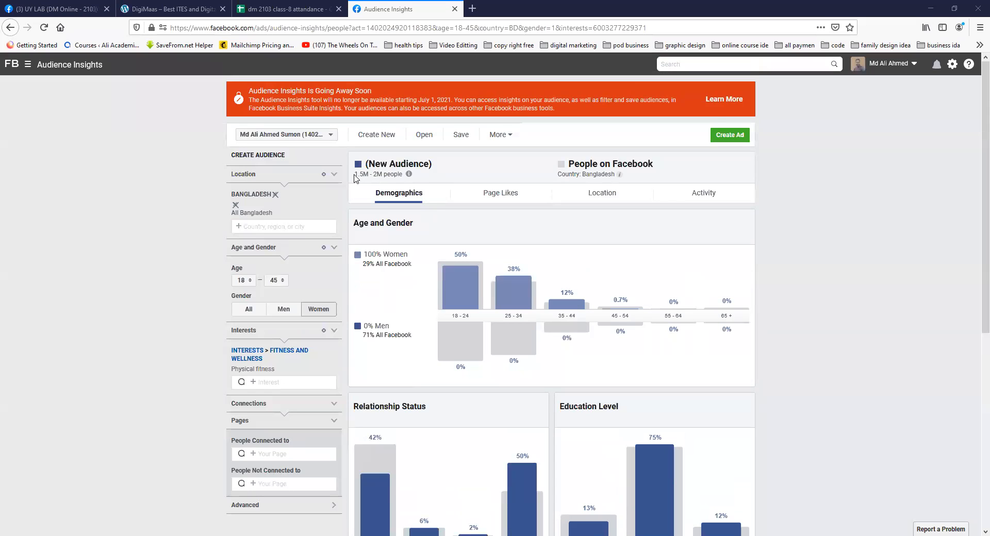
left_click_drag(356, 174, 403, 175)
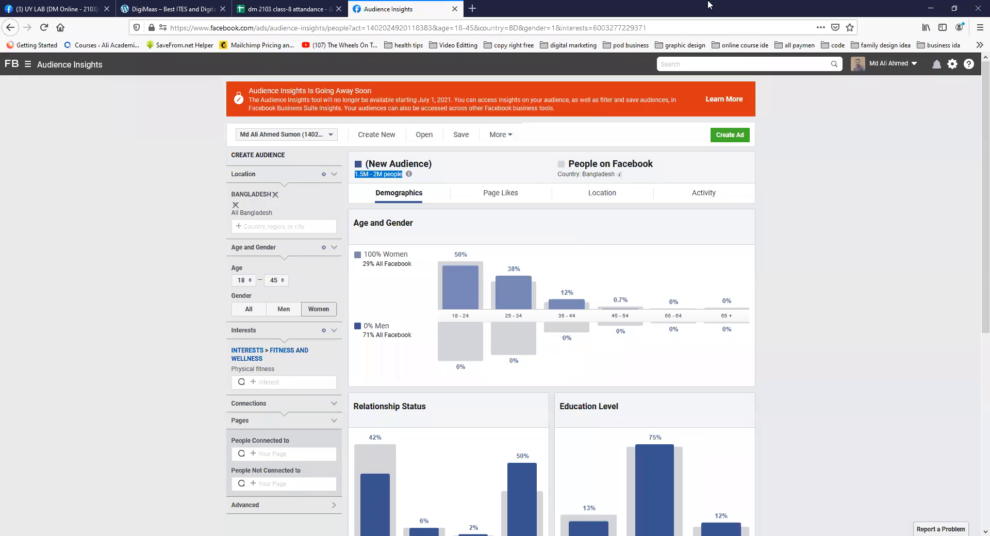
left_click(573, 41)
left_click(930, 20)
left_click(435, 179)
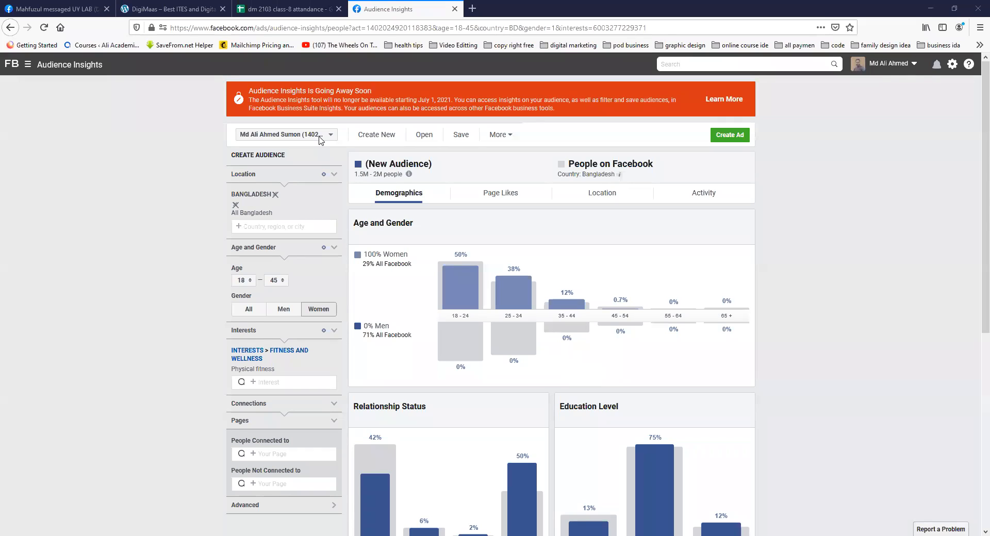
Step: Examine the Age and Gender chart's figures for the 18-24, 25-34 and 35-44 age groups
mouse_move(480, 357)
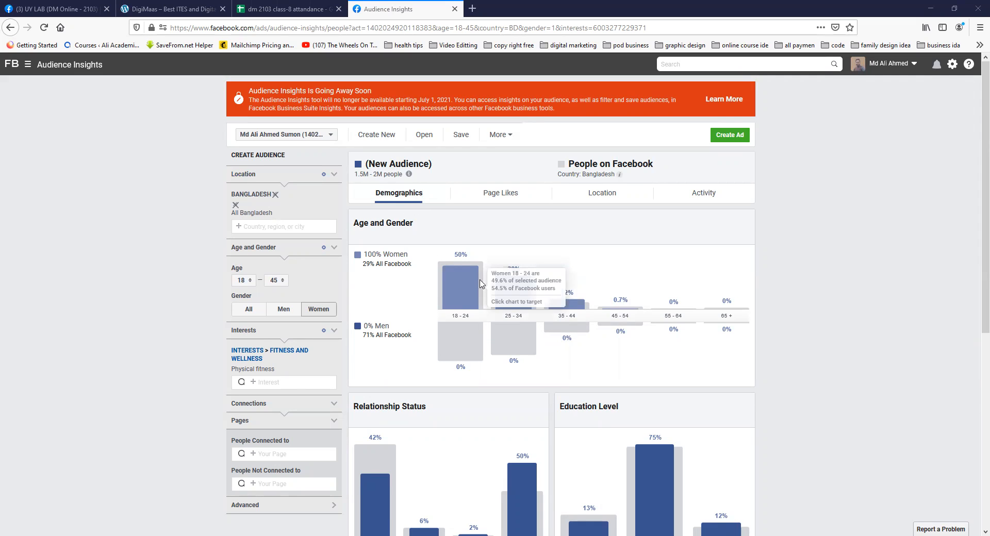
mouse_move(456, 277)
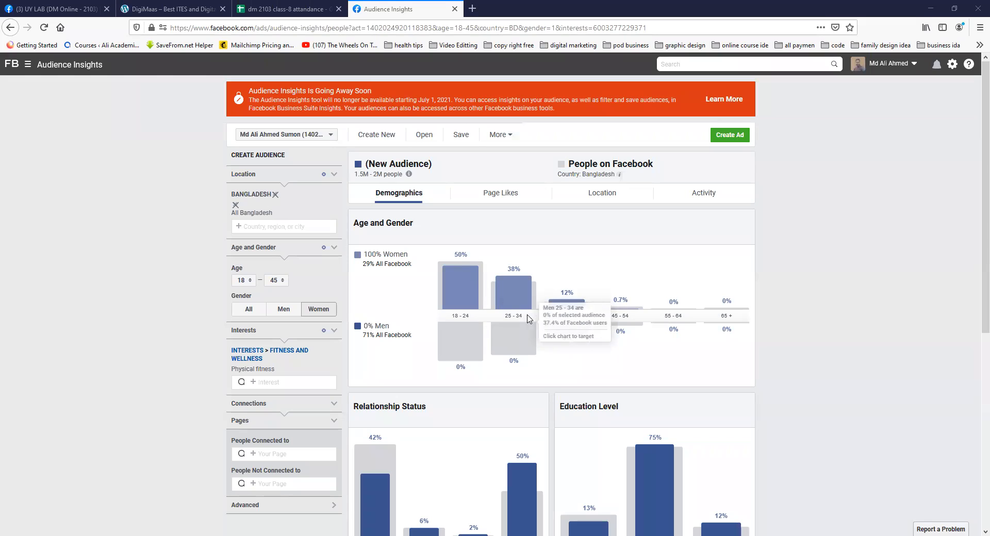
mouse_move(524, 296)
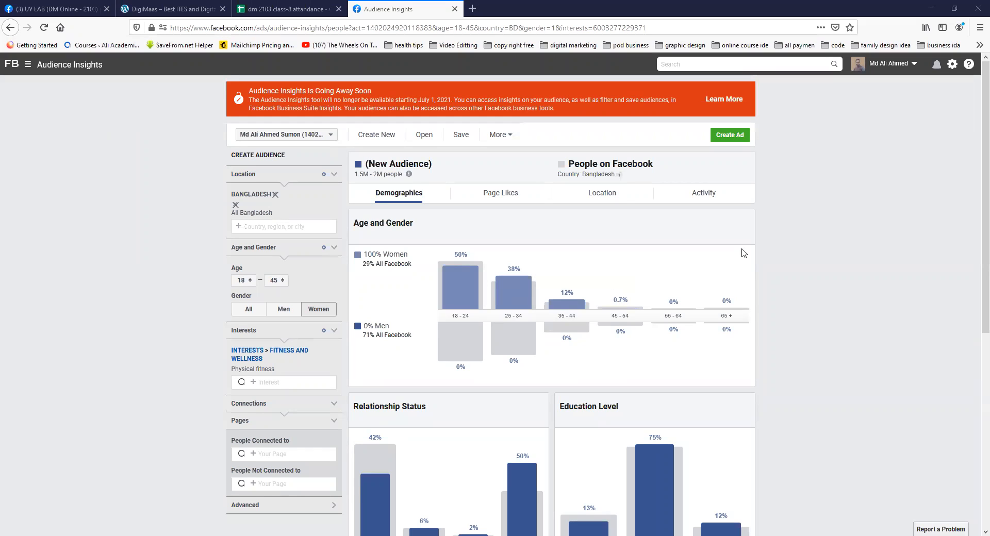
mouse_move(573, 322)
mouse_move(571, 306)
mouse_move(504, 315)
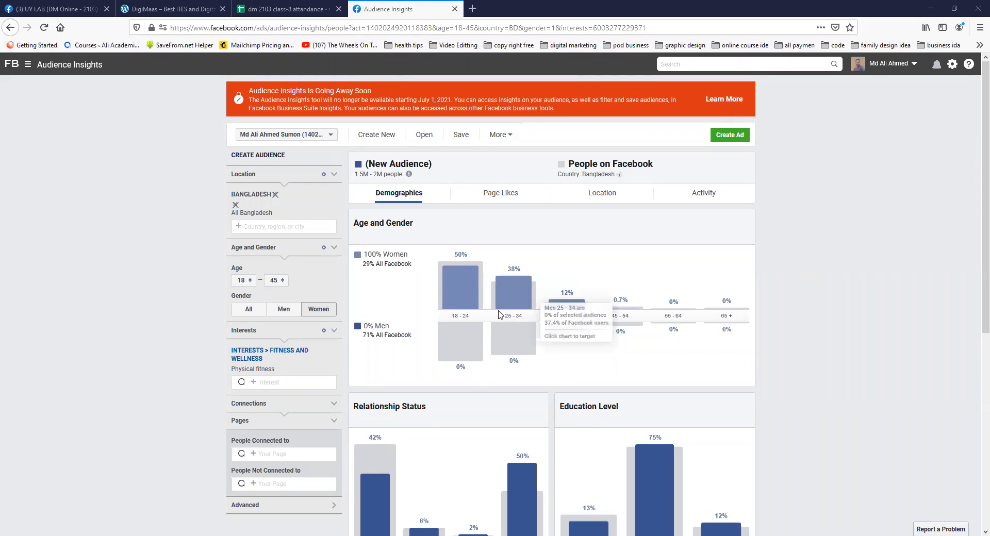
mouse_move(462, 312)
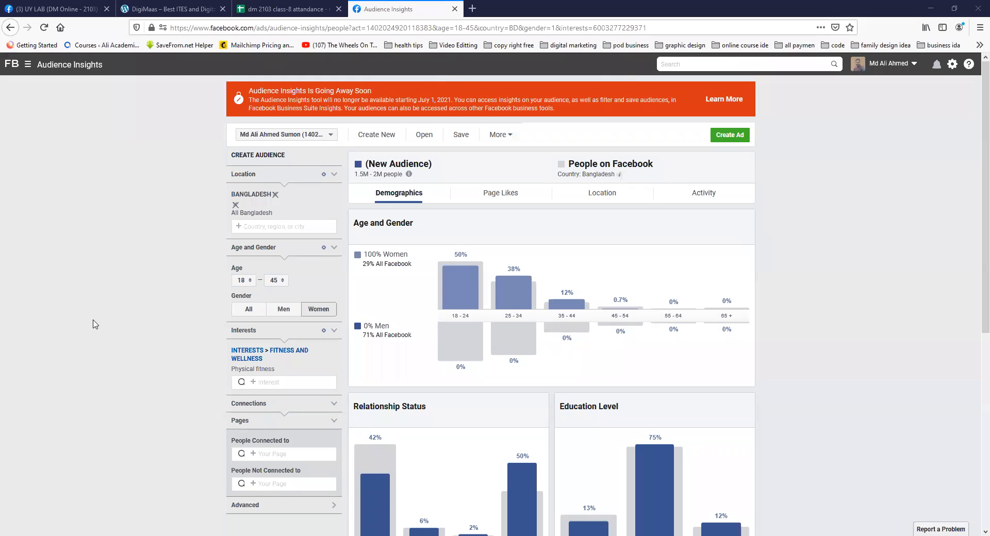
scroll(92, 324, "down", 1)
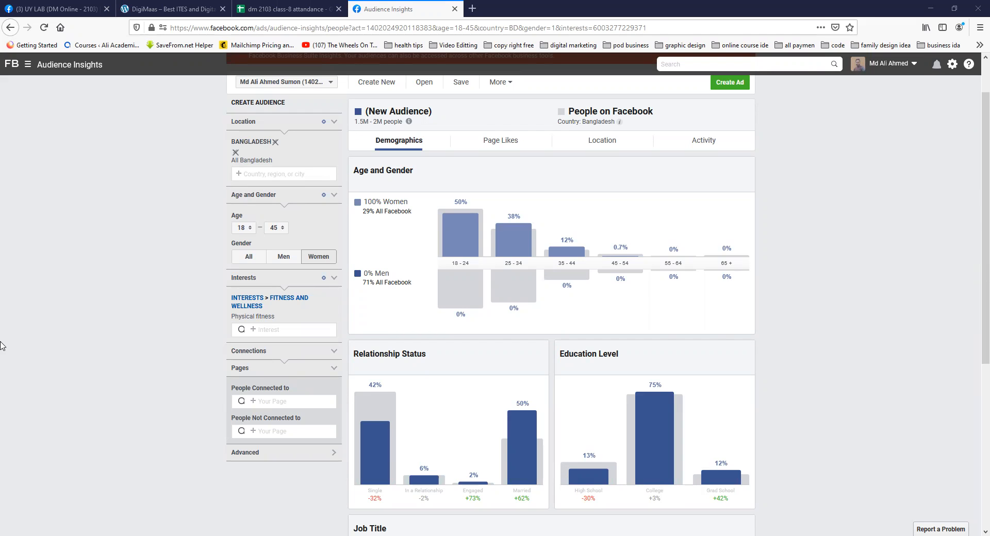
scroll(204, 277, "up", 2)
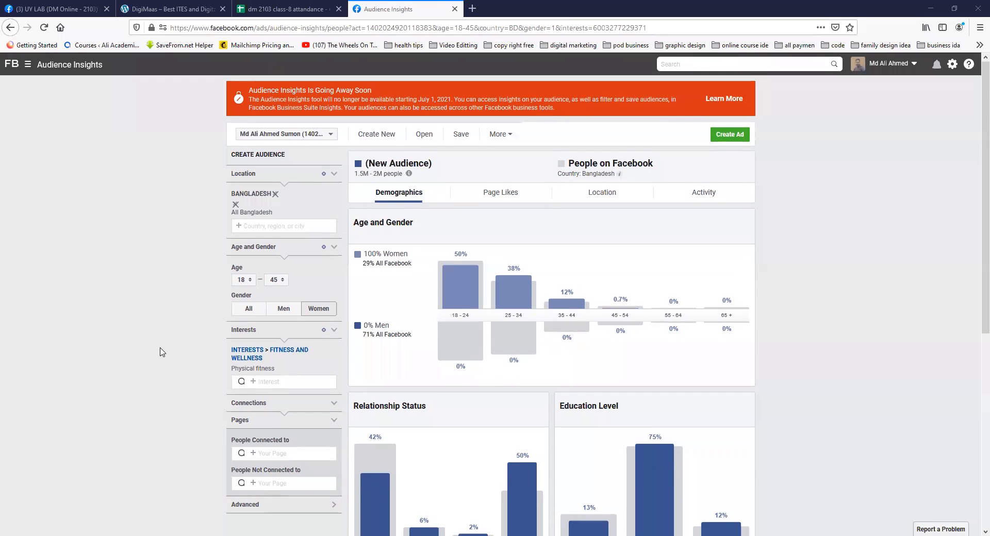
Step: Search the interests for fitness again and add Fitness Girls as a second audience interest
scroll(161, 352, "down", 2)
scroll(161, 352, "down", 1)
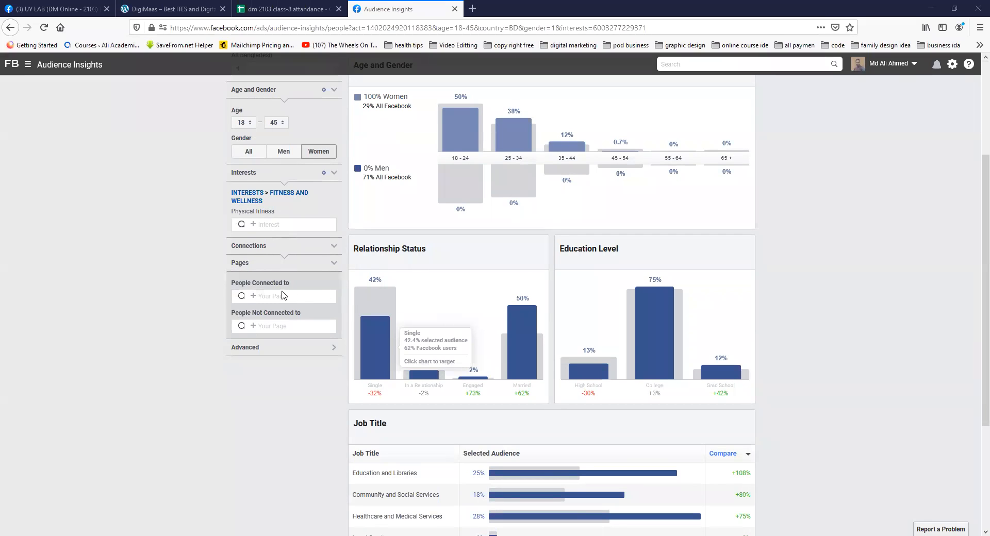
left_click(282, 223)
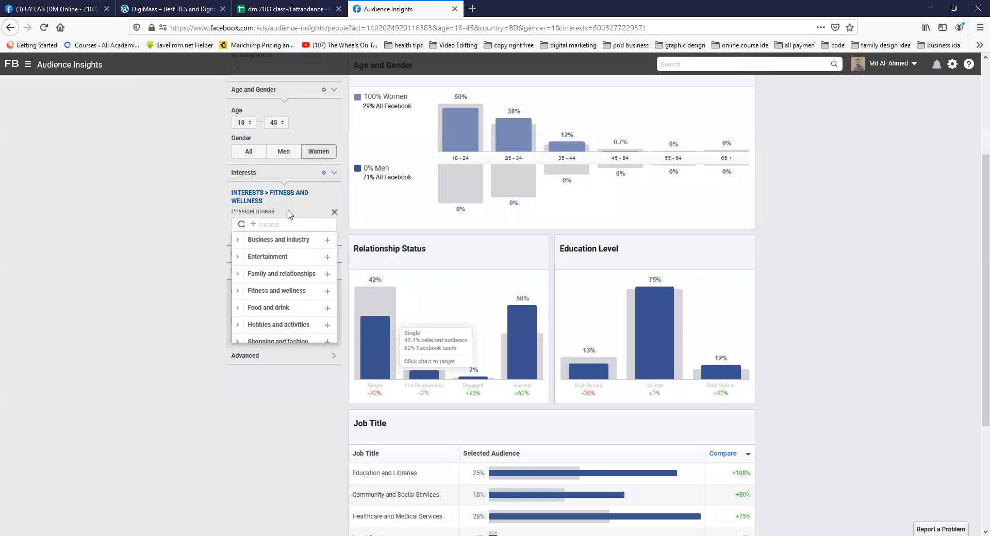
type("fi")
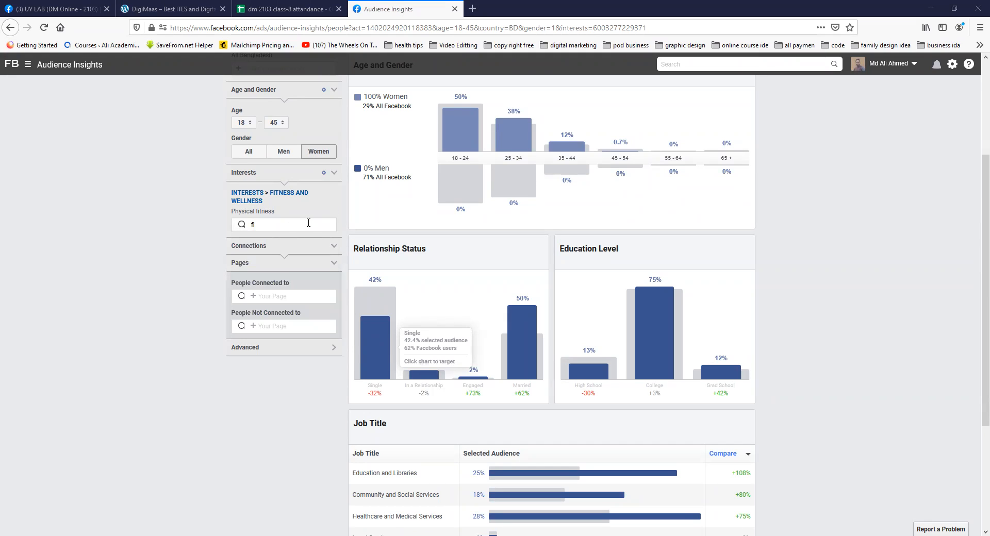
left_click(292, 227)
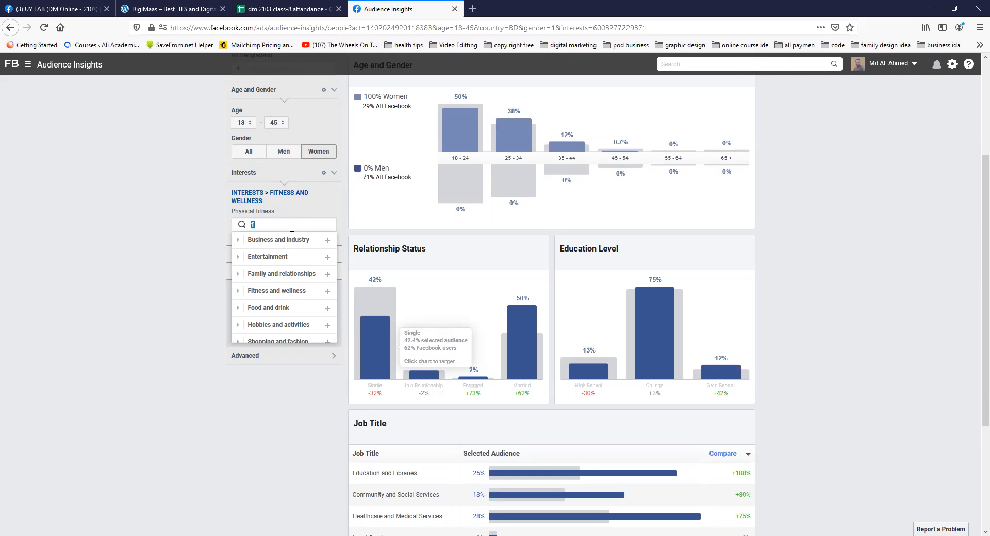
type("fitness")
scroll(271, 268, "down", 3)
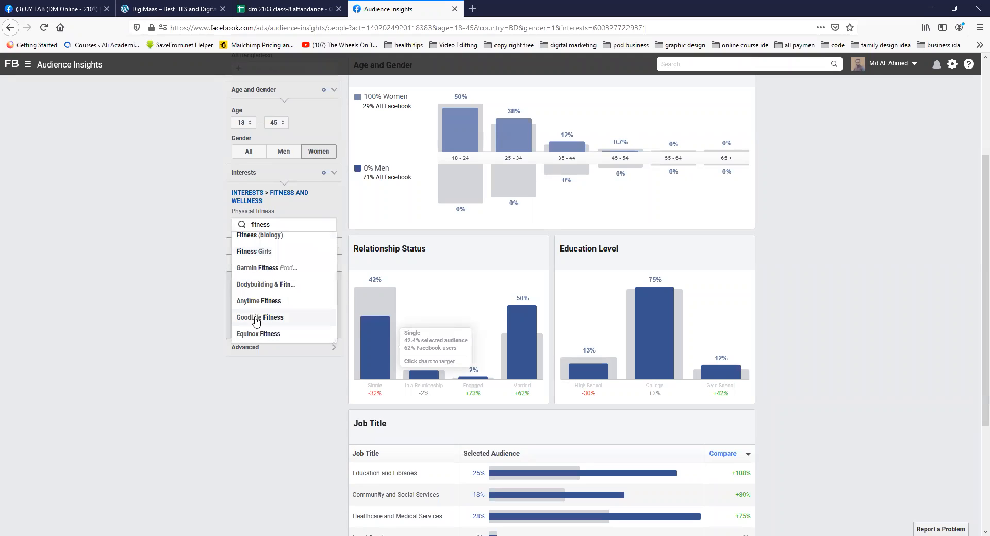
scroll(268, 304, "up", 2)
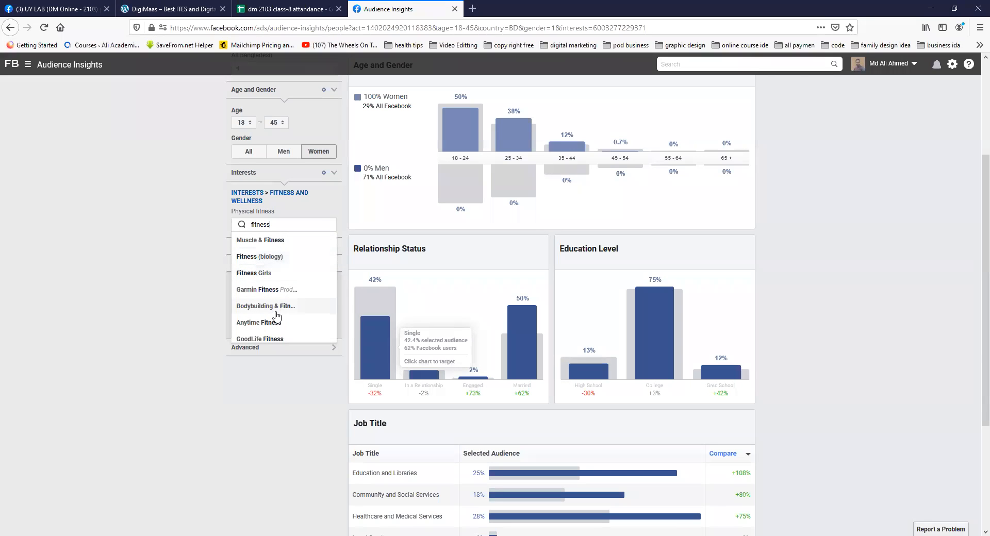
left_click(257, 273)
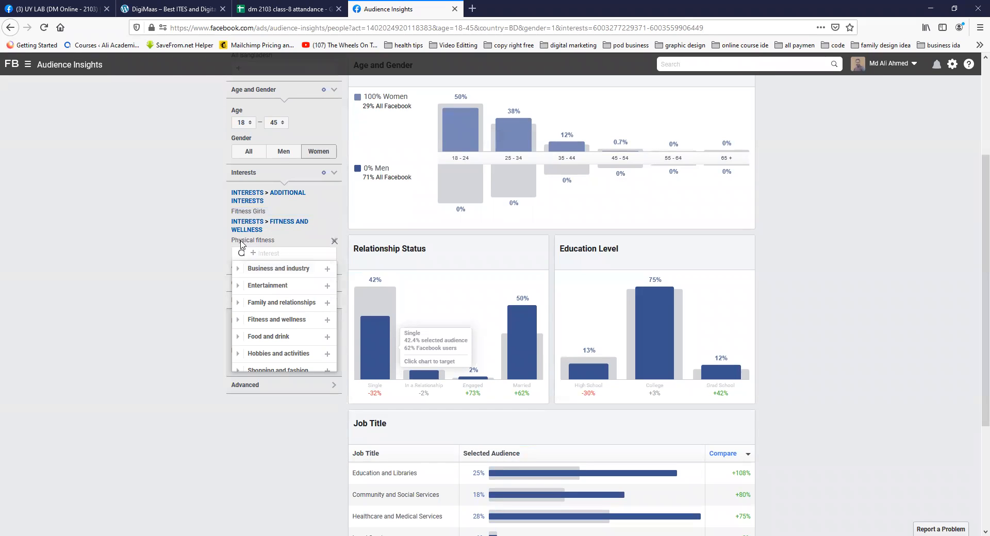
Step: Check the estimated audience size with both fitness interests applied
scroll(138, 281, "up", 3)
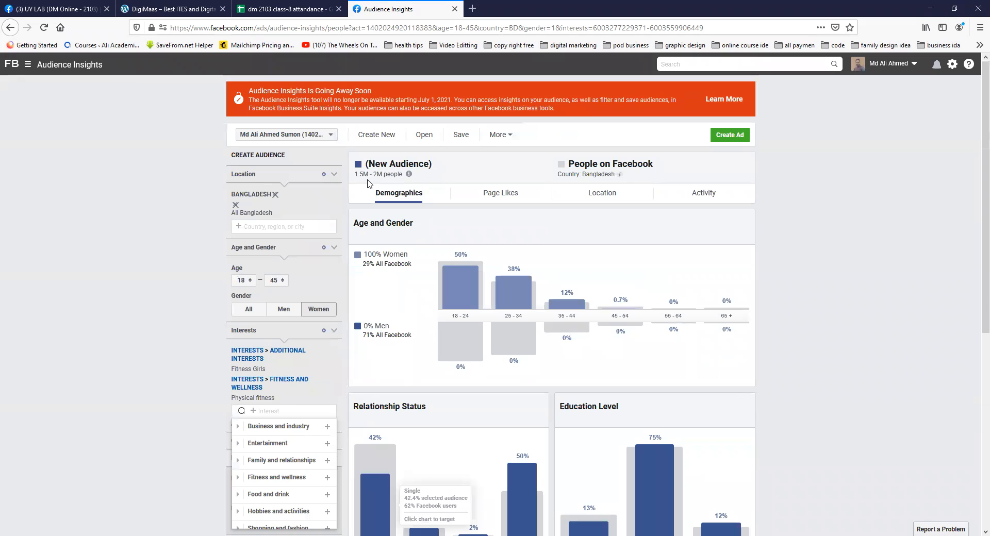
left_click(408, 174)
left_click(161, 454)
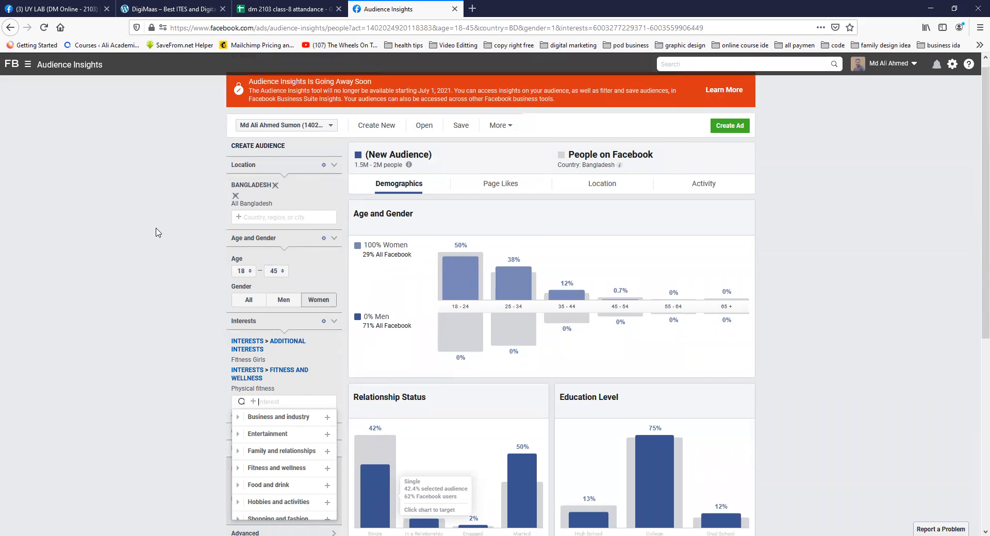
Step: Look through the available interest categories and expand Business and industry to view its subcategories
scroll(257, 222, "down", 3)
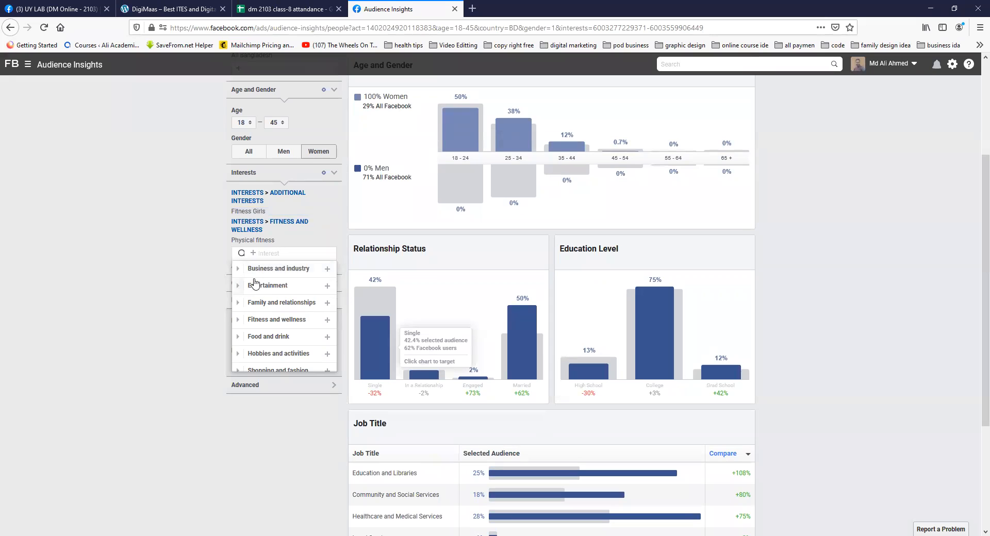
scroll(275, 322, "down", 2)
scroll(276, 321, "up", 2)
scroll(276, 320, "down", 2)
scroll(271, 357, "up", 2)
scroll(273, 320, "down", 3)
scroll(262, 350, "up", 2)
scroll(262, 351, "up", 1)
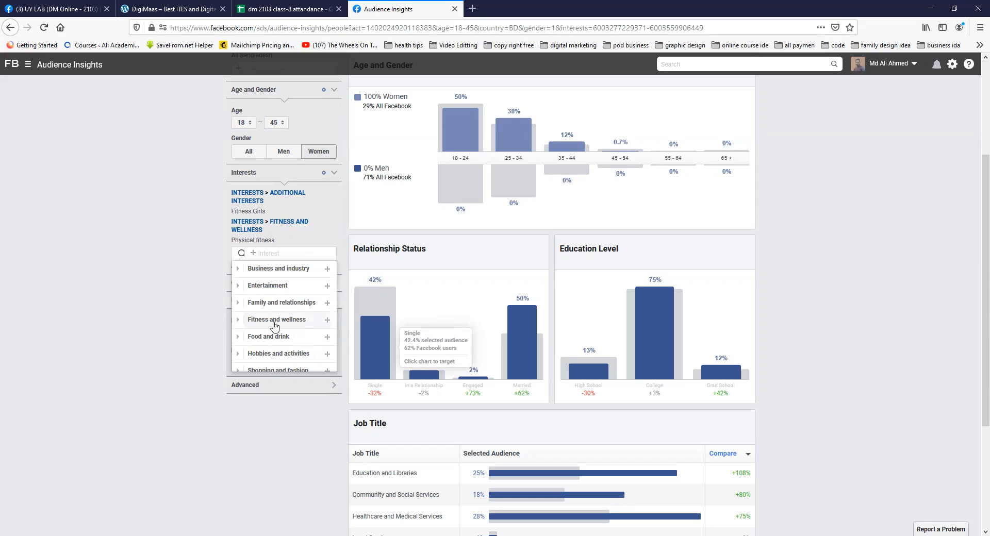
scroll(260, 345, "down", 2)
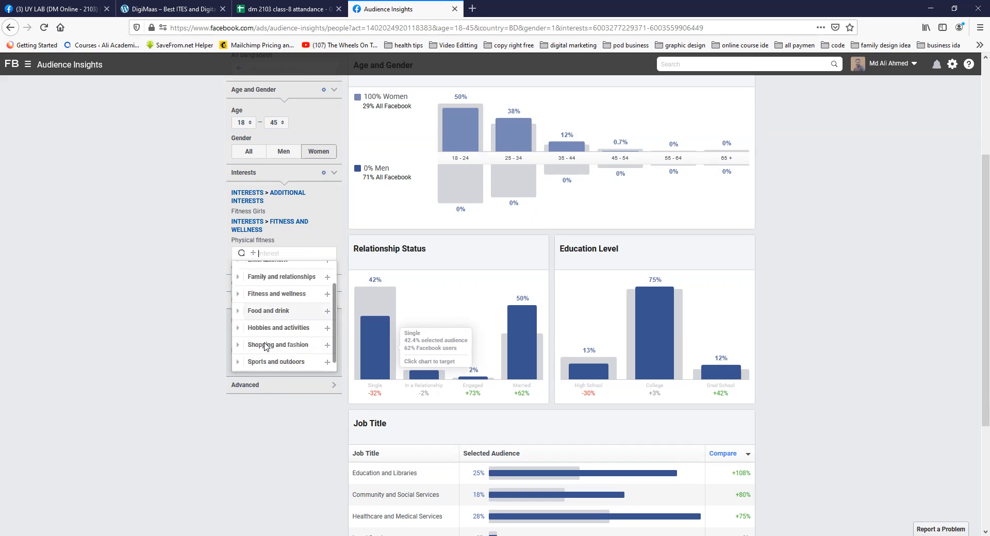
scroll(260, 343, "up", 2)
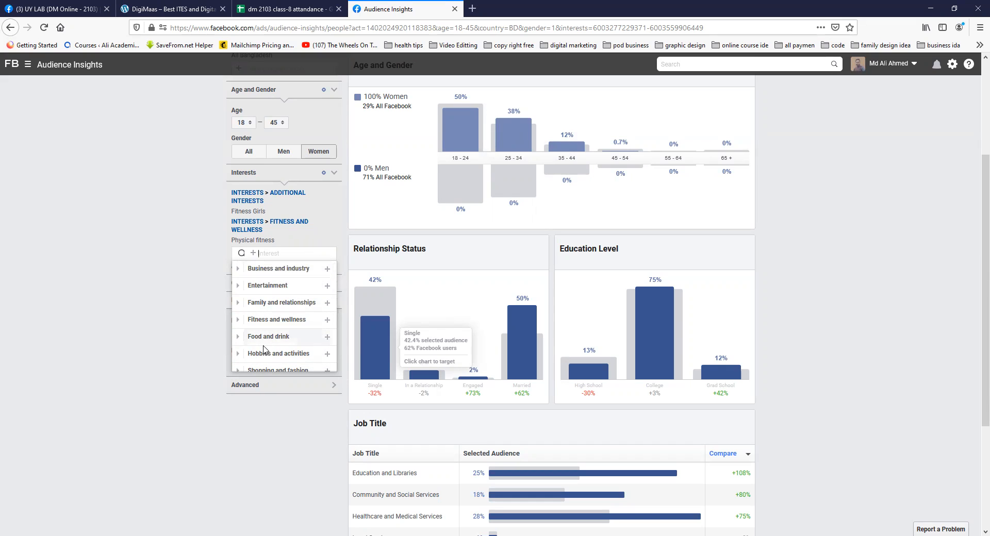
scroll(264, 350, "down", 2)
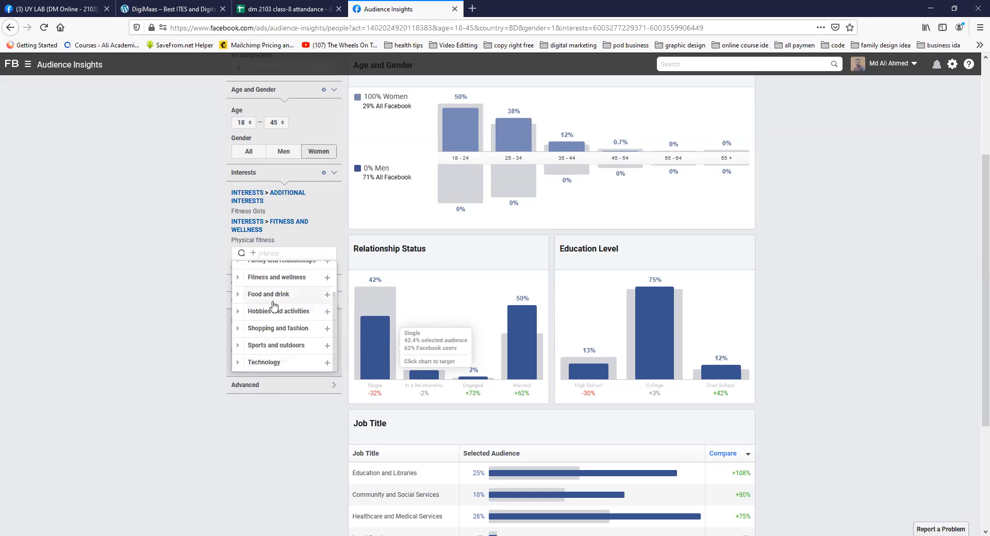
scroll(262, 348, "up", 2)
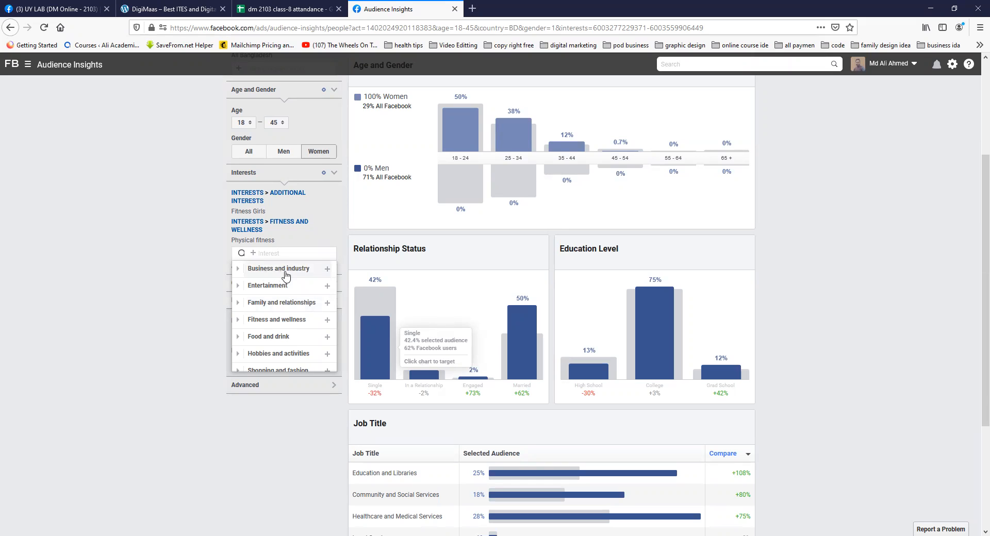
left_click(237, 269)
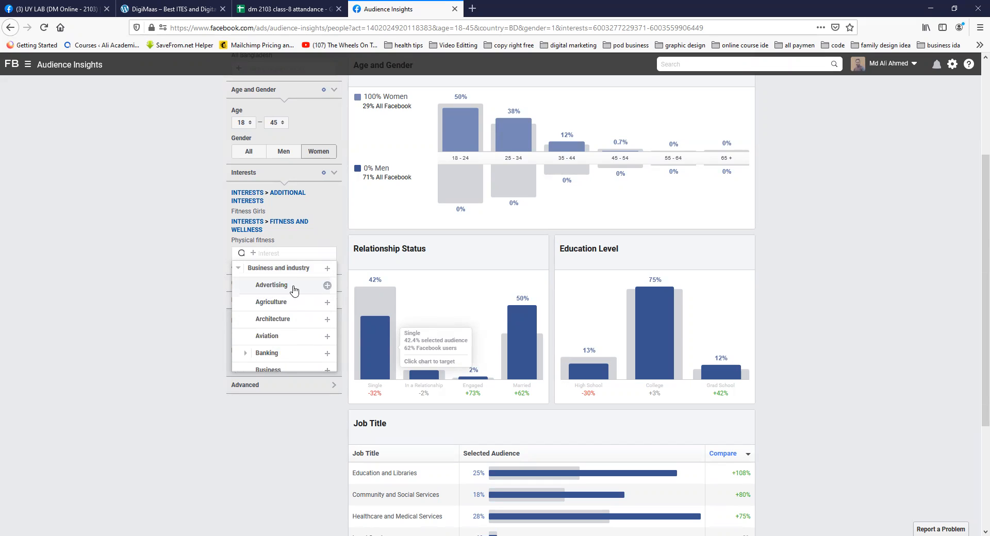
Step: Look through the subcategories under the Business and industry interest category
scroll(278, 319, "down", 3)
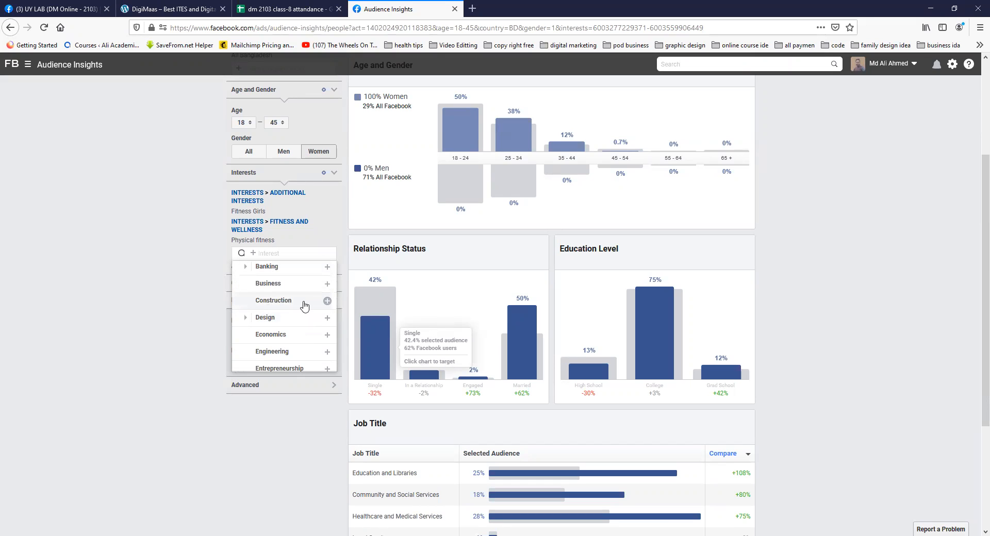
scroll(294, 335, "down", 3)
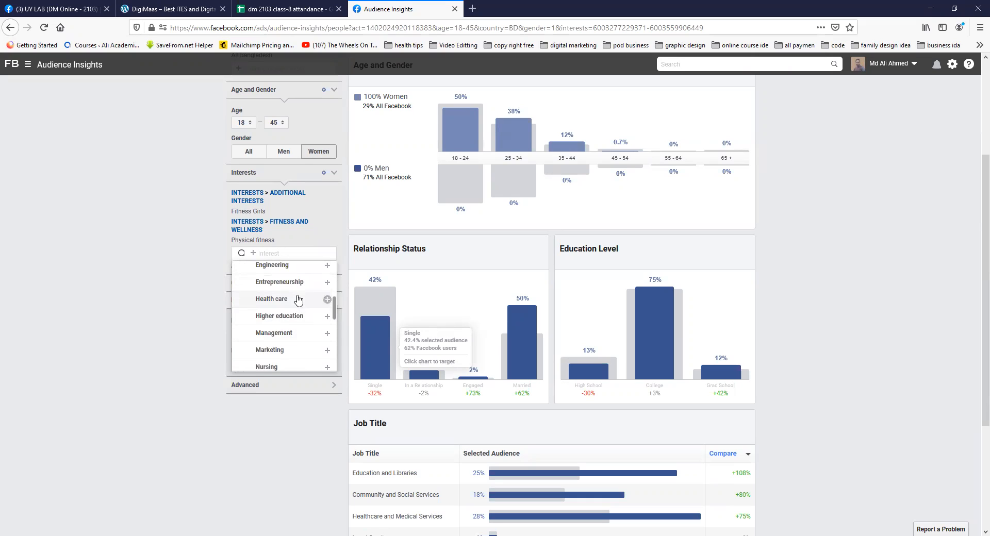
scroll(292, 336, "down", 2)
scroll(295, 315, "up", 4)
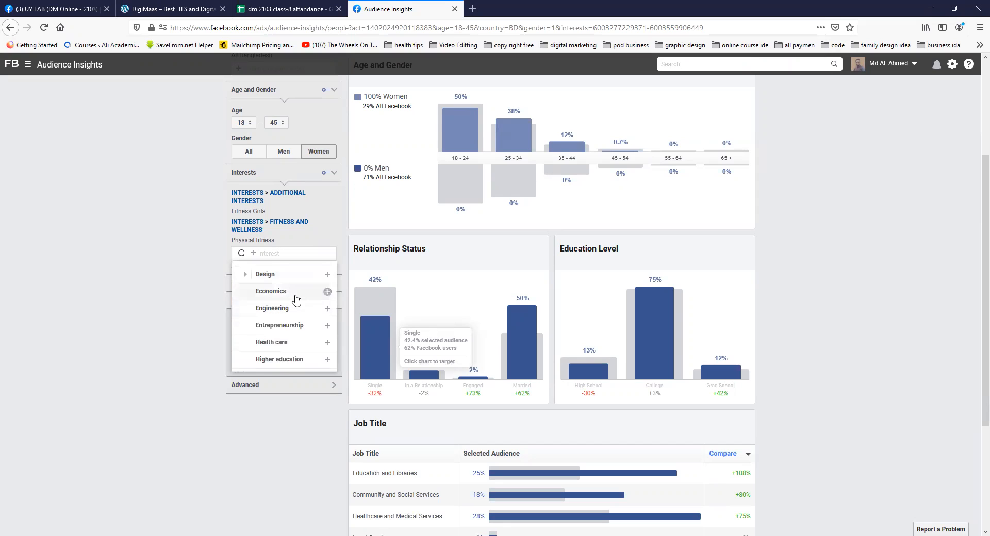
scroll(295, 299, "up", 3)
scroll(308, 308, "down", 4)
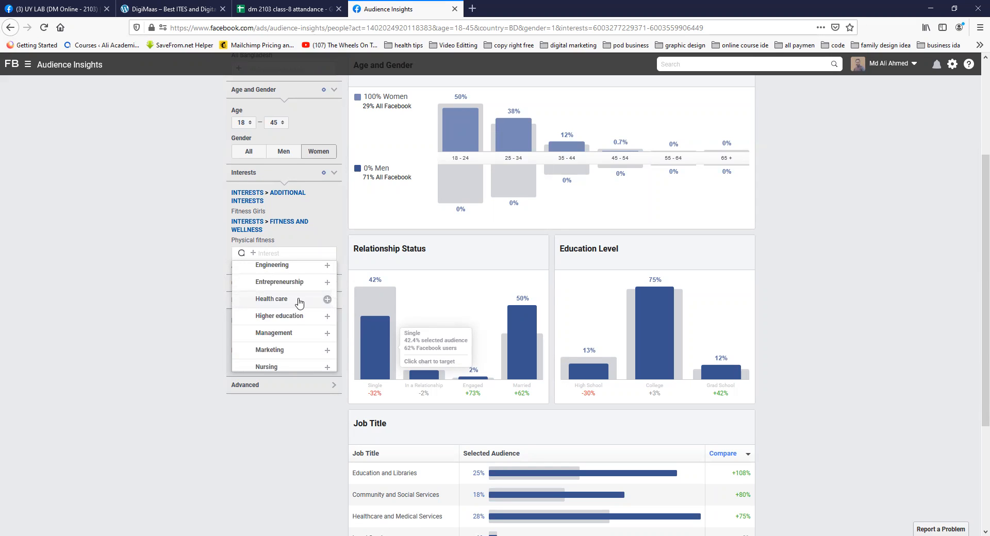
scroll(296, 359, "down", 2)
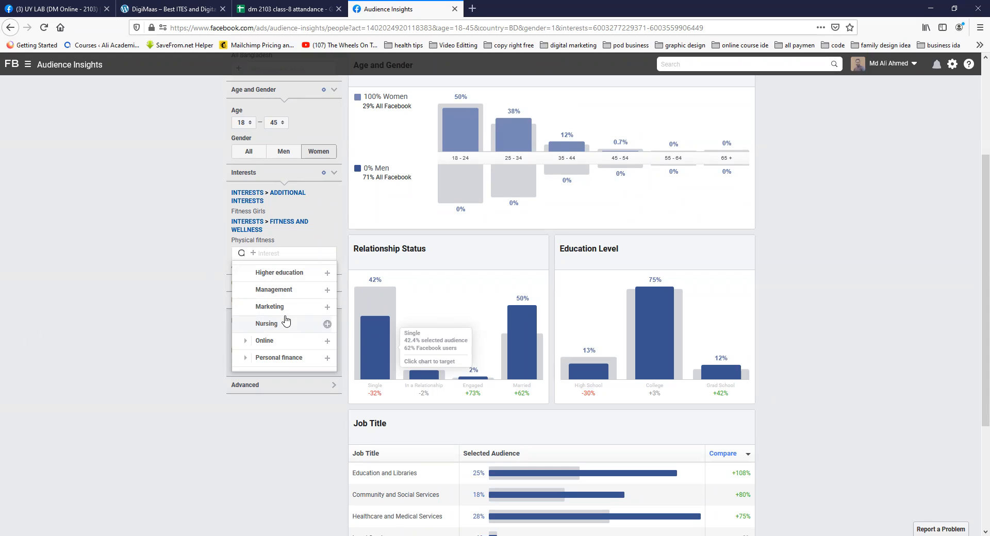
scroll(286, 320, "down", 3)
scroll(286, 320, "up", 2)
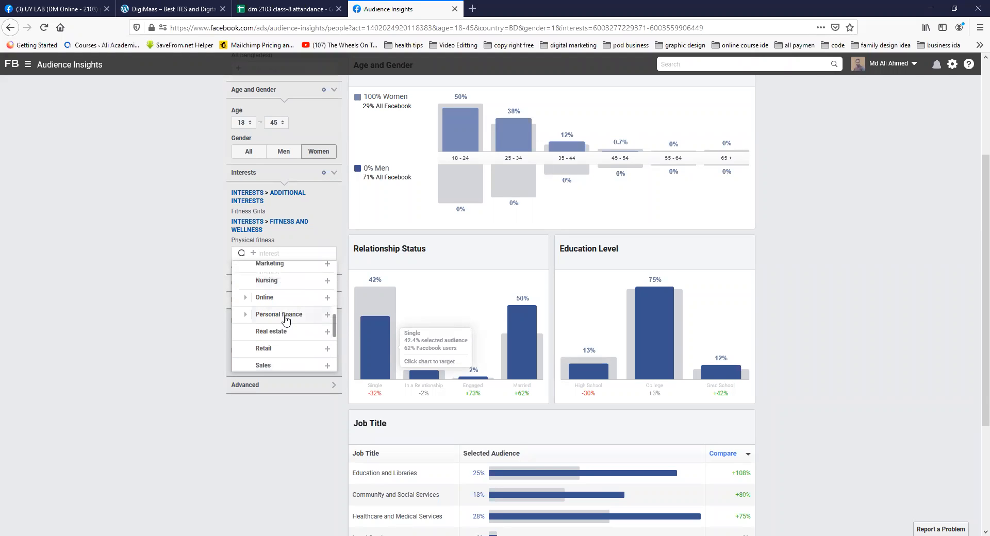
scroll(290, 293, "down", 1)
scroll(290, 292, "down", 5)
scroll(290, 293, "up", 2)
scroll(290, 293, "up", 2)
scroll(290, 293, "up", 5)
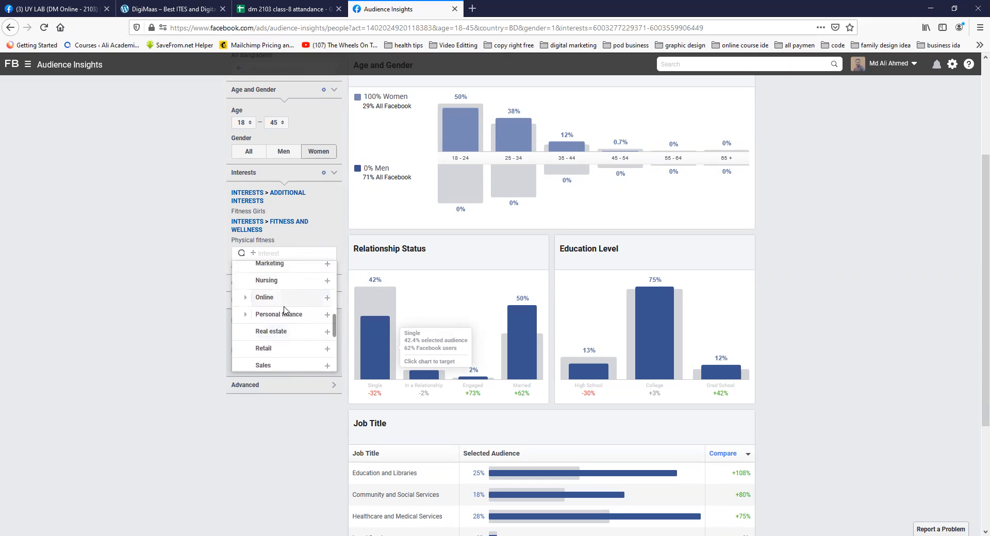
scroll(282, 304, "down", 5)
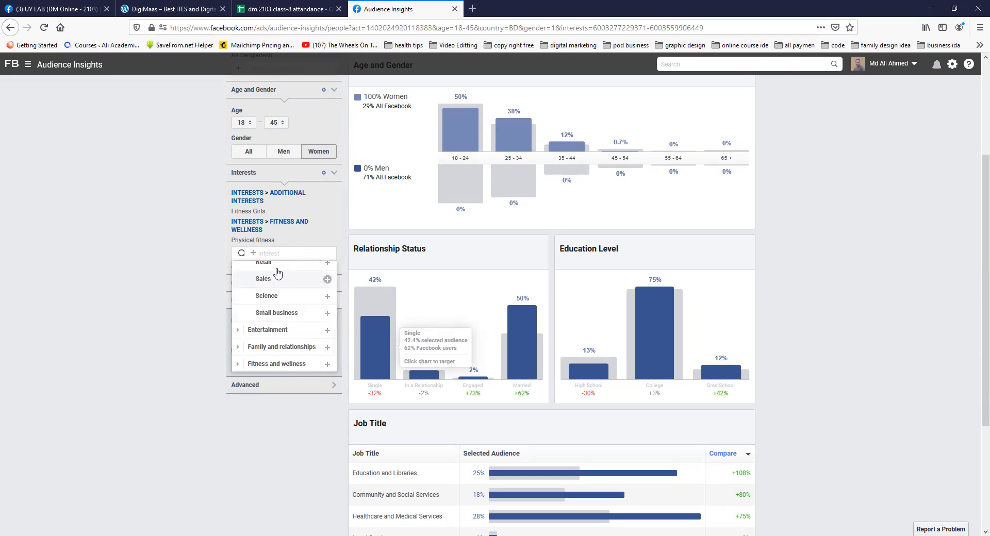
Step: Expand the Entertainment interests and its Games subcategory, review the game types, and collapse Games again
scroll(282, 309, "down", 3)
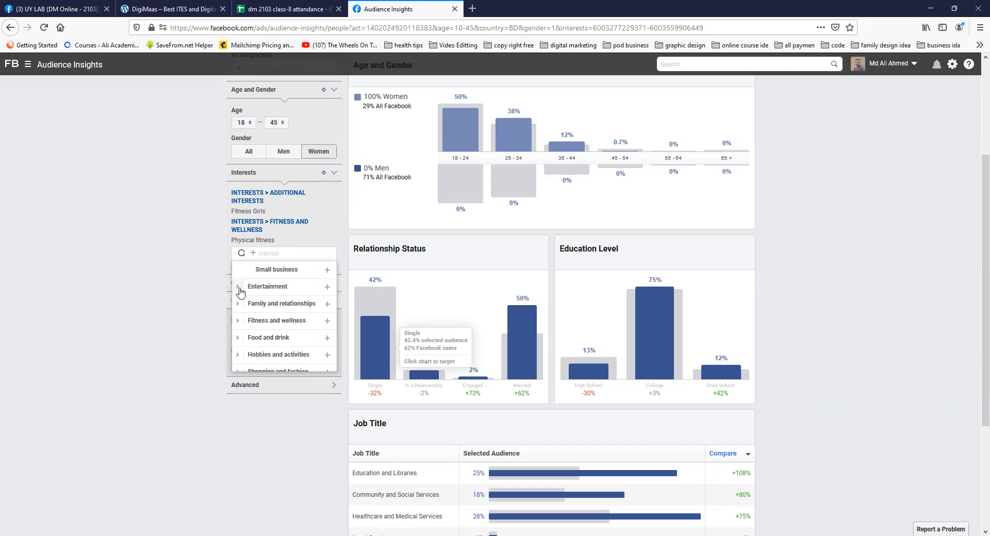
left_click(238, 287)
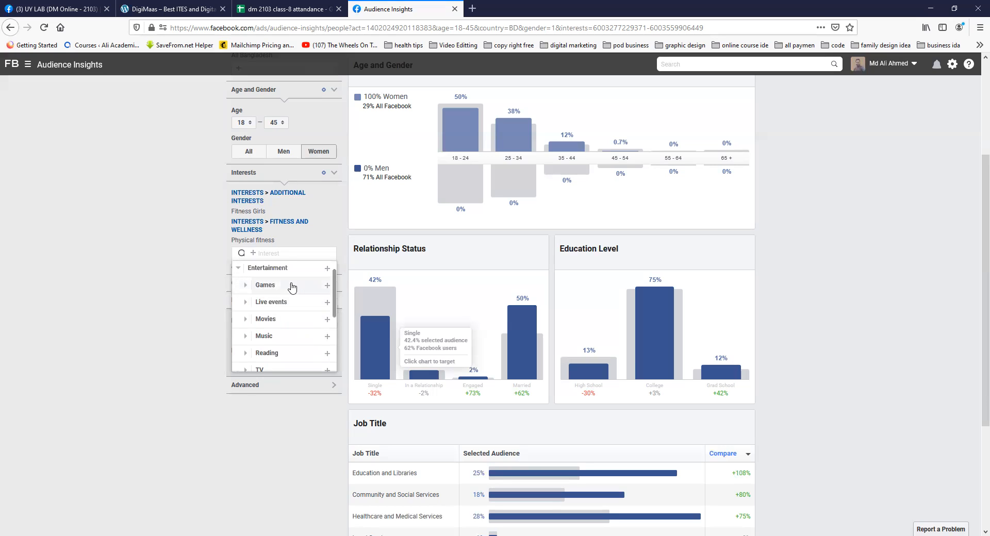
left_click(246, 286)
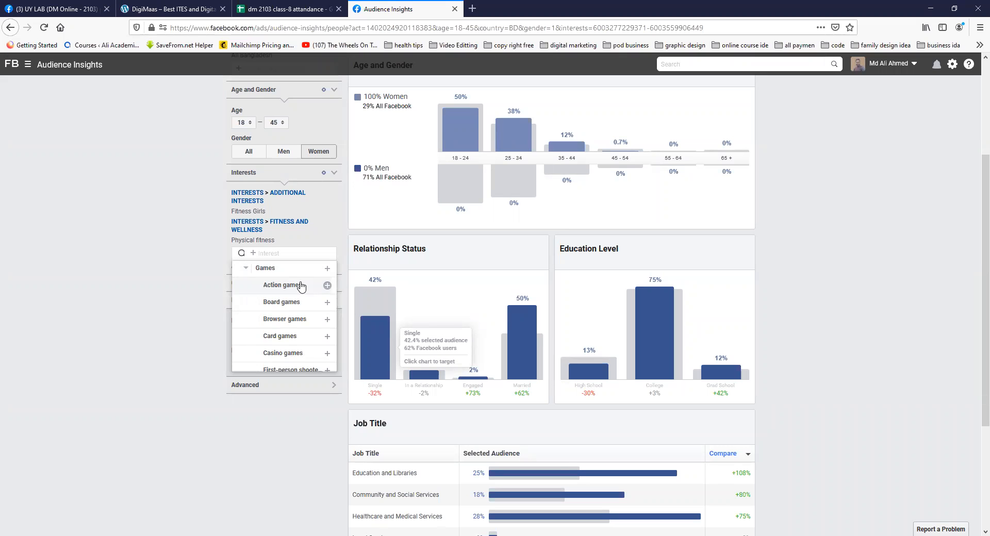
scroll(281, 304, "down", 3)
scroll(279, 305, "down", 3)
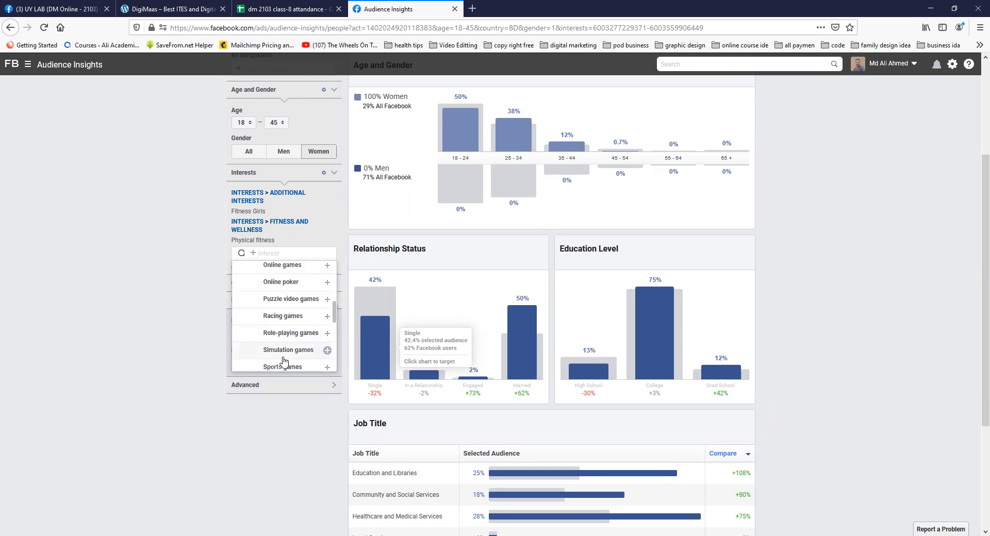
scroll(280, 302, "down", 3)
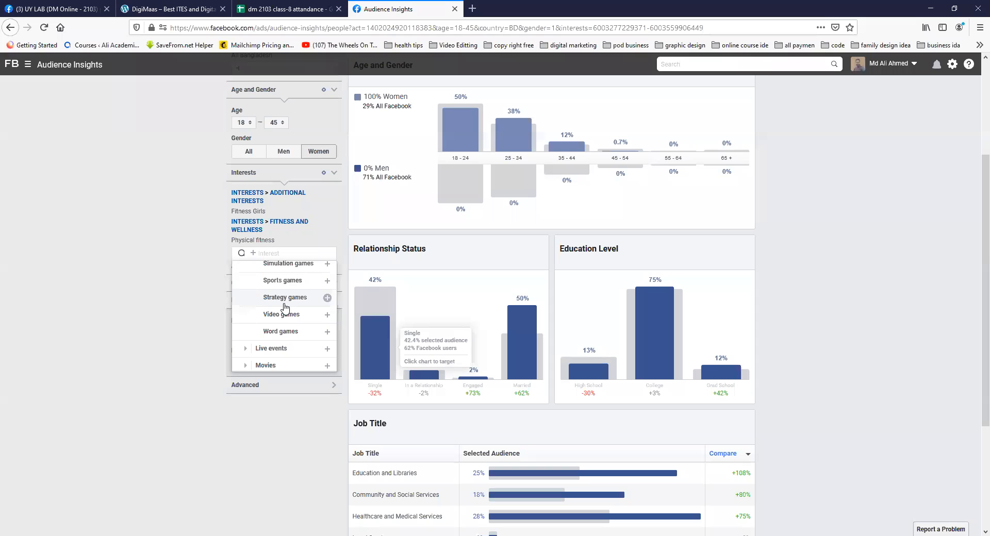
scroll(286, 304, "up", 3)
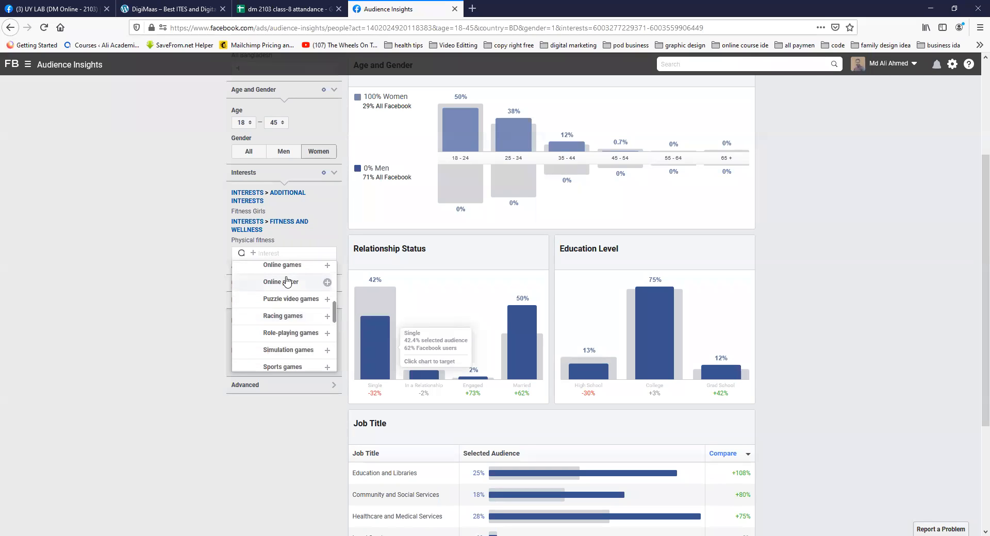
scroll(284, 343, "up", 5)
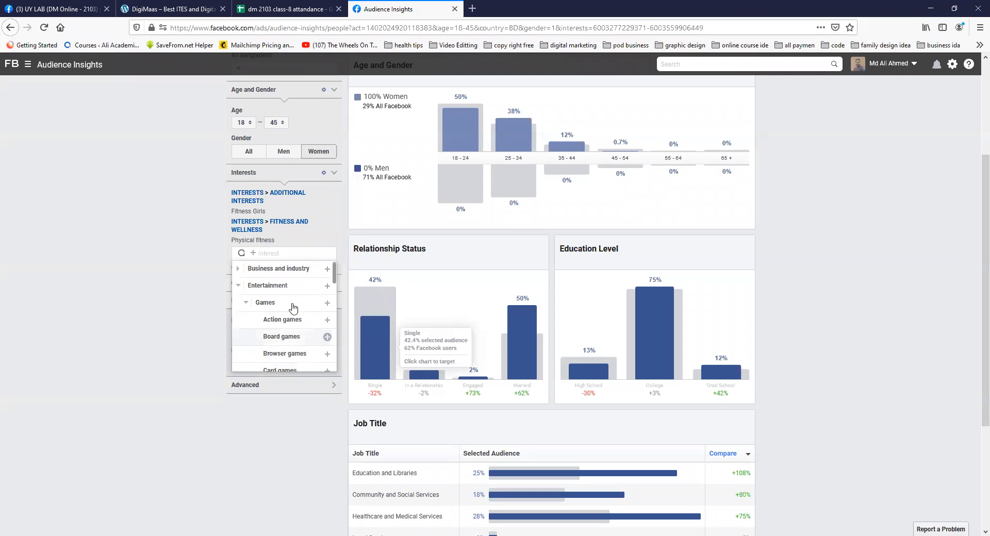
left_click(246, 303)
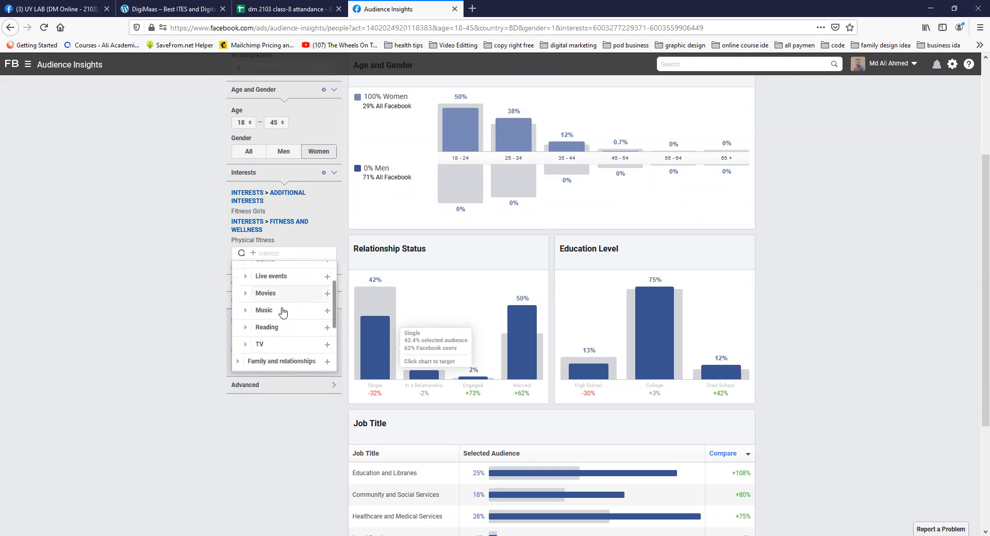
Step: Browse the Family and relationships interest category and add Parenting as an audience interest
scroll(287, 313, "down", 3)
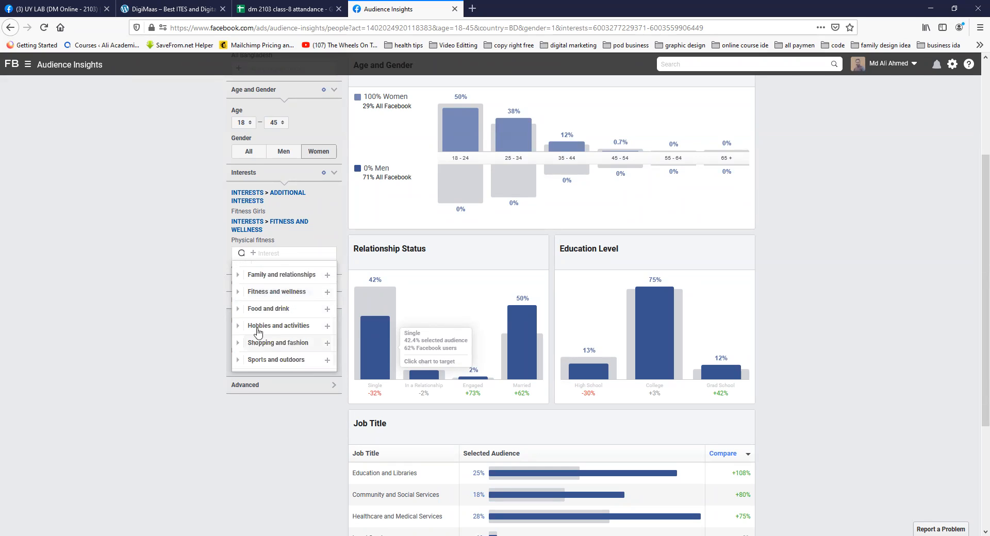
scroll(279, 336, "up", 1)
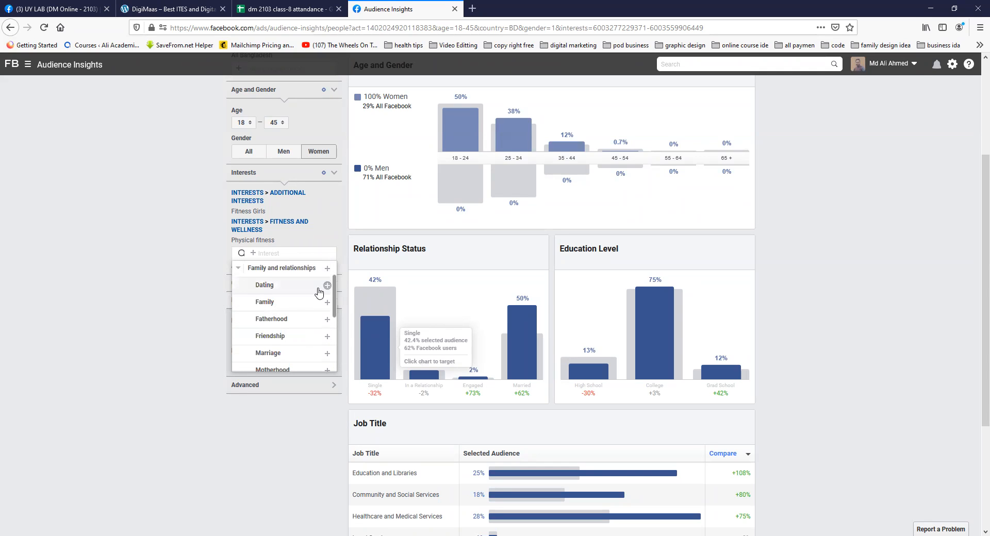
scroll(296, 322, "down", 1)
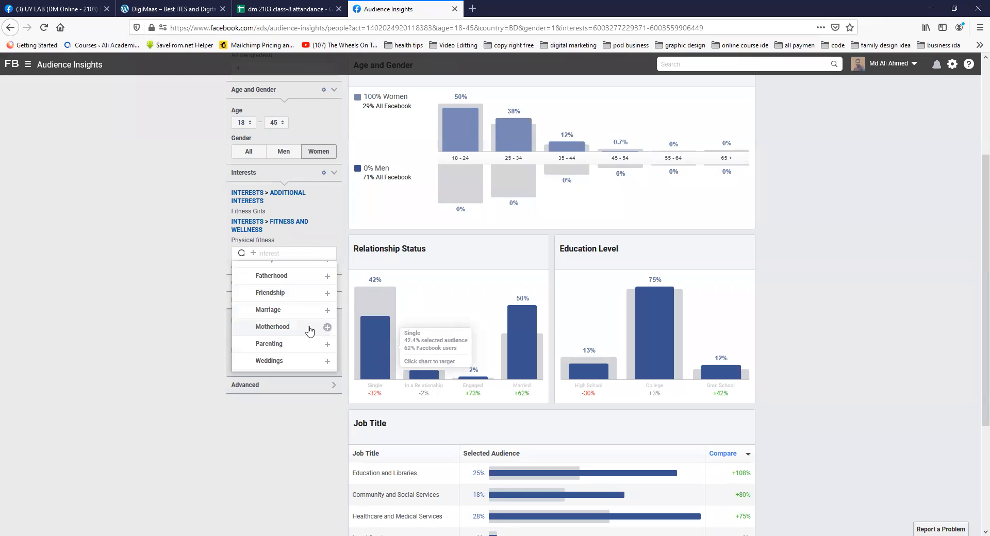
scroll(301, 342, "down", 1)
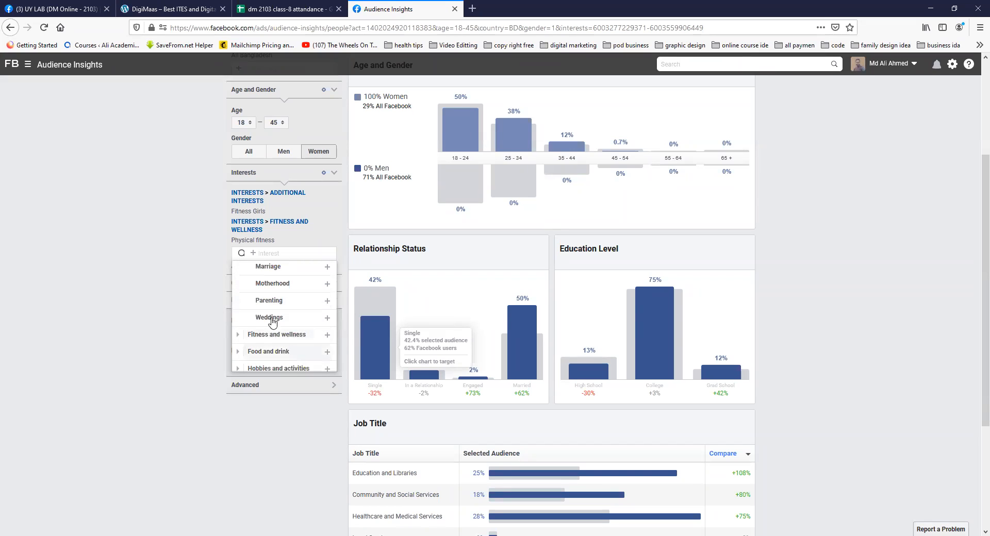
left_click(268, 301)
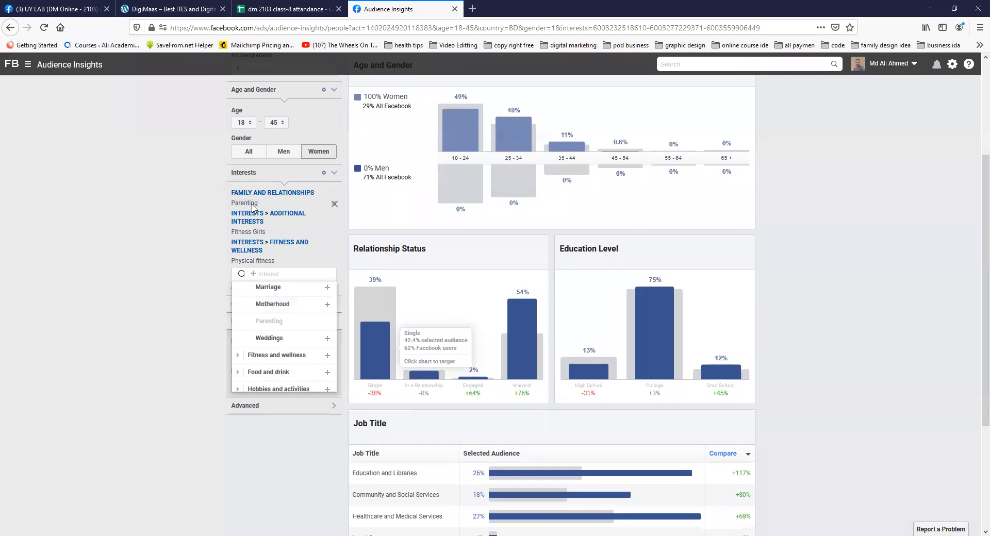
Step: Remove the Parenting interest from the audience and close the interest list
scroll(513, 224, "up", 3)
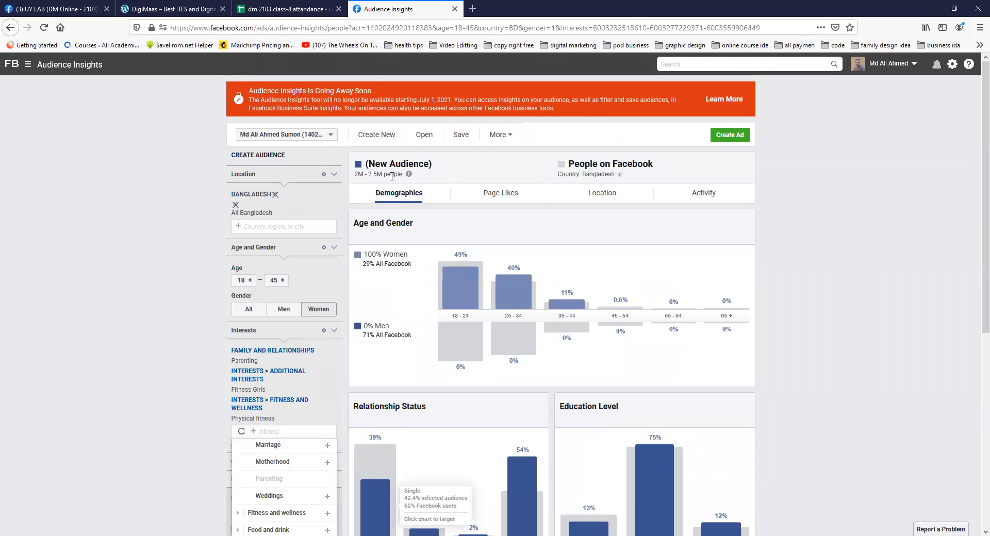
left_click(334, 351)
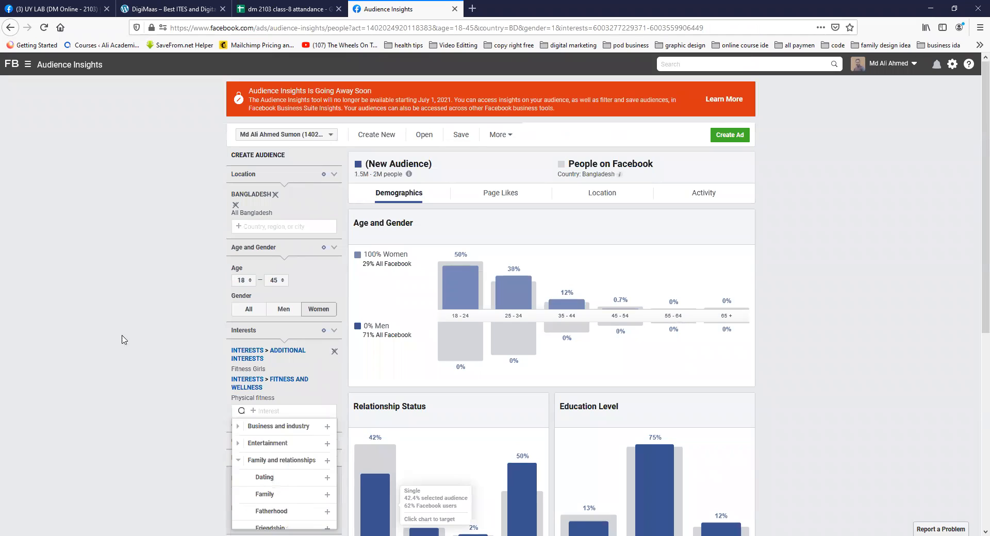
left_click(181, 365)
Step: View the pages available for the People Connected to filter and close the list without choosing one
scroll(186, 326, "down", 3)
scroll(185, 326, "up", 2)
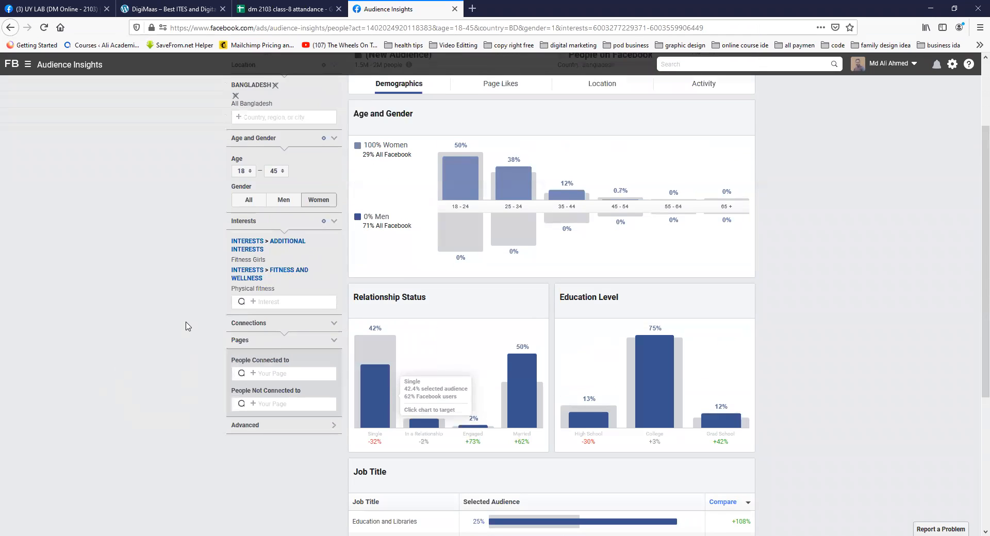
mouse_move(263, 340)
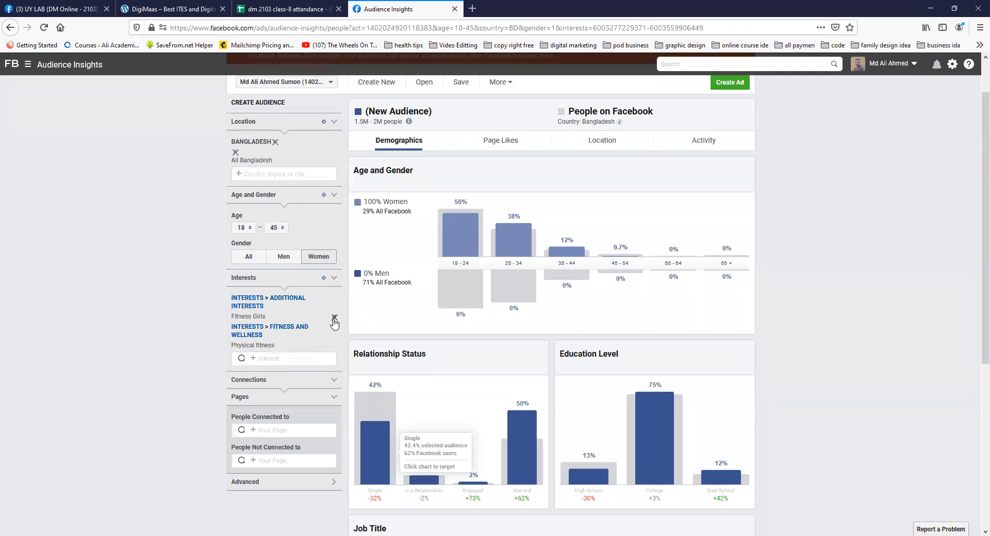
scroll(179, 382, "down", 2)
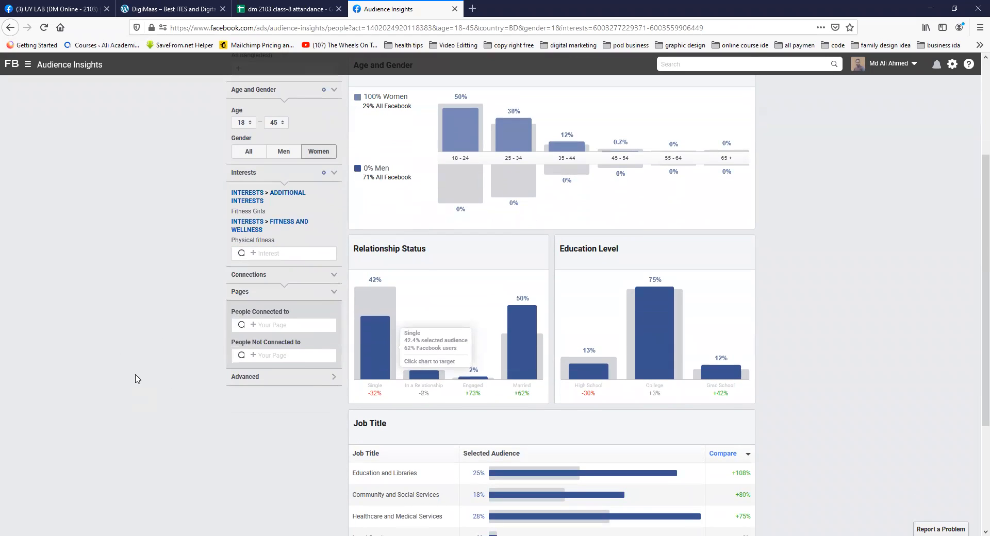
scroll(159, 366, "down", 1)
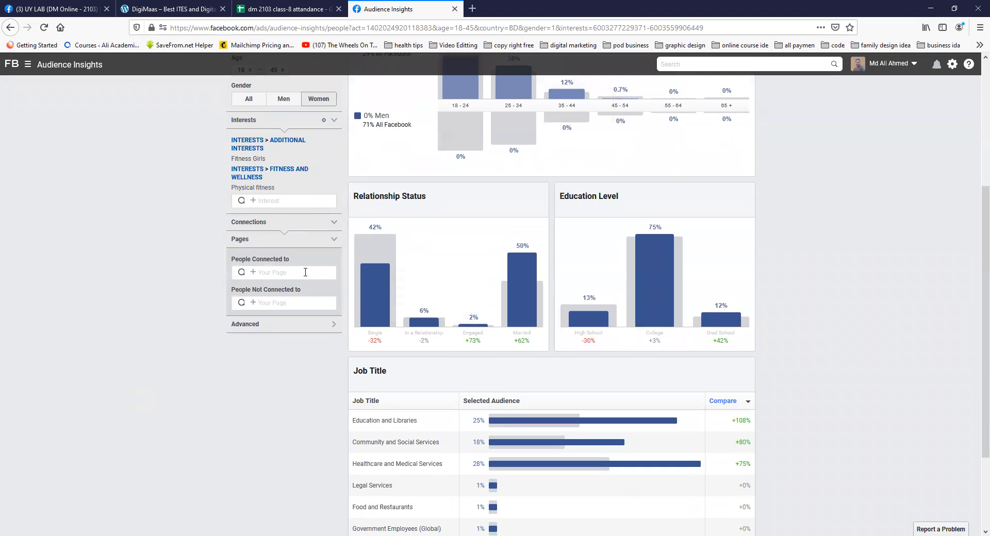
left_click(307, 269)
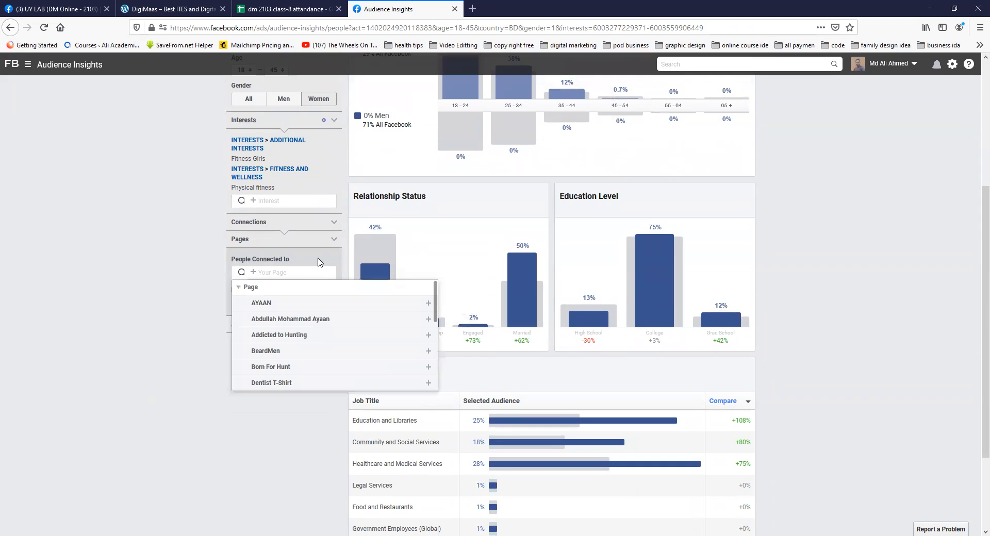
left_click(165, 310)
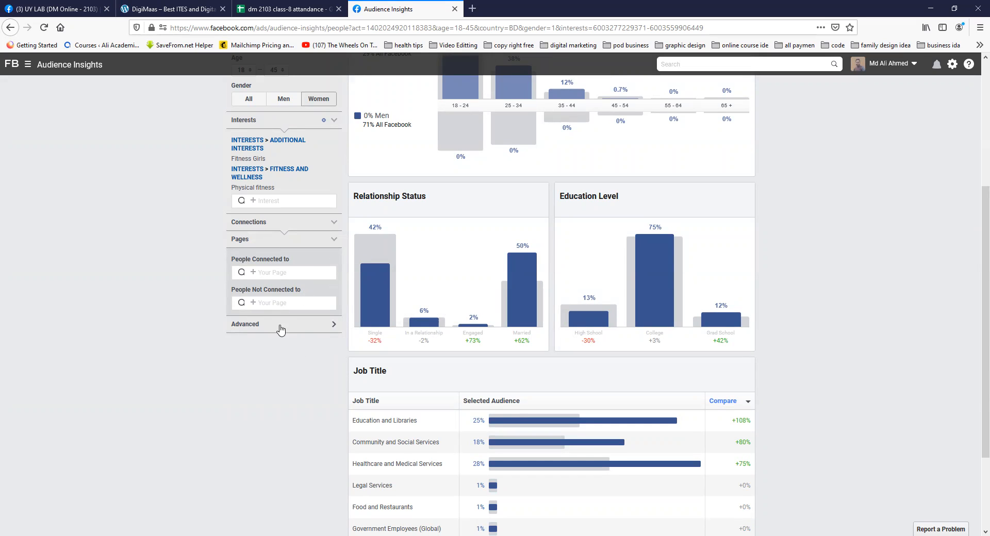
Step: Expand the Advanced audience filters and open the Language filter
left_click(333, 324)
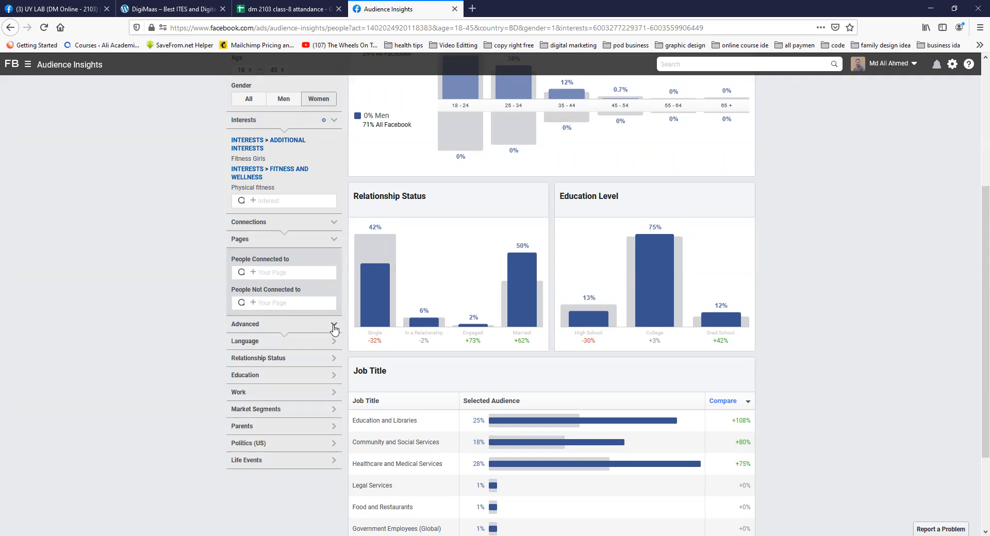
scroll(190, 362, "down", 1)
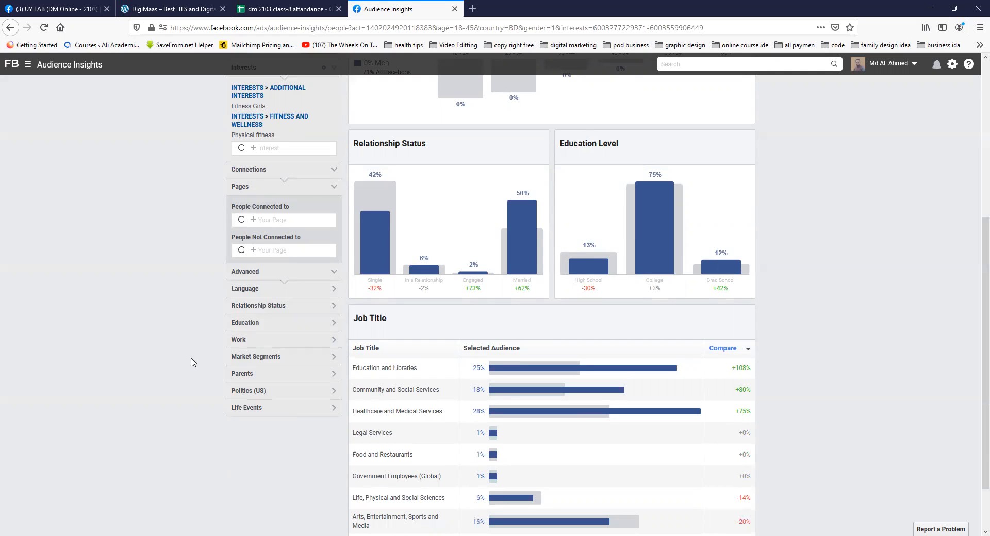
left_click(334, 290)
left_click(271, 313)
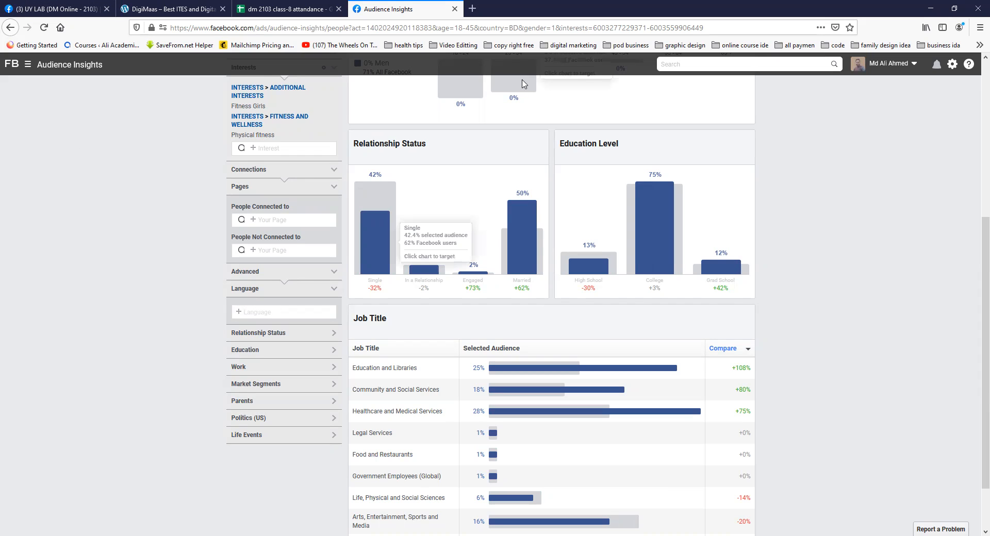
Step: Expand the Relationship Status filter and review its options
mouse_move(350, 279)
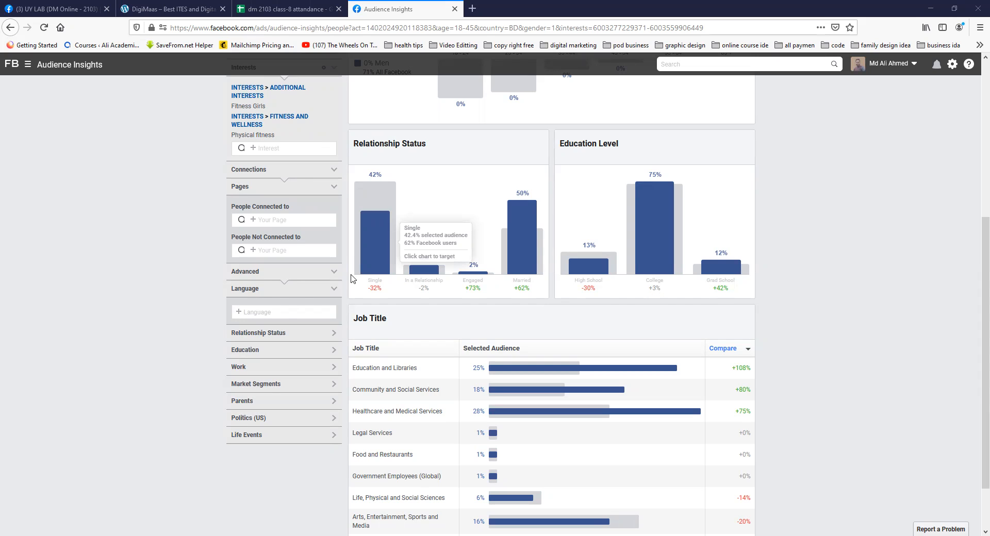
left_click(334, 338)
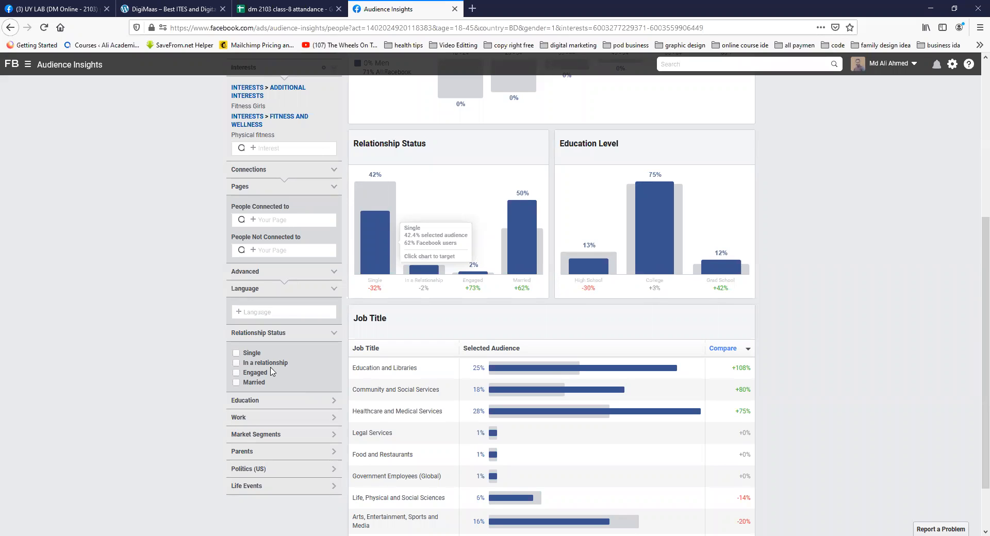
scroll(252, 175, "up", 2)
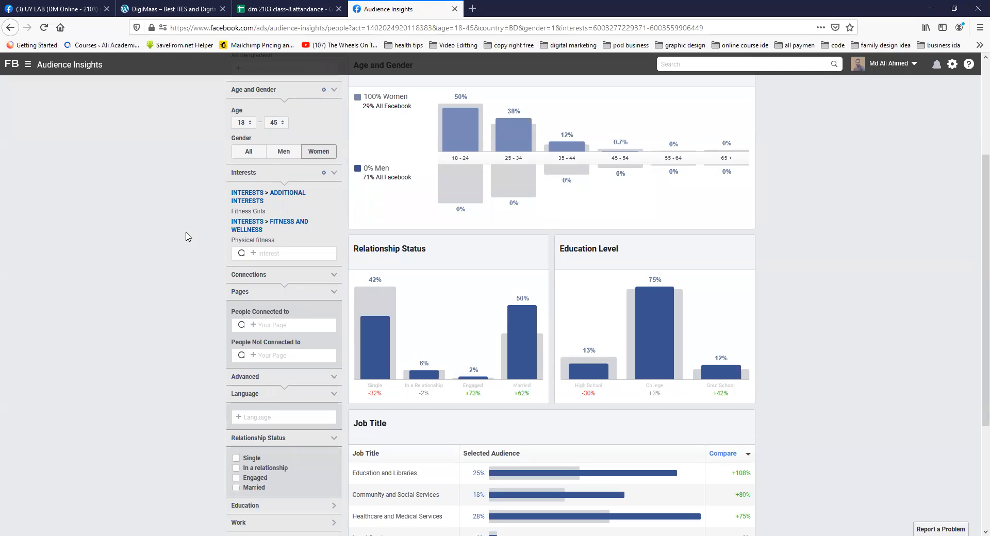
Step: Restrict the audience to the Single relationship status and check the estimated audience size
scroll(185, 240, "up", 3)
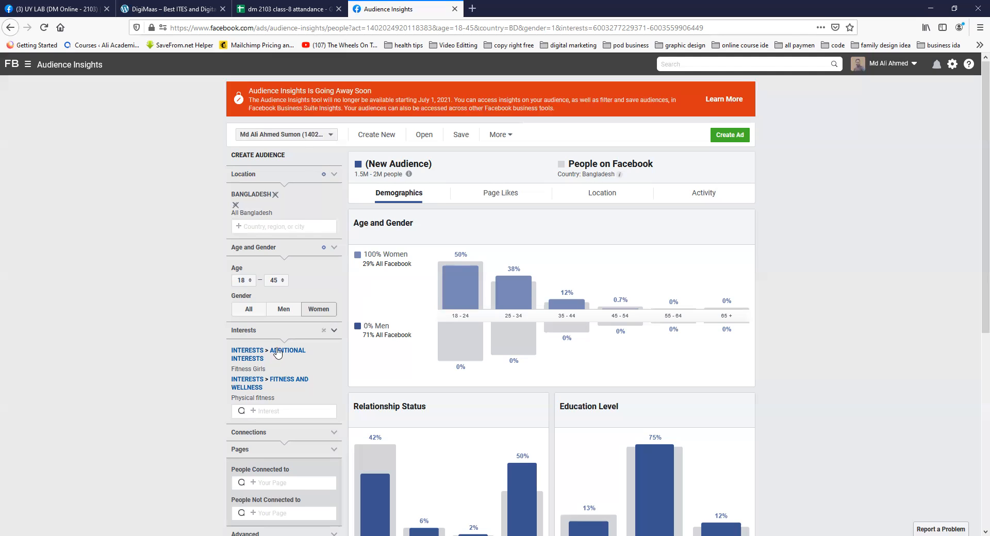
scroll(278, 353, "down", 4)
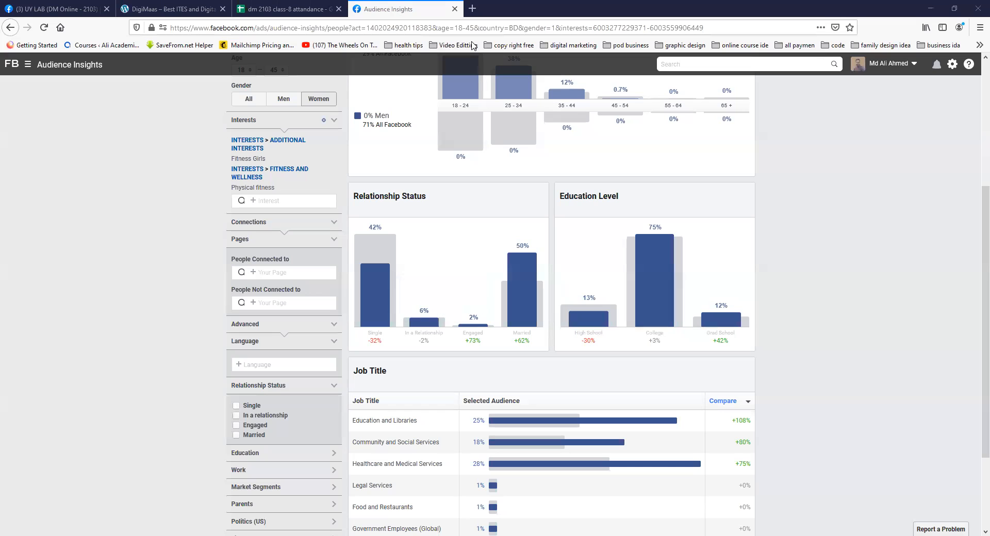
left_click(236, 406)
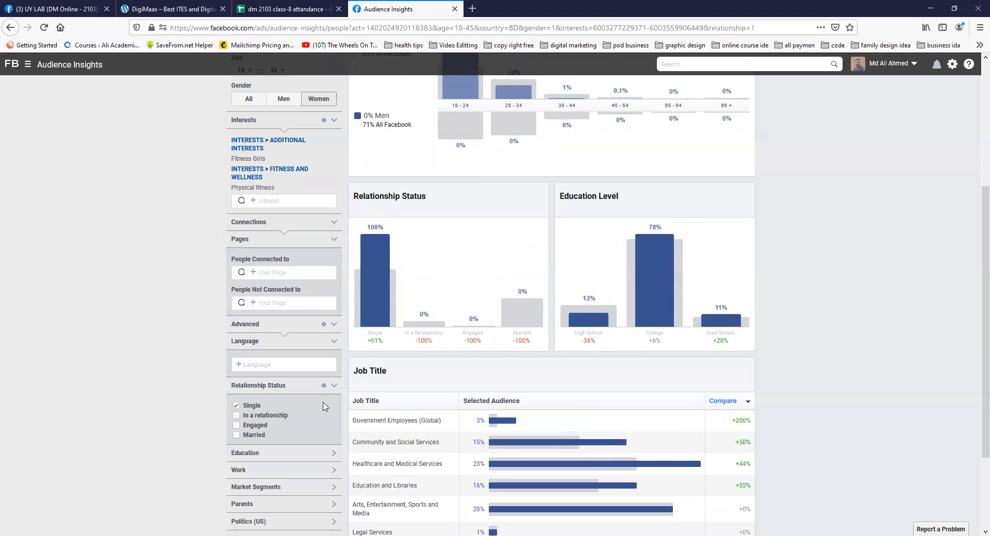
scroll(525, 197, "up", 4)
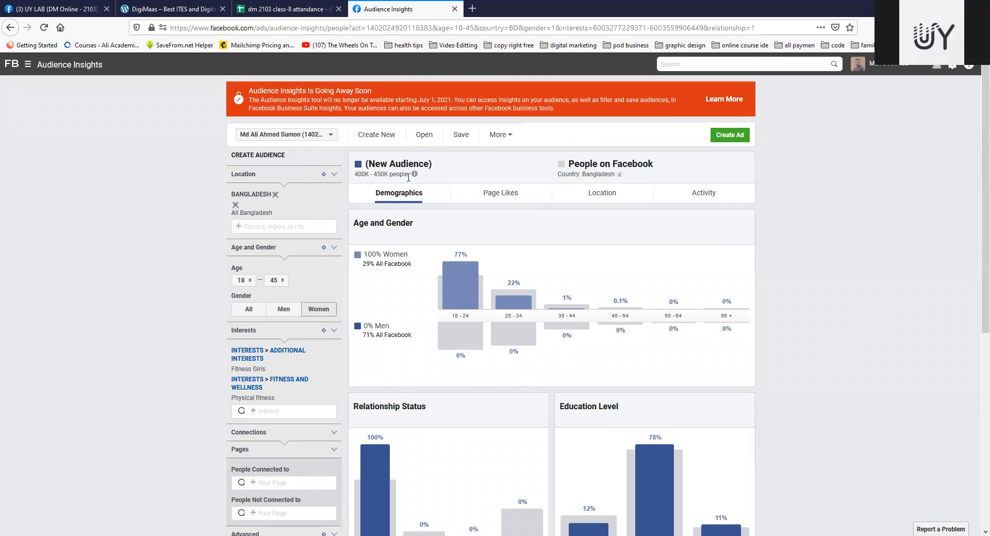
left_click_drag(354, 176, 409, 174)
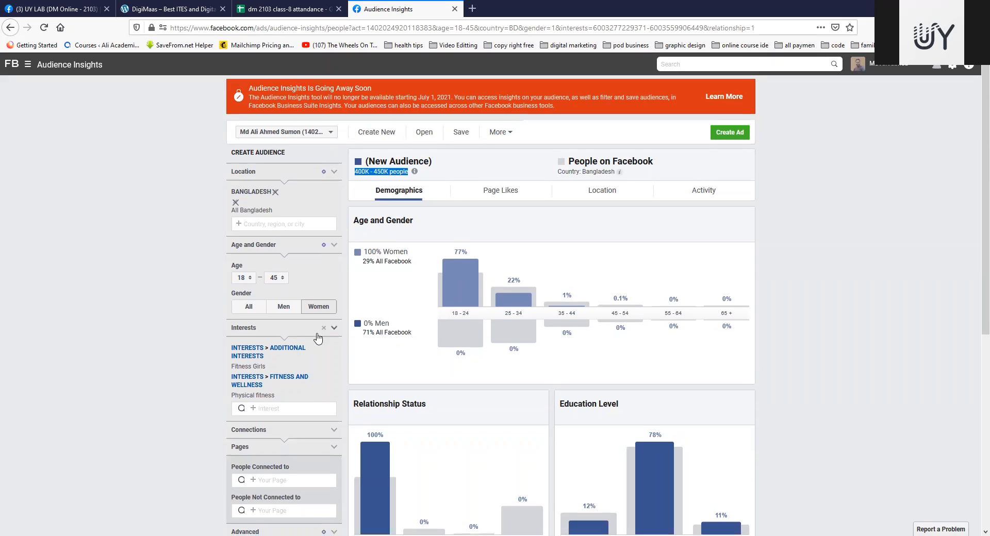
Step: Switch the Relationship Status filter from Single to In a relationship and check the estimated audience size
scroll(318, 335, "down", 3)
scroll(318, 337, "down", 1)
left_click(237, 407)
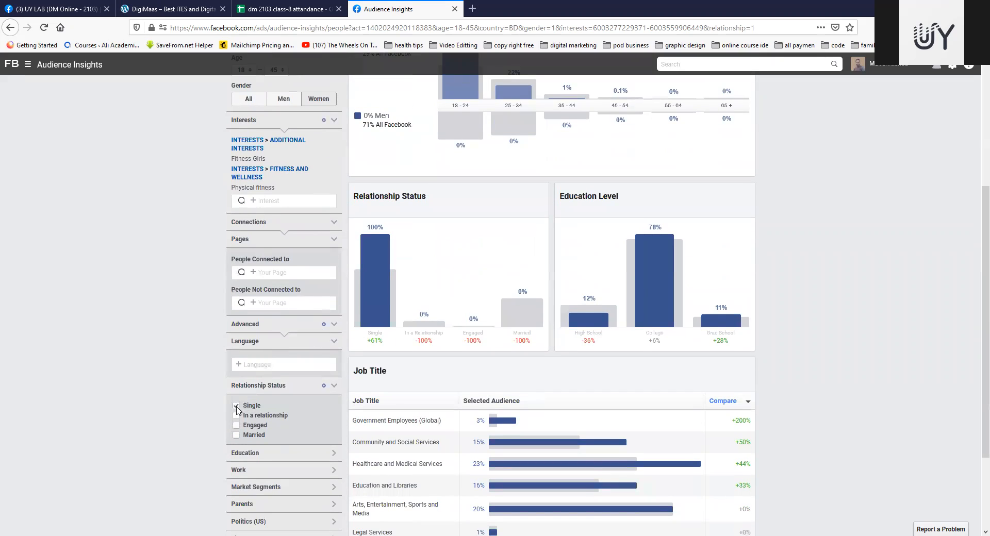
left_click(236, 415)
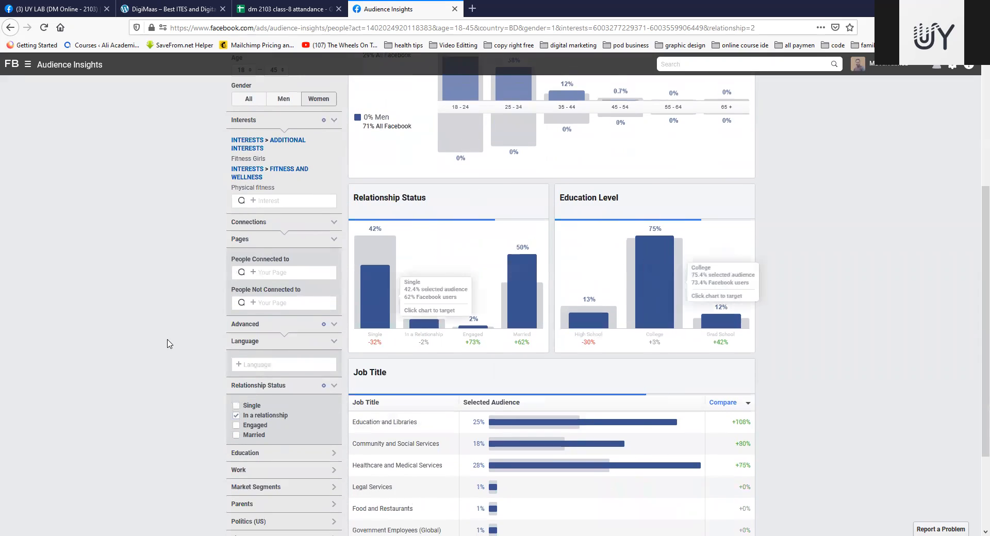
scroll(167, 335, "up", 4)
left_click(459, 174)
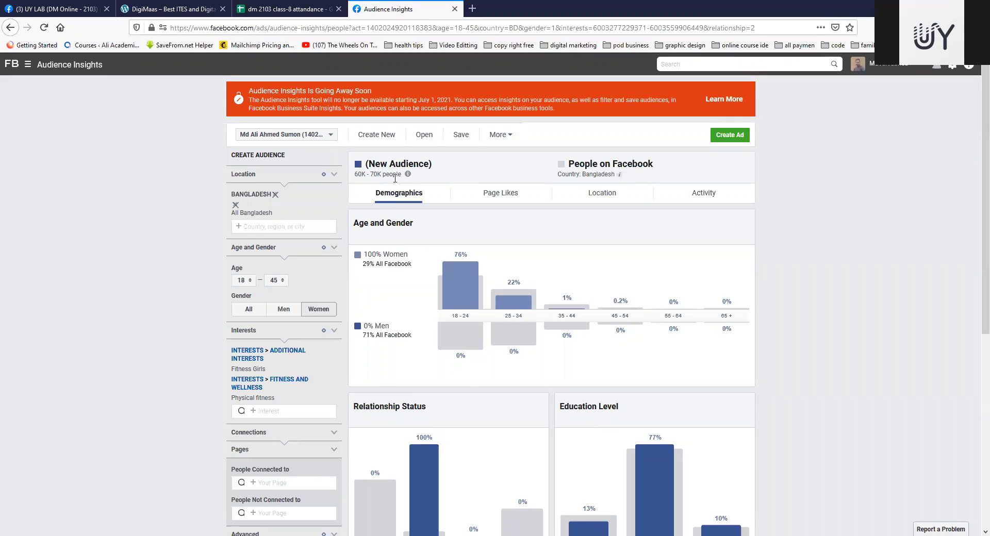
scroll(269, 400, "down", 5)
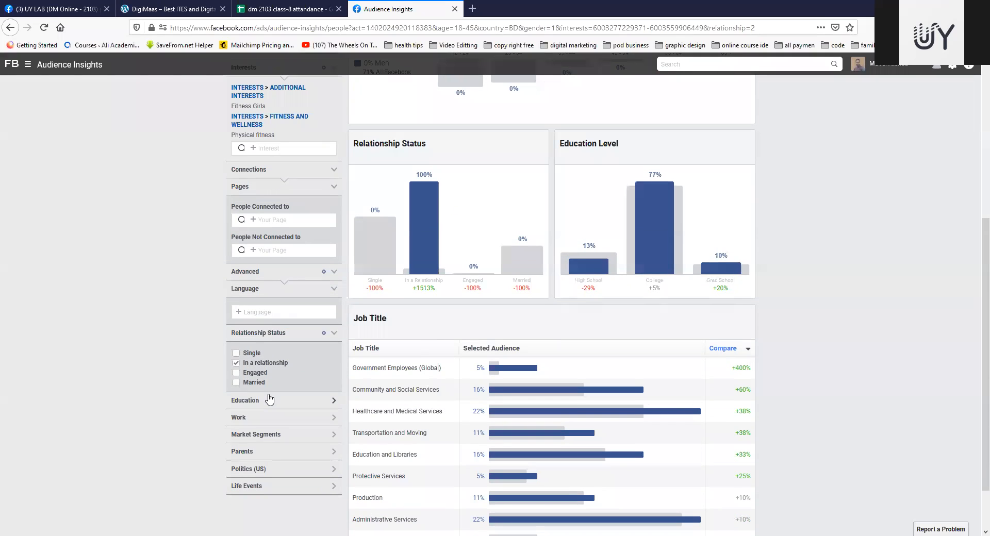
Step: Switch the relationship filter to Engaged (6 months), check the audience size, and clear and collapse the filter
left_click(236, 363)
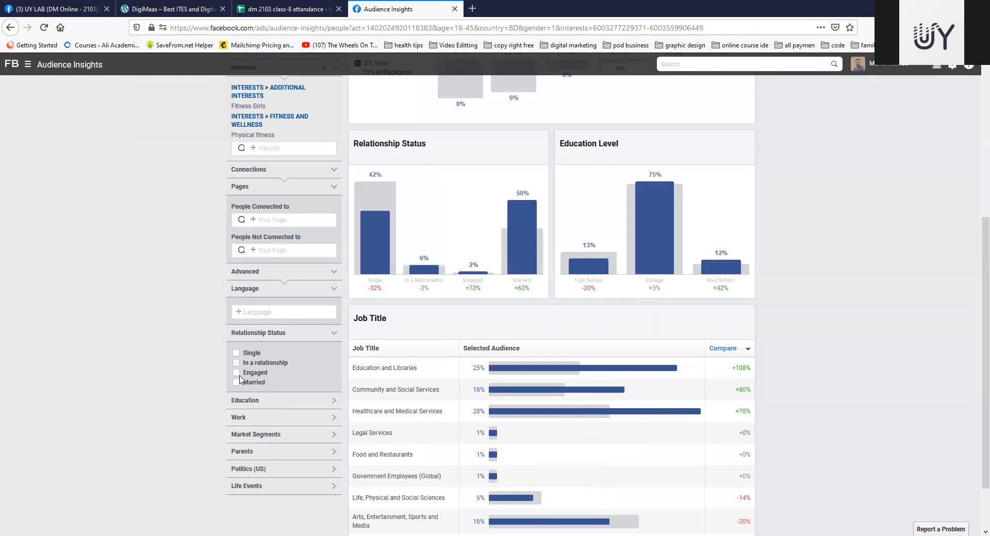
left_click(236, 373)
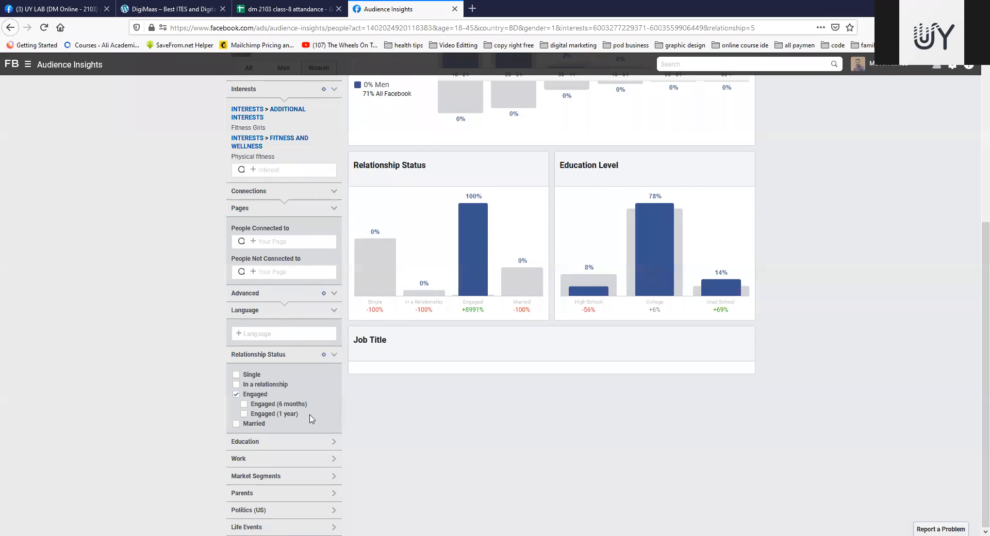
left_click(243, 405)
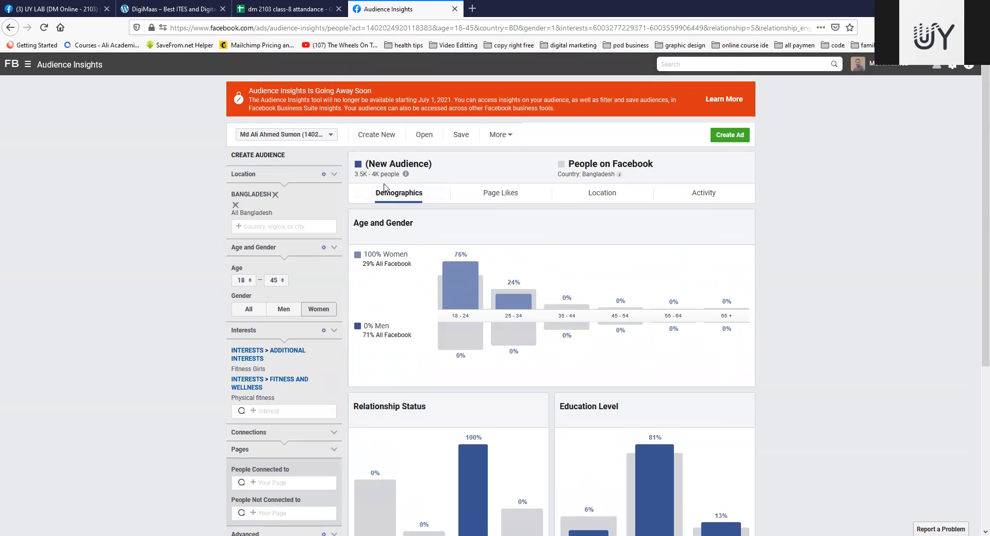
scroll(176, 375, "down", 4)
scroll(176, 377, "down", 1)
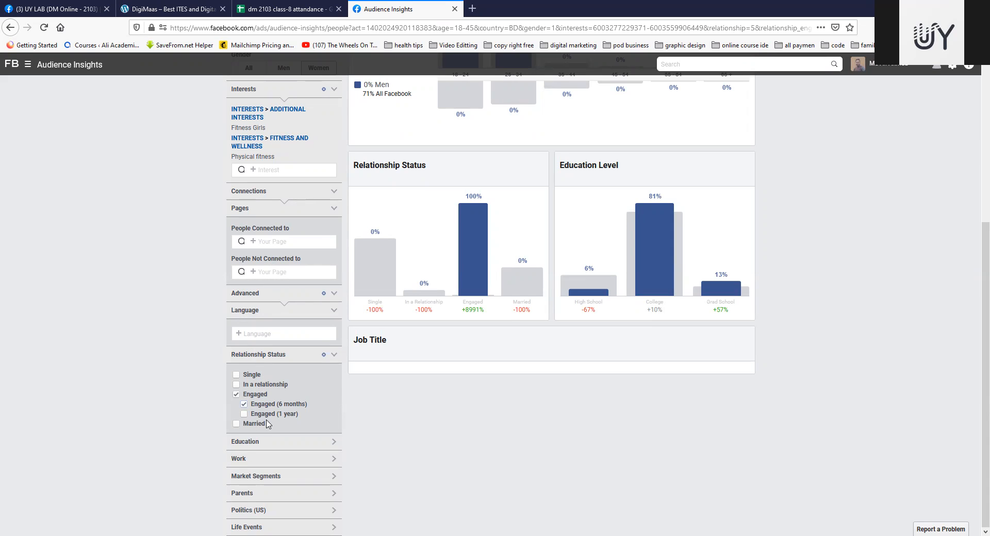
left_click(237, 395)
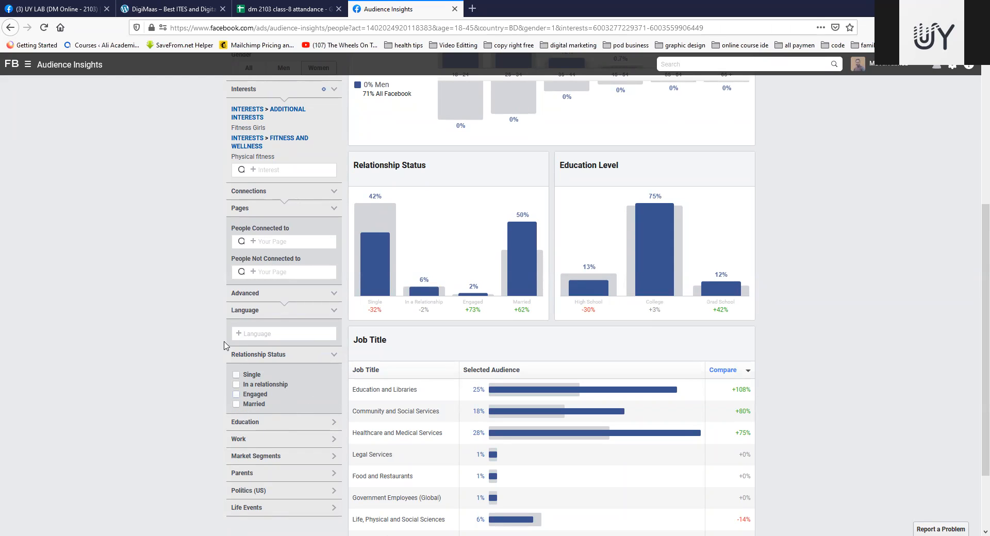
left_click(333, 355)
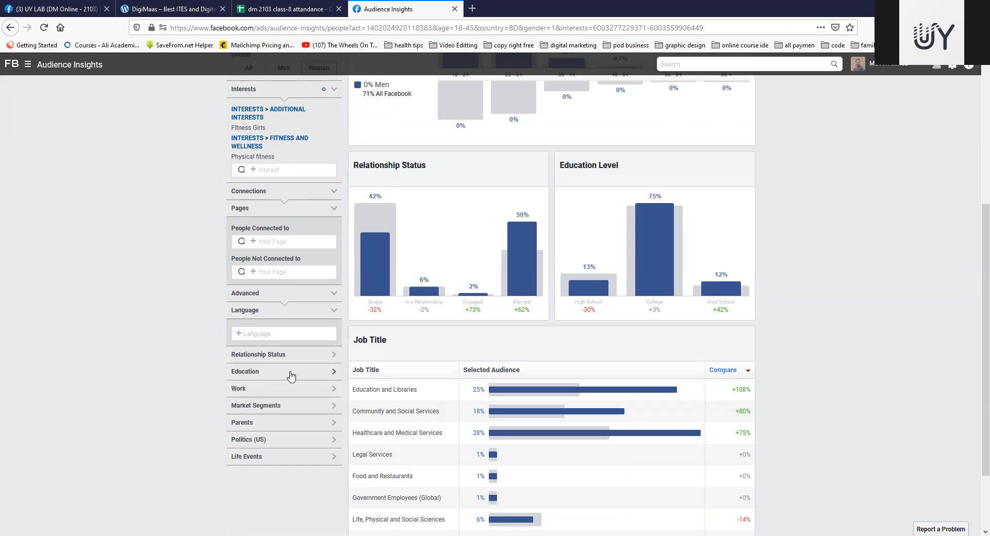
Step: Restrict the audience to College education, check its size, and clear and collapse the Education filter
left_click(332, 373)
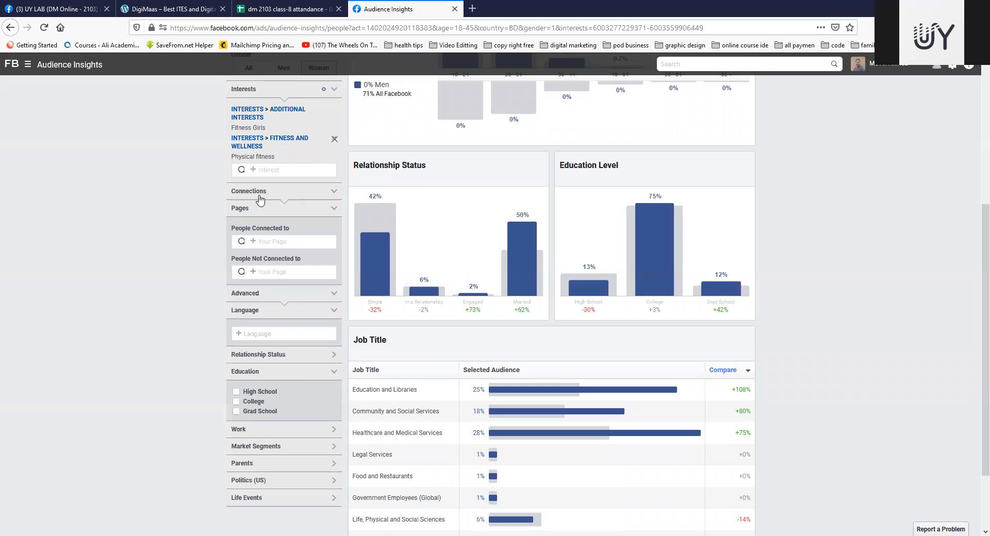
left_click(237, 401)
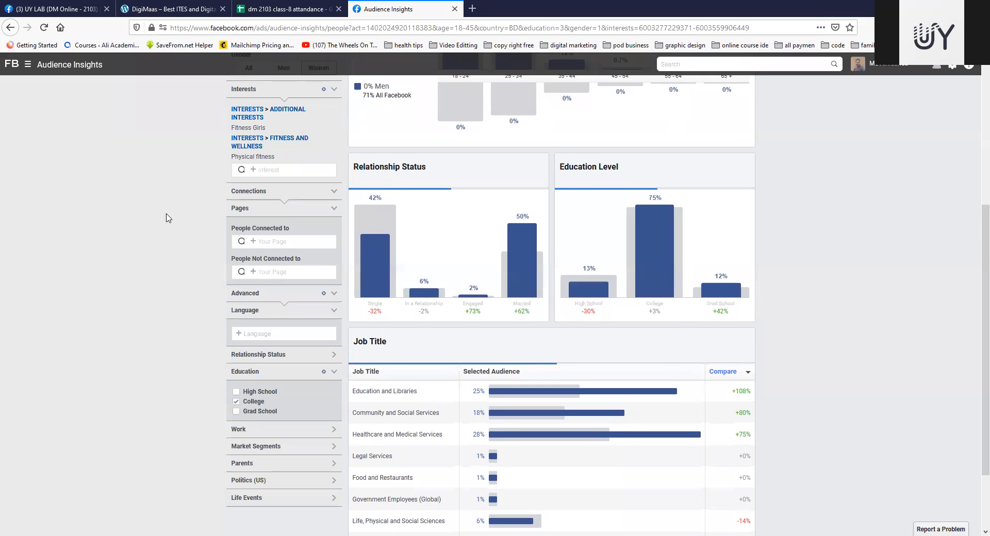
scroll(169, 216, "up", 5)
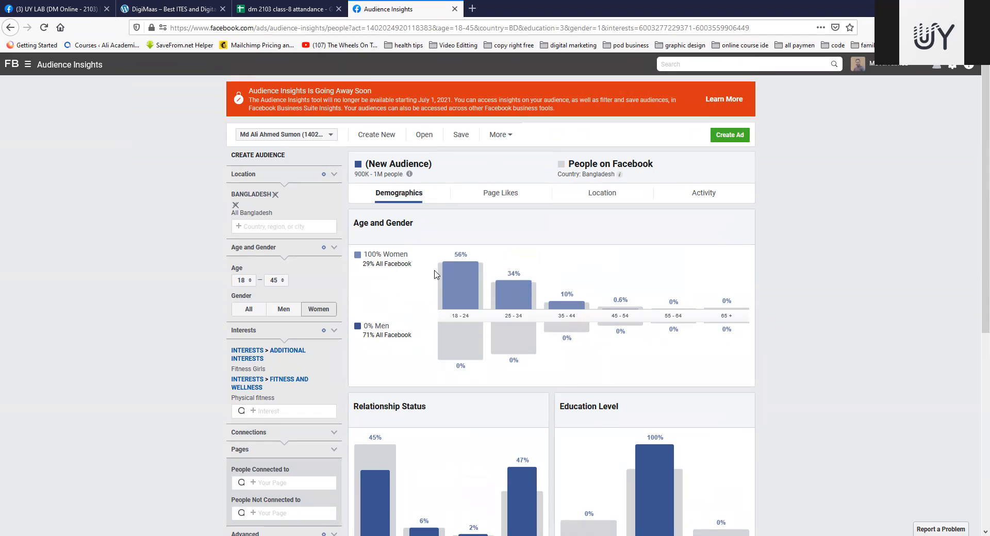
scroll(435, 274, "down", 5)
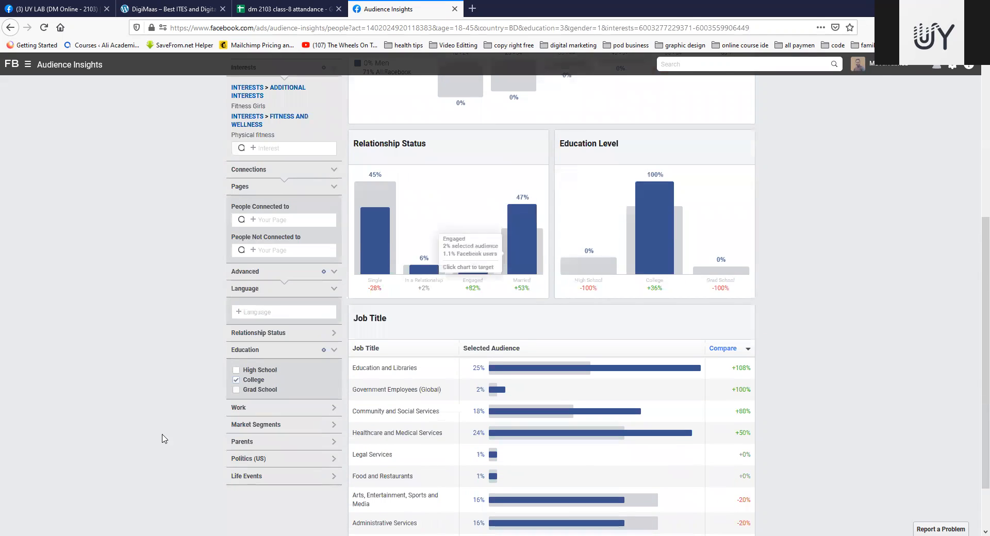
left_click(237, 380)
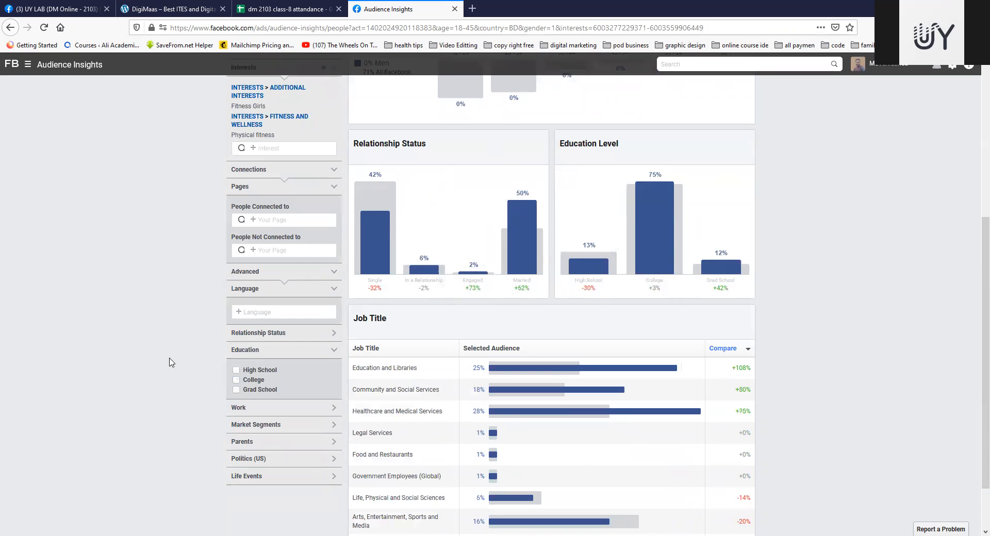
scroll(172, 363, "down", 1)
left_click(333, 285)
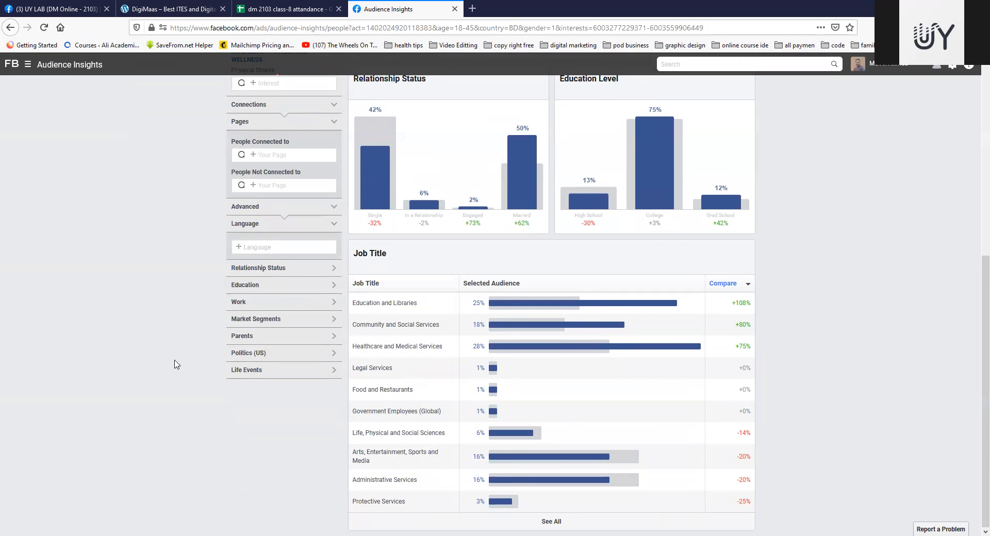
Step: Search the Work filter's job titles for "eng", "fit" and "traine" and clear the search without choosing one
left_click(333, 302)
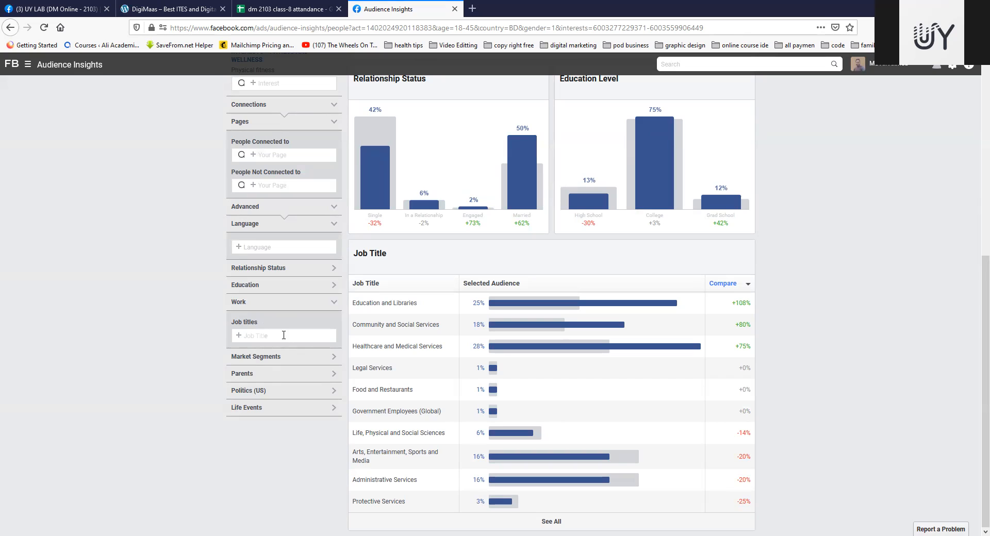
left_click(283, 336)
type("eng")
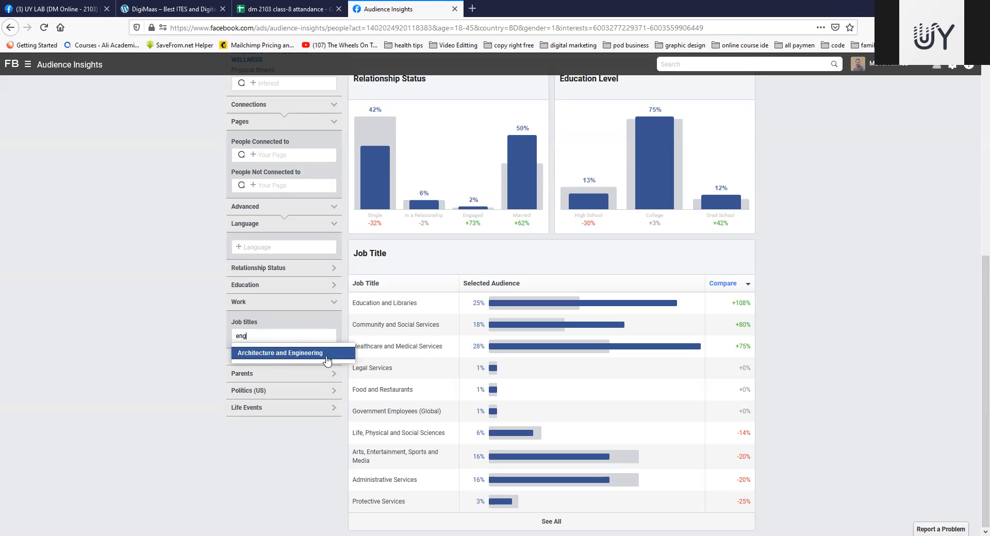
double_click(262, 335)
type("fi")
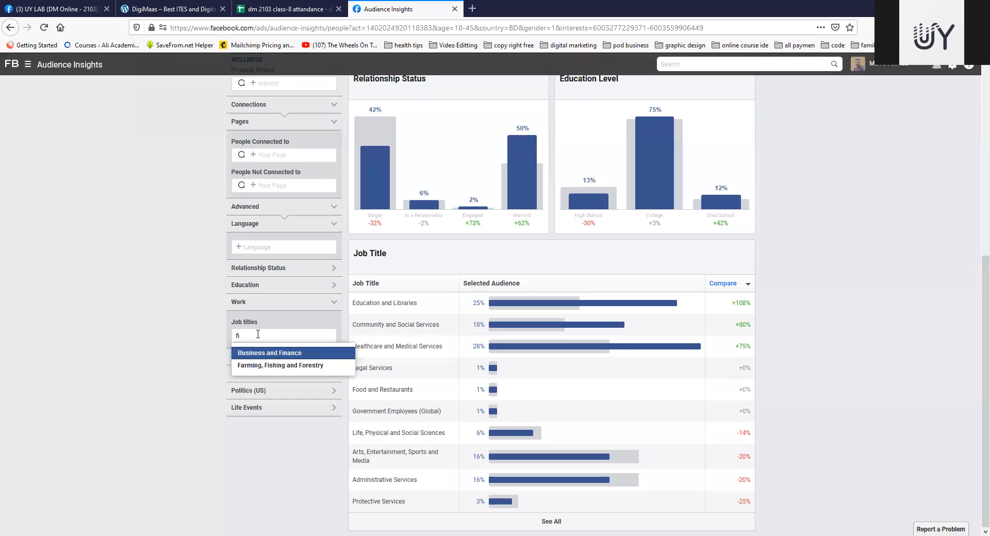
type("t")
key("BackSpace")
key("BackSpace")
key("BackSpace")
type("tra")
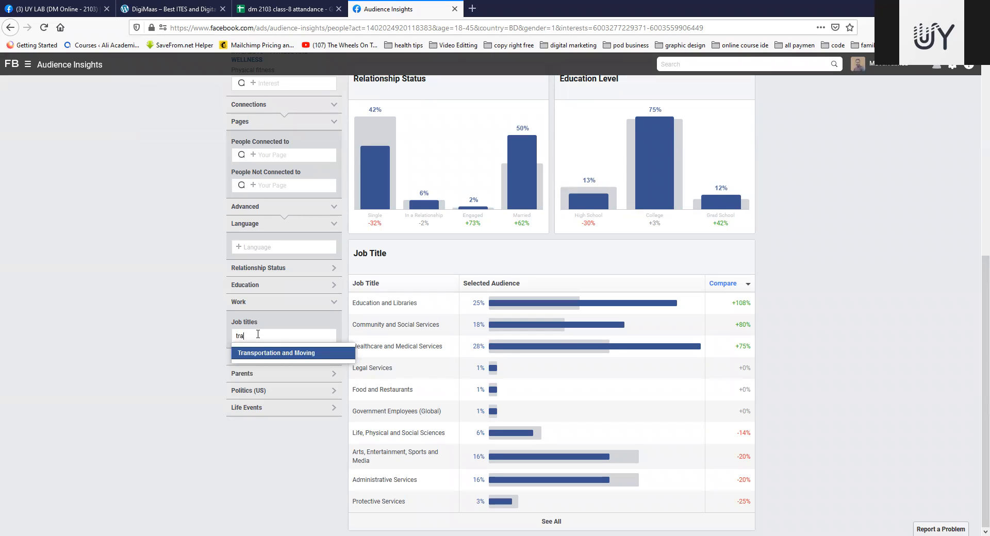
type("ine")
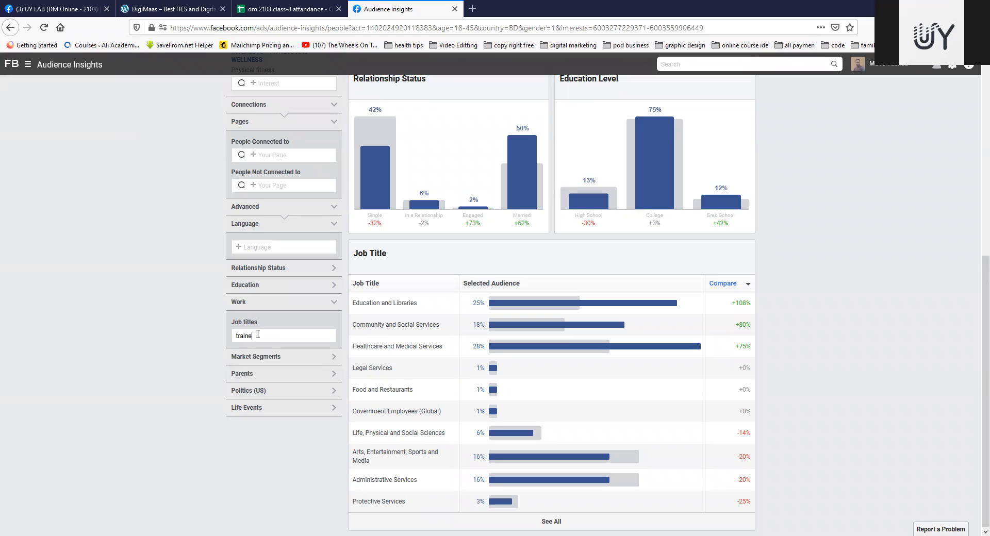
key("BackSpace")
key("BackSpace")
key("BackSpace")
key("BackSpace")
key("BackSpace")
key("BackSpace")
Step: Review the Multicultural Affinity options in the Market Segments filter and collapse it
left_click(332, 361)
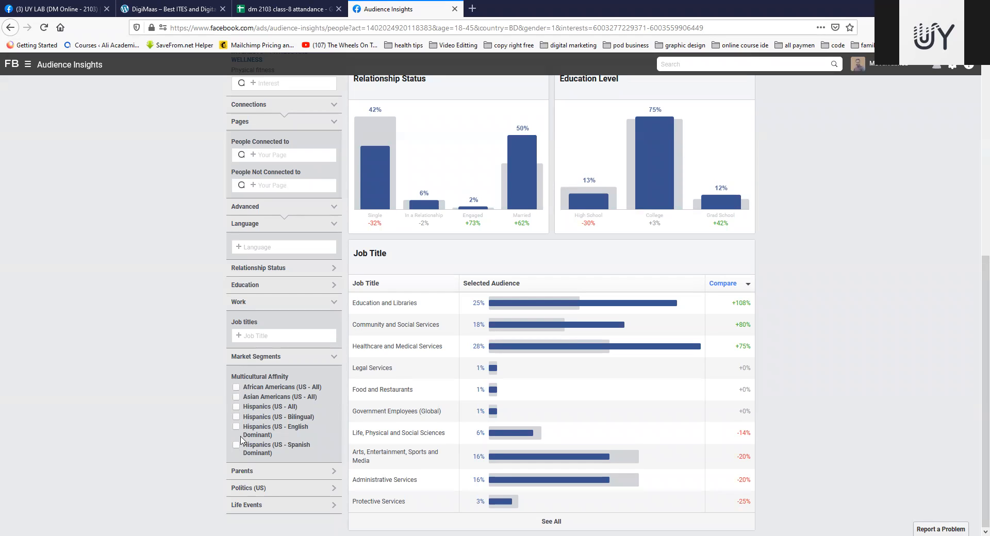
left_click(336, 357)
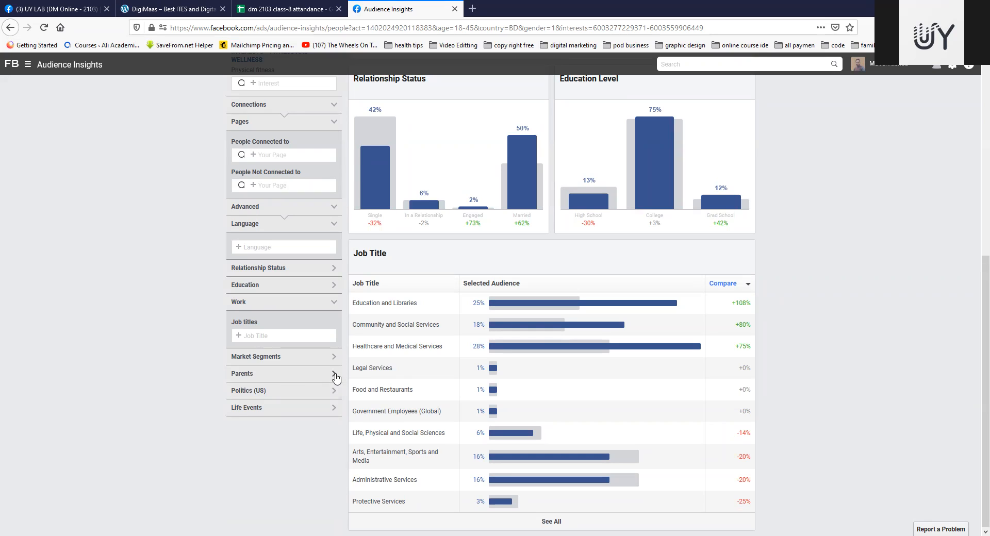
Step: Expand the Parents filter, apply All parents to the audience, and remove that choice
left_click(334, 375)
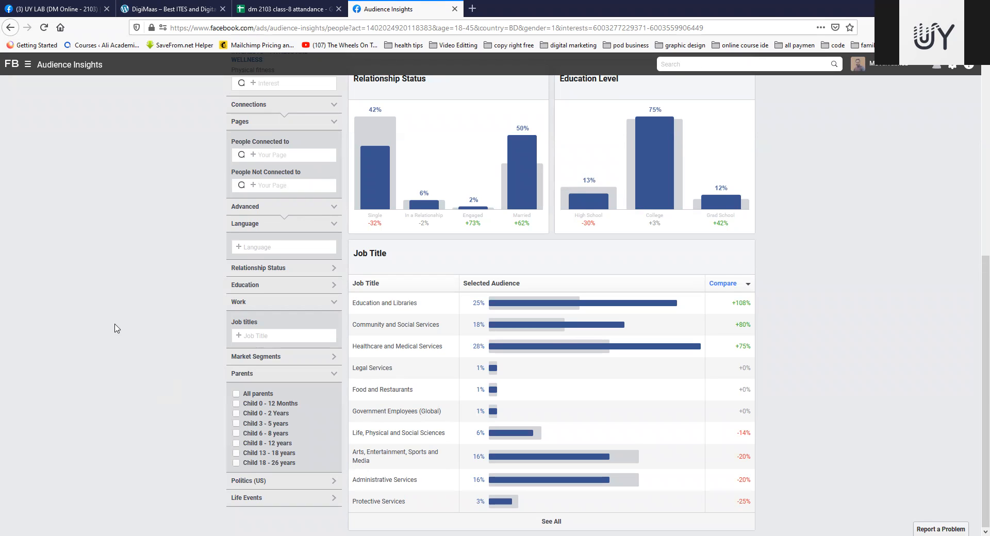
left_click(236, 394)
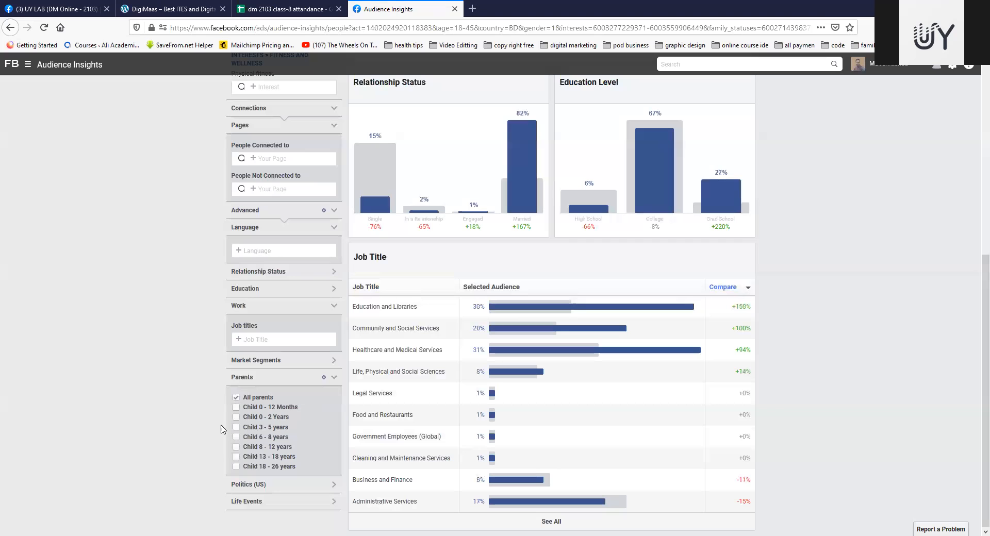
left_click(237, 397)
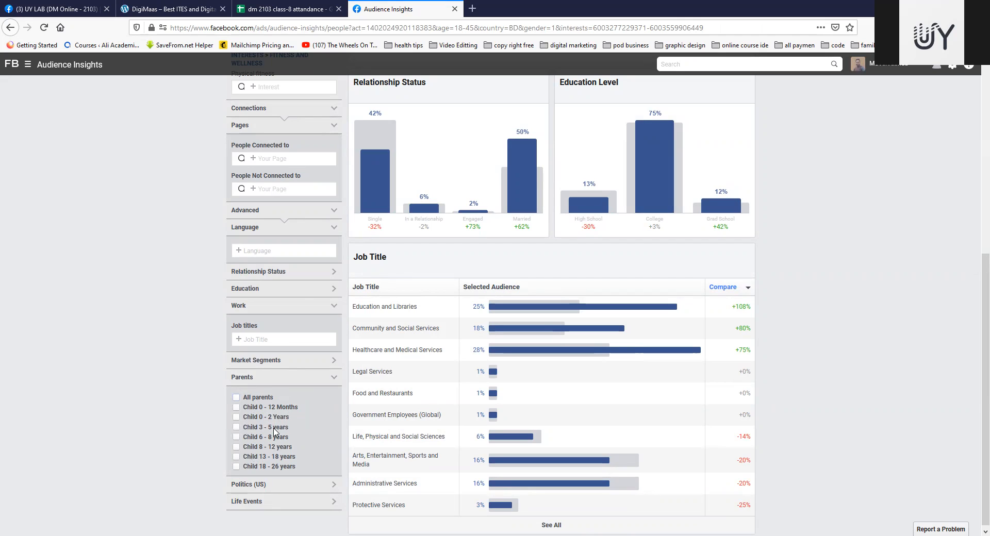
Step: Restrict the audience to parents with Child 3 - 5 years and check the resulting audience data
left_click(237, 428)
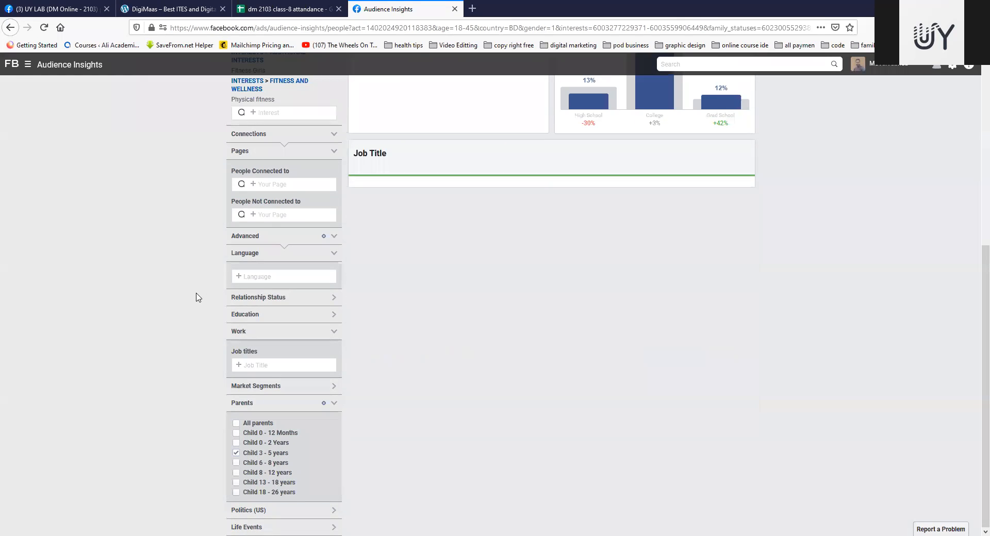
scroll(170, 292, "up", 6)
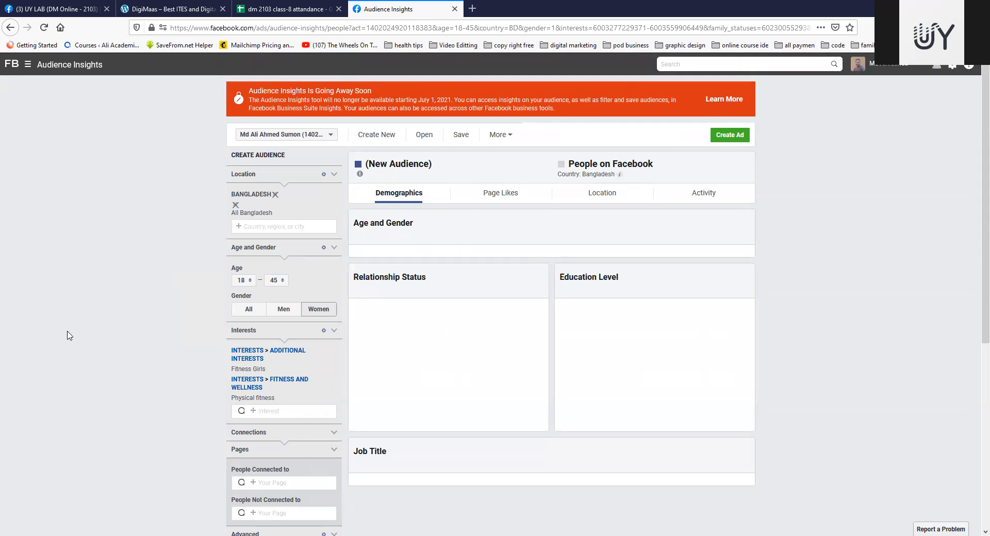
scroll(179, 286, "down", 5)
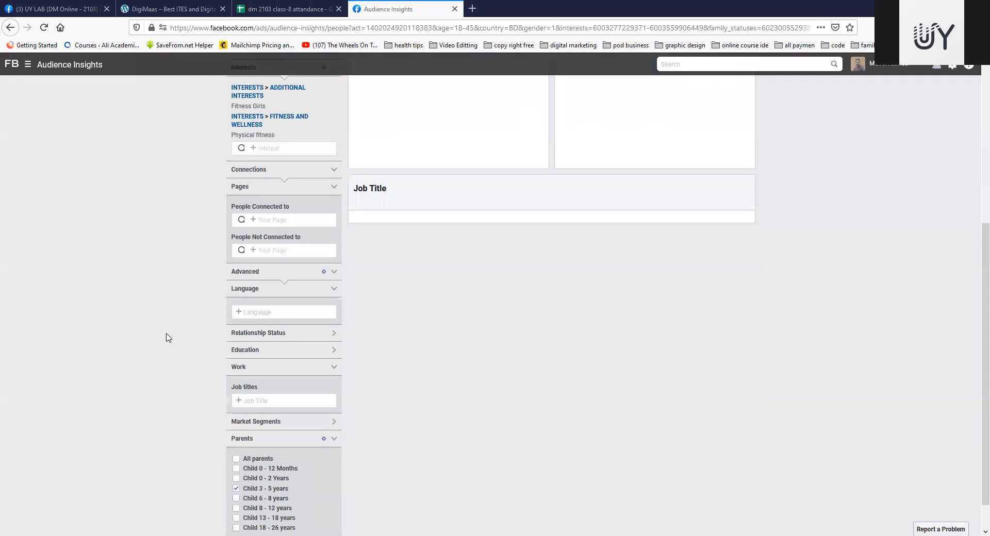
Step: Replace the Child 3 - 5 years choice in the Parents filter with Child 0 - 12 Months
left_click(236, 454)
left_click(238, 434)
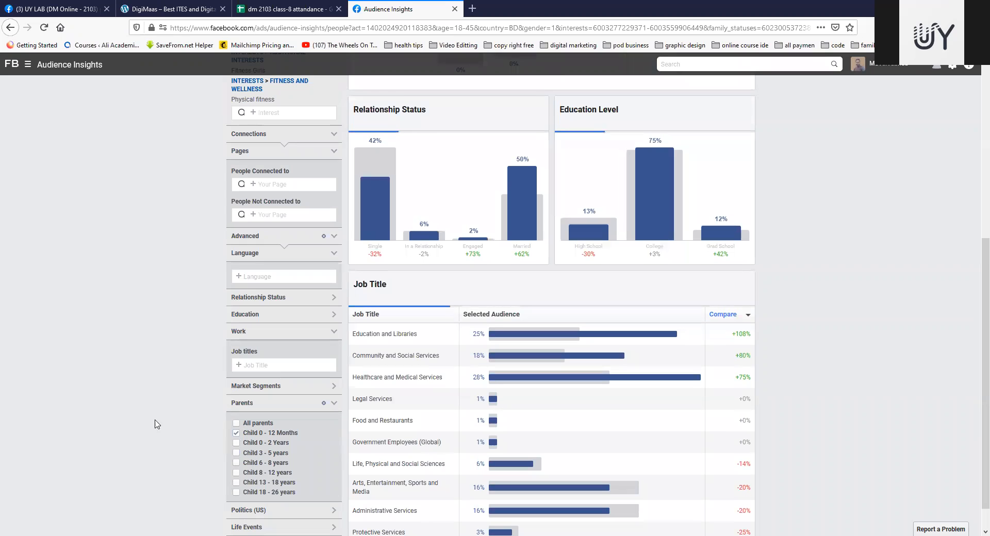
Step: Check the audience size and demographics for parents with Child 0 - 12 Months, and clear that choice from the Parents filter
scroll(143, 385, "up", 4)
scroll(142, 384, "up", 1)
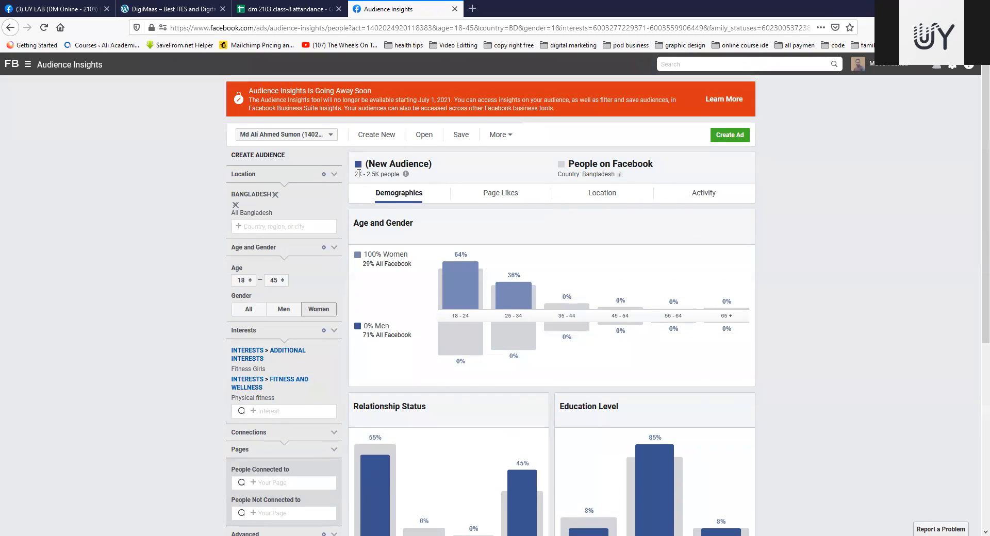
scroll(397, 279, "down", 3)
scroll(396, 279, "up", 3)
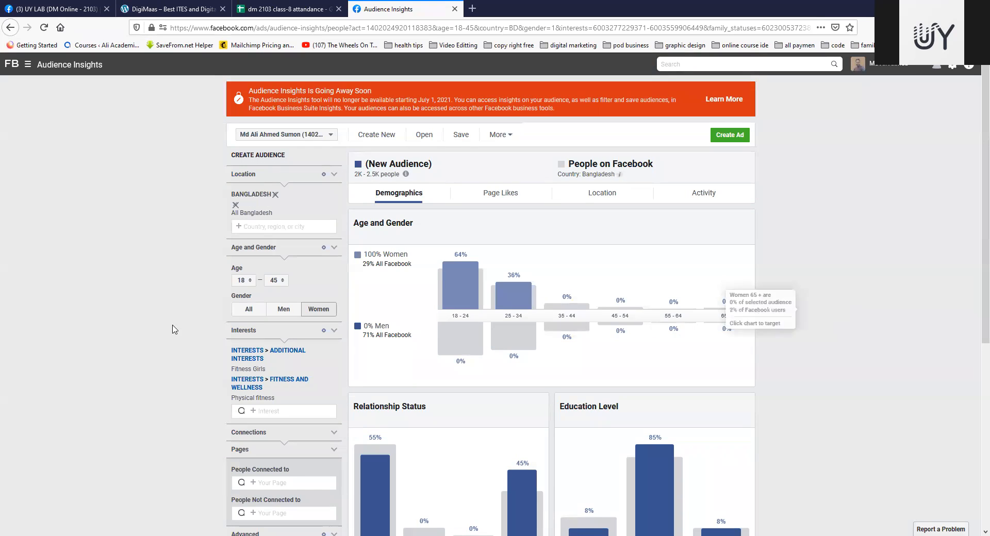
scroll(182, 315, "down", 5)
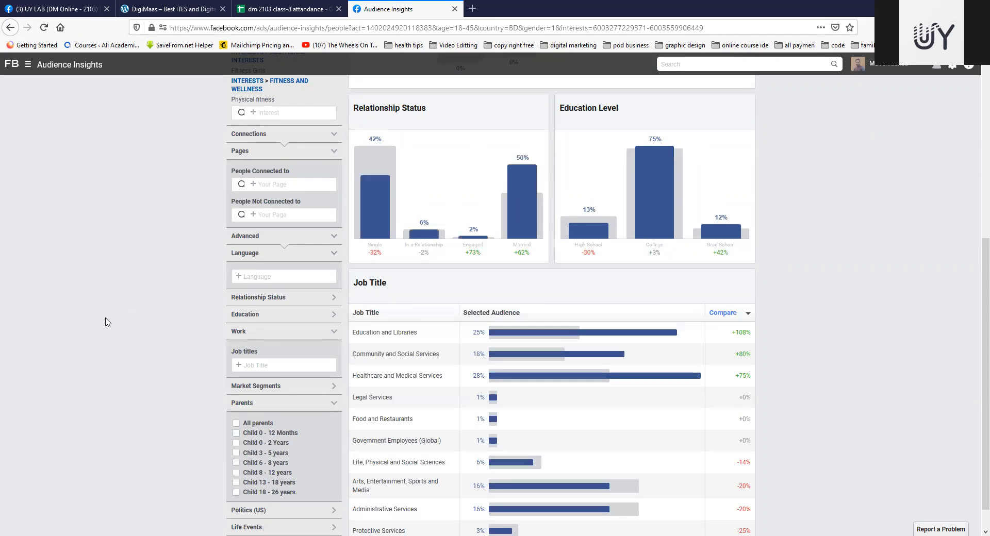
Step: Review the audience size and demographics without any parent restriction, and collapse the Parents filter
scroll(111, 317, "up", 4)
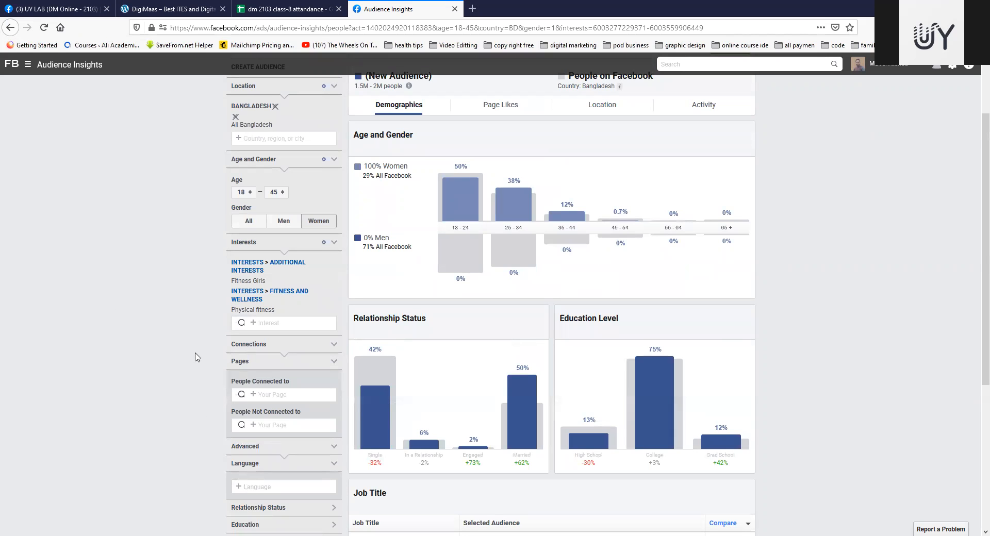
scroll(195, 356, "down", 5)
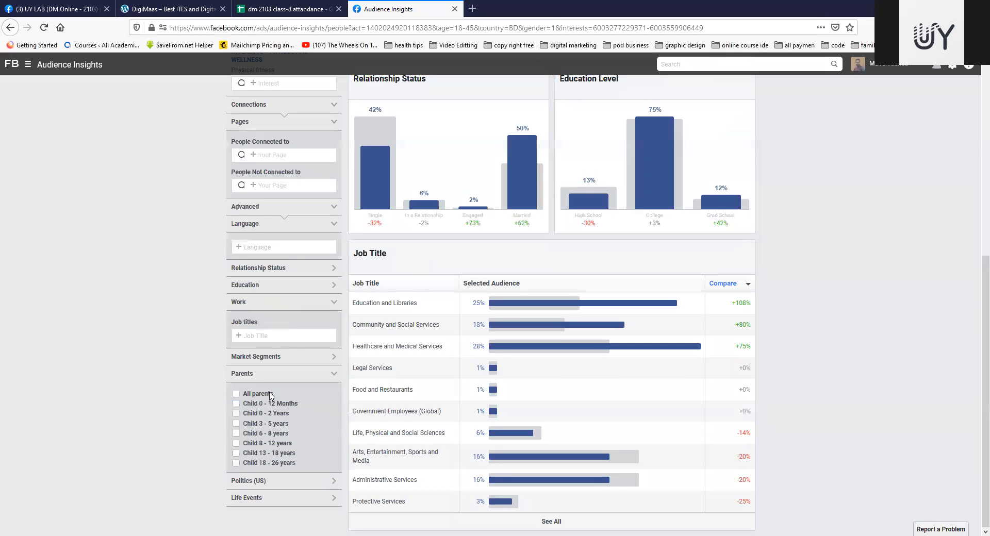
scroll(231, 348, "up", 6)
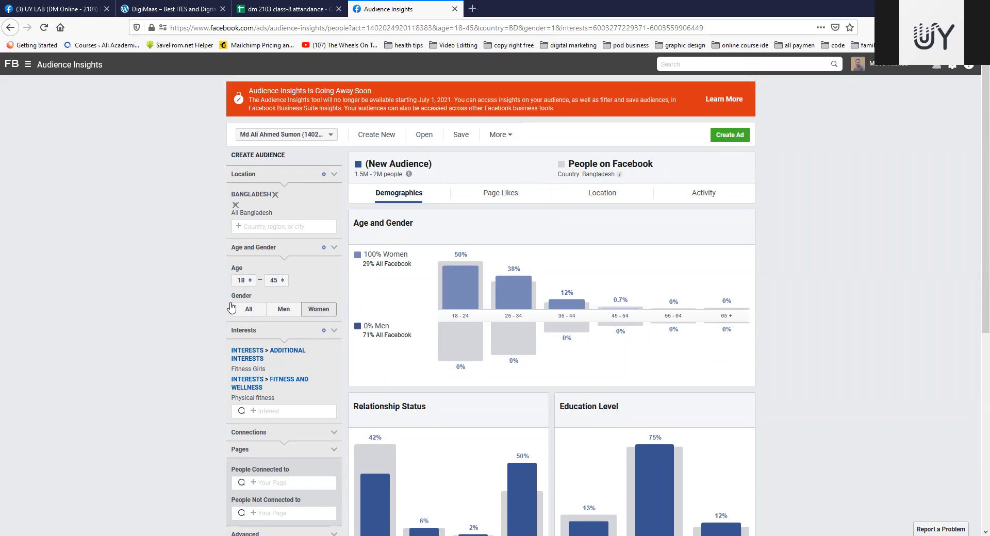
scroll(170, 339, "down", 4)
scroll(170, 340, "down", 2)
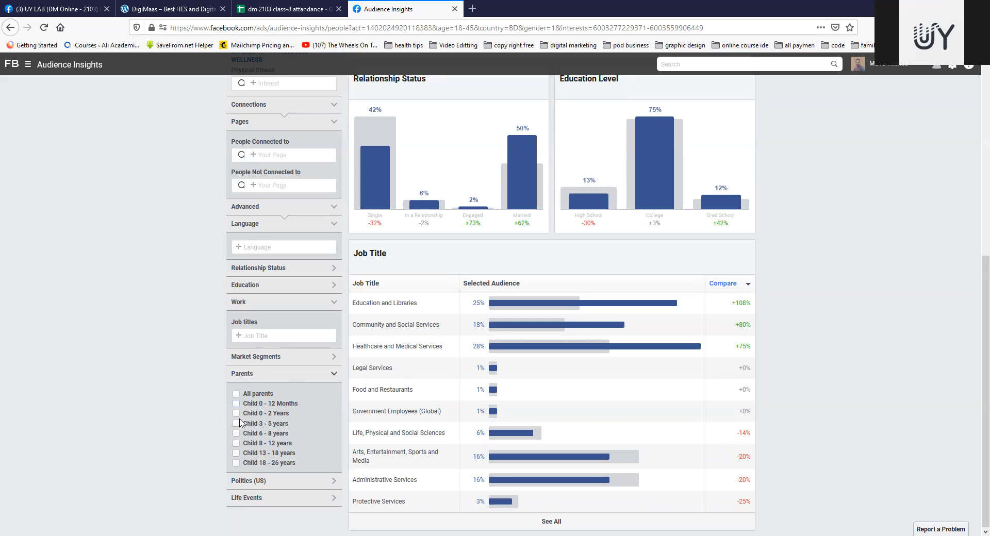
left_click(326, 376)
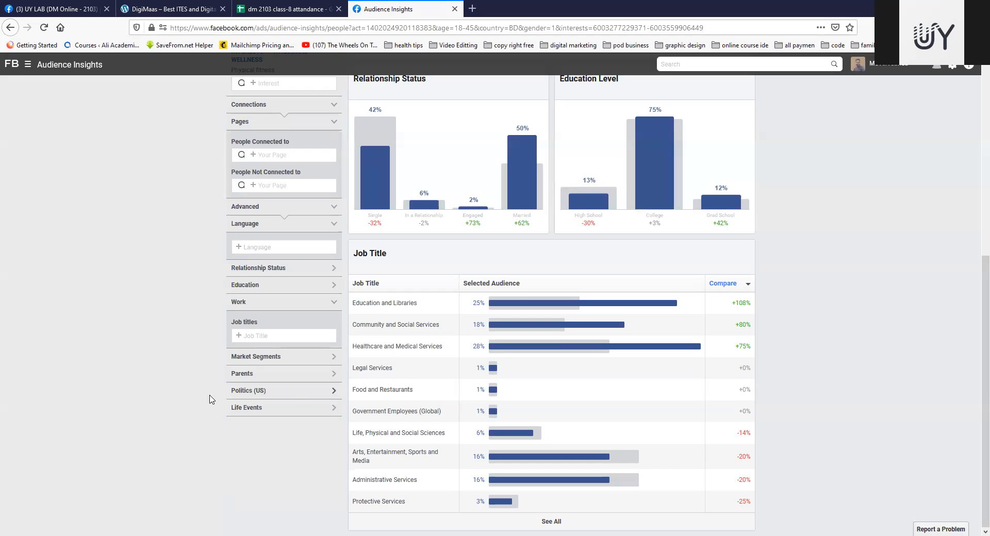
Step: View the Politics (US) filter options, collapse them, and expand the Life Events filter
left_click(331, 394)
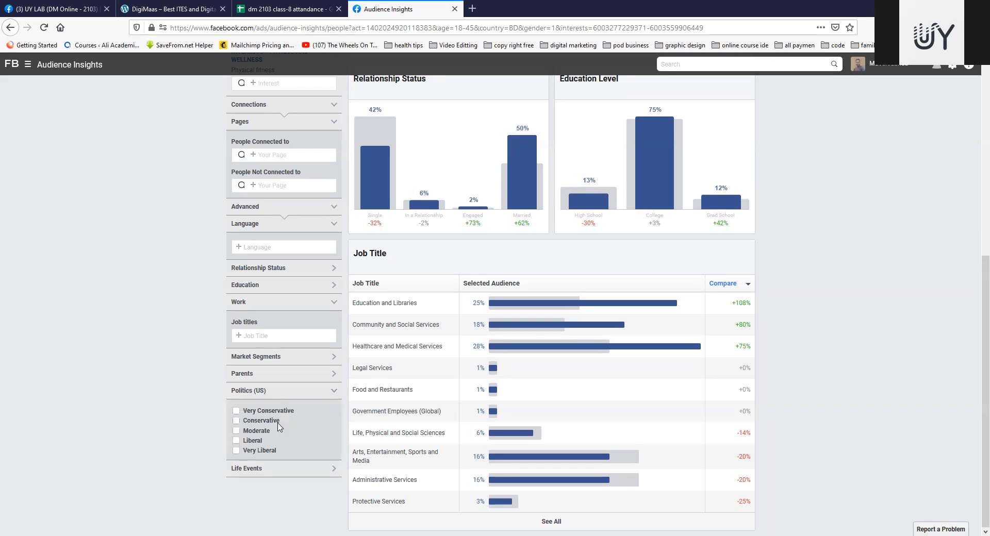
left_click(333, 394)
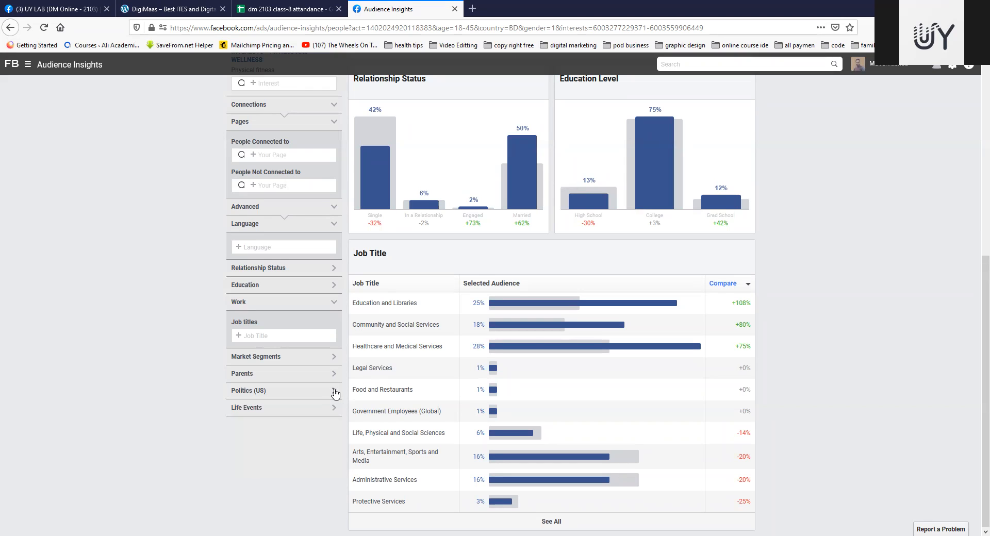
left_click(334, 408)
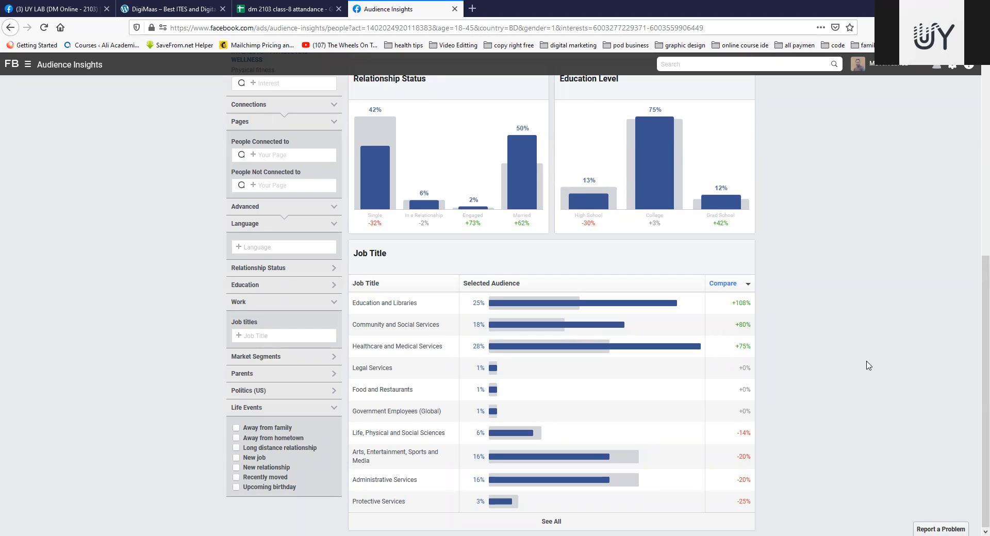
Step: Review the selected audience's age and gender, relationship status, education level and job title charts
scroll(281, 315, "up", 4)
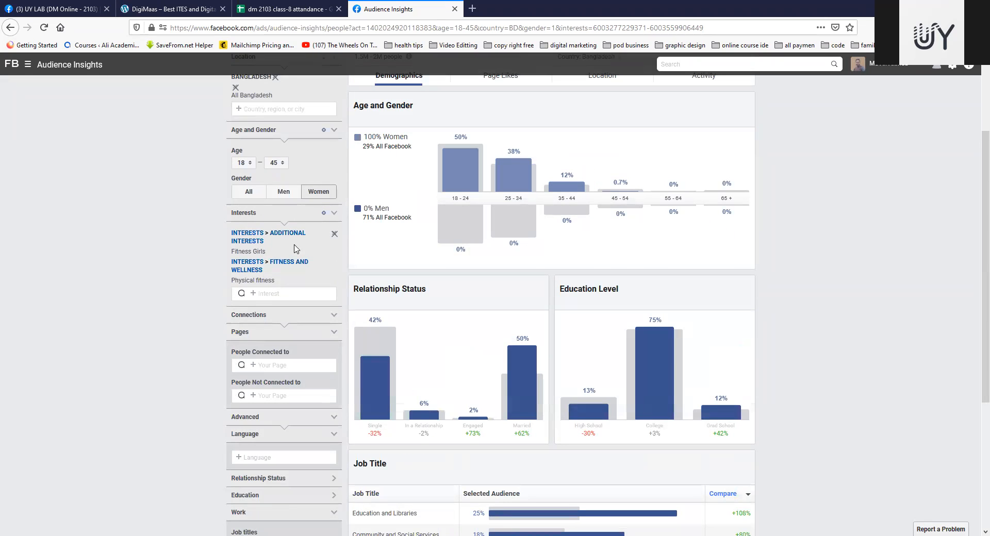
scroll(299, 250, "up", 2)
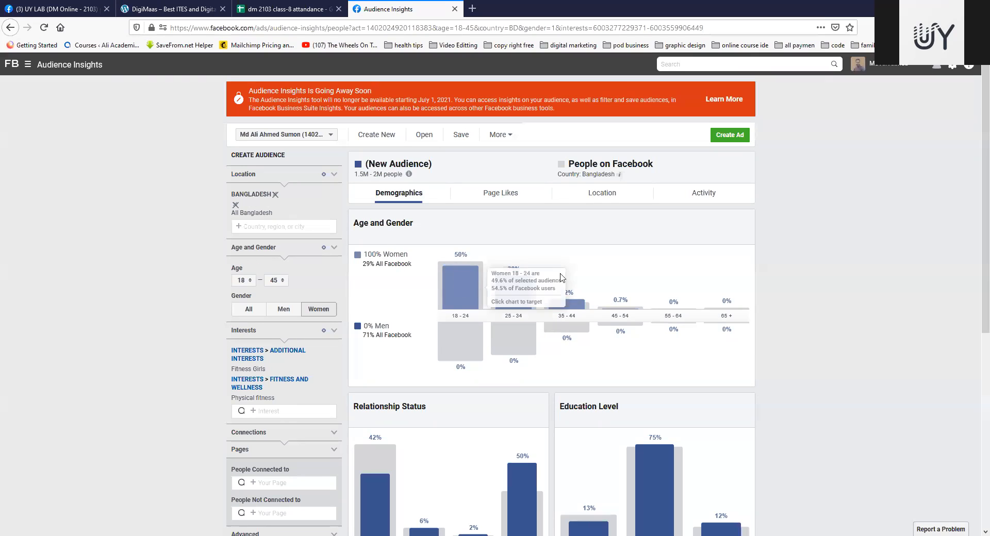
scroll(569, 275, "down", 2)
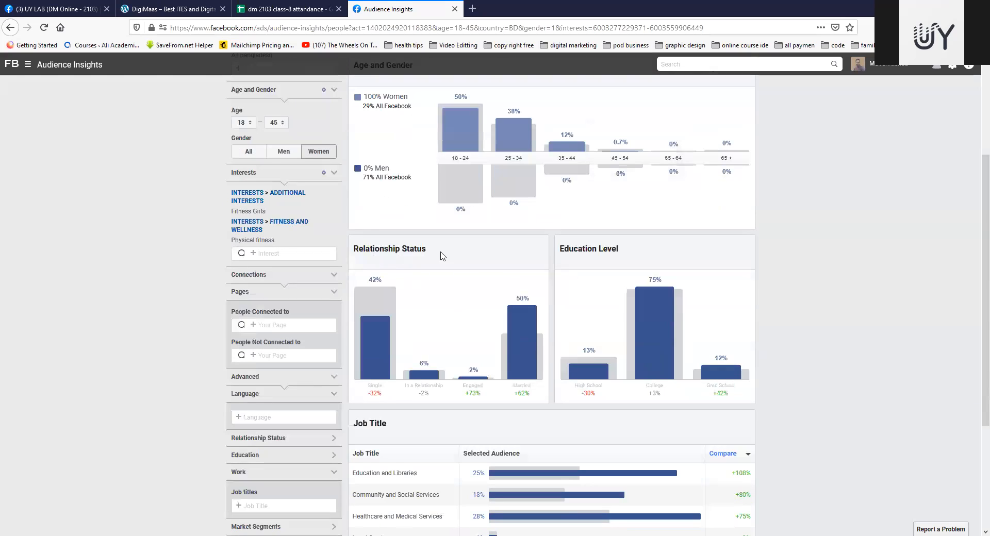
scroll(393, 272, "down", 1)
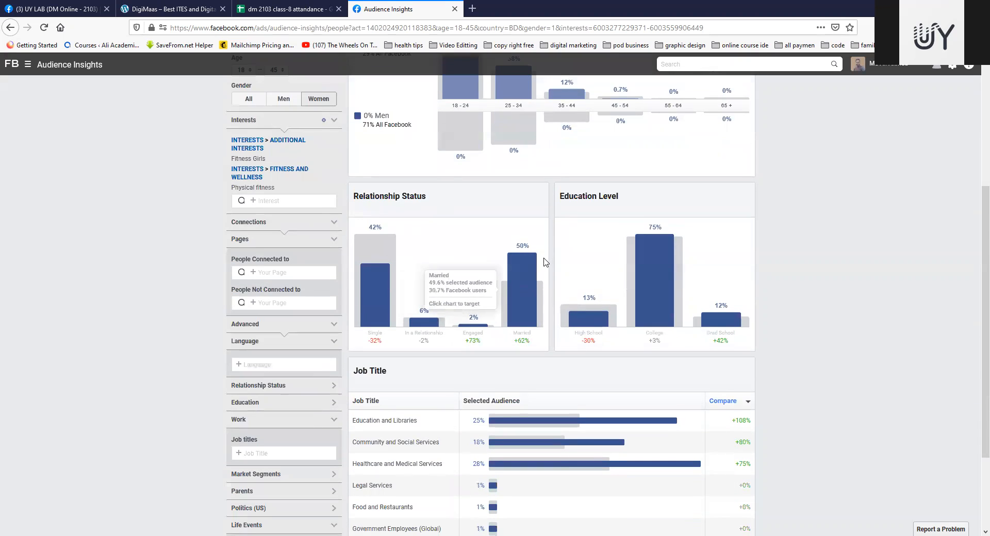
mouse_move(660, 278)
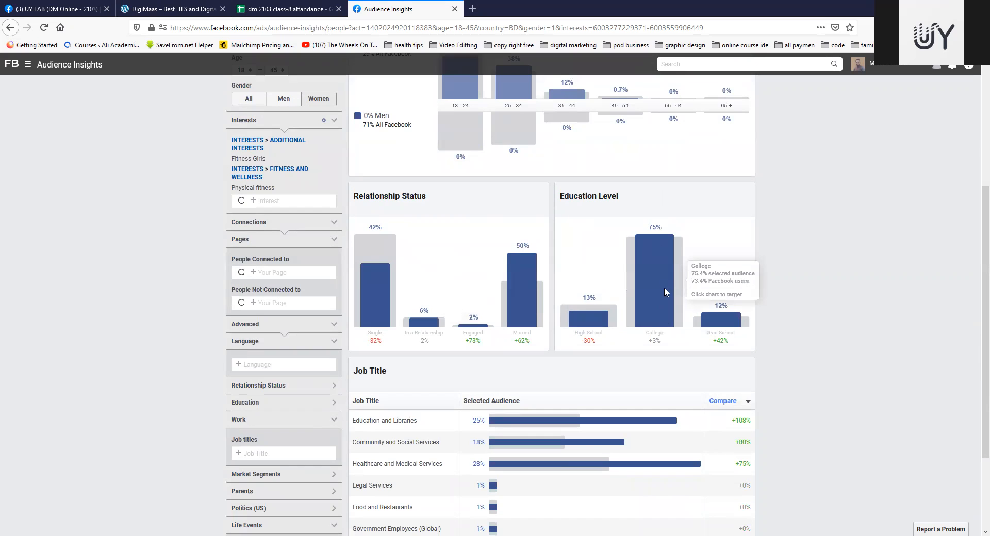
scroll(664, 249, "down", 2)
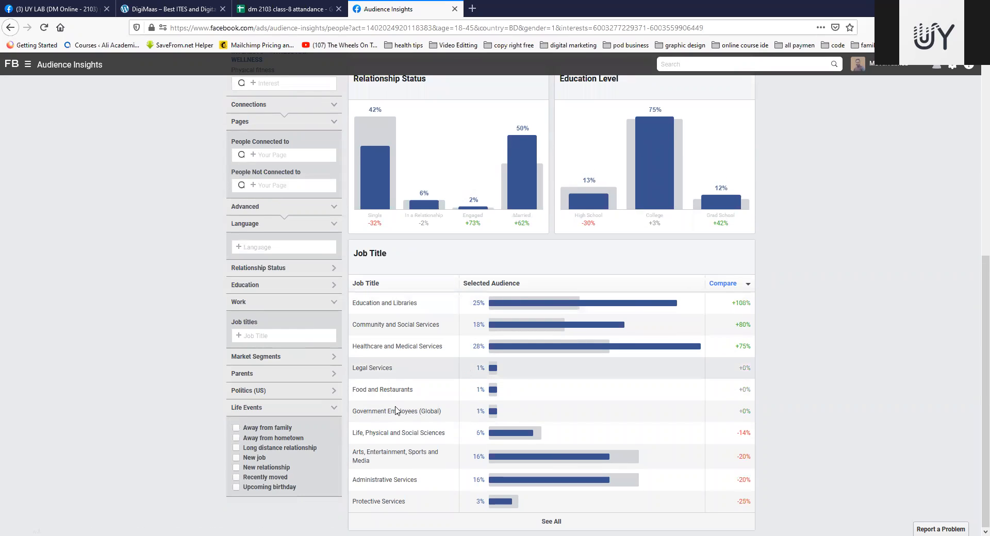
Step: View the audience's page likes and expand the Top Categories list to examine all categories
scroll(567, 258, "up", 6)
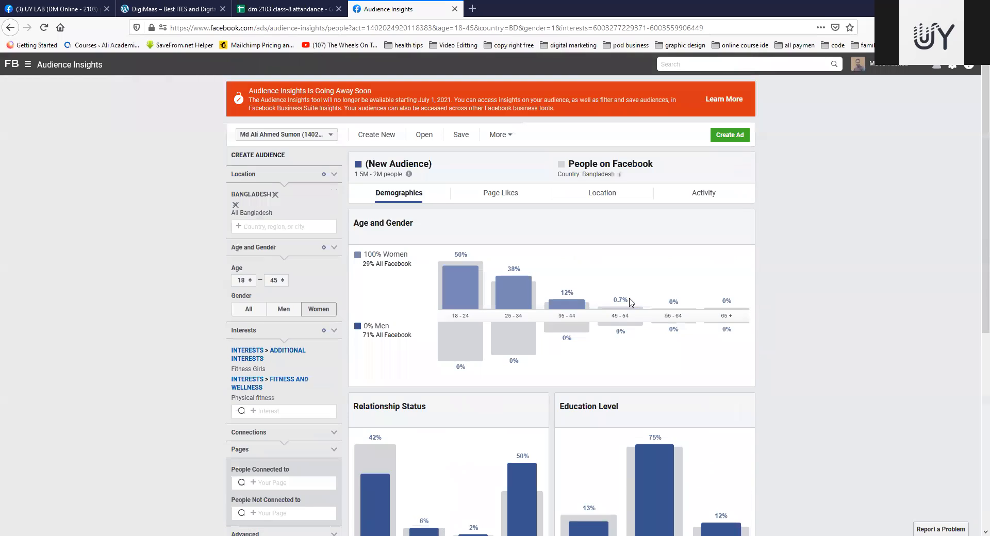
left_click(491, 199)
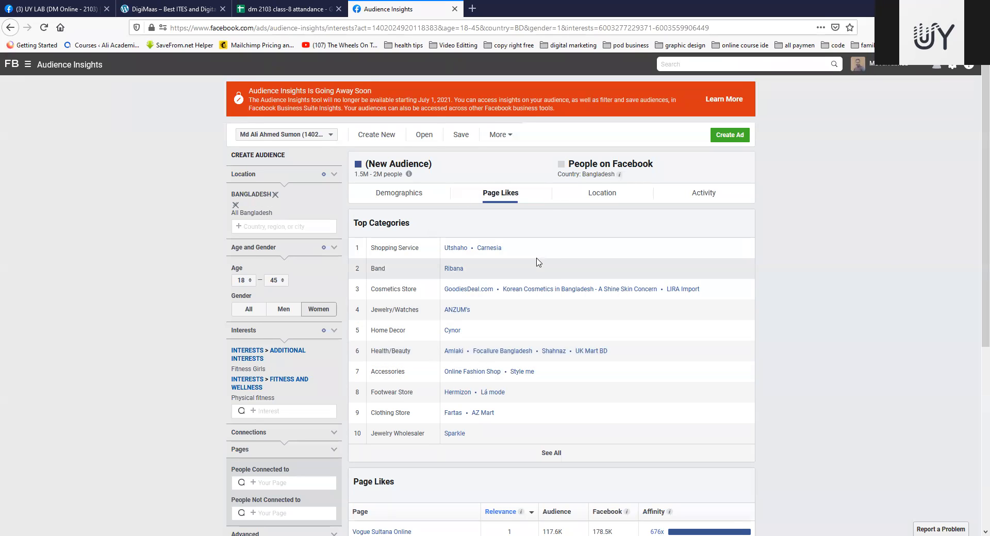
scroll(536, 261, "down", 4)
scroll(536, 262, "up", 1)
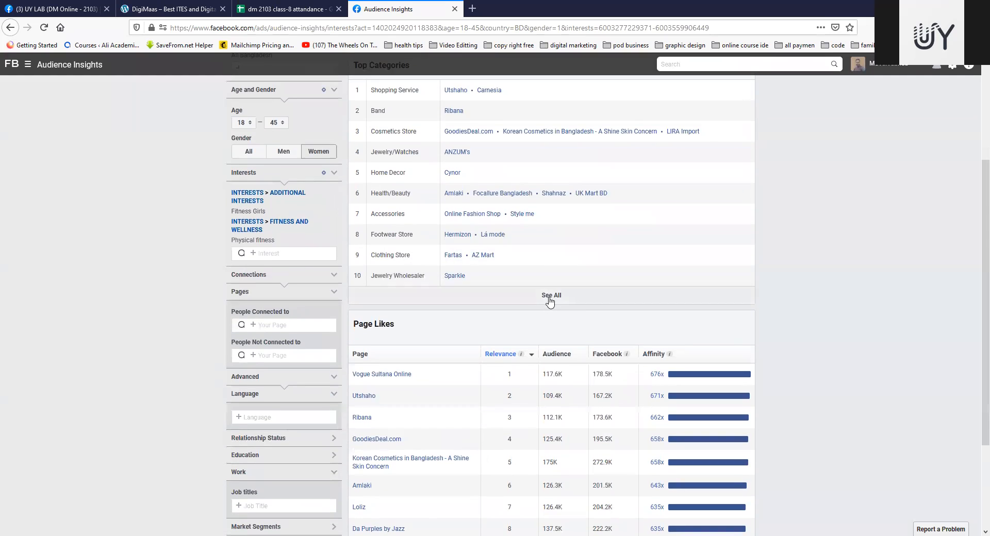
left_click(549, 299)
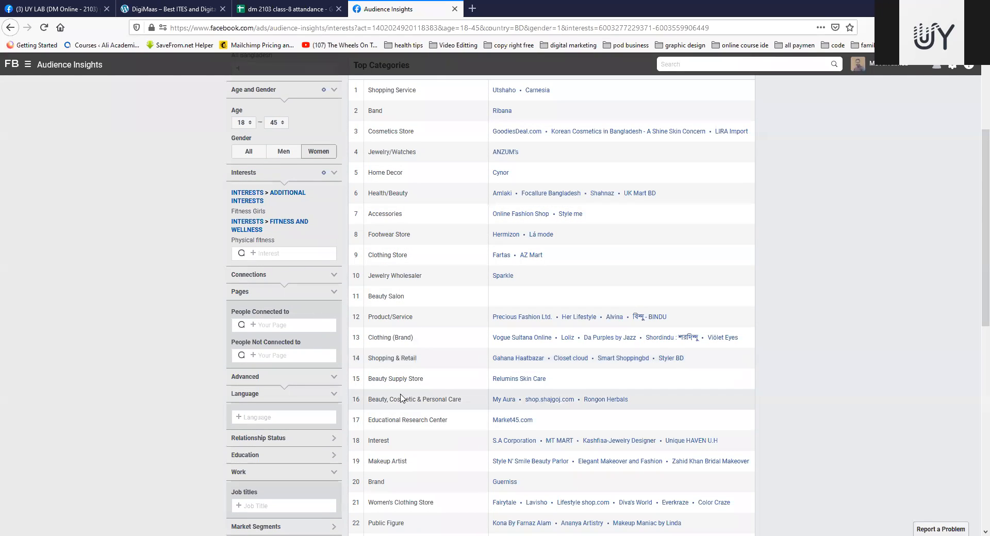
scroll(400, 378, "down", 5)
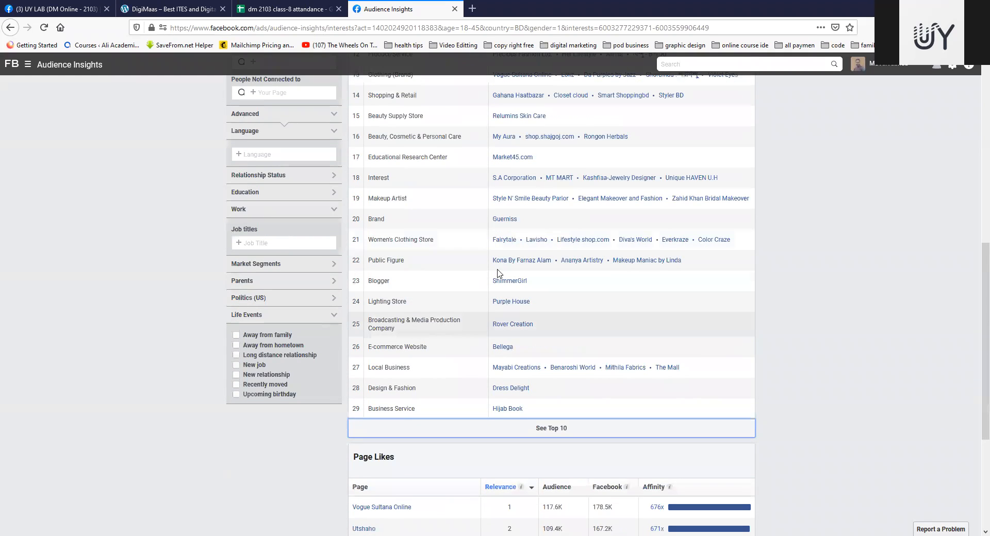
Step: View the Save Audience dialog and close it without saving the audience
scroll(473, 294, "up", 8)
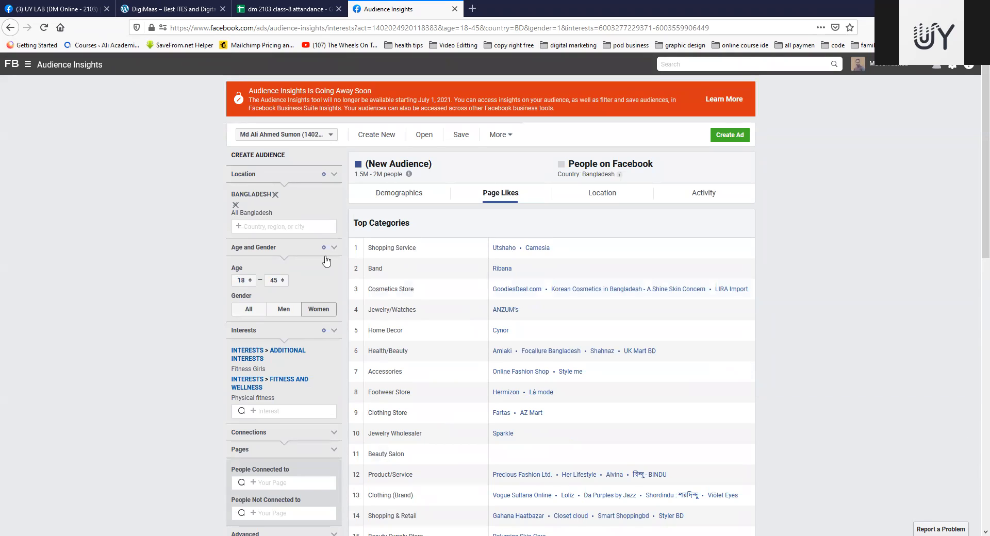
left_click(460, 137)
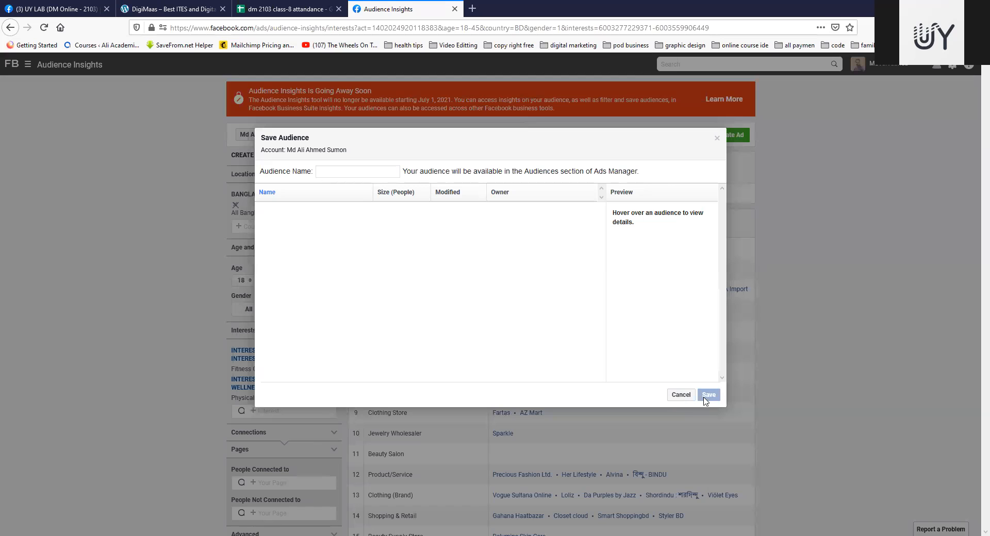
left_click(680, 396)
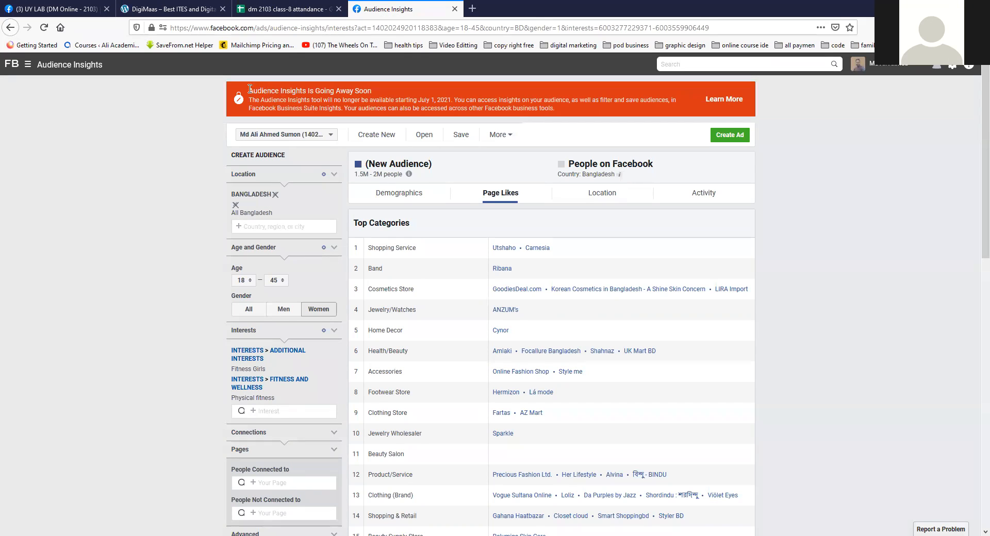
Step: Read the notice about Audience Insights going away, highlighting the sentence on the date the tool stops being available
left_click_drag(249, 89, 372, 91)
triple_click(467, 100)
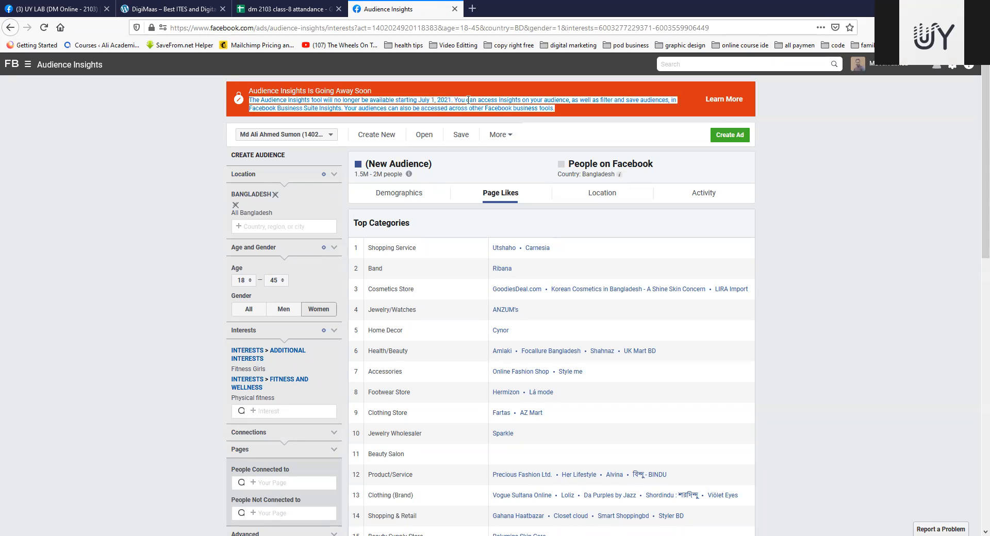
left_click(462, 100)
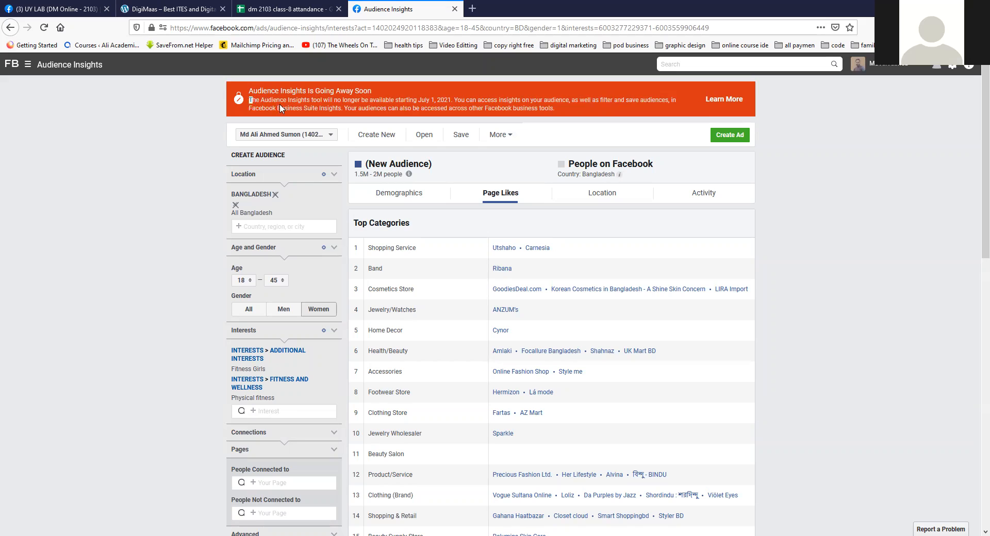
left_click_drag(249, 100, 430, 100)
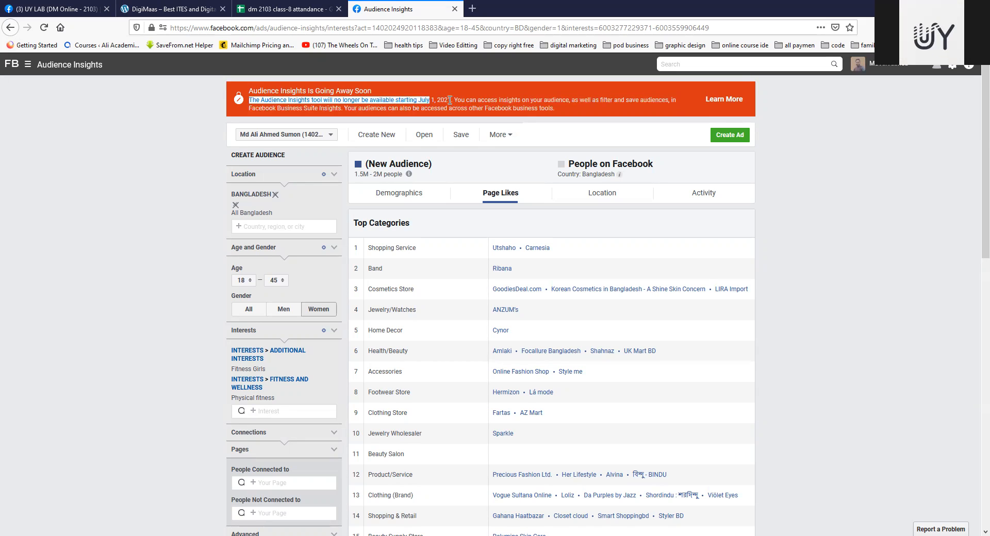
left_click(450, 100)
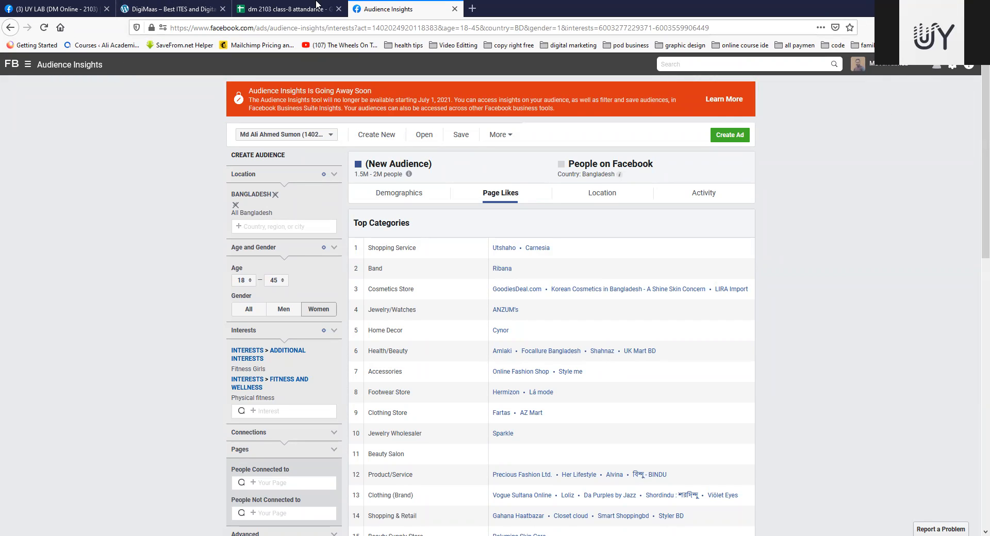
left_click(270, 9)
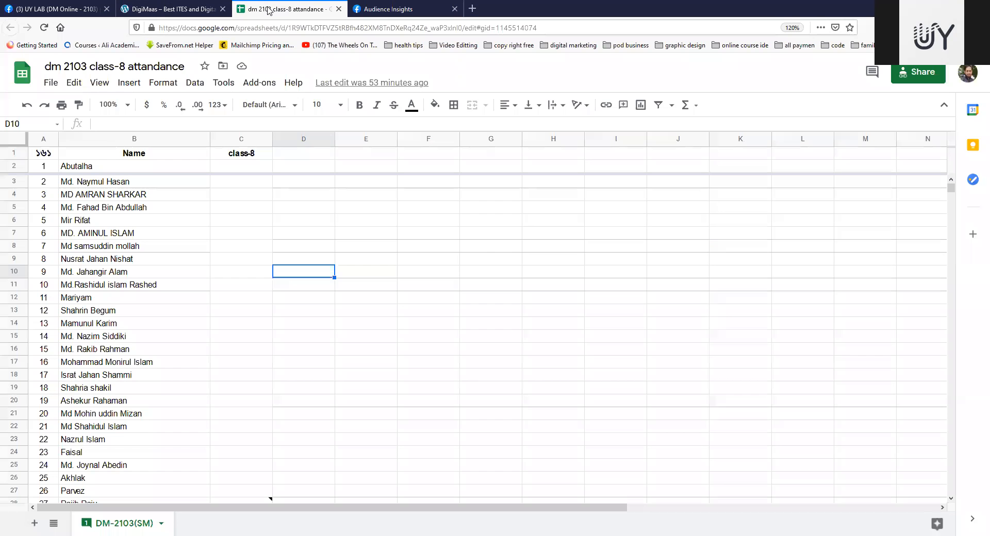
left_click(432, 9)
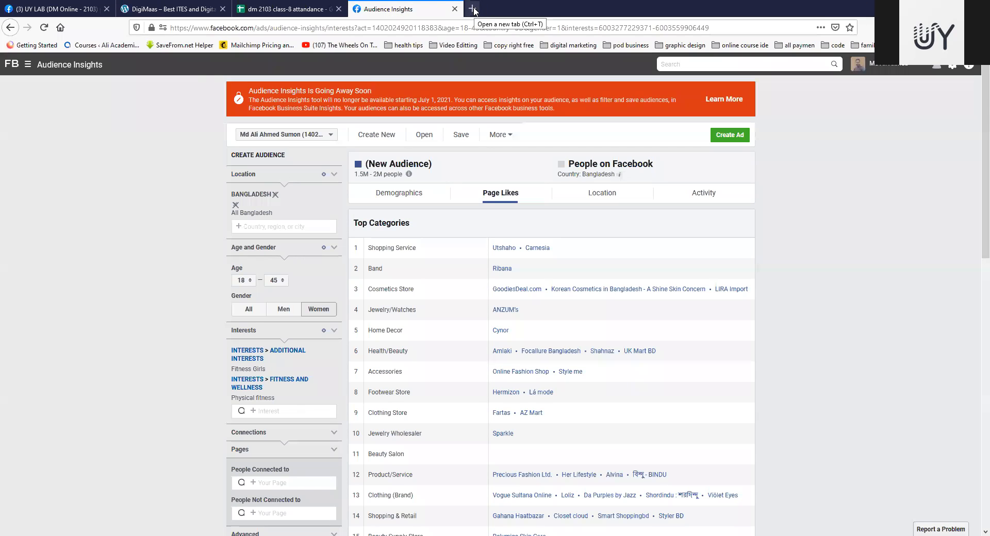
Step: Switch to Ads Manager, leaving the unsaved audience, and change from the disabled ad account to another ad account
left_click(29, 65)
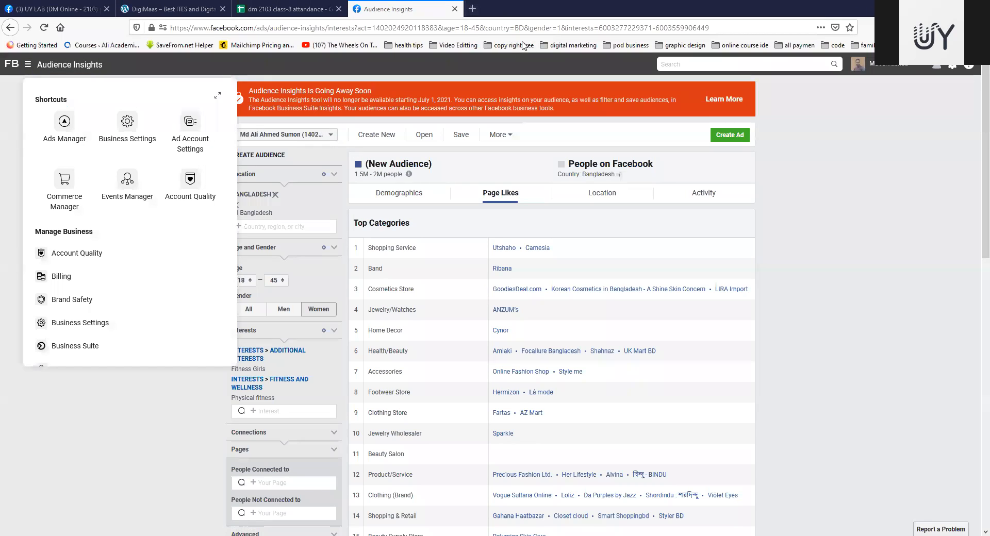
left_click(65, 139)
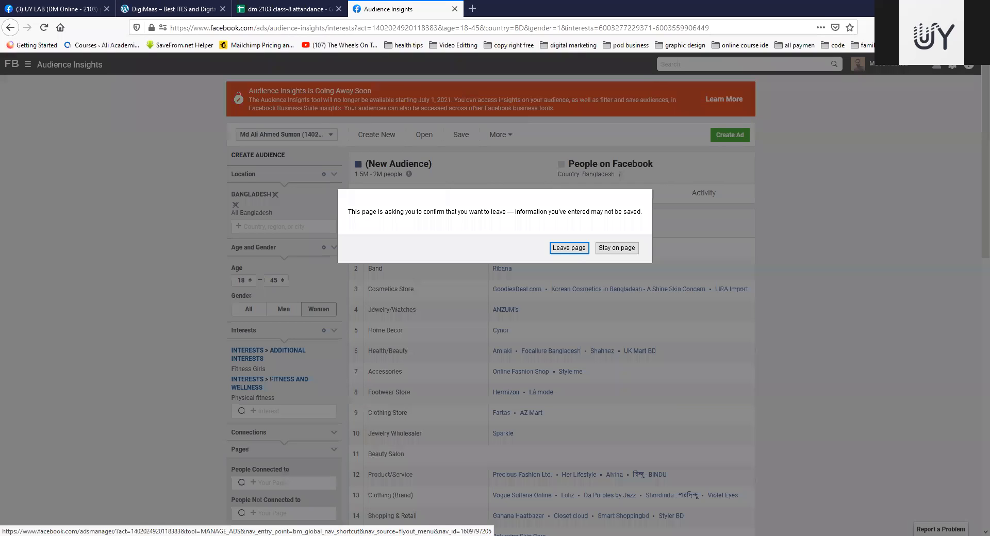
left_click(575, 253)
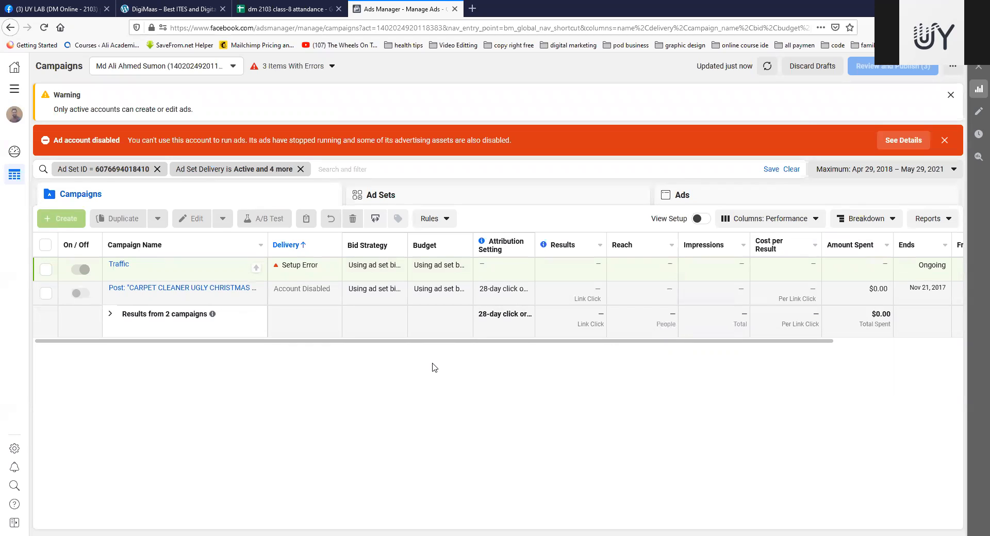
left_click(231, 67)
left_click(155, 112)
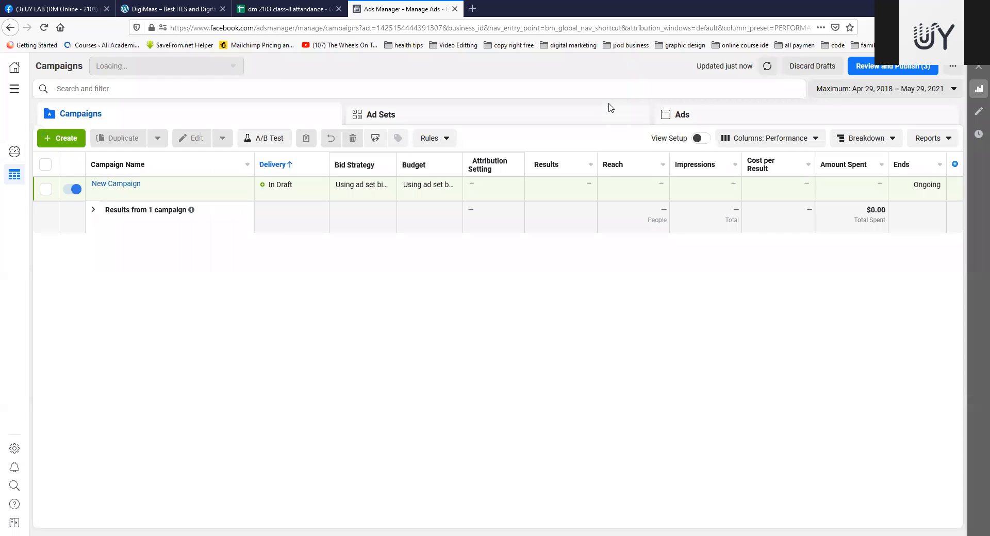
Step: Delete the draft campaign named New Campaign
left_click(46, 189)
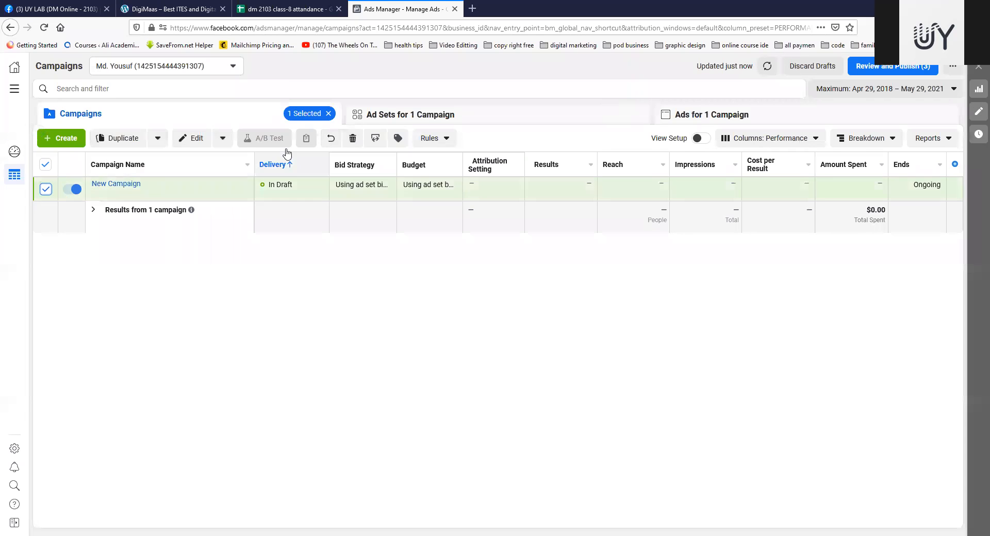
left_click(353, 140)
left_click(573, 236)
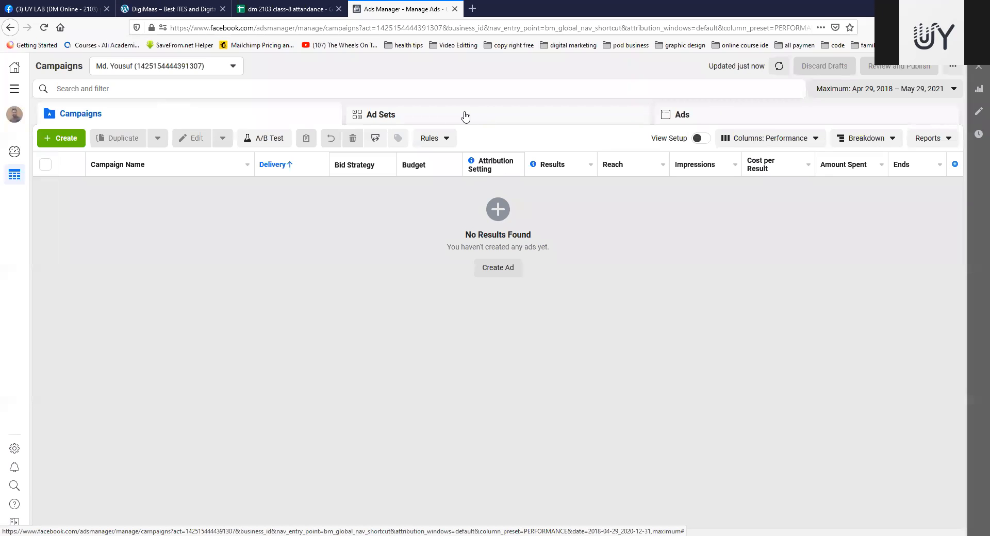
Step: Check the ad account's Ad Sets and Ads levels, and return to the Campaigns level
left_click(492, 122)
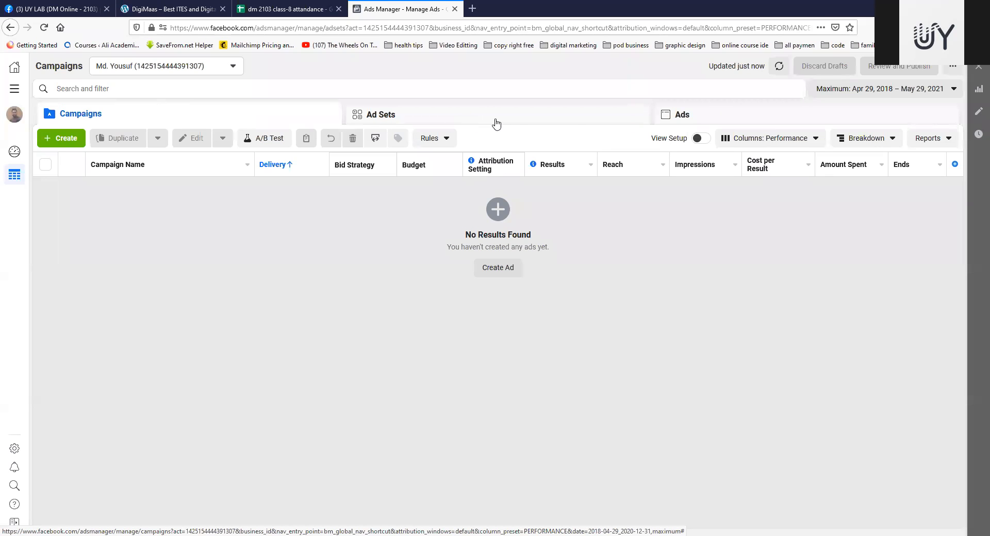
left_click(733, 117)
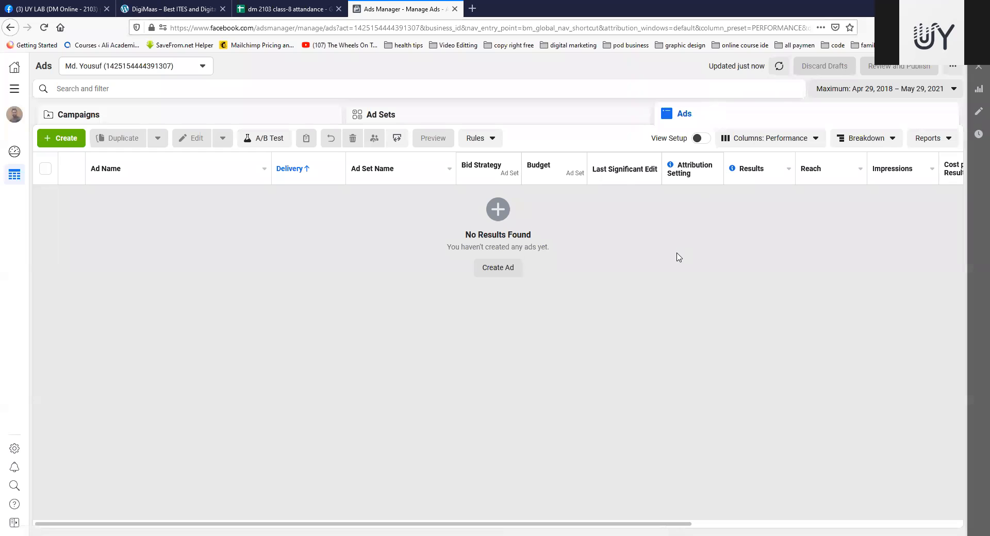
left_click(183, 122)
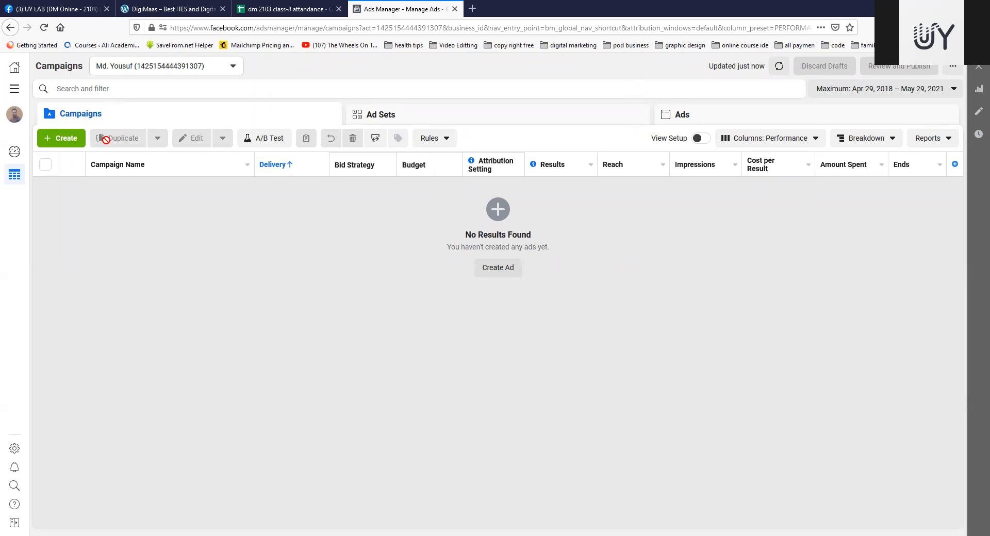
Step: Create a new campaign with the Traffic objective, leaving the optional campaign and ad set names blank
left_click(61, 146)
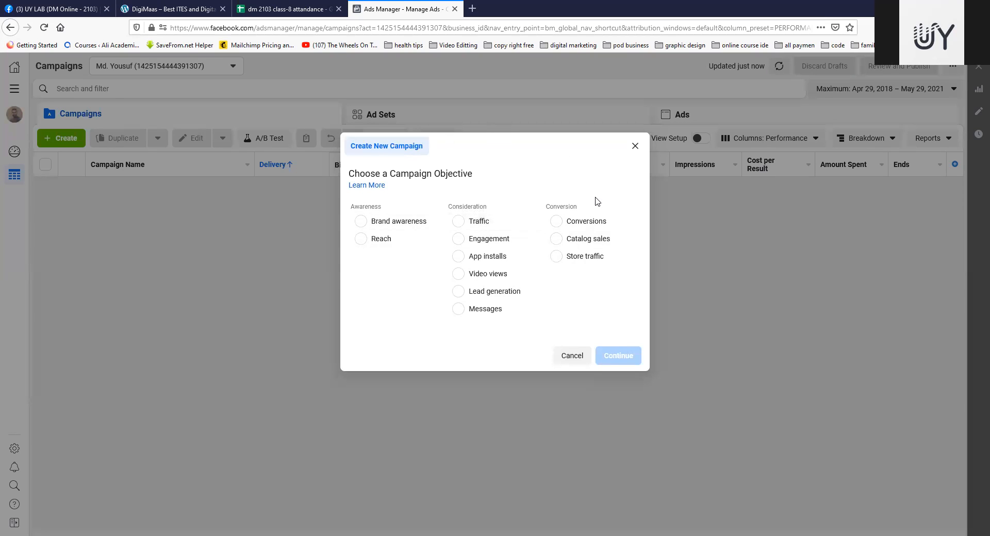
left_click(460, 222)
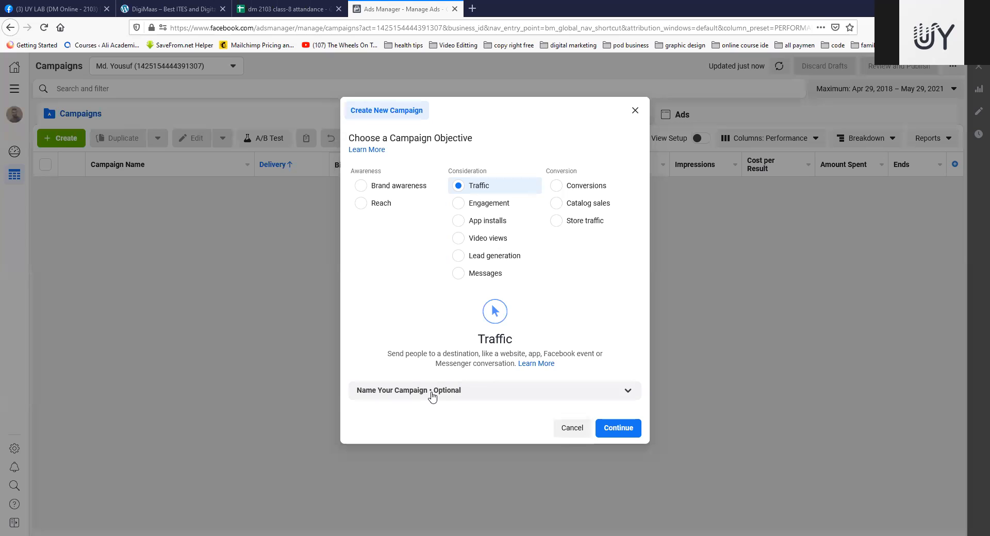
left_click(551, 394)
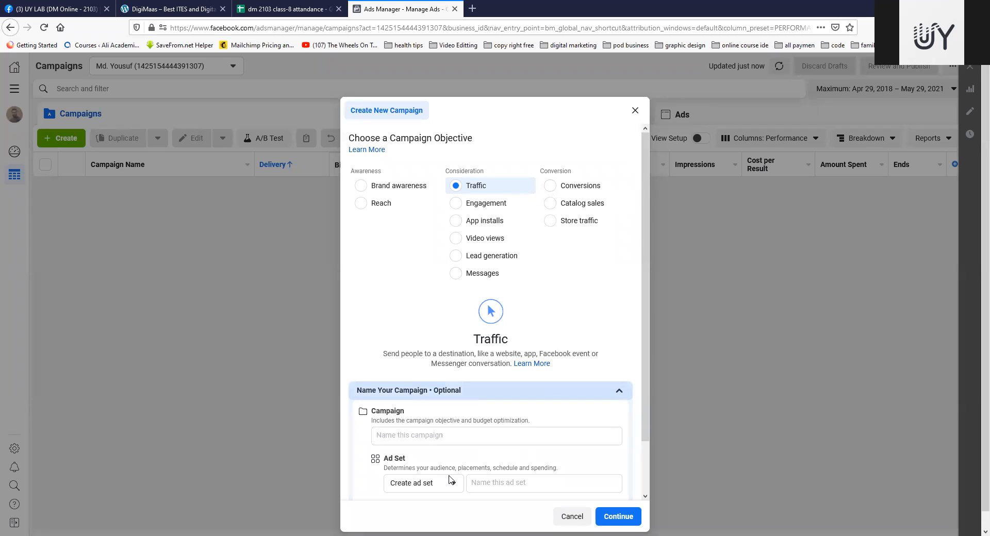
left_click(619, 521)
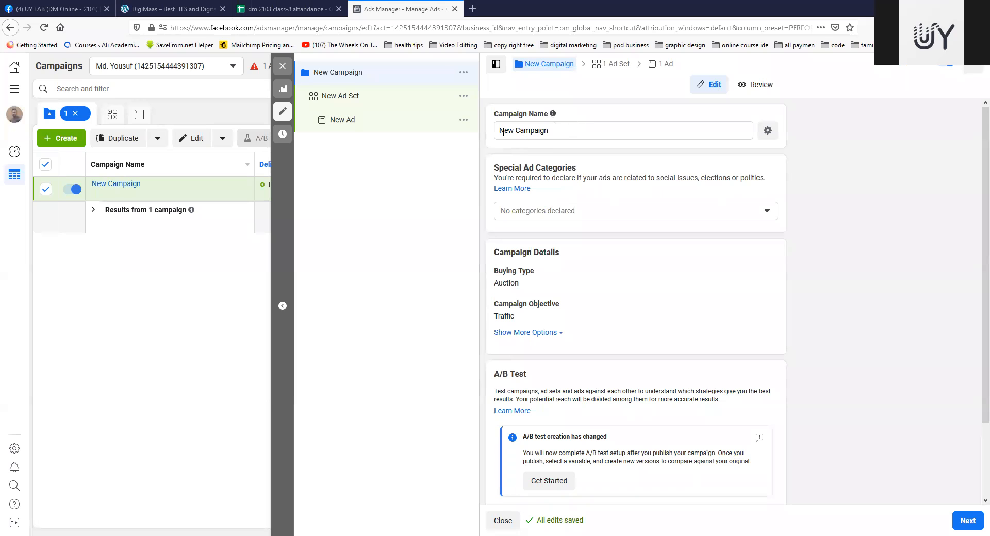
Step: Rename the new campaign as Demo Traffic
left_click(554, 132)
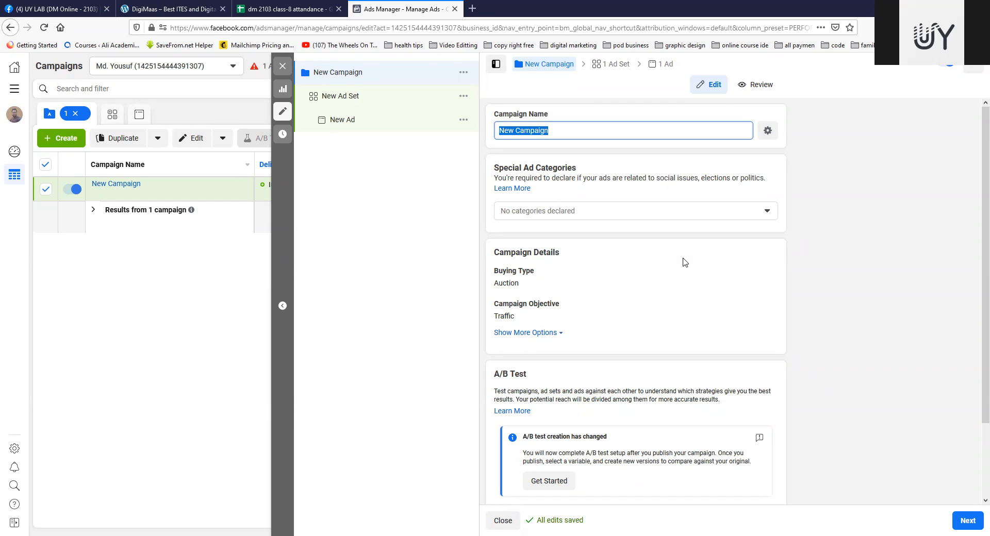
type("De")
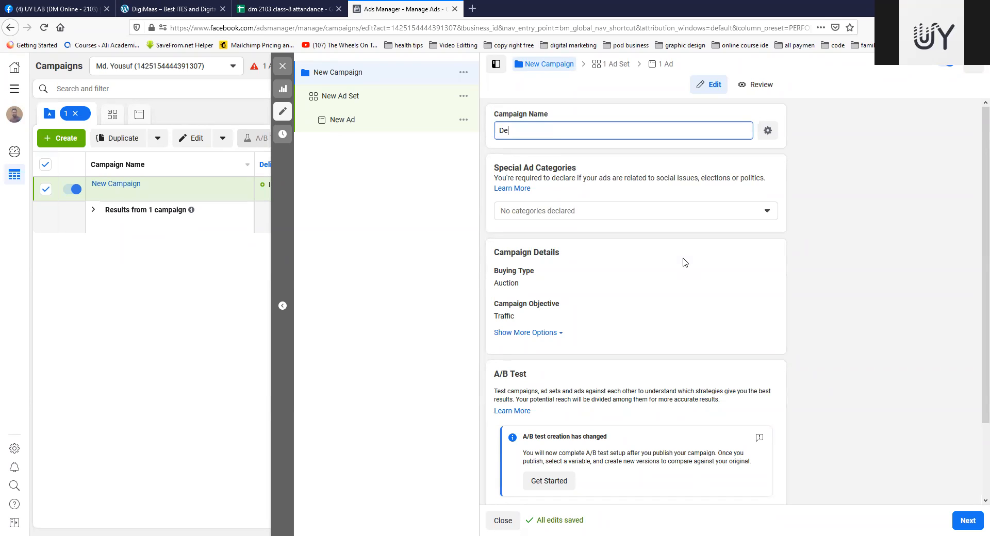
type("mo Traffic")
Step: Open the campaign objective for editing to view the available objectives, leaving Traffic selected
scroll(652, 243, "down", 1)
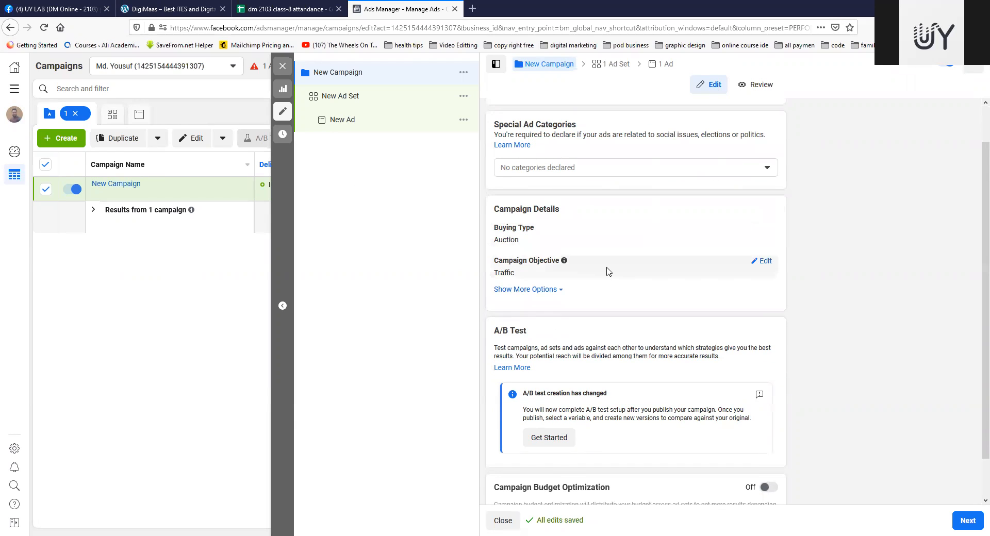
scroll(607, 269, "down", 1)
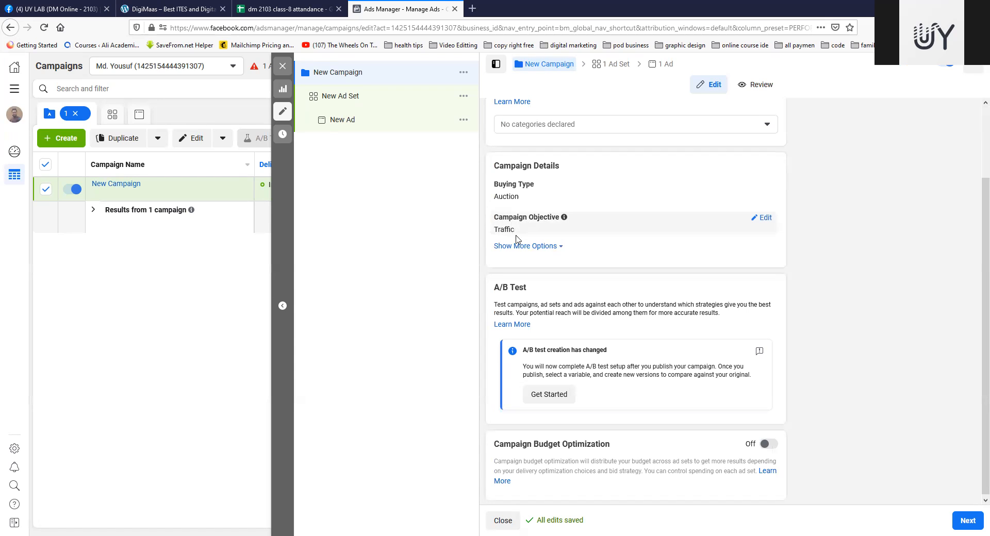
left_click(762, 217)
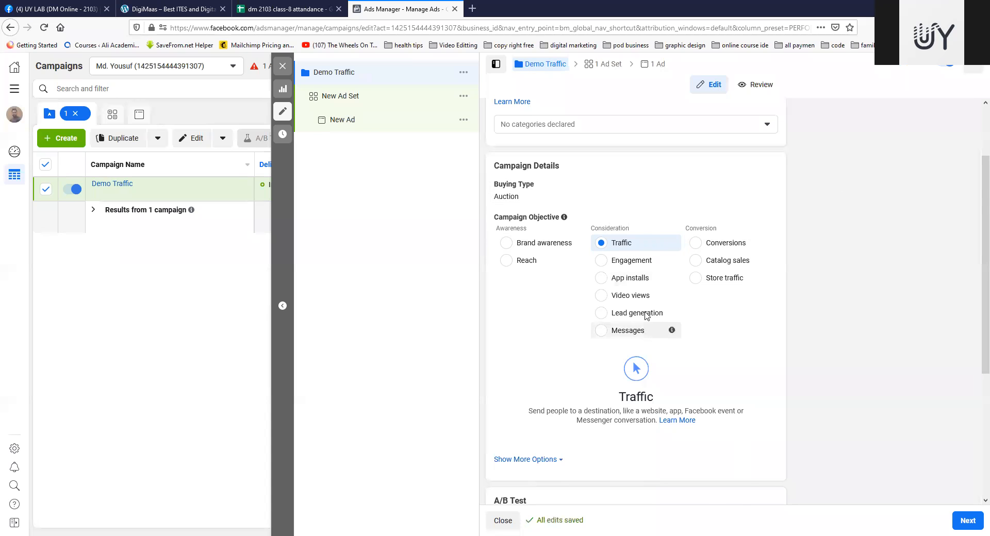
Step: Start the A/B test setup for the Demo Traffic campaign
scroll(670, 289, "down", 2)
scroll(697, 299, "down", 3)
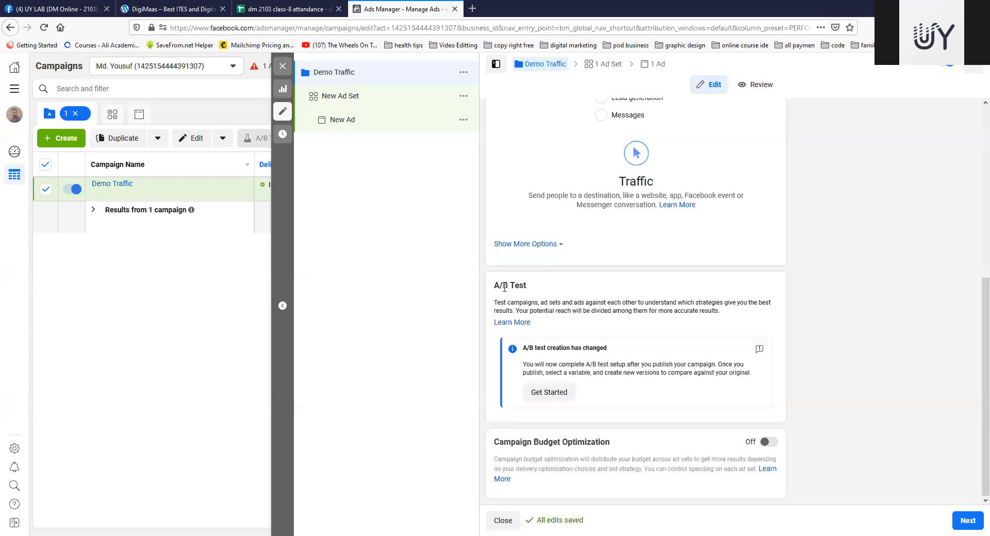
left_click_drag(494, 285, 532, 289)
left_click(463, 4)
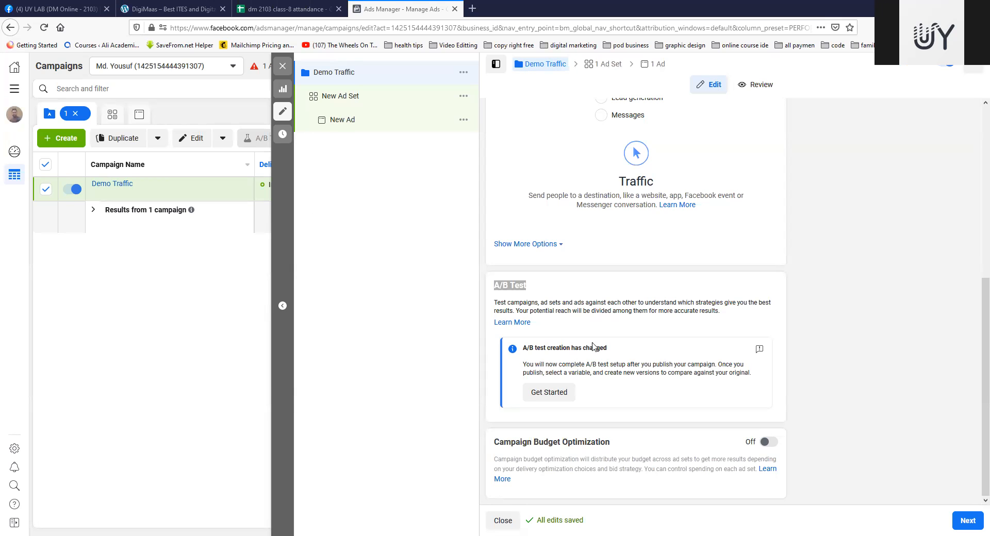
left_click(547, 402)
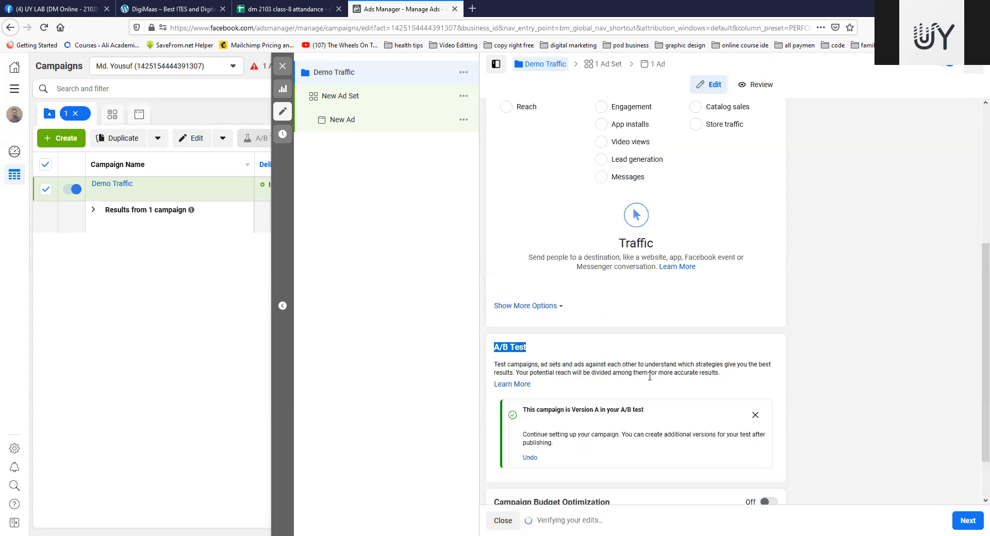
scroll(662, 361, "down", 2)
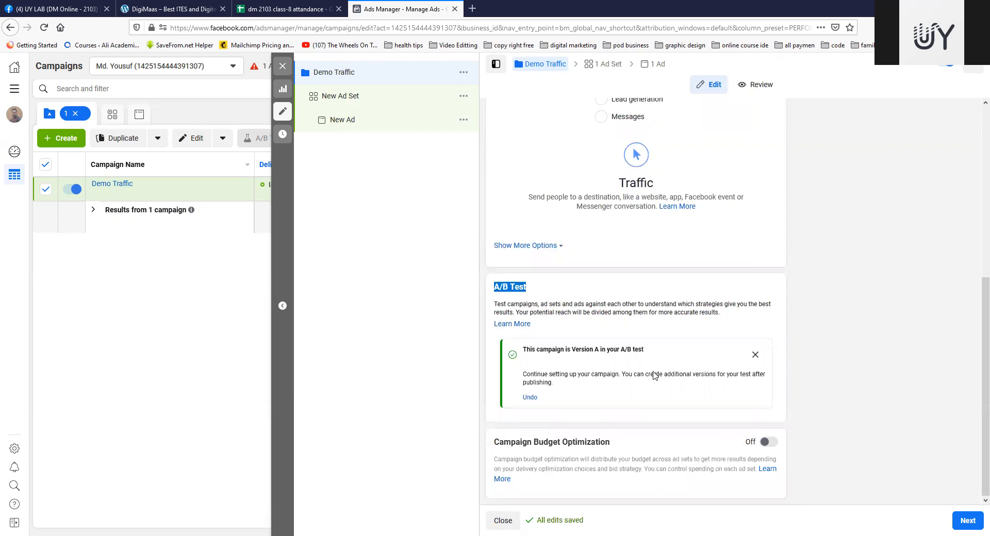
scroll(797, 339, "up", 3)
scroll(798, 339, "down", 3)
scroll(697, 347, "up", 1)
scroll(698, 347, "down", 1)
left_click(560, 34)
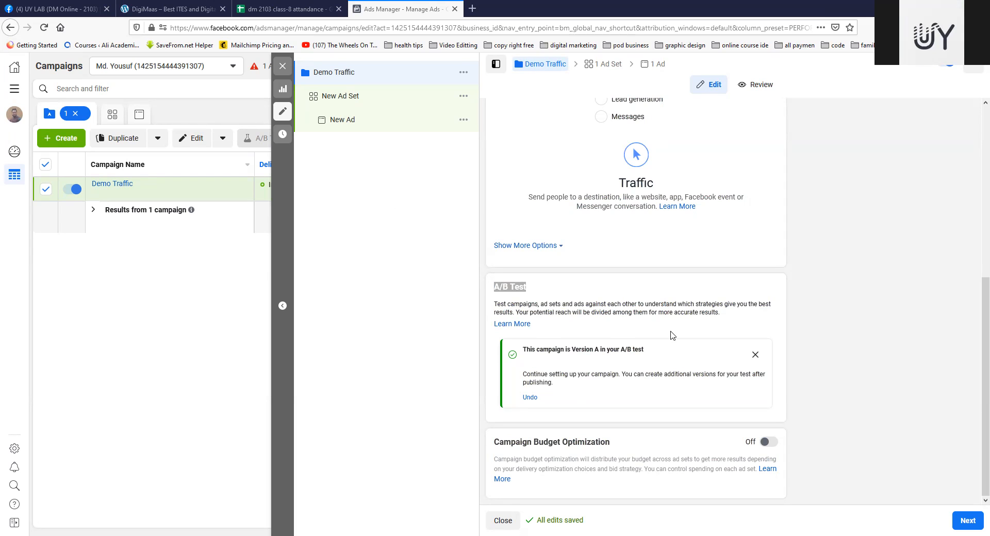
left_click(576, 403)
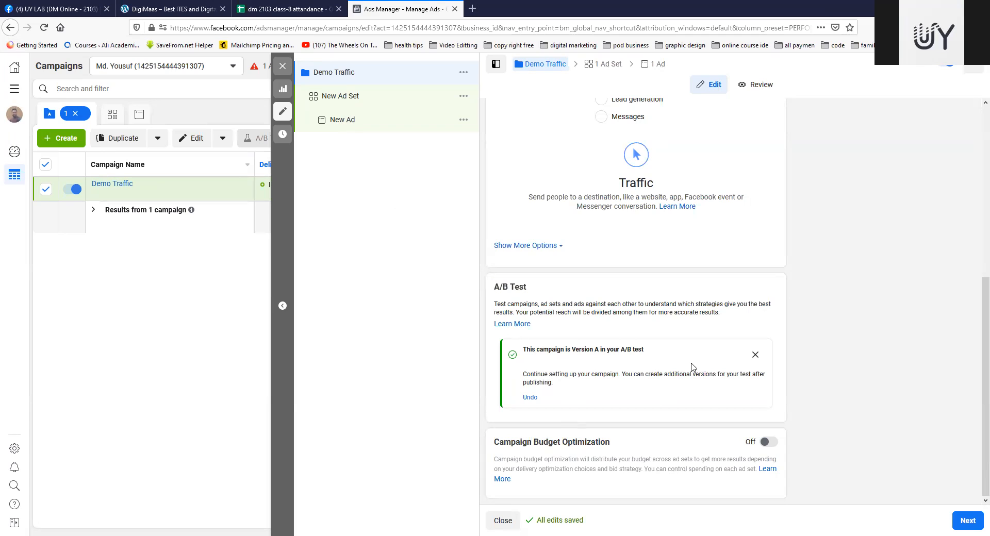
Step: Turn on Campaign Budget Optimization and keep the Daily Budget type with its default amount
left_click(767, 442)
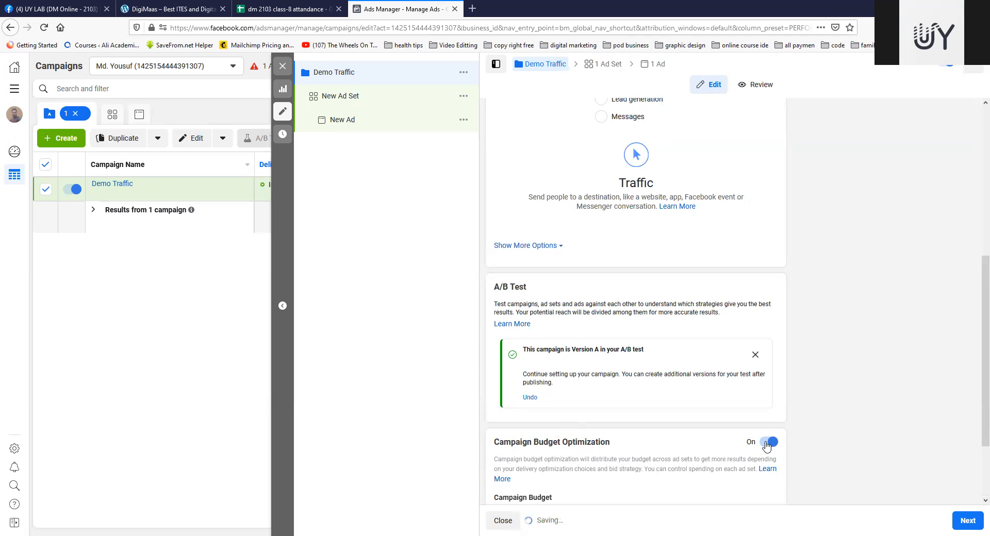
scroll(695, 384, "down", 2)
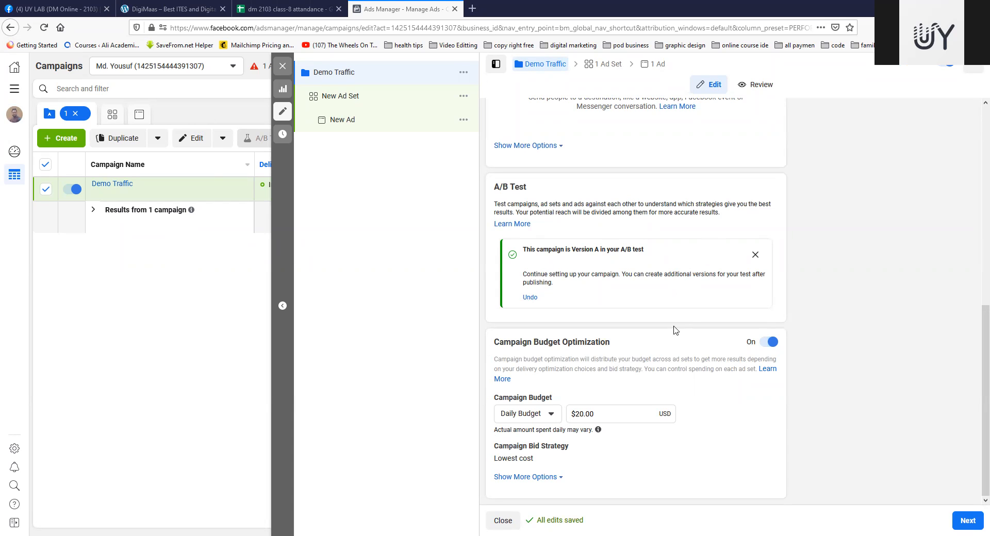
left_click(552, 414)
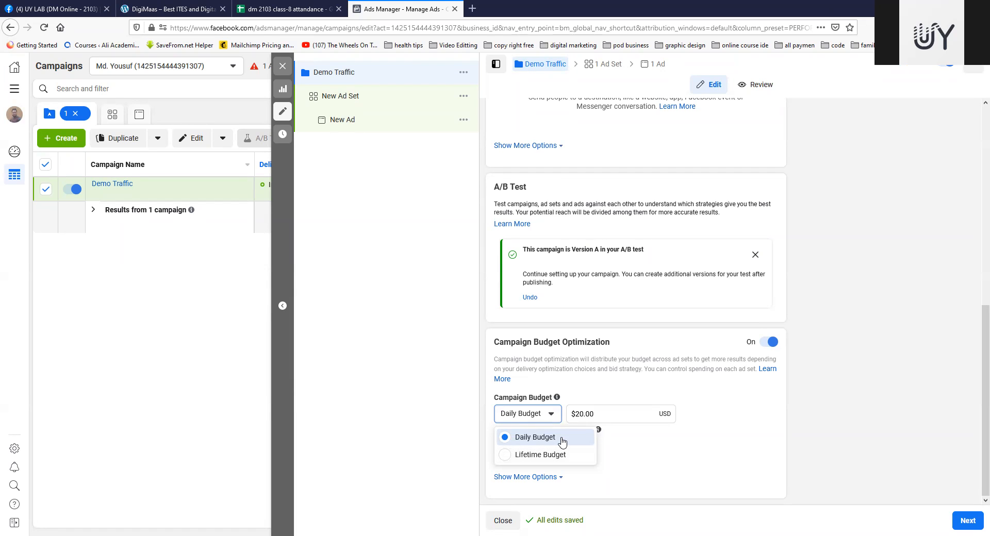
left_click(507, 439)
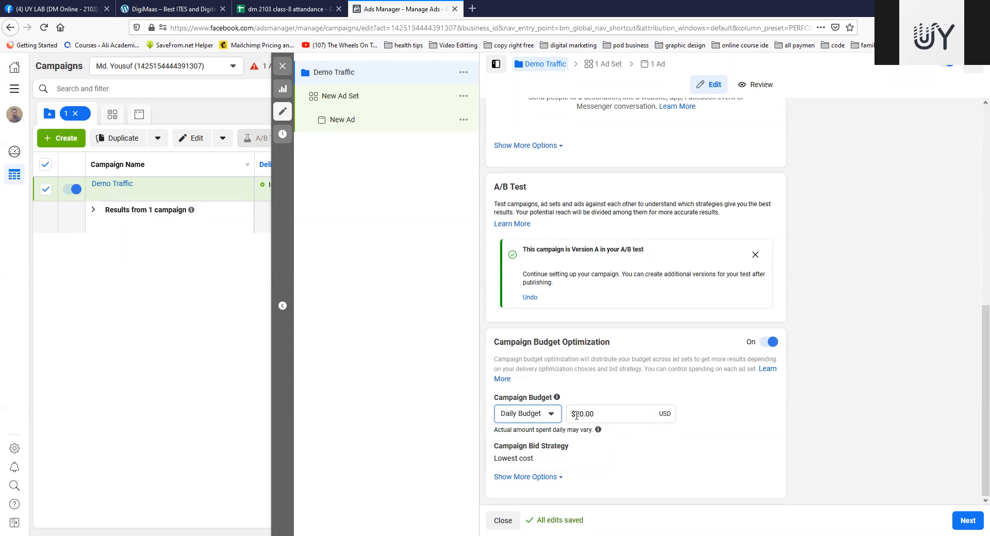
left_click_drag(576, 416, 599, 415)
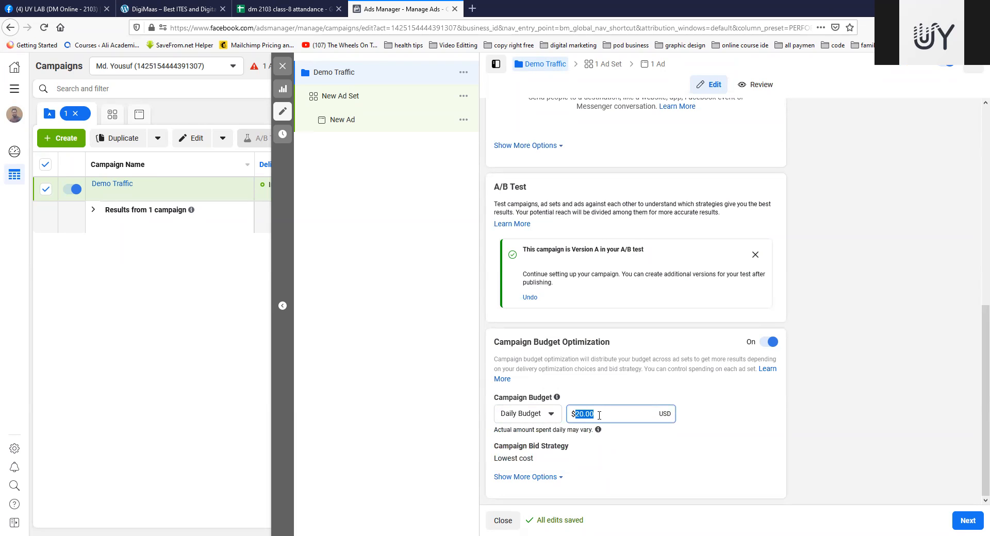
left_click(599, 415)
Step: Change the campaign budget type to Lifetime Budget and set the amount to $200.00
left_click(541, 418)
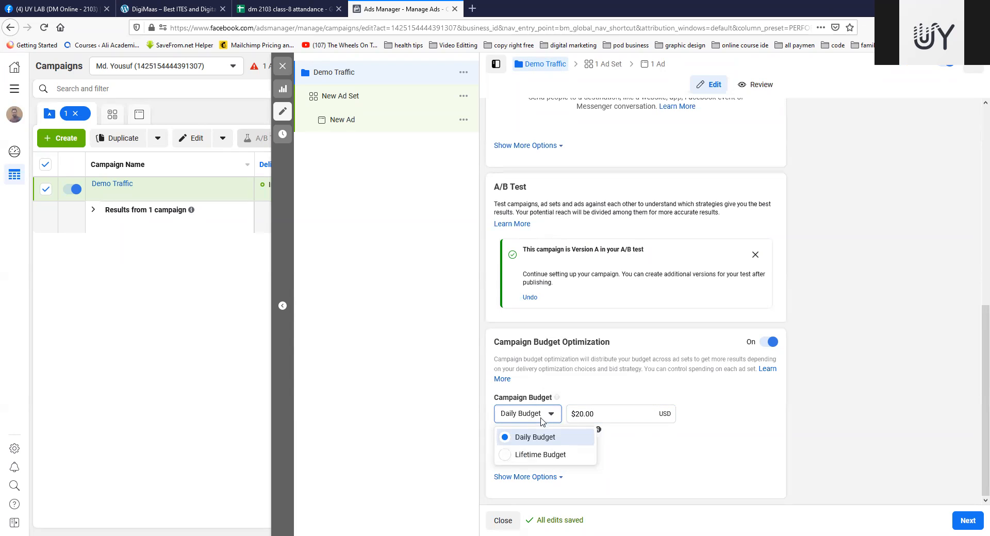
left_click(507, 455)
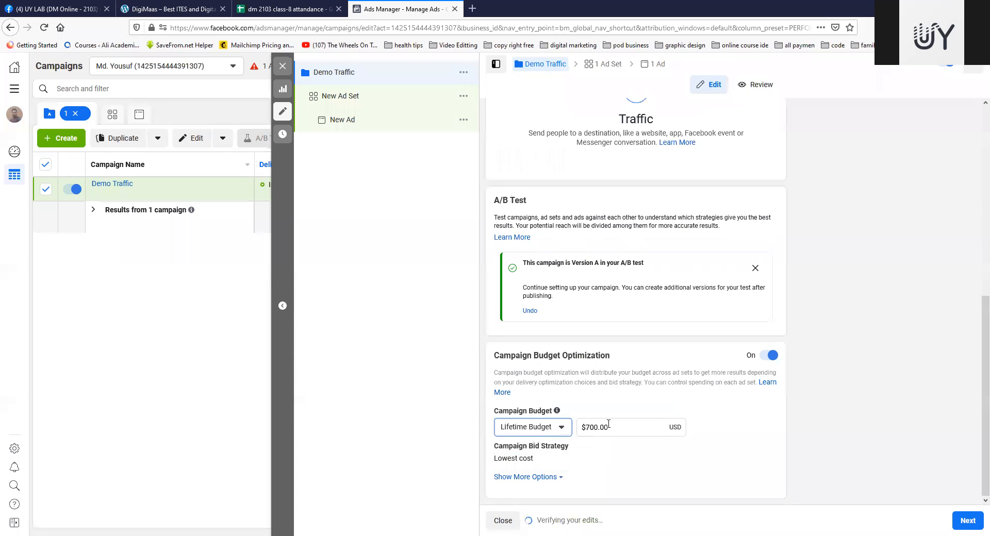
left_click_drag(616, 426, 575, 430)
type("200.")
type("0")
key("BackSpace")
left_click(716, 406)
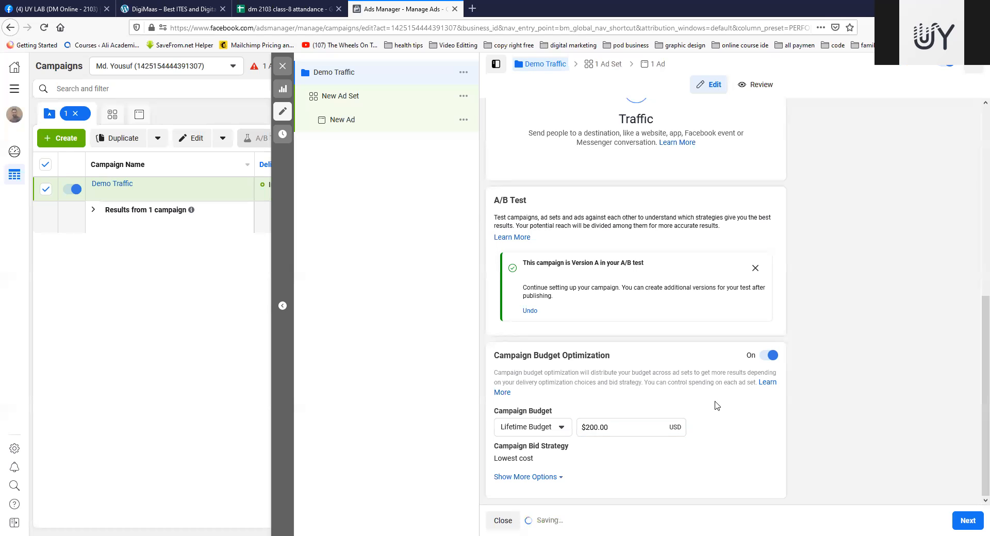
Step: Reduce the lifetime campaign budget to $20.00
left_click(592, 429)
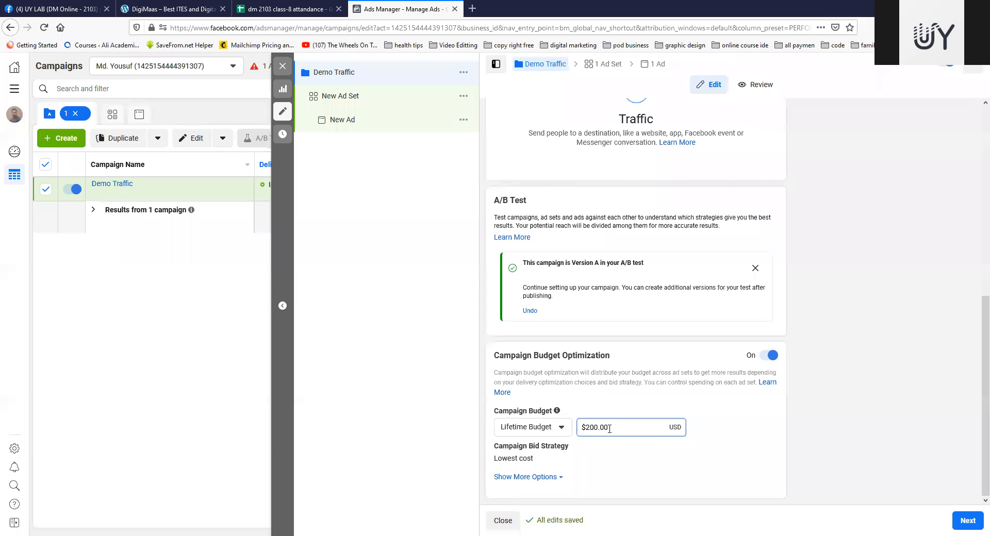
left_click_drag(597, 428, 587, 428)
left_click(587, 427)
key("BackSpace")
left_click(722, 422)
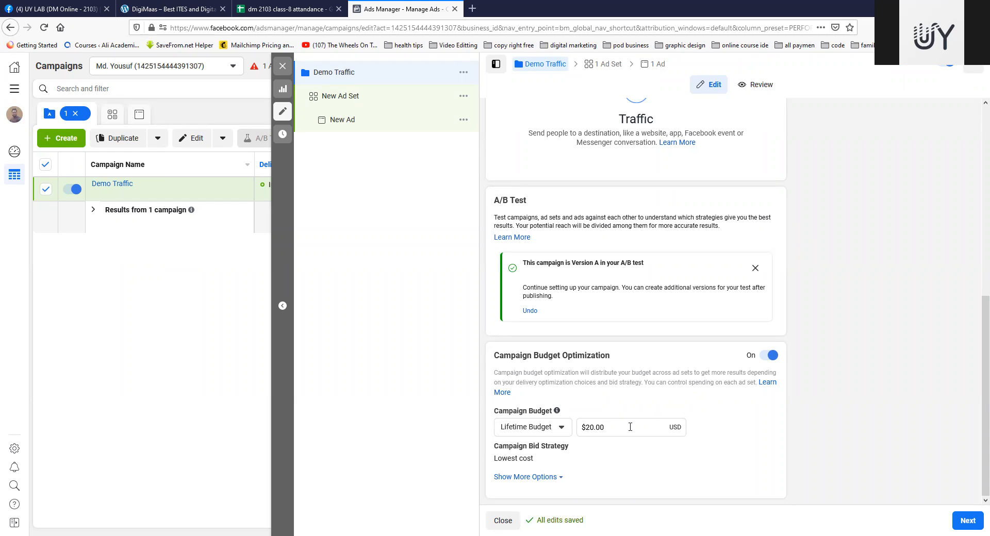
Step: Show the additional campaign budget options and check the bid strategy and ad scheduling settings
left_click(549, 478)
scroll(681, 402, "down", 1)
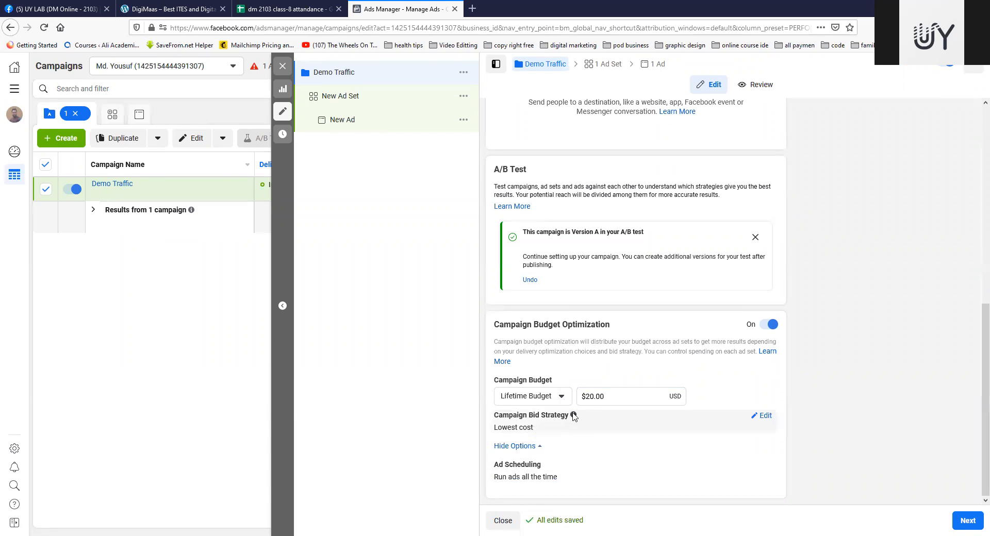
mouse_move(573, 415)
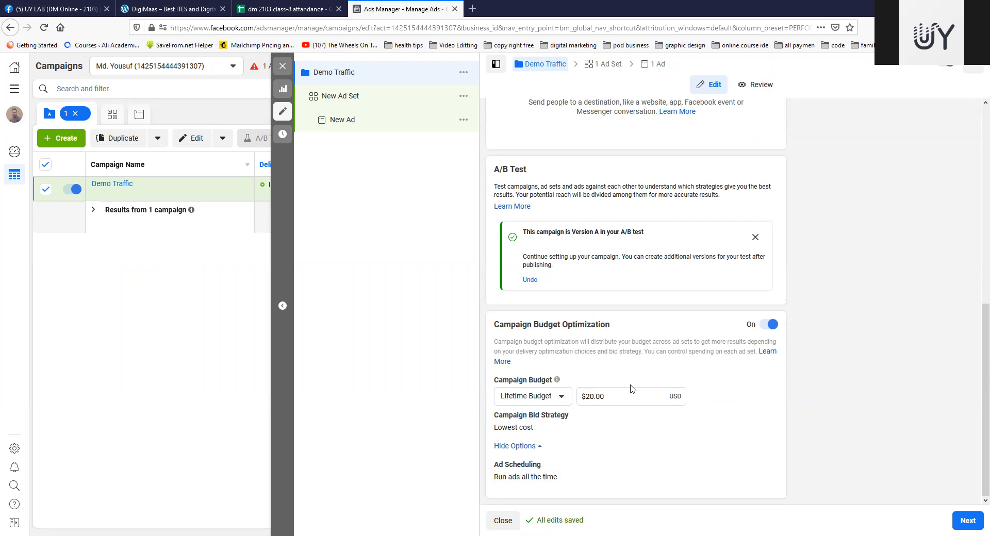
Step: Switch the campaign budget back to Daily Budget and set the amount to $20.00
left_click(558, 398)
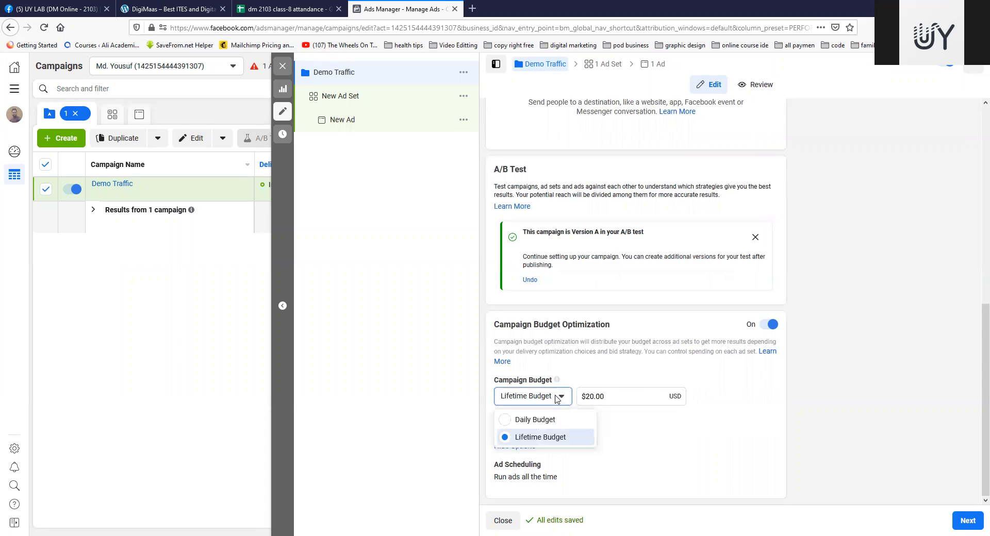
left_click(509, 421)
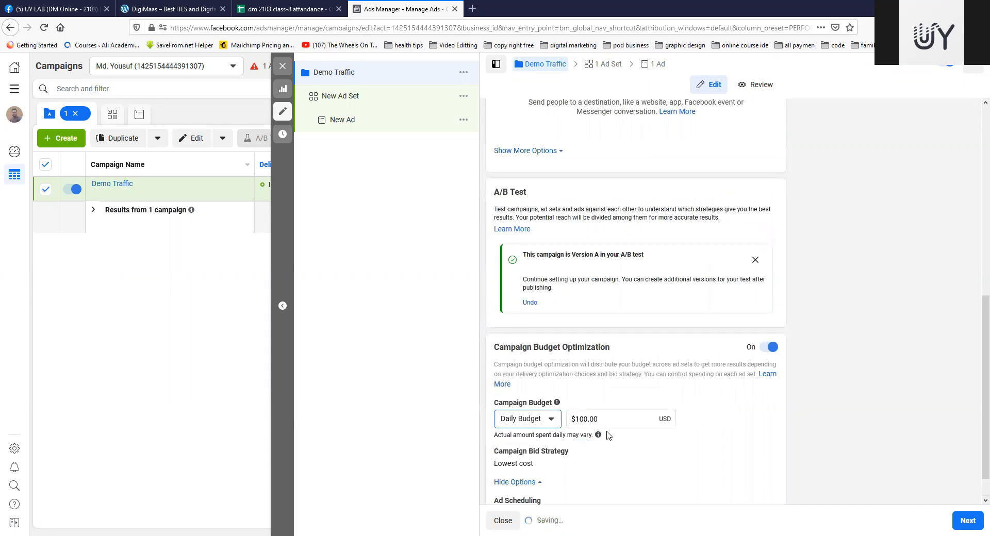
left_click(587, 419)
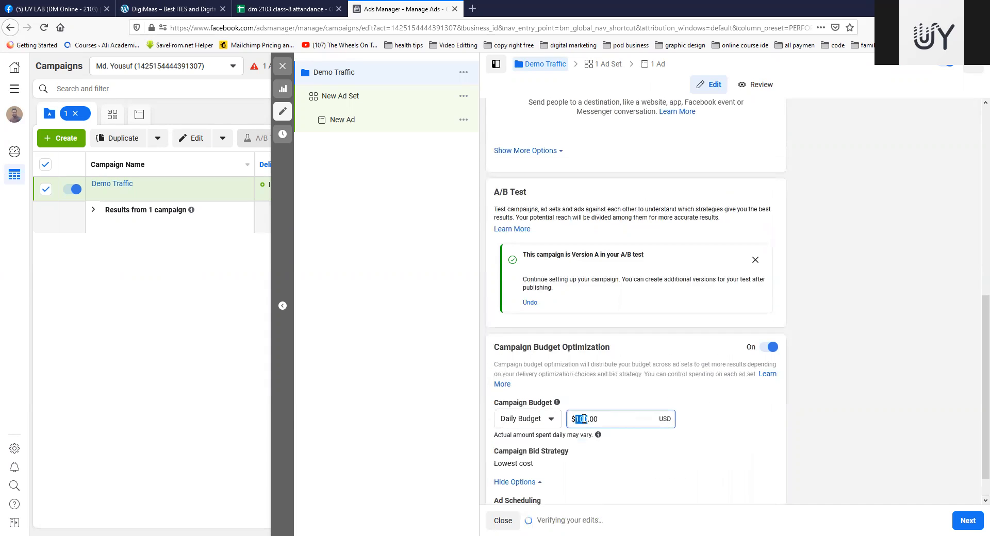
key("BackSpace")
key("BackSpace")
key("BackSpace")
type("20")
left_click(711, 412)
Step: Open the campaign bid strategy for editing and choose Lowest cost
scroll(711, 413, "down", 1)
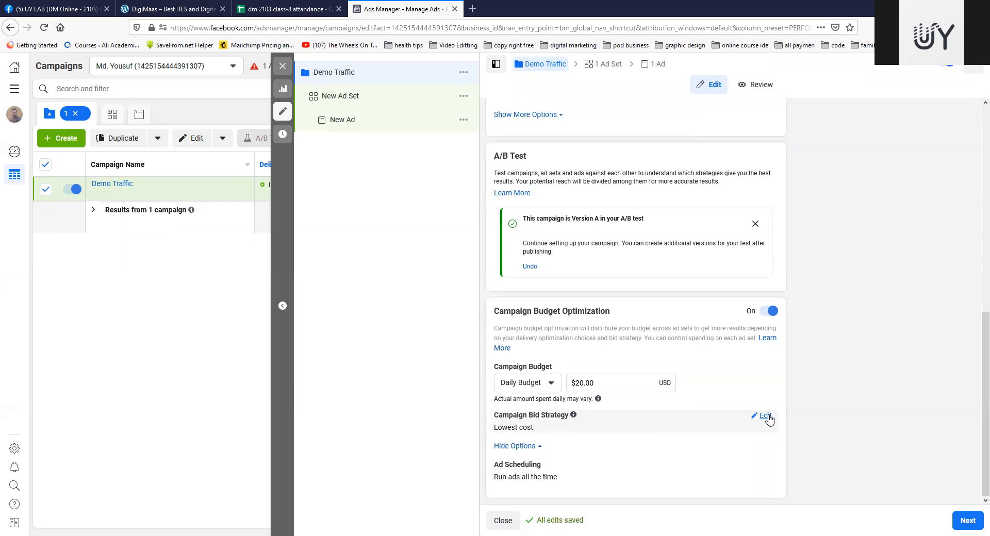
left_click(762, 417)
left_click(665, 433)
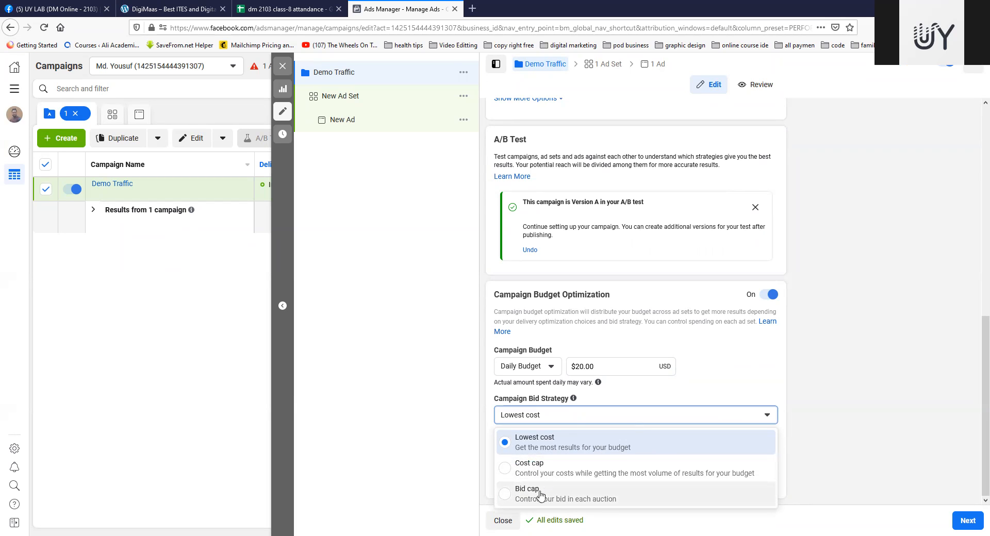
left_click(510, 443)
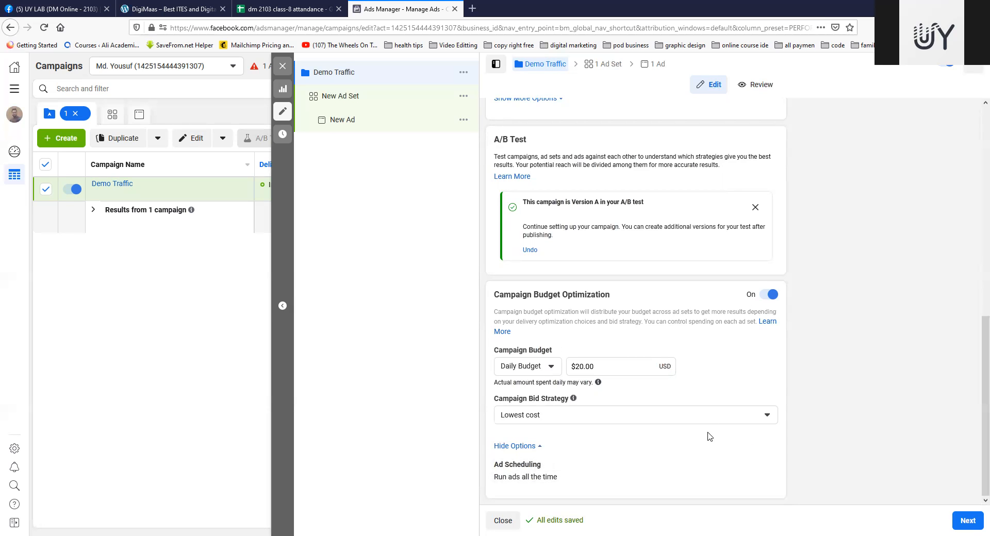
Step: Review the campaign's name, special ad category, buying type, objective, A/B test and budget settings
scroll(706, 426, "up", 3)
scroll(700, 341, "up", 3)
scroll(699, 341, "down", 6)
scroll(700, 341, "up", 6)
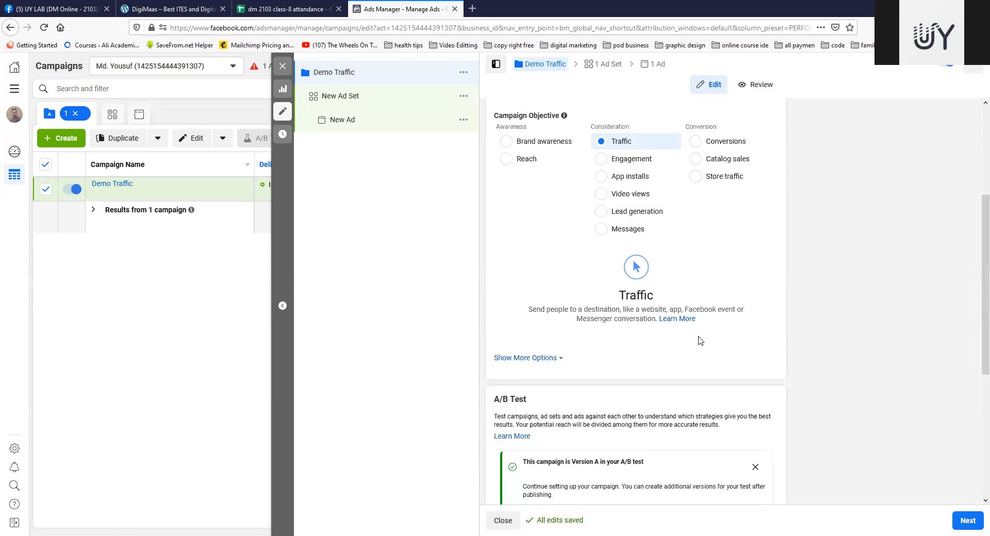
scroll(699, 341, "down", 4)
scroll(623, 253, "up", 3)
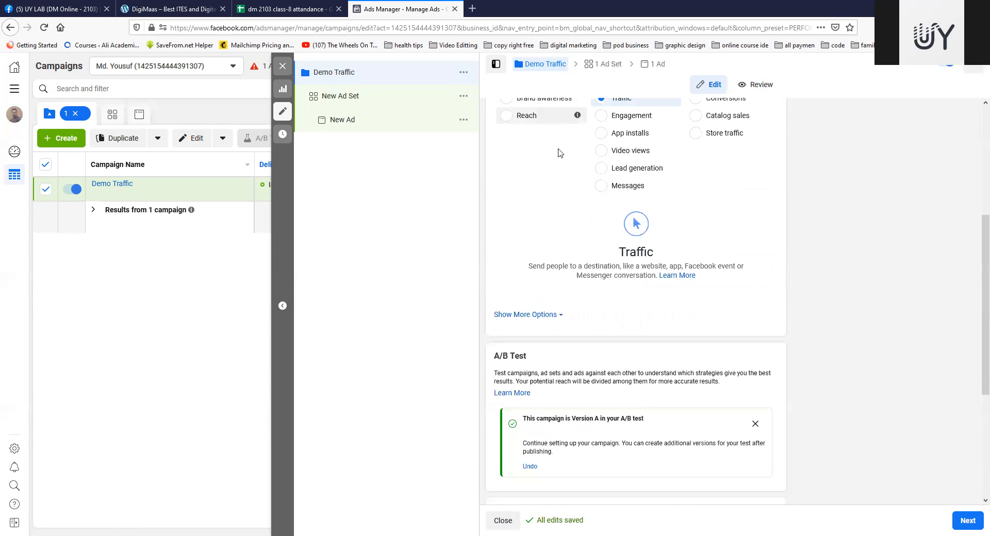
scroll(560, 153, "up", 3)
scroll(576, 347, "up", 2)
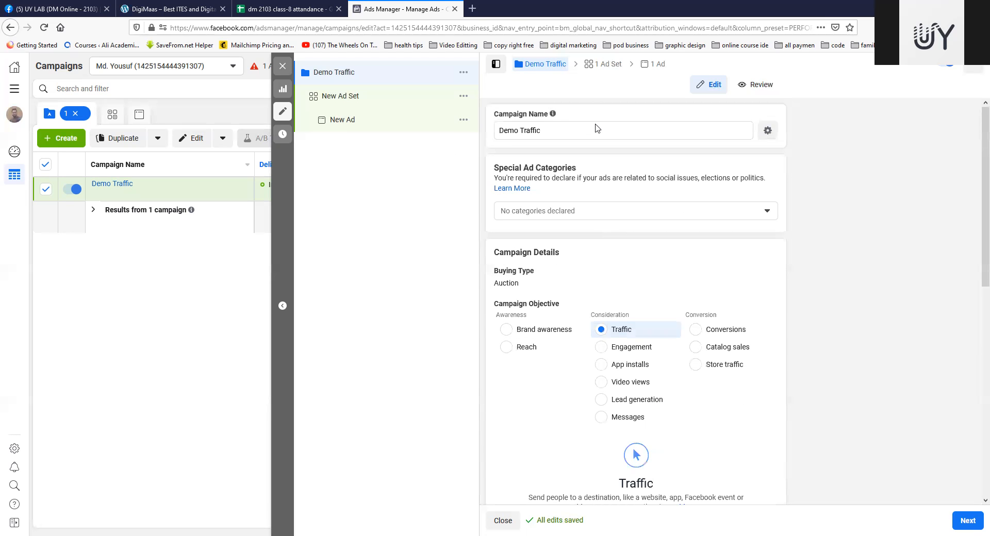
scroll(598, 155, "down", 5)
scroll(515, 208, "up", 3)
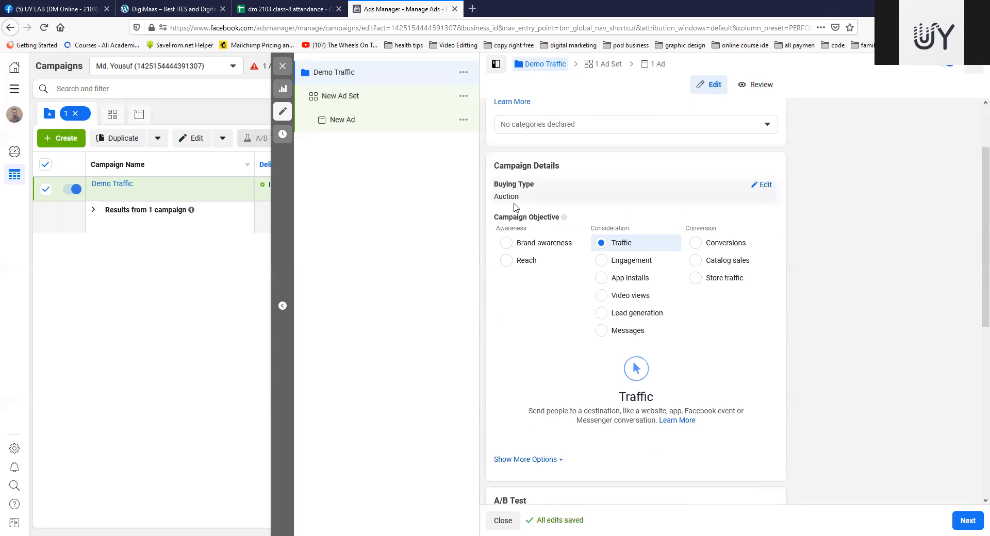
scroll(638, 246, "down", 5)
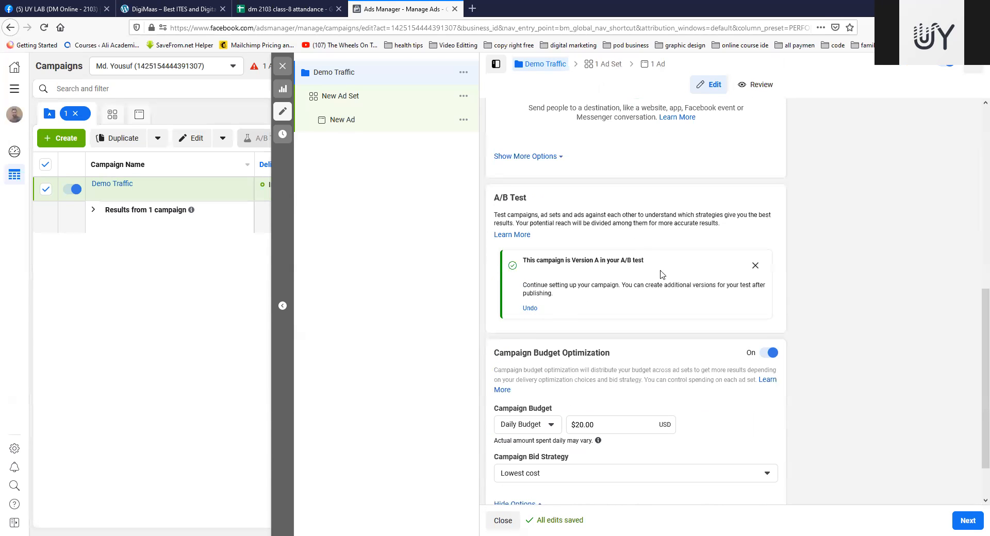
Step: Undo the campaign's A/B test setup and start it again
scroll(661, 274, "down", 1)
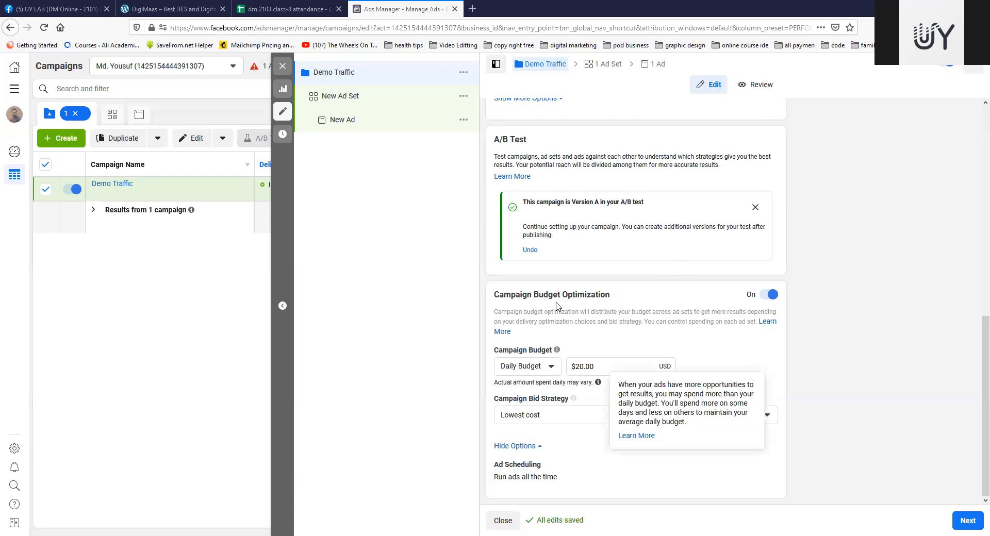
left_click(531, 251)
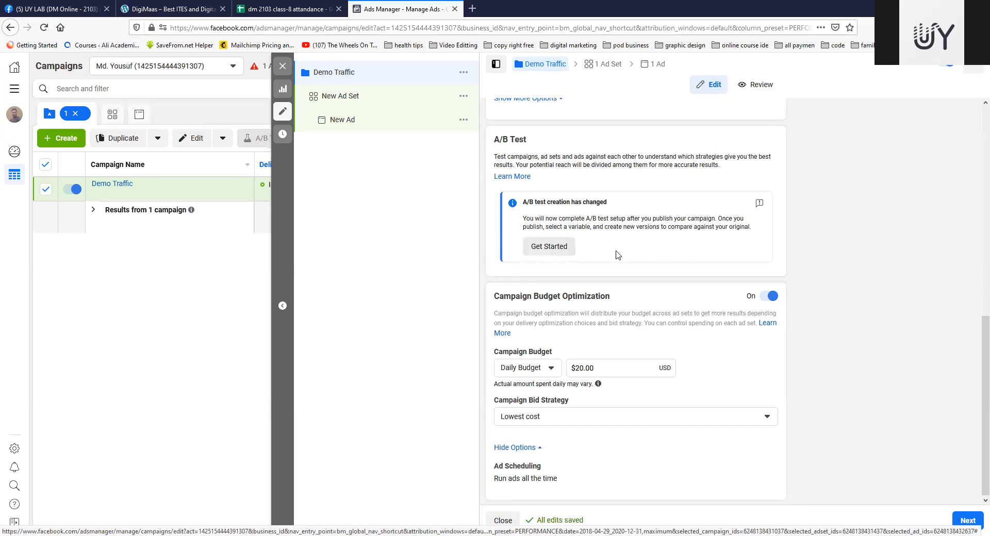
left_click(547, 246)
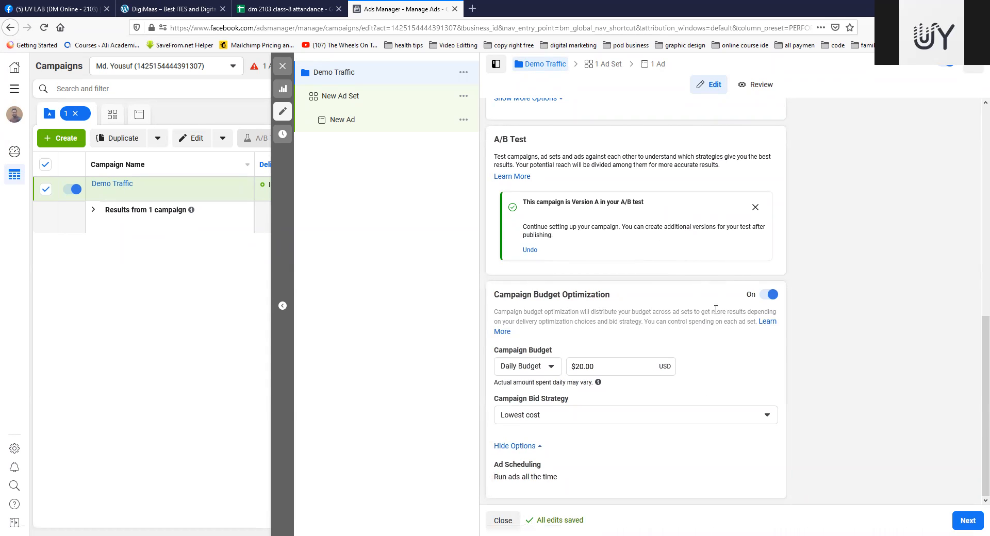
scroll(716, 312, "up", 6)
scroll(715, 311, "up", 1)
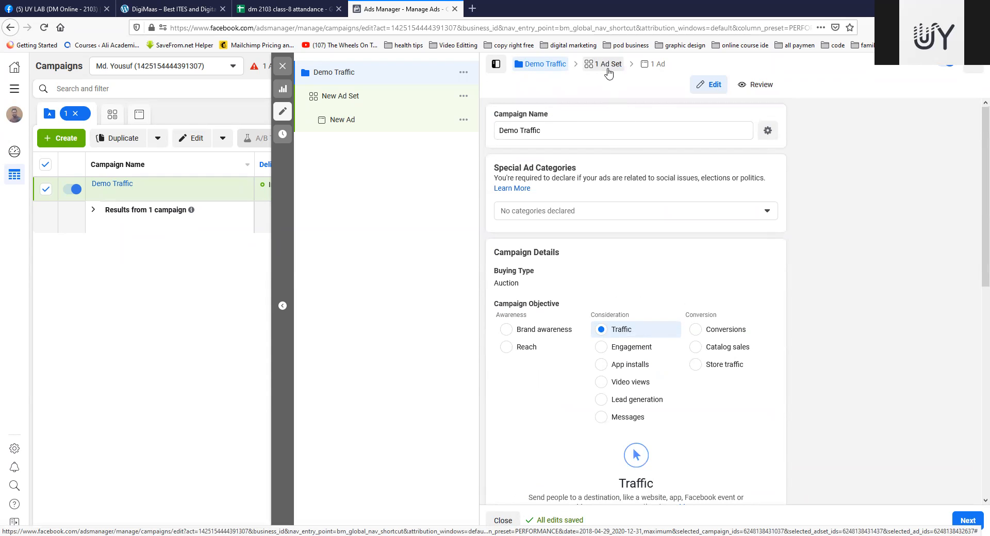
Step: Continue to the ad set level and rename the ad set Demo Traffic Ad Set
left_click(974, 522)
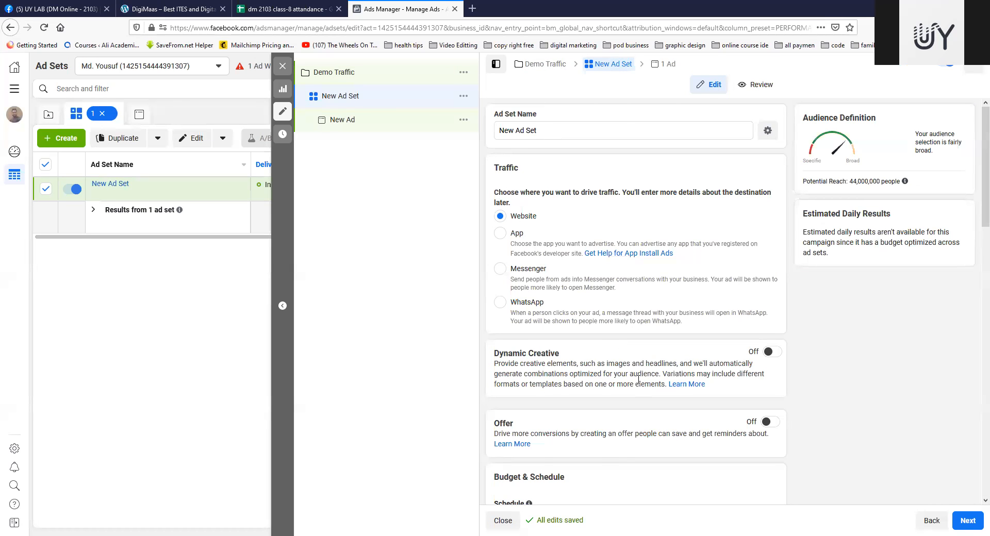
scroll(638, 379, "down", 15)
scroll(648, 389, "up", 15)
left_click_drag(516, 129, 486, 130)
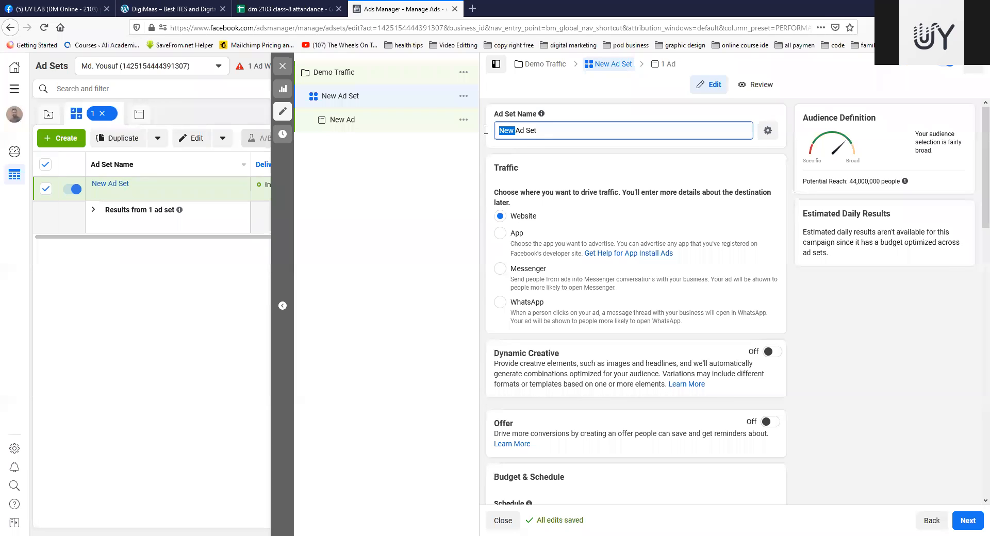
type("Demo Traffic")
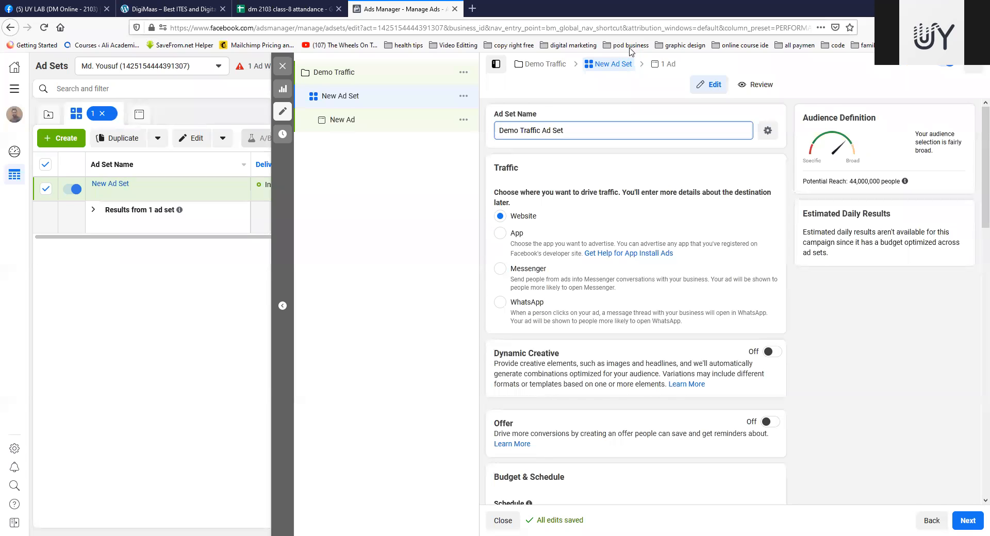
left_click(702, 149)
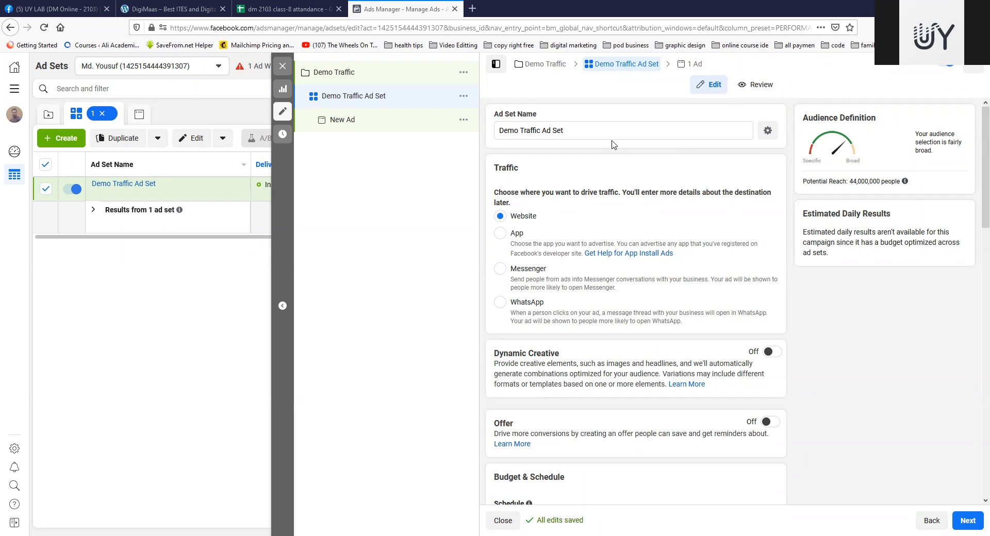
Step: Turn on Dynamic Creative for the ad set and accept its explanation
scroll(653, 268, "down", 1)
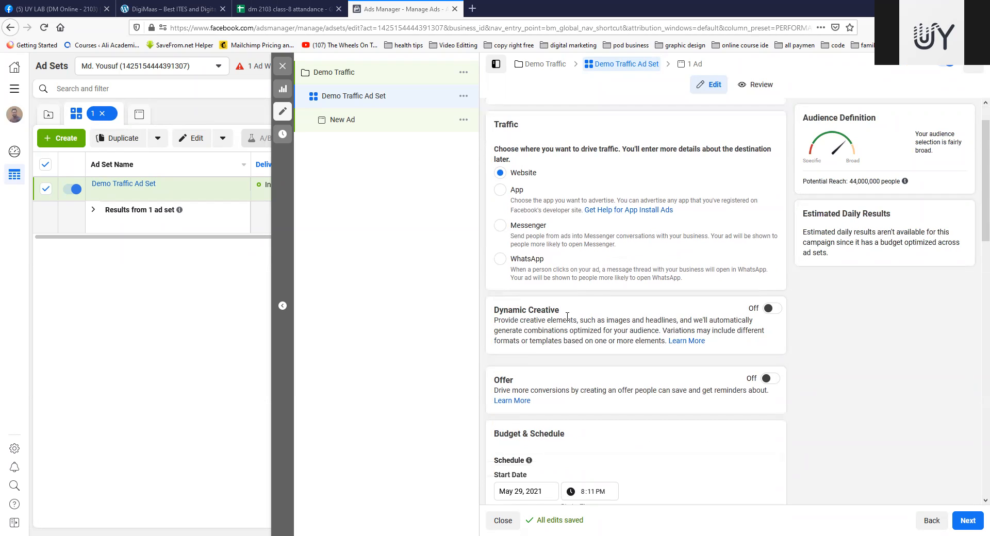
left_click(769, 309)
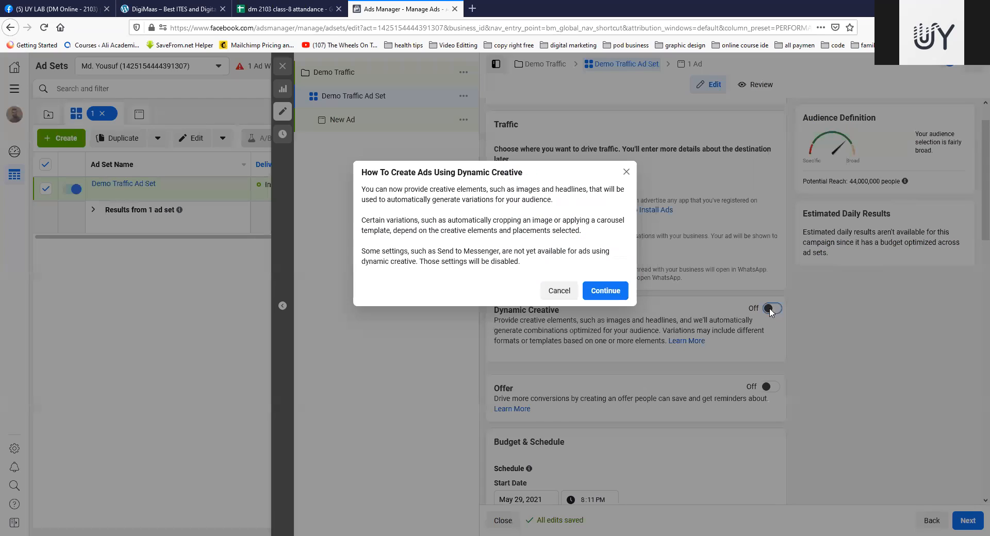
left_click(605, 291)
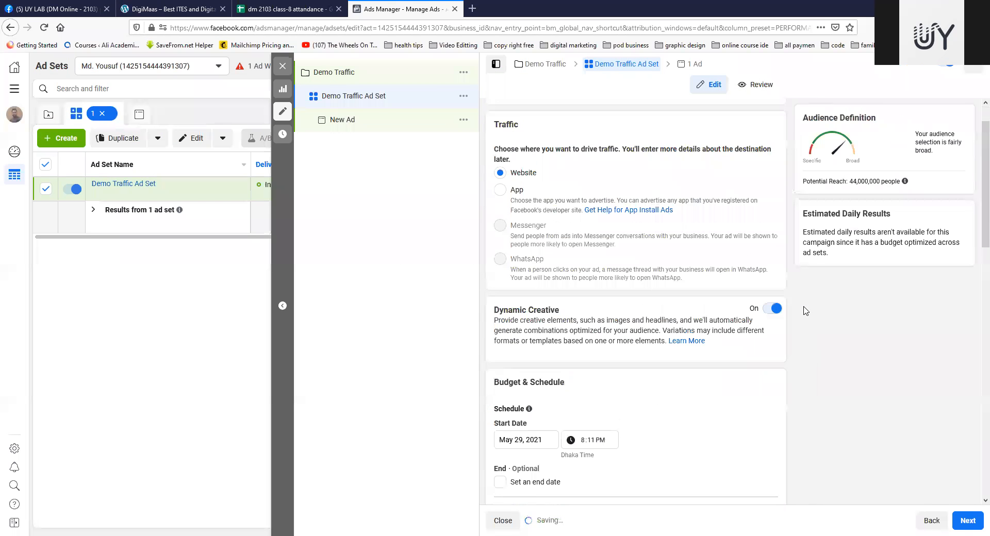
Step: Set the ad set's schedule to start on May 30, 2021 at 8:00 PM
scroll(737, 331, "down", 3)
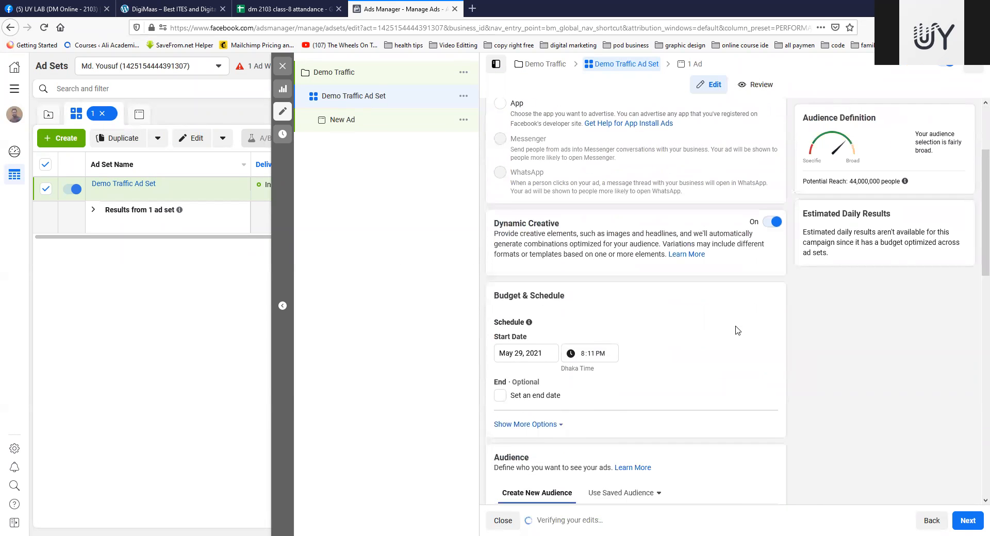
scroll(737, 331, "down", 1)
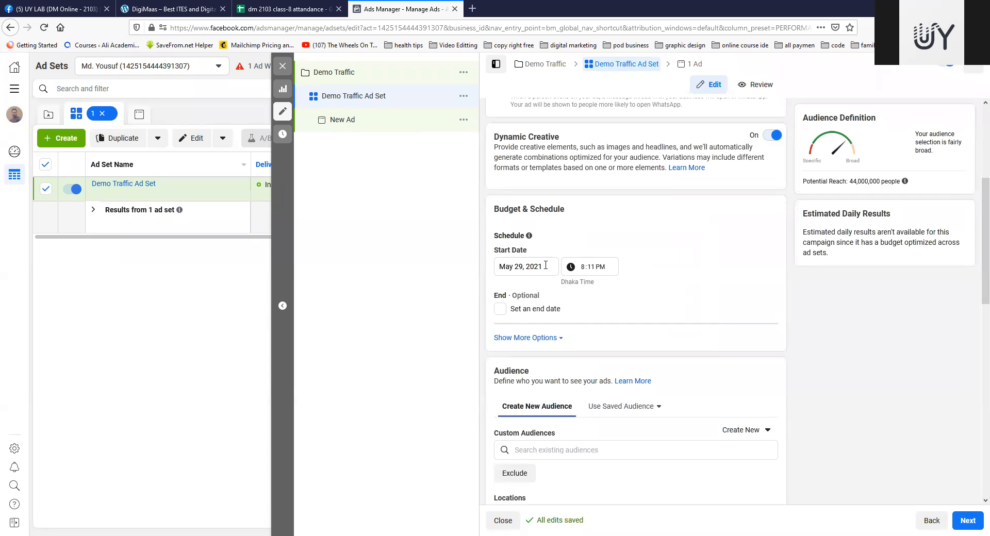
left_click(546, 265)
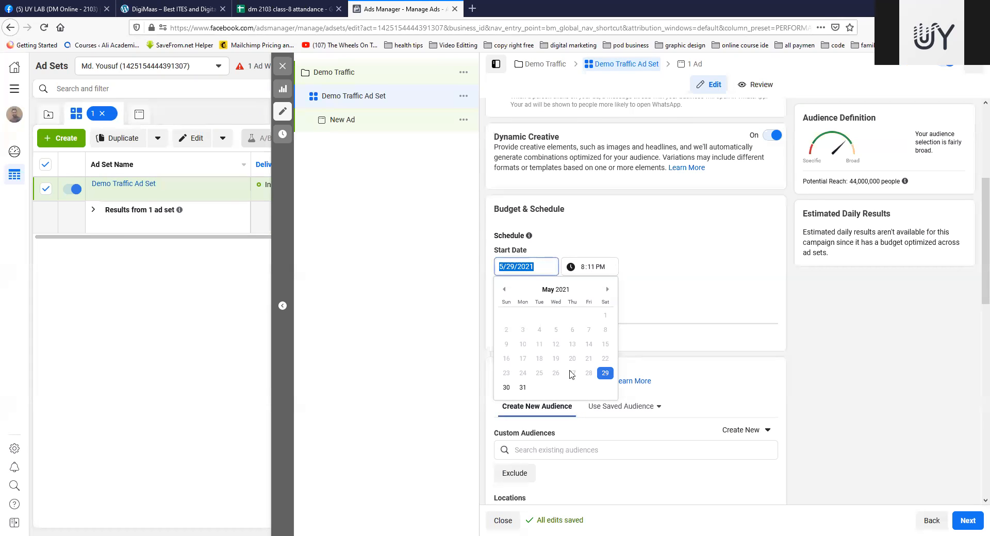
left_click(506, 387)
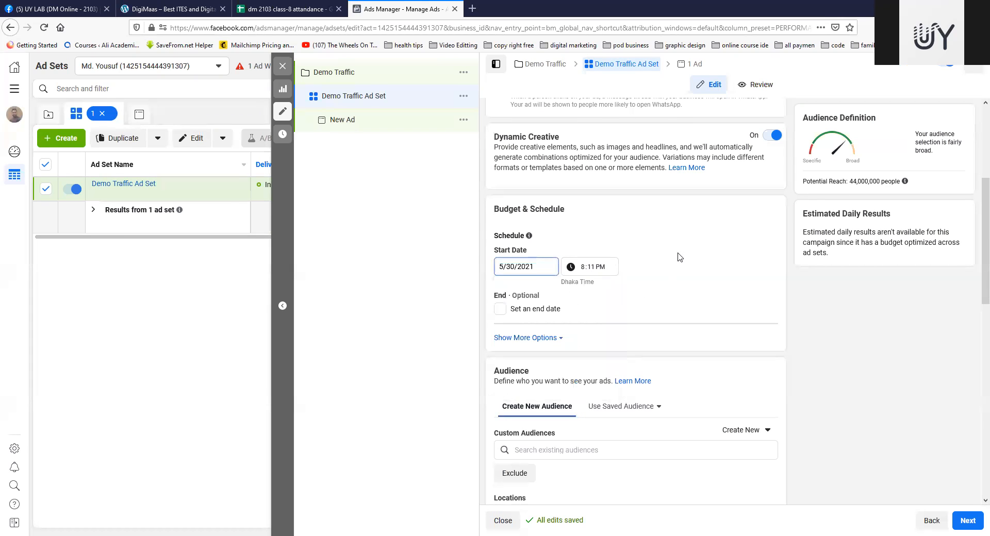
left_click(586, 270)
left_click(591, 270)
left_click(646, 277)
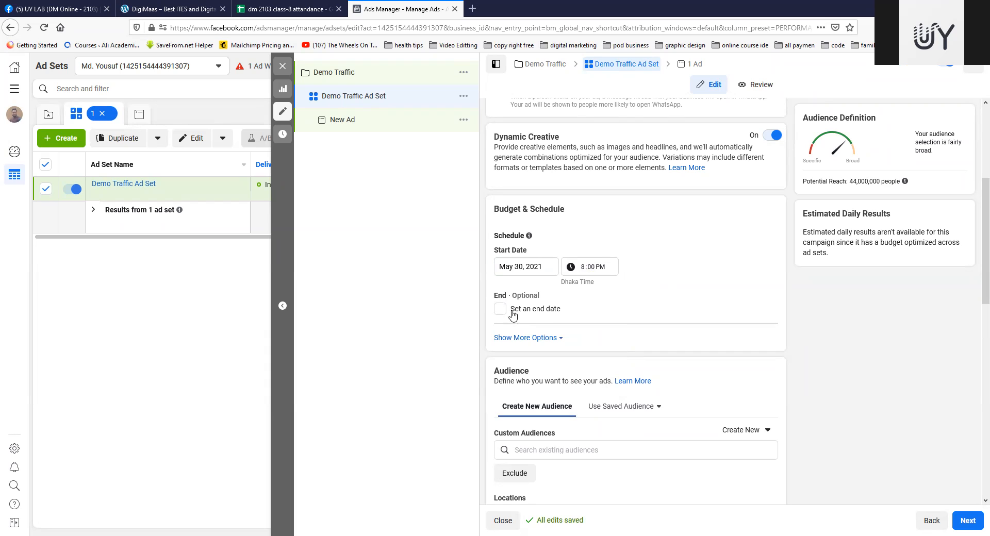
Step: Enable an end date for the ad set and set it to June 2, 2021
left_click(500, 309)
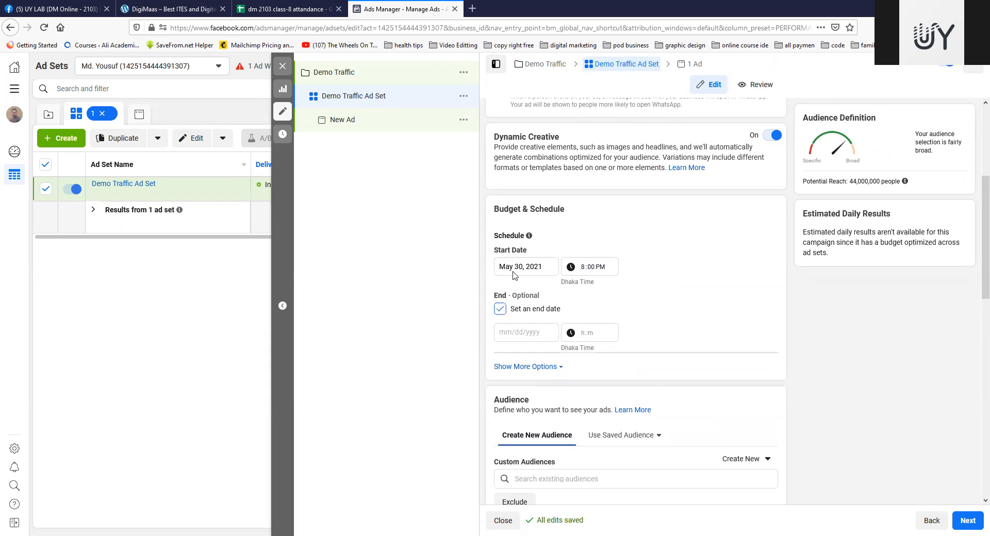
left_click(528, 332)
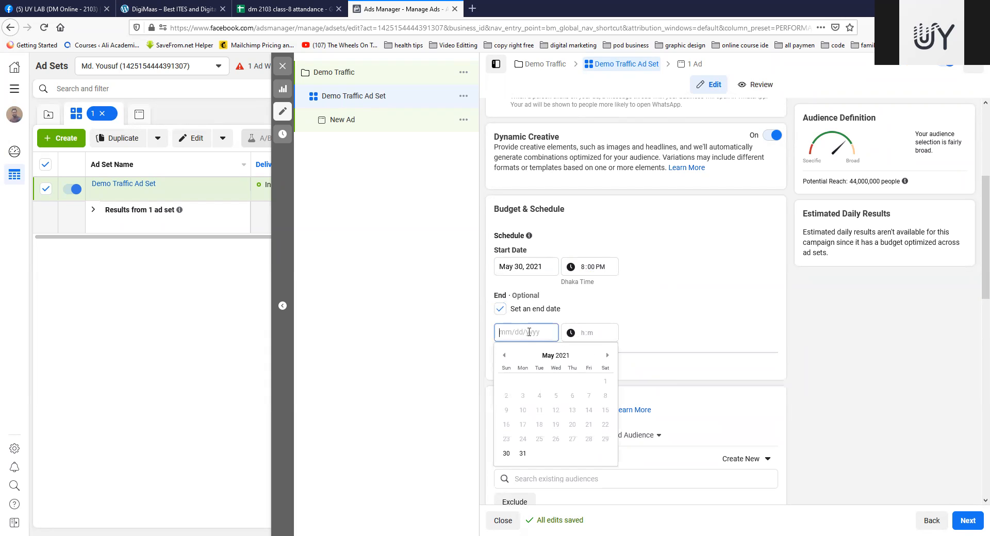
left_click(523, 454)
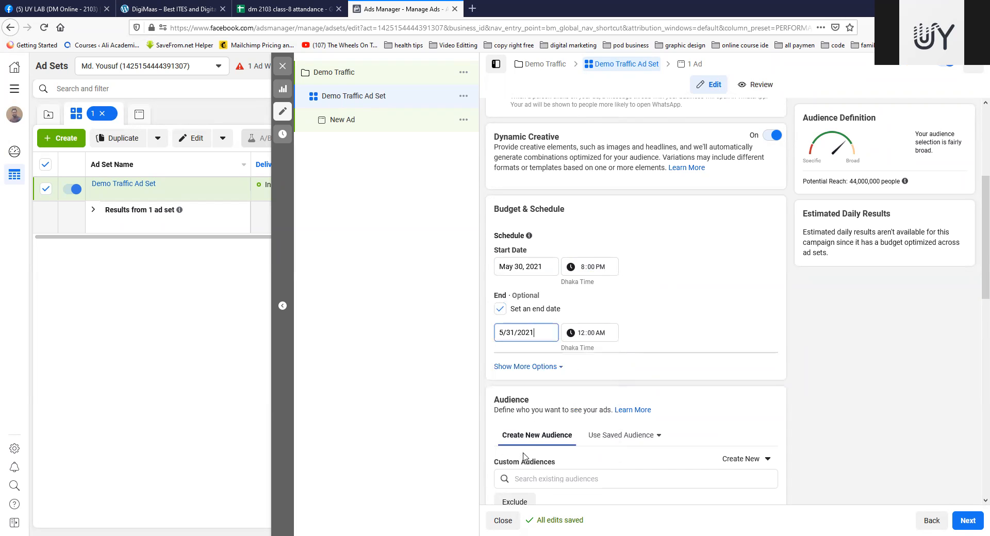
left_click(583, 335)
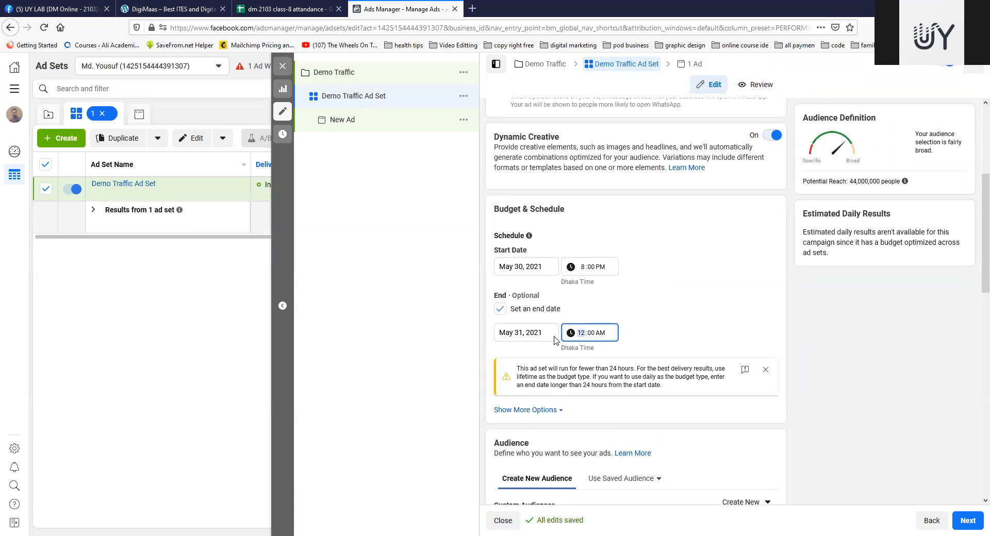
left_click(525, 333)
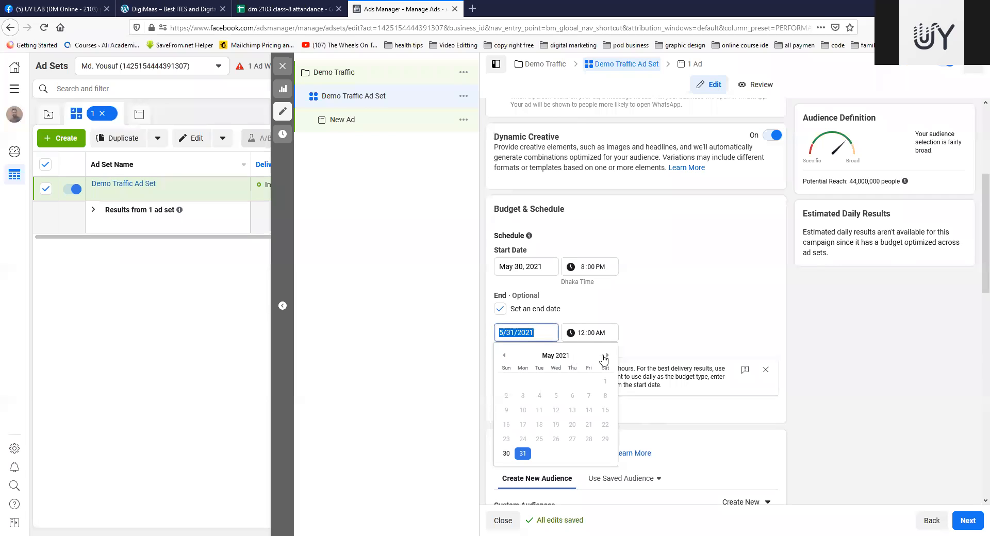
left_click(607, 355)
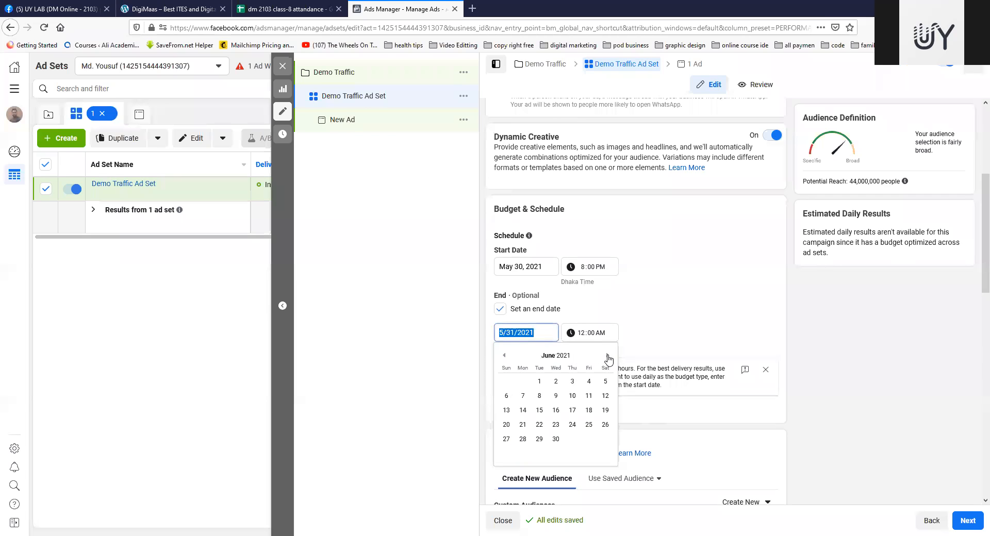
left_click(555, 381)
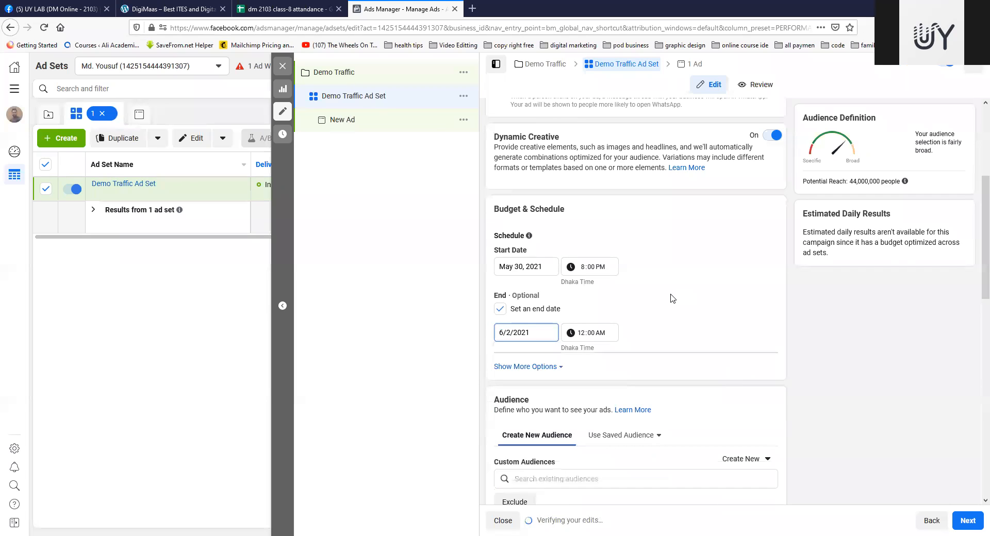
Step: Set the ad set's end time to 8:00 PM
left_click(582, 338)
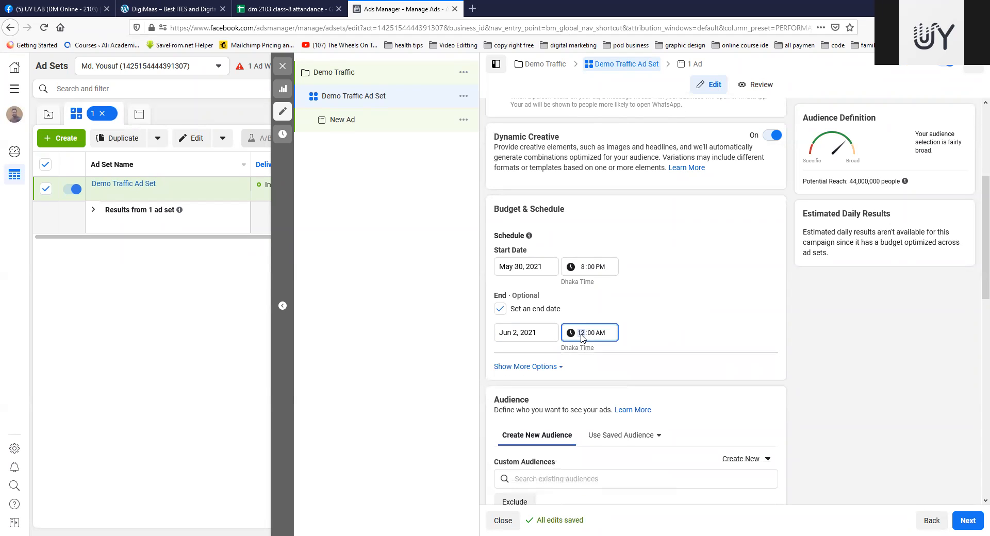
left_click(655, 328)
left_click(583, 335)
left_click(673, 322)
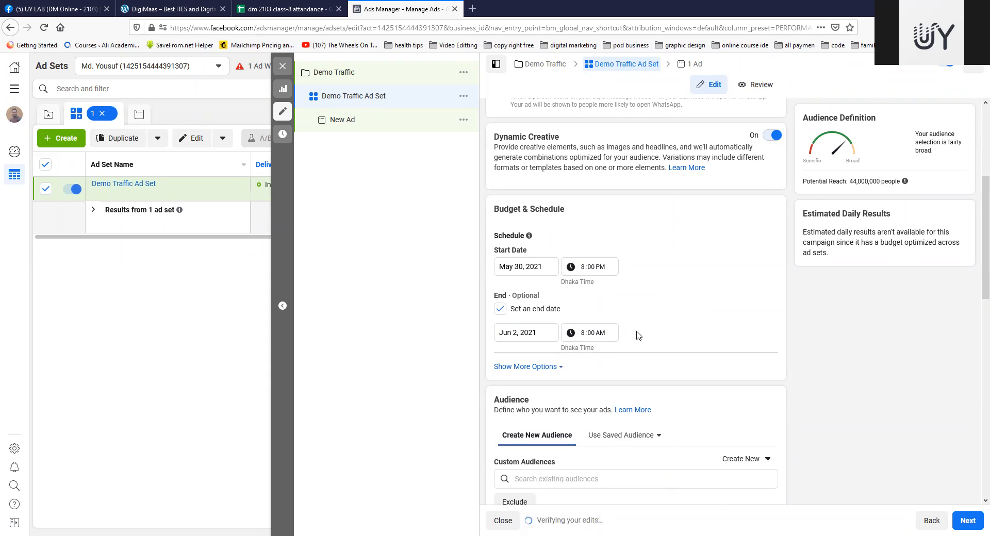
left_click(599, 336)
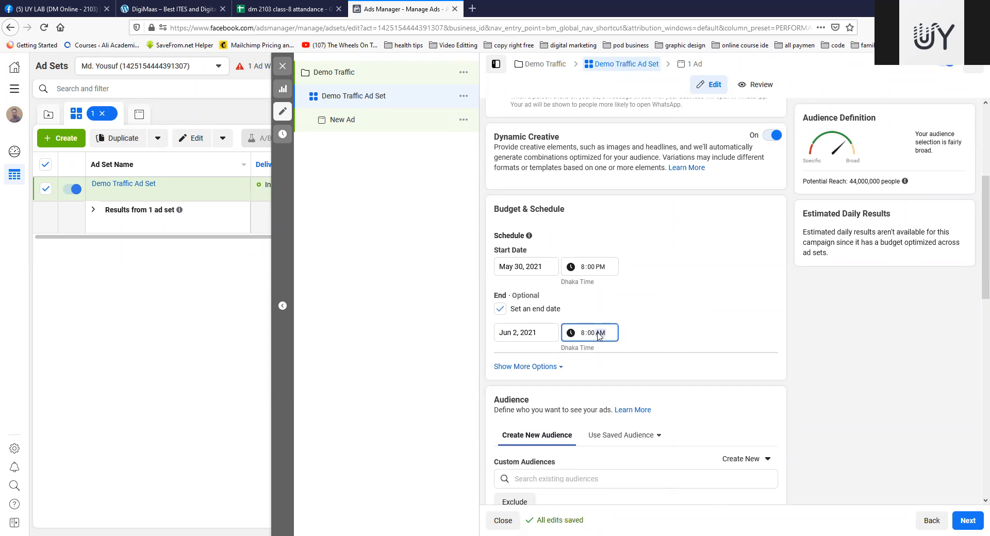
left_click(674, 315)
Step: Check the optional ad set spend limits and review the ad set's schedule, audience and placement settings
left_click(556, 366)
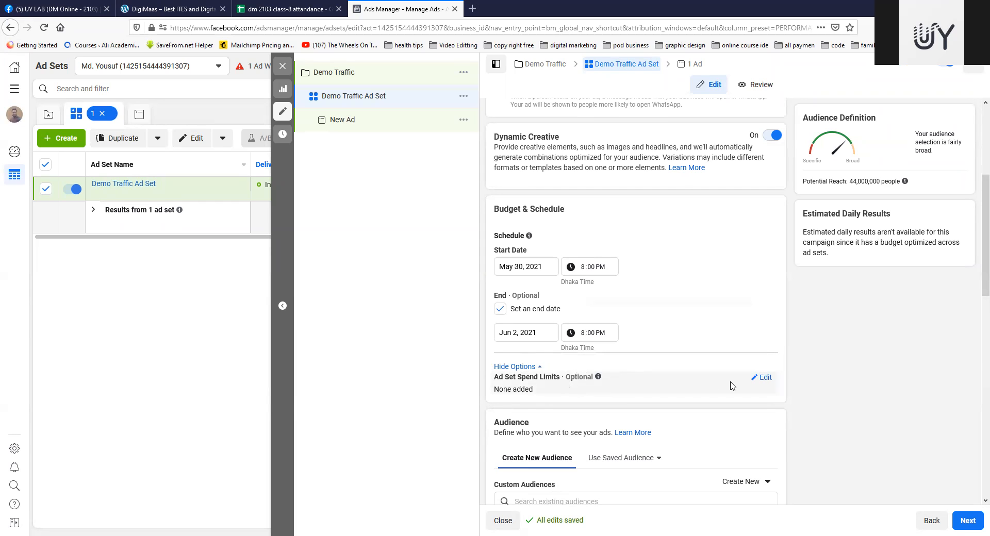
left_click(536, 367)
scroll(700, 338, "down", 3)
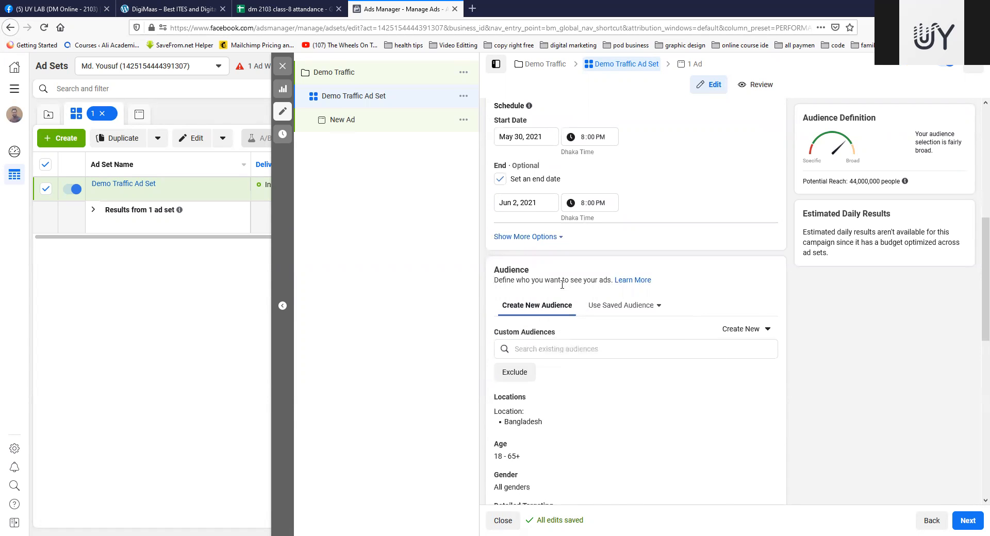
scroll(562, 299, "down", 3)
scroll(561, 288, "up", 7)
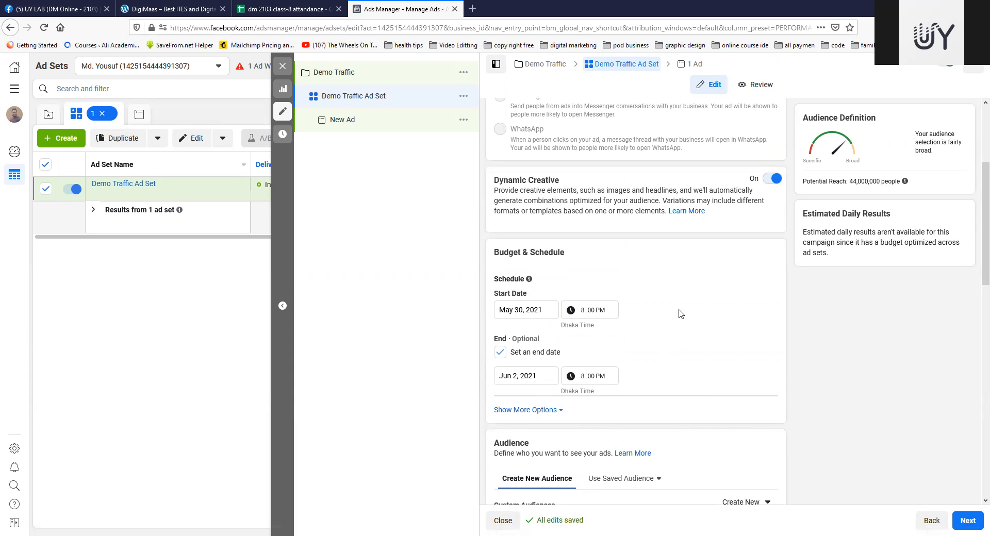
scroll(678, 310, "down", 4)
scroll(680, 307, "down", 1)
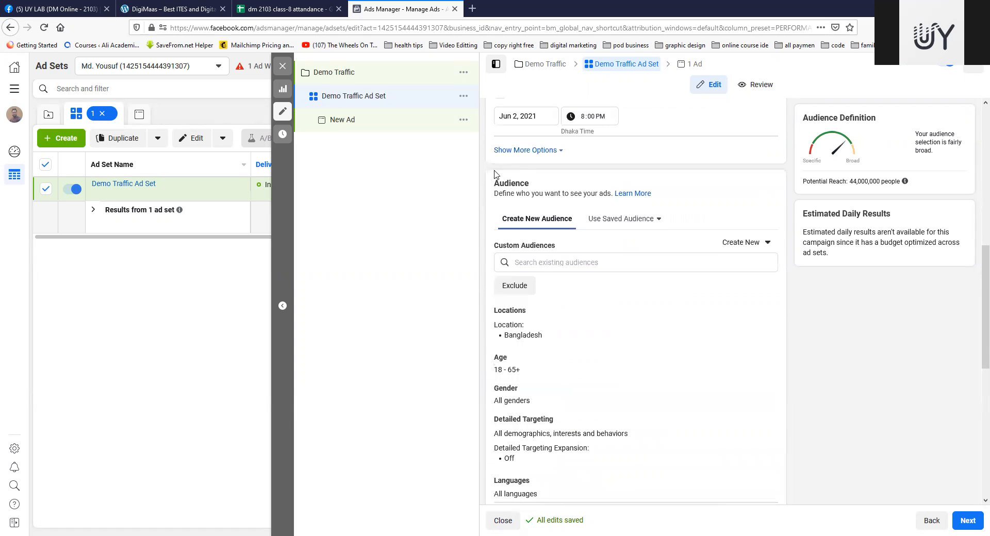
scroll(725, 259, "down", 4)
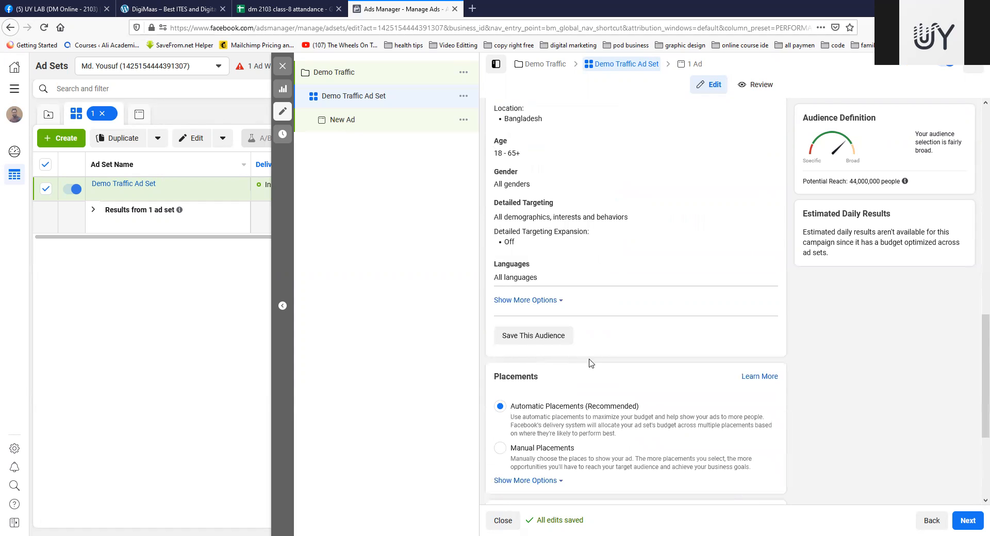
scroll(642, 313, "up", 3)
scroll(643, 313, "up", 3)
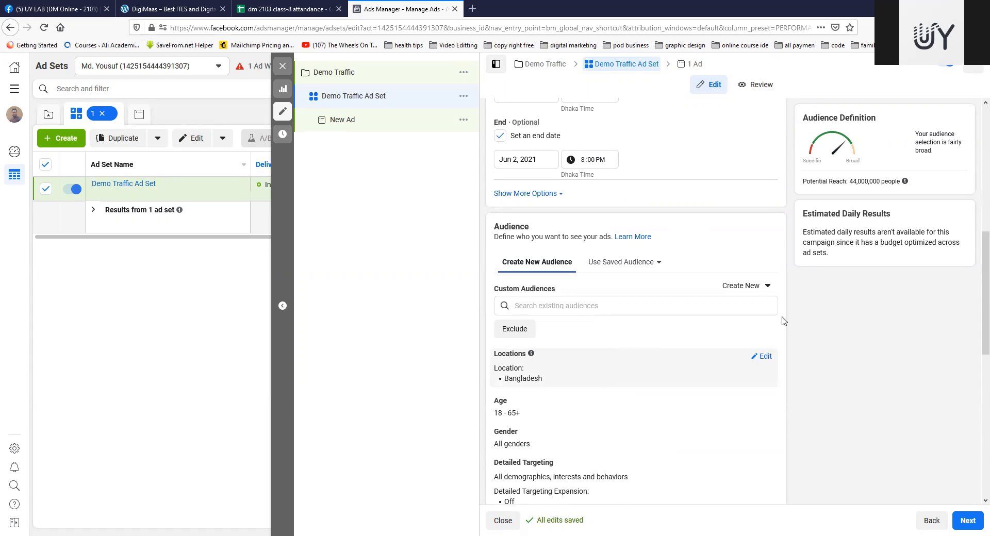
mouse_move(602, 322)
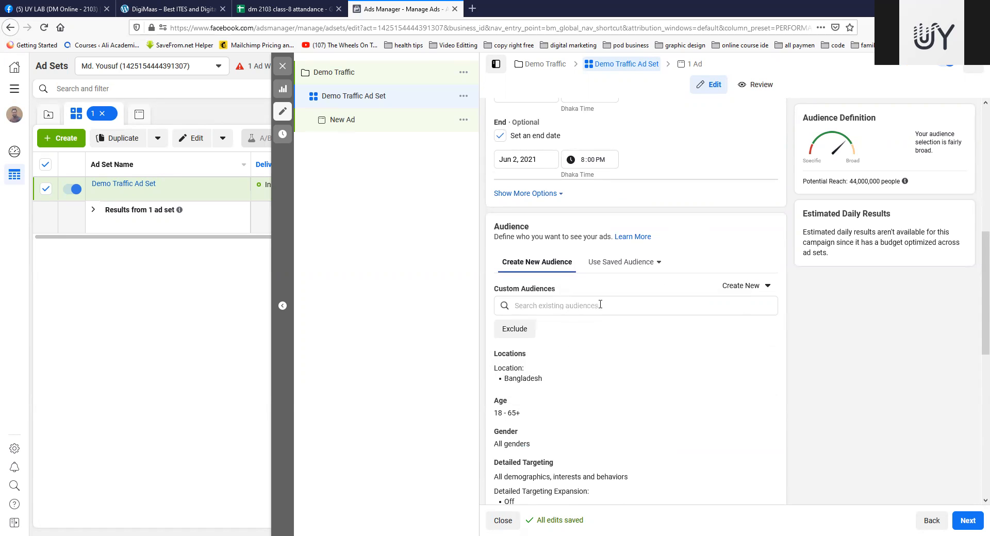
scroll(619, 320, "down", 2)
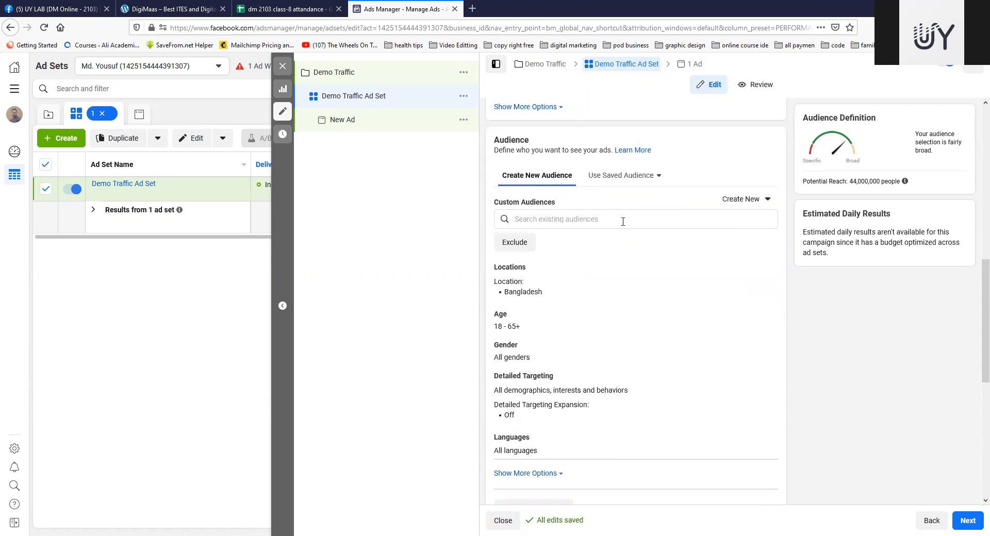
scroll(623, 221, "up", 2)
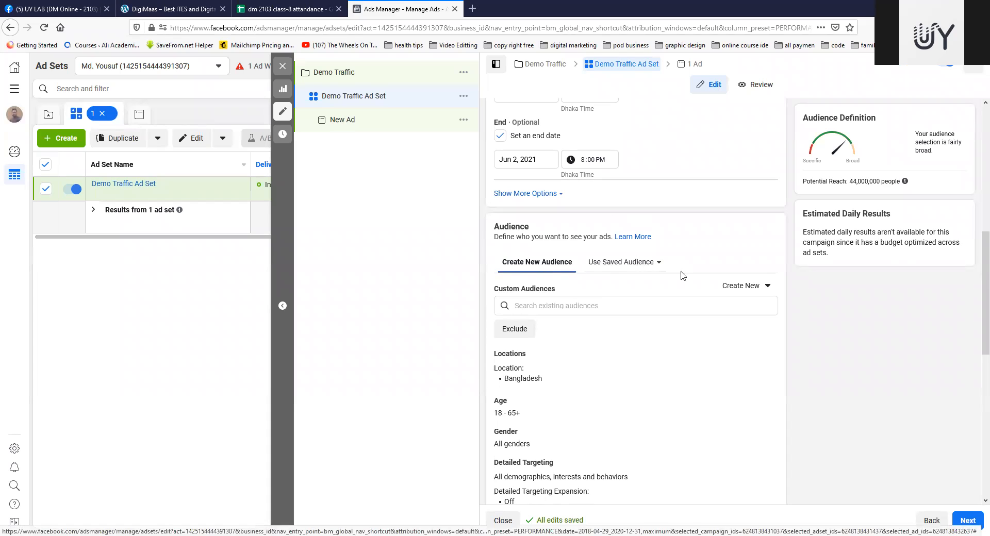
Step: Check the options for creating a custom or lookalike audience, and look through the account's existing and saved audiences
left_click(751, 290)
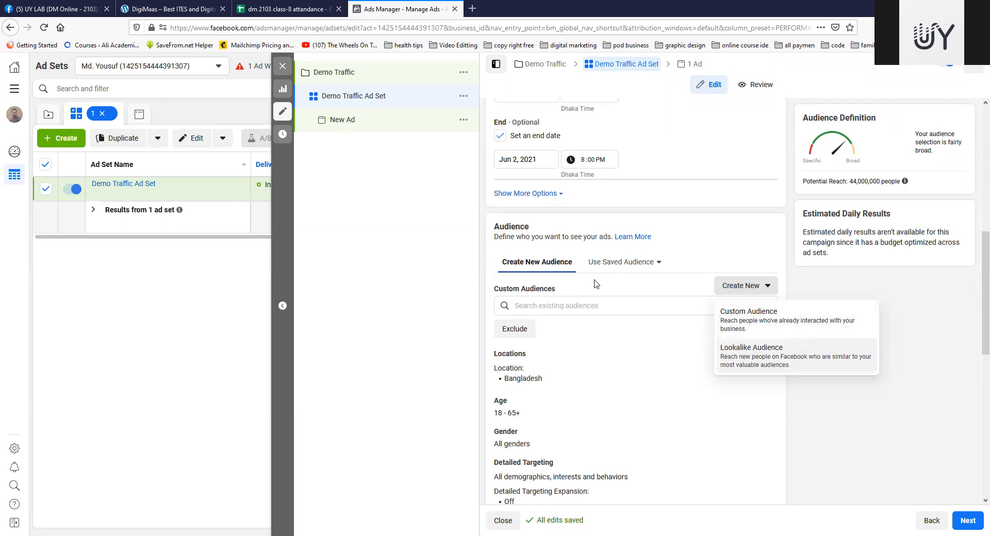
left_click(567, 306)
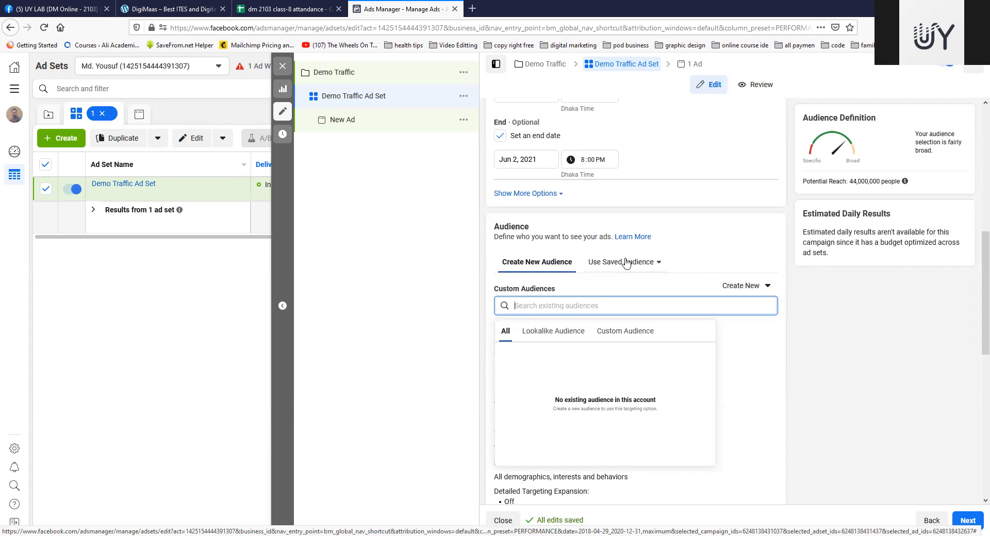
left_click(618, 263)
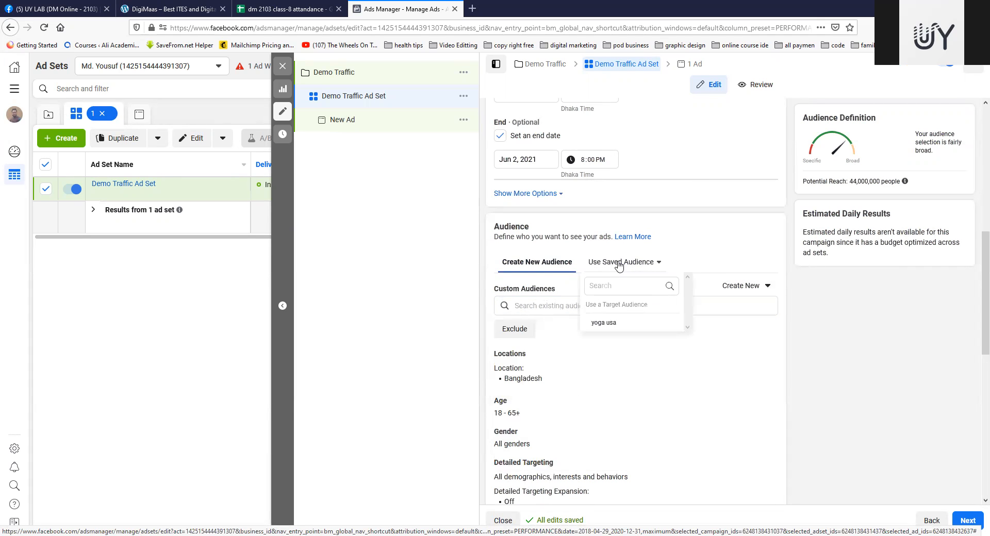
mouse_move(630, 327)
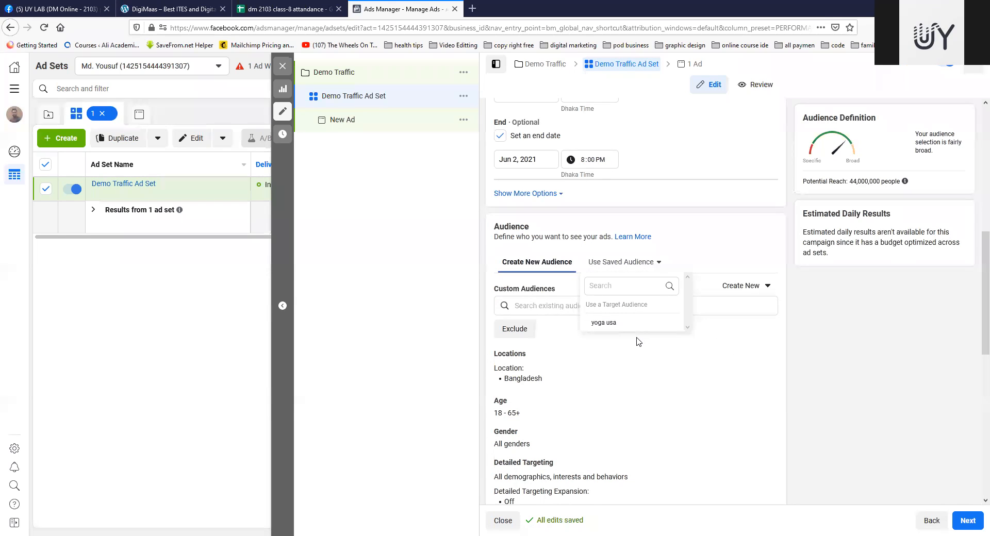
left_click(626, 284)
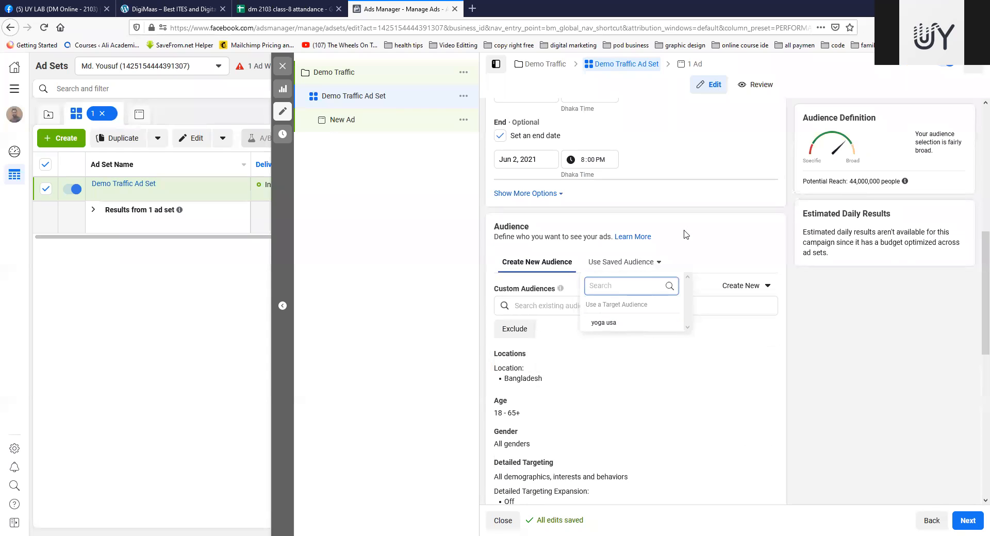
left_click(714, 245)
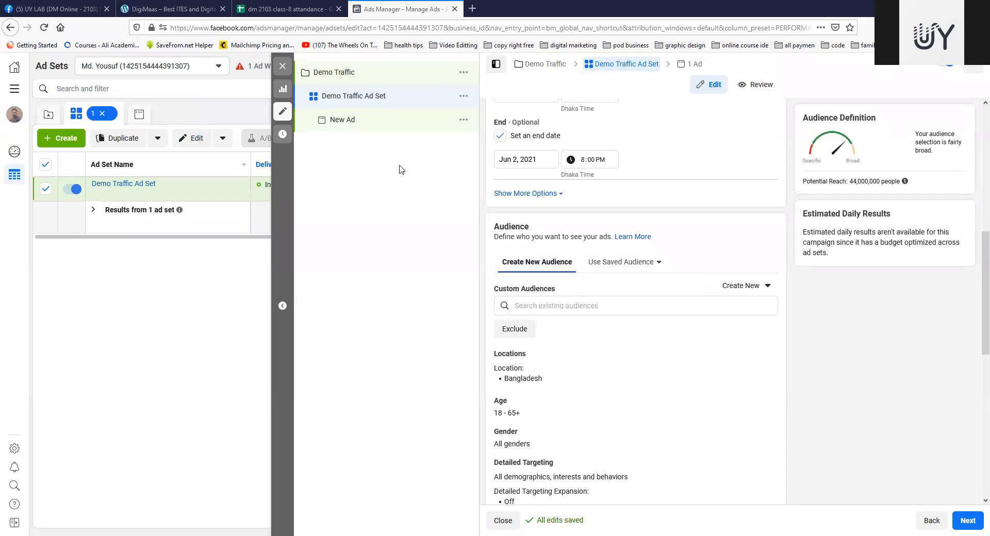
Step: Edit the ad set's audience locations, removing Bangladesh and adding it again as an included country
scroll(626, 220, "down", 3)
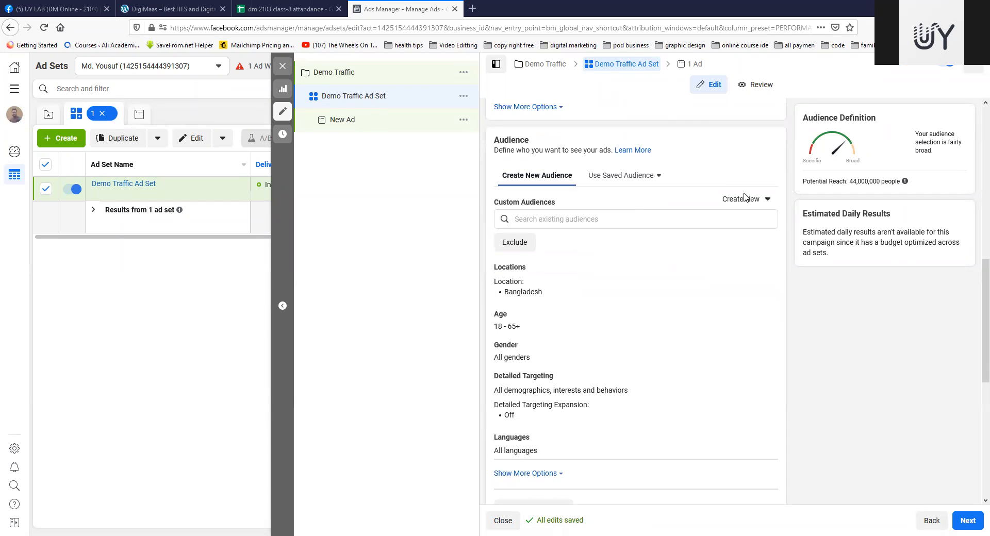
mouse_move(522, 272)
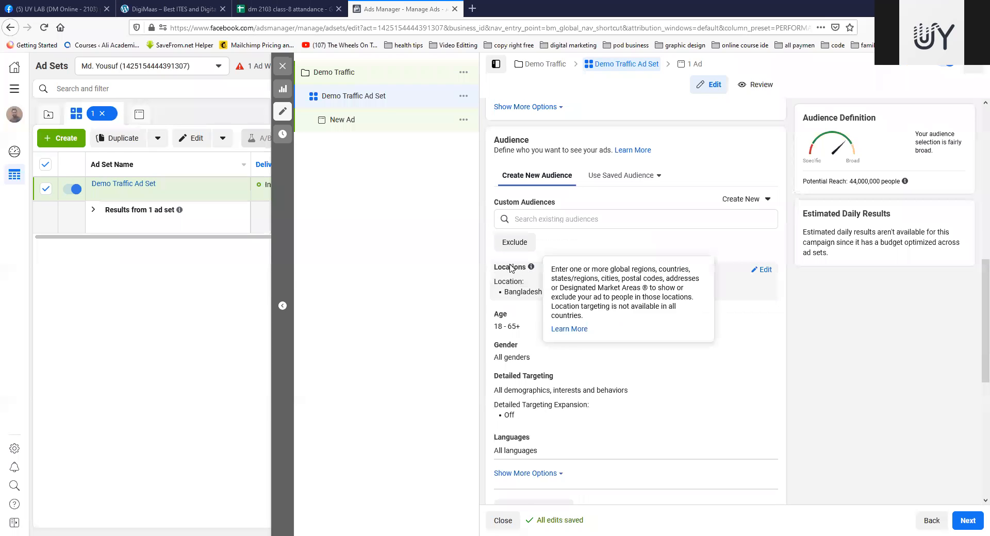
left_click(764, 270)
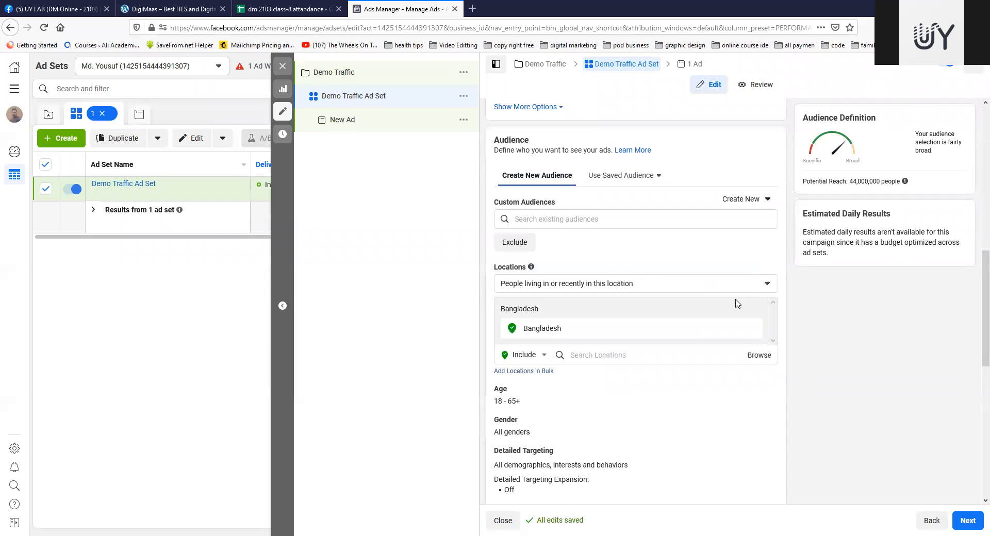
scroll(593, 310, "down", 2)
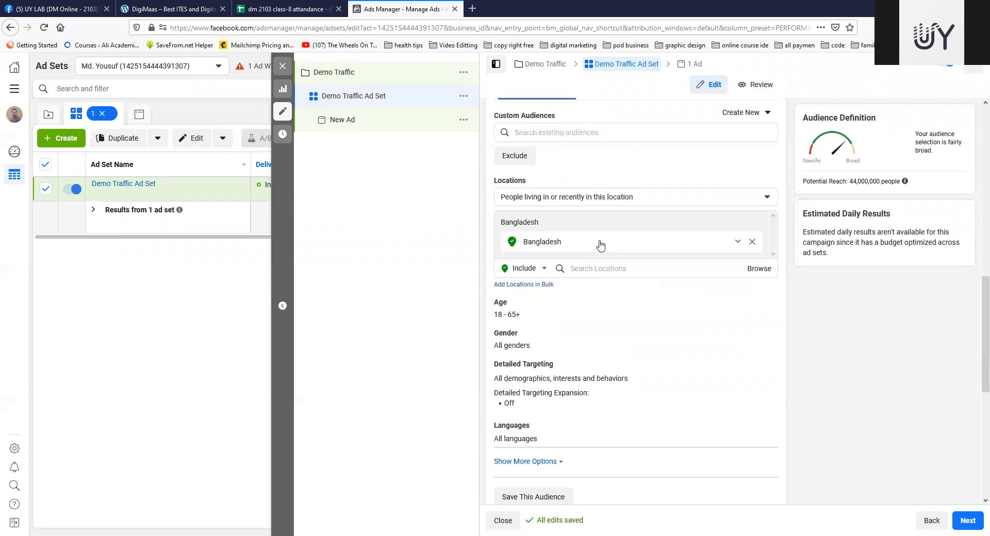
left_click(752, 242)
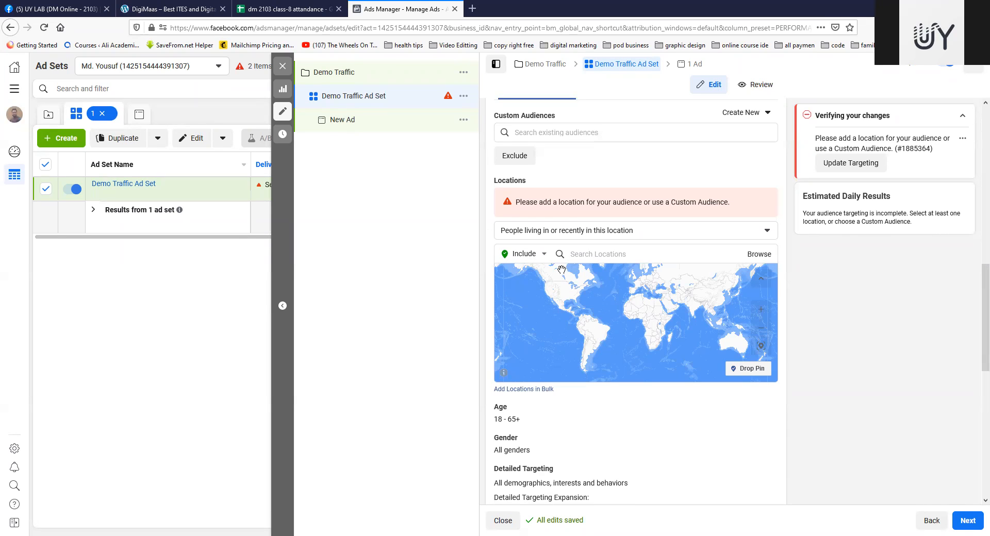
left_click(631, 252)
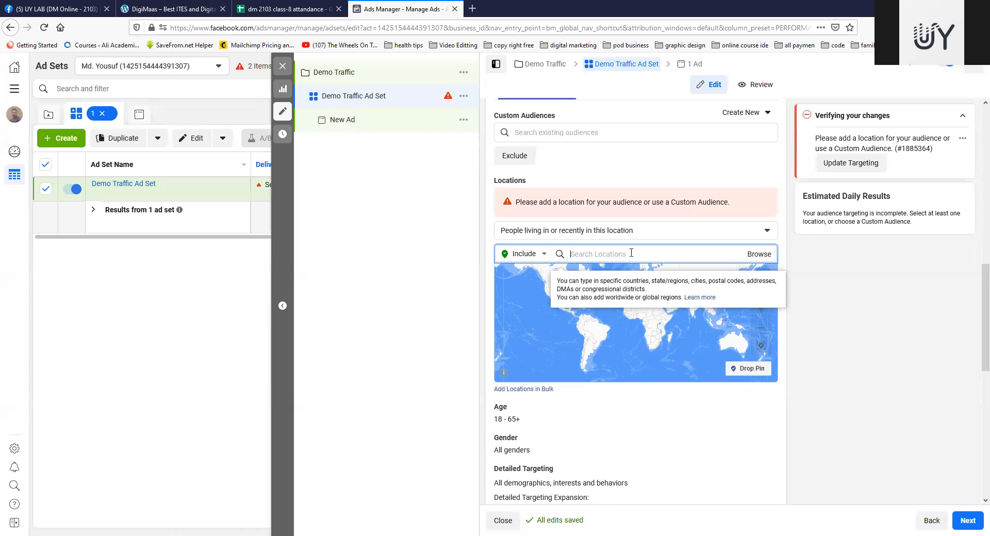
type("bang")
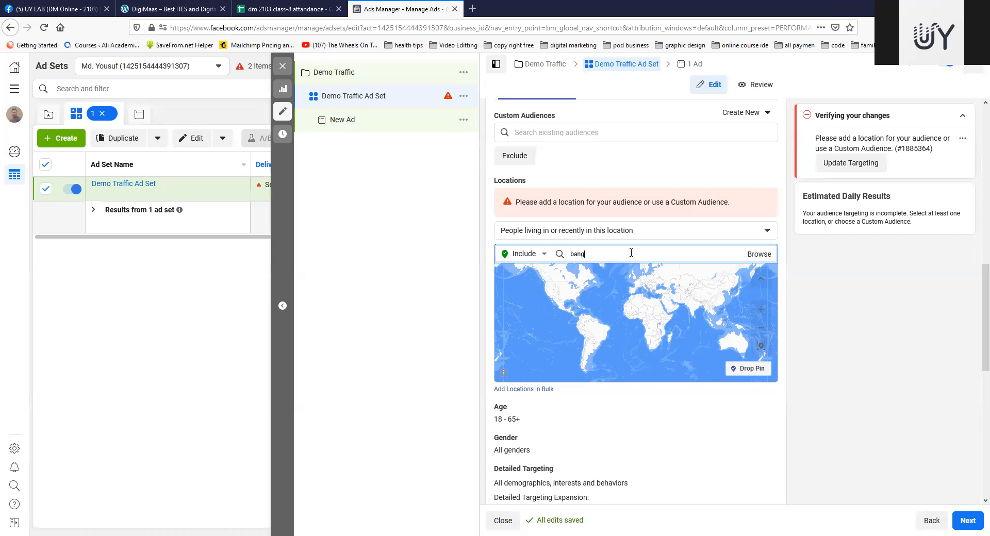
type("ladesh")
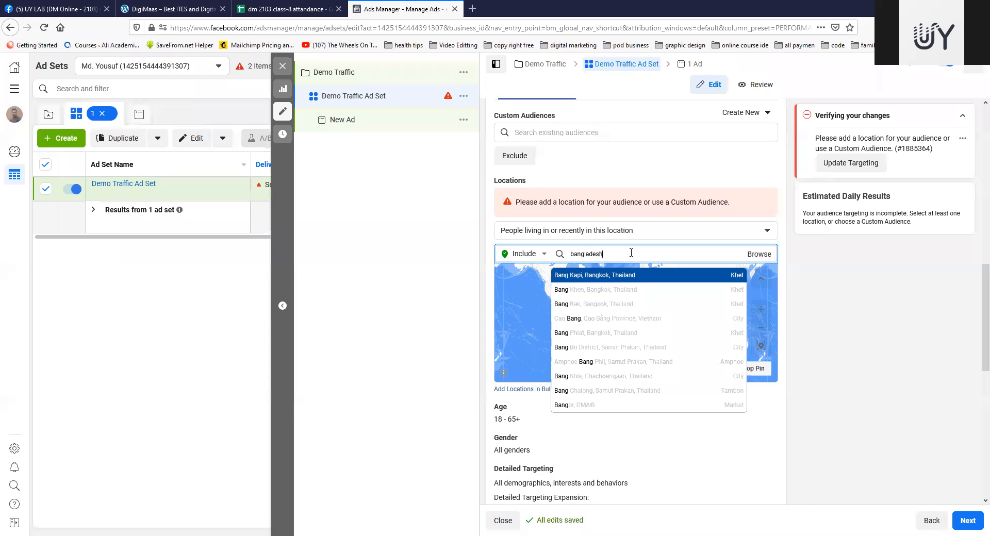
left_click(569, 275)
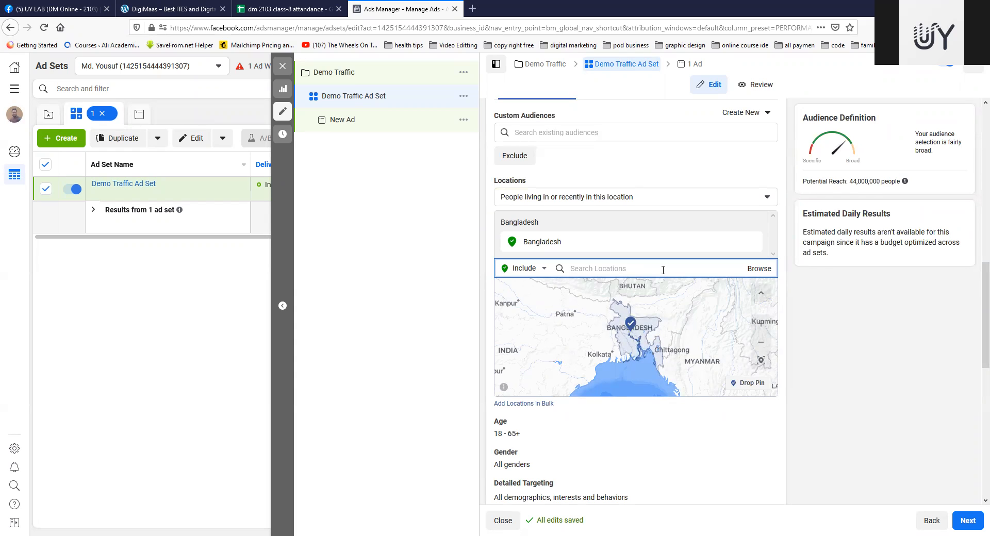
Step: Include the city Dhaka, Dhaka Division, as the audience location and set its radius to 10 mi
type("dhaka")
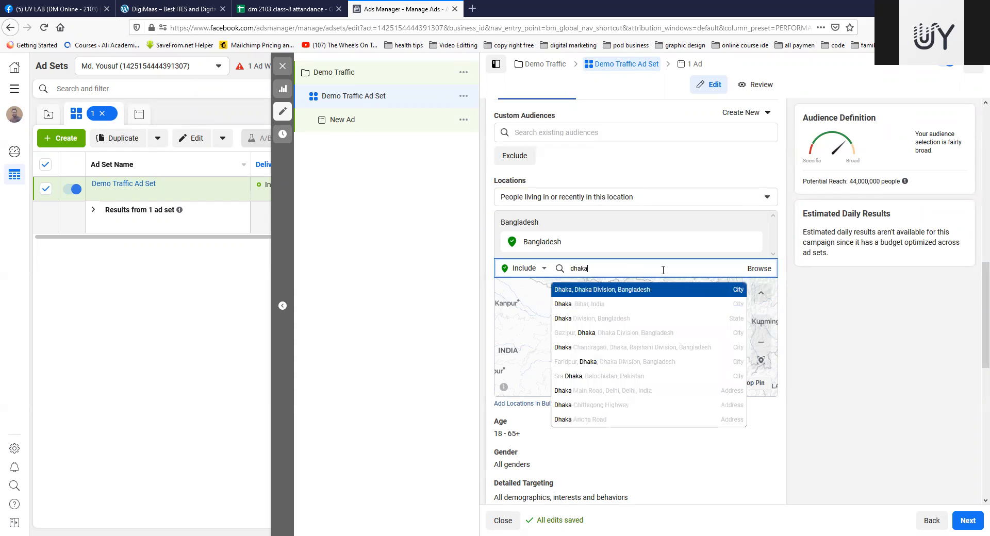
left_click(641, 293)
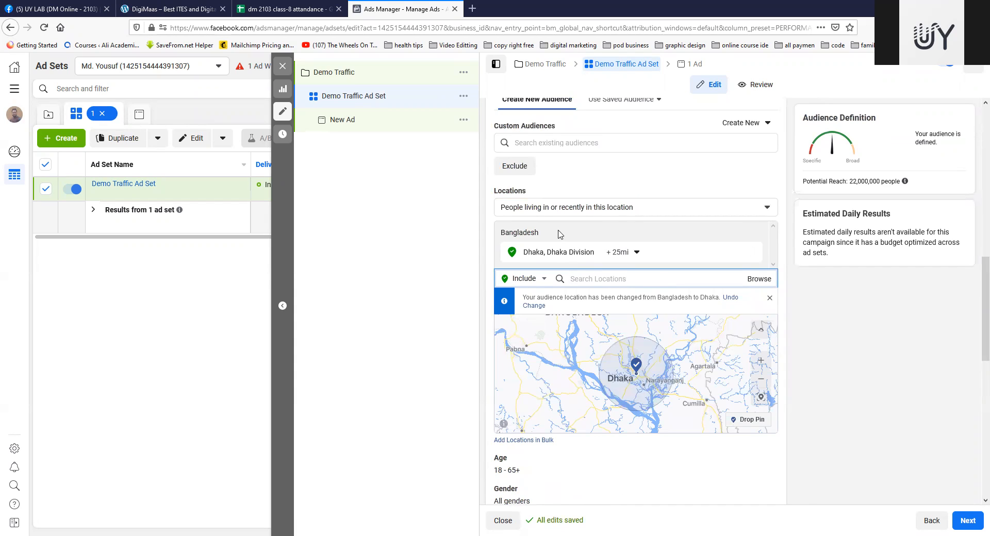
left_click(637, 255)
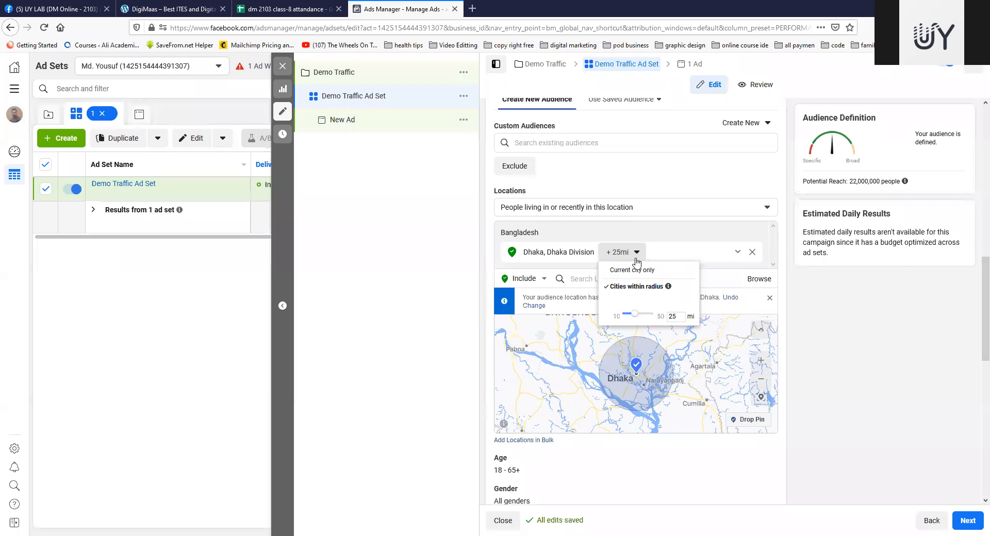
left_click(636, 256)
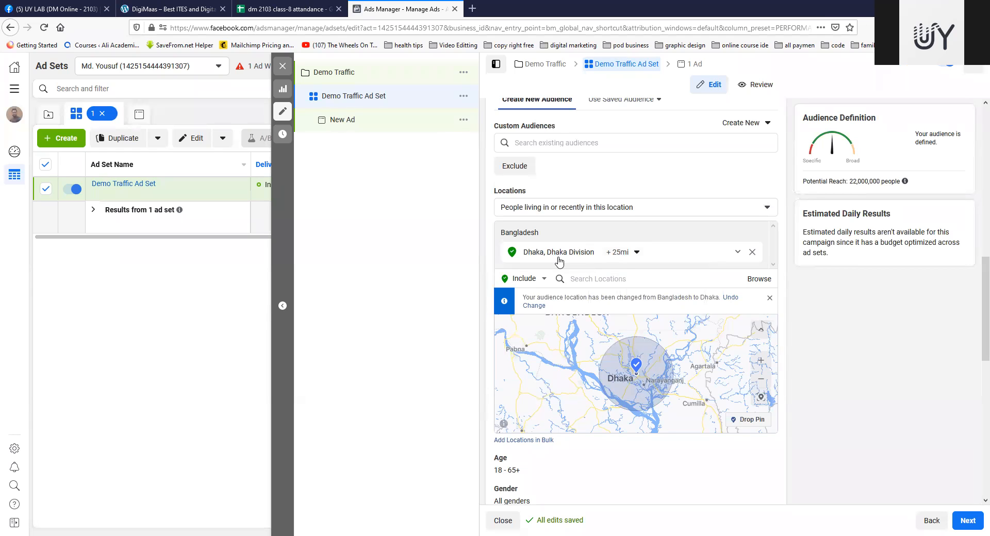
left_click(637, 254)
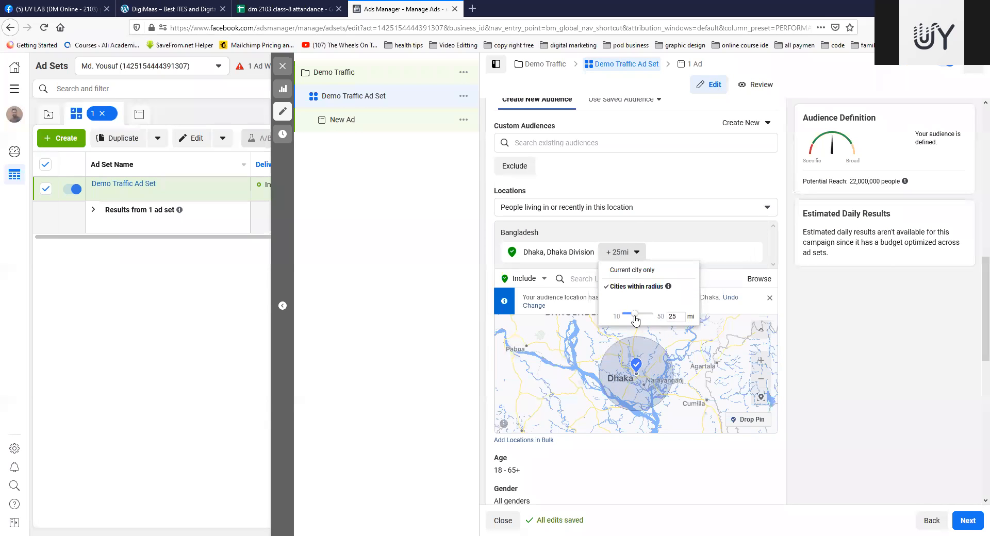
left_click_drag(634, 316, 619, 315)
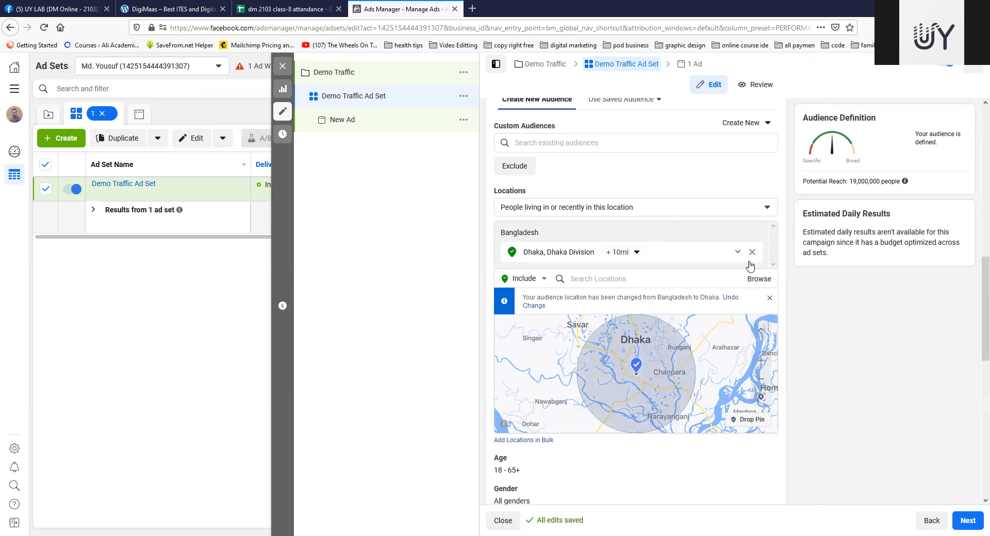
Step: Replace the Dhaka location by including the whole country of Bangladesh
left_click(644, 280)
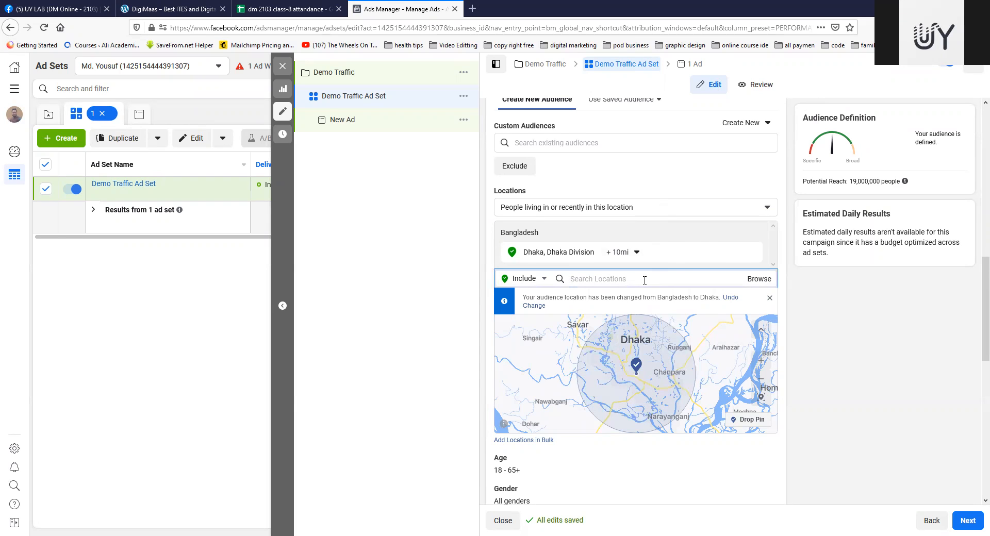
type("bangla")
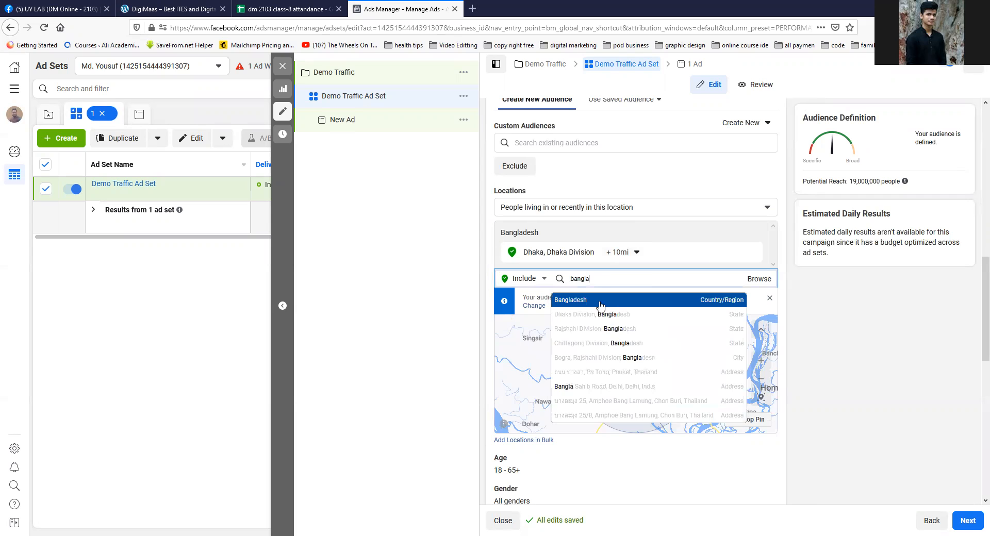
key("Return")
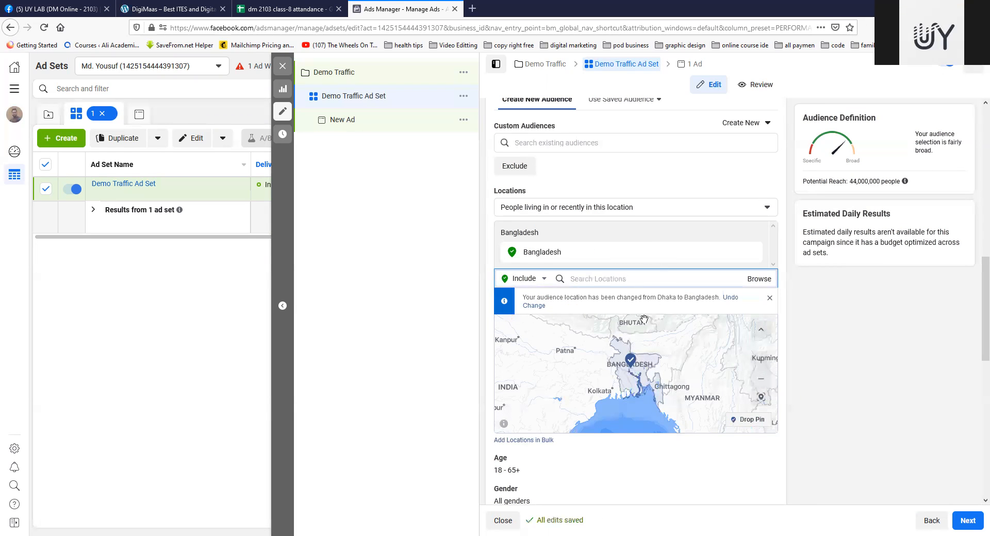
Step: Drop a location pin on the map just southwest of Dhaka, at about 23.69, 90.23
left_click(42, 291)
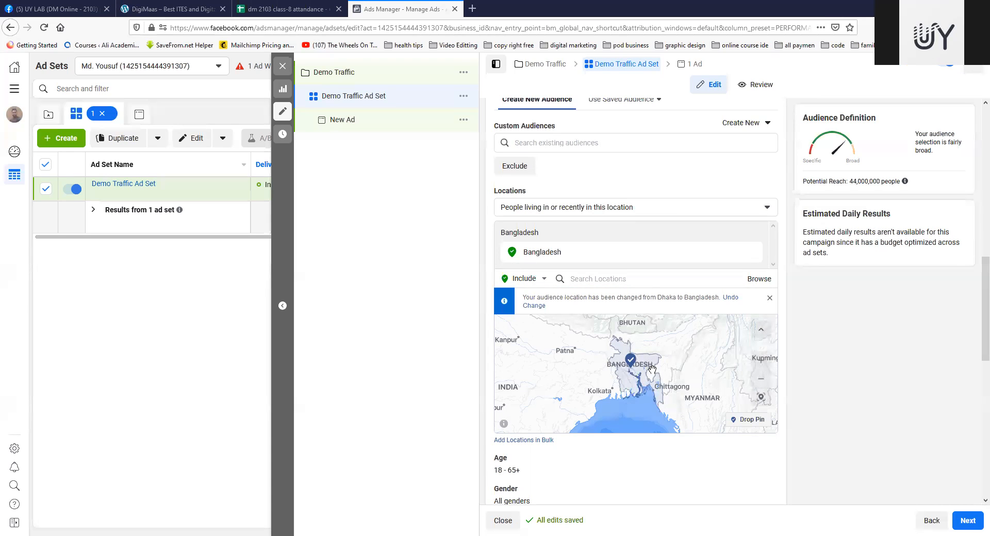
scroll(648, 359, "up", 1)
scroll(647, 380, "up", 1)
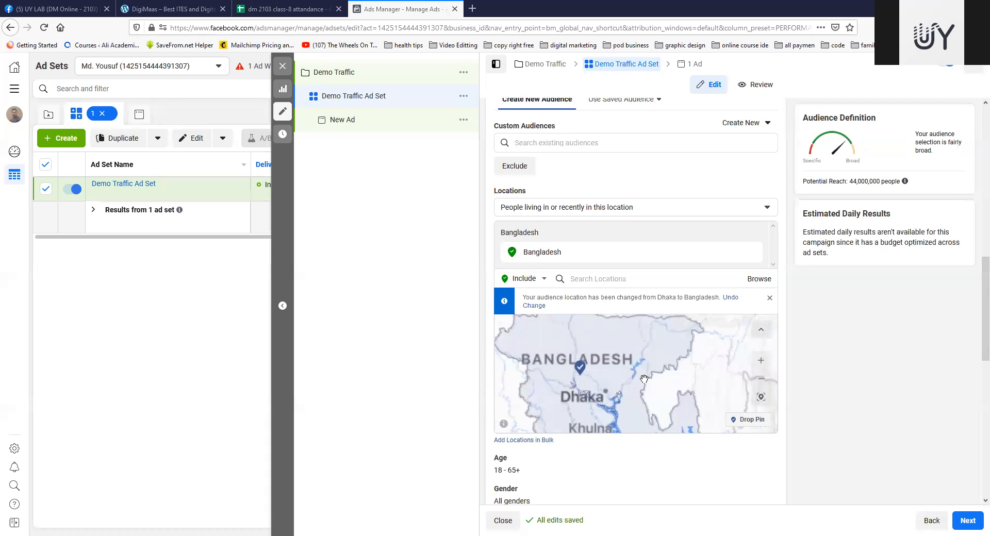
scroll(643, 379, "up", 1)
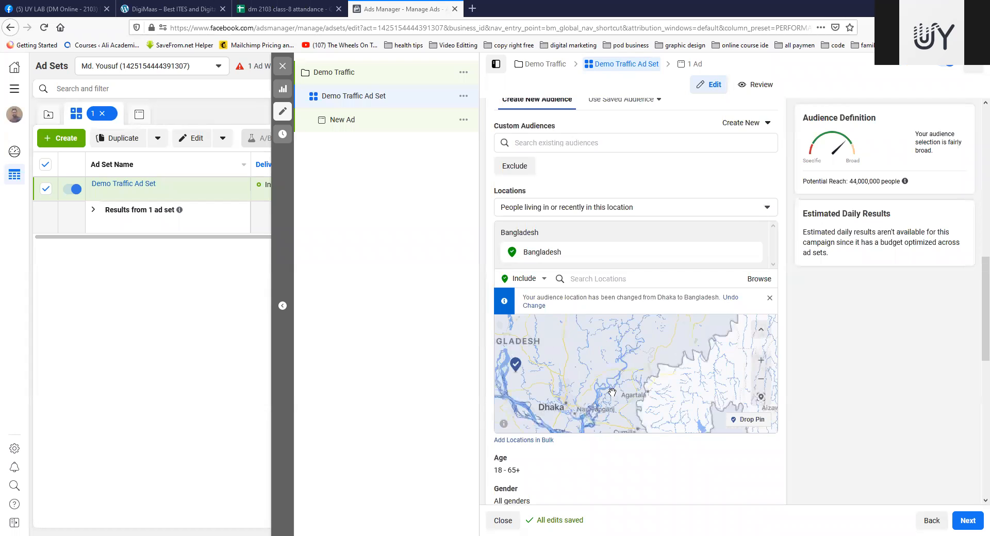
left_click_drag(567, 408, 625, 346)
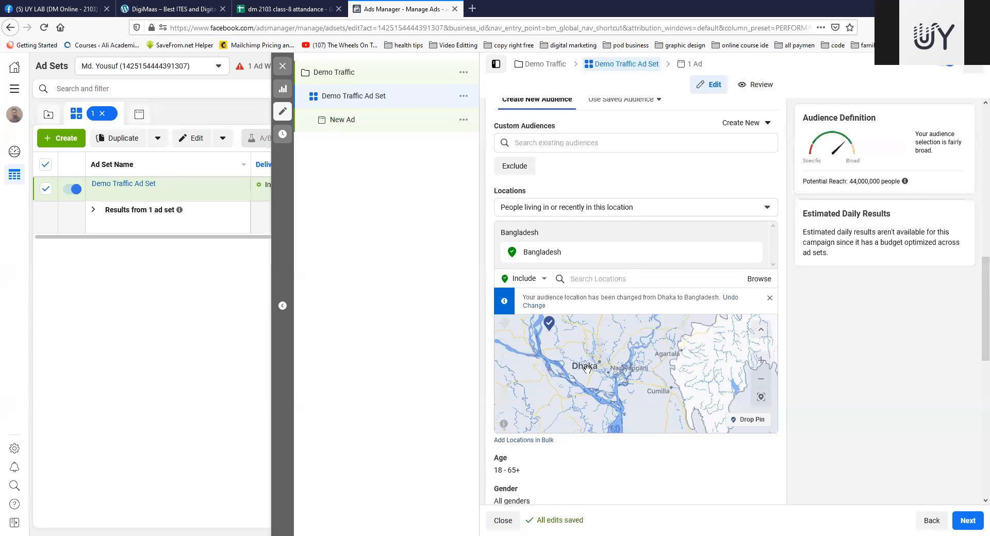
left_click(748, 419)
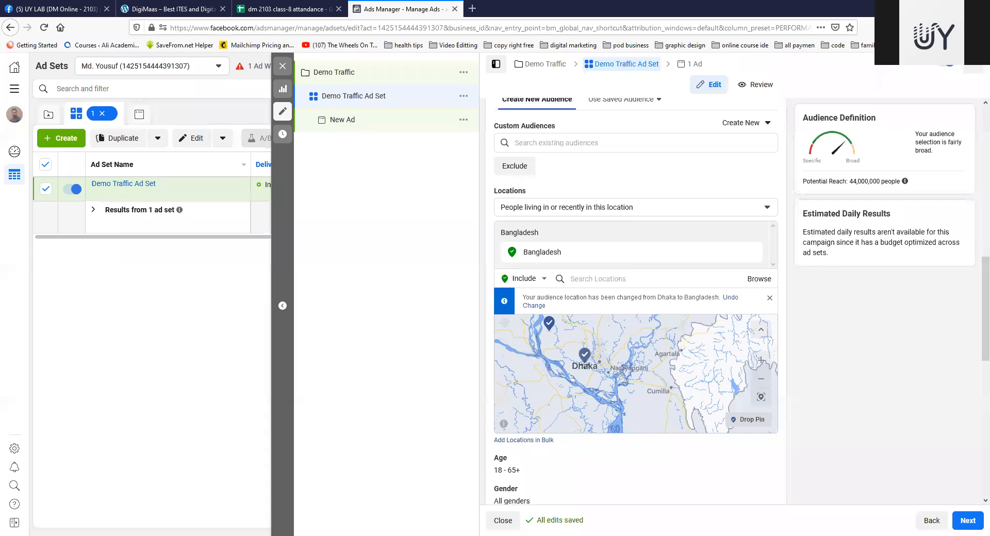
left_click(583, 360)
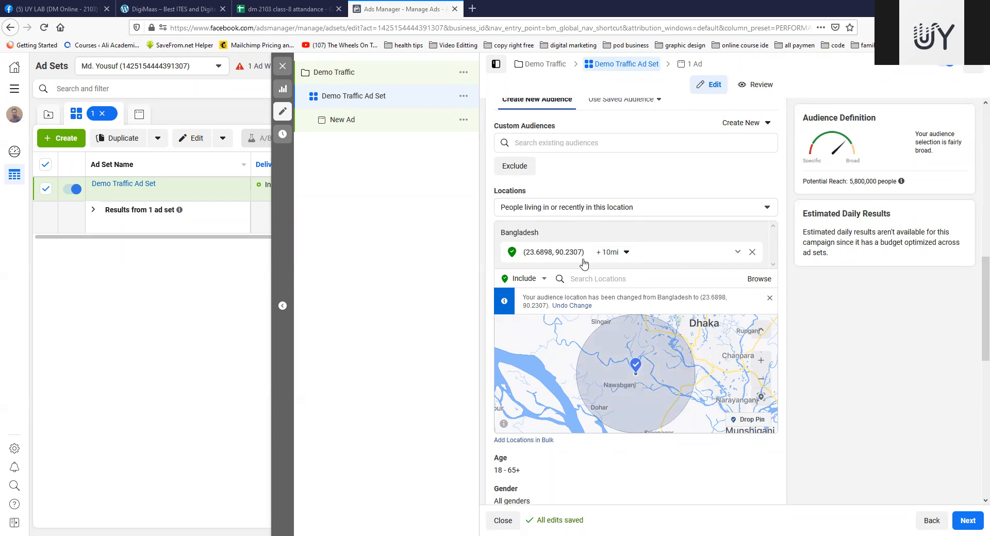
Step: Drop a second location pin on Dhaka at about 23.81, 90.42 and remove it from the included locations
left_click_drag(689, 343, 660, 388)
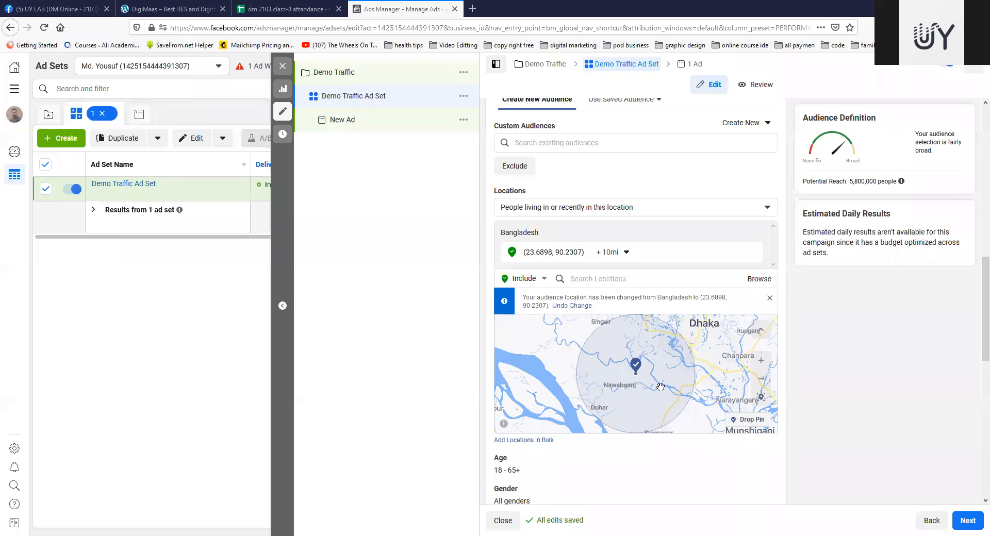
left_click_drag(611, 411, 607, 399)
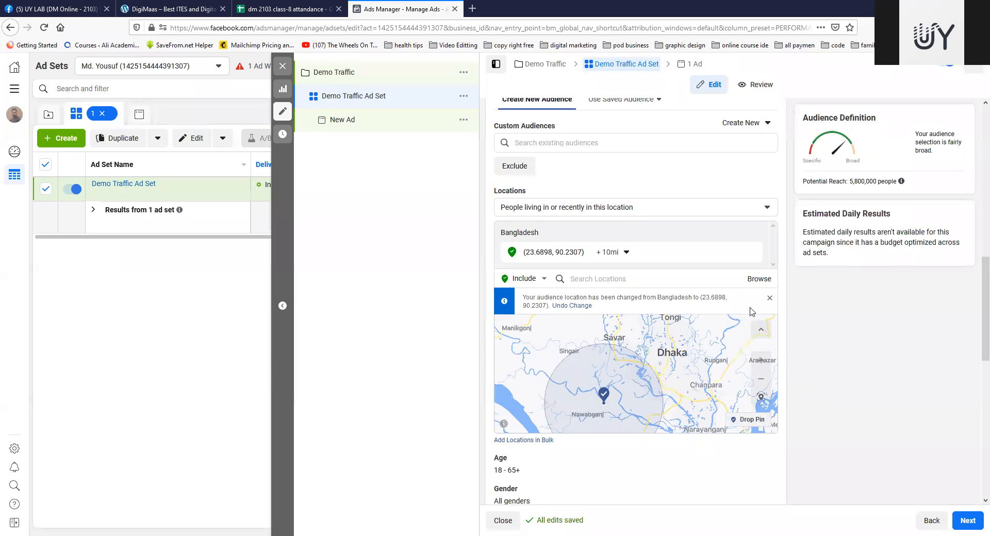
left_click(748, 420)
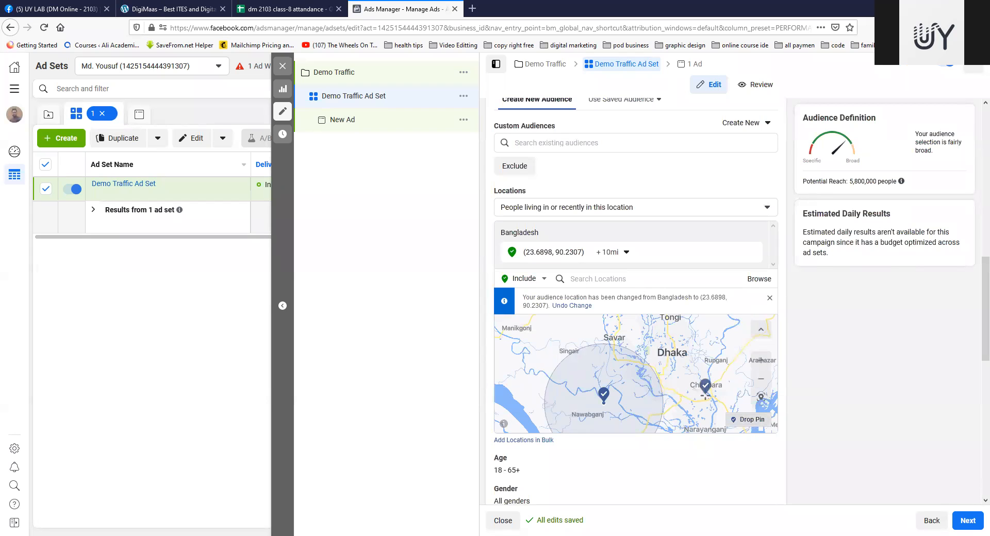
left_click(675, 352)
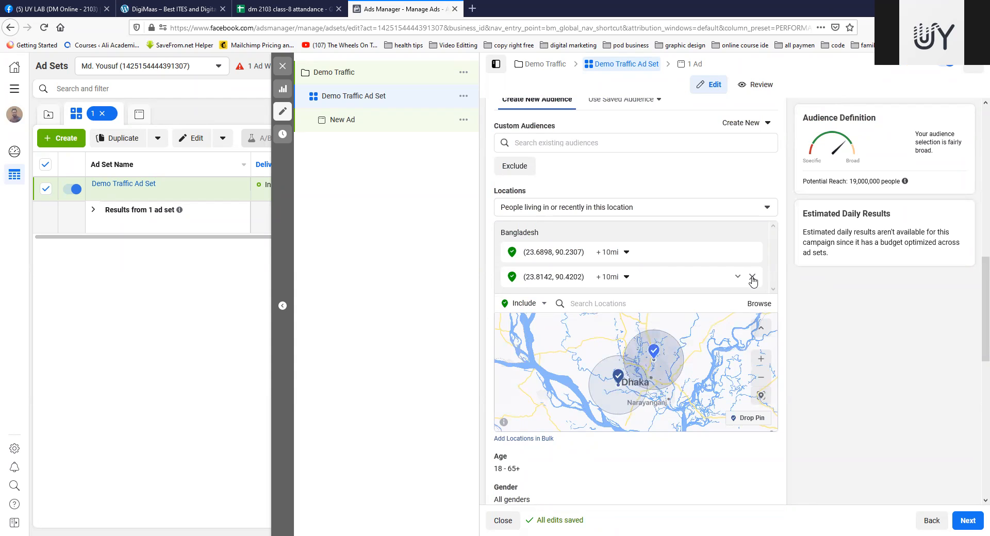
left_click(752, 279)
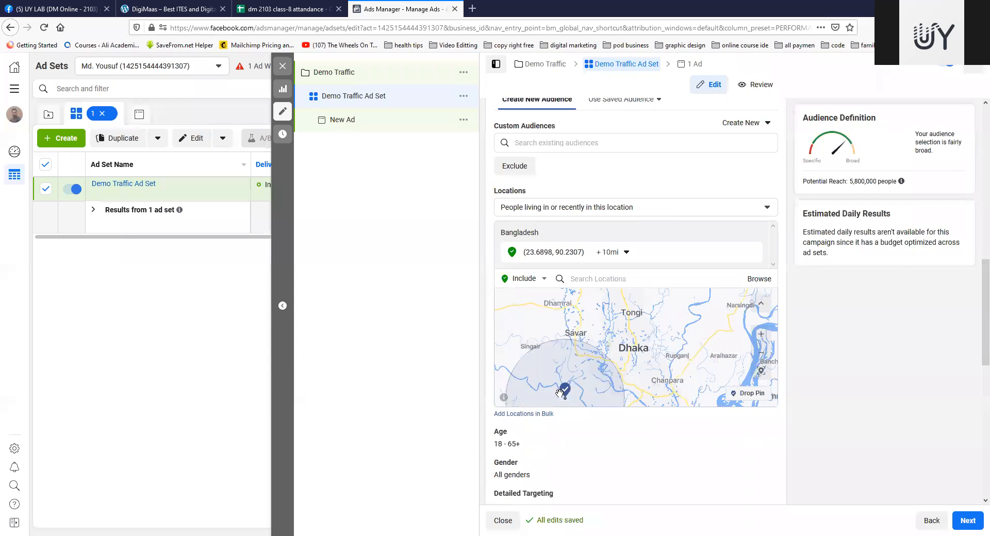
Step: Reduce the radius of the pin southwest of Dhaka to 1 mi
left_click(624, 252)
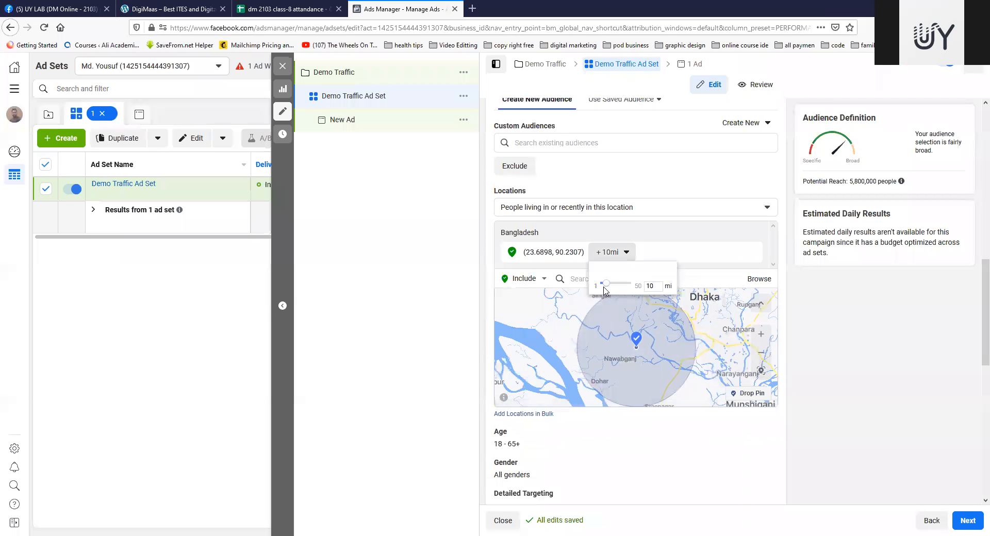
left_click_drag(606, 284, 588, 286)
left_click(769, 364)
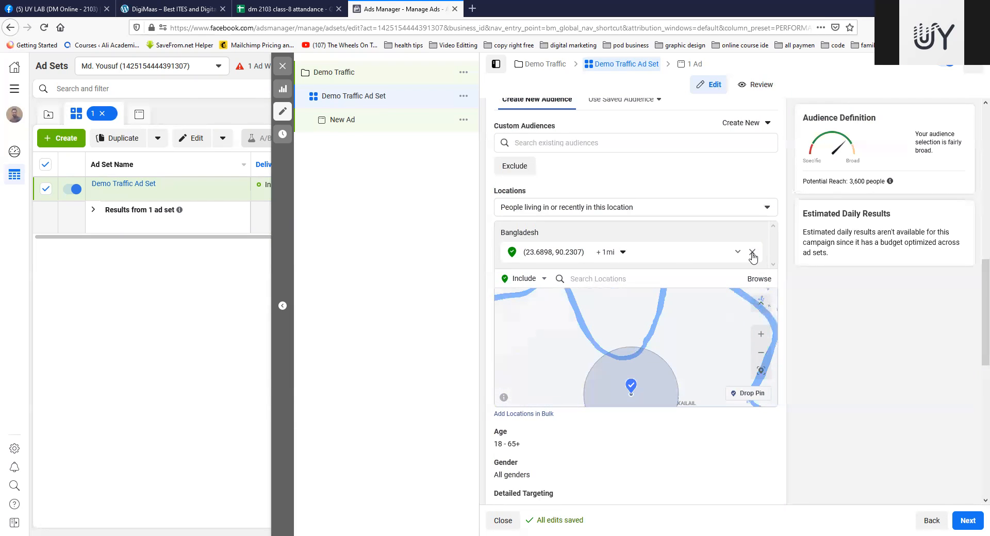
Step: Remove the pin southwest of Dhaka from the audience locations and include the whole country of Bangladesh instead
left_click(751, 253)
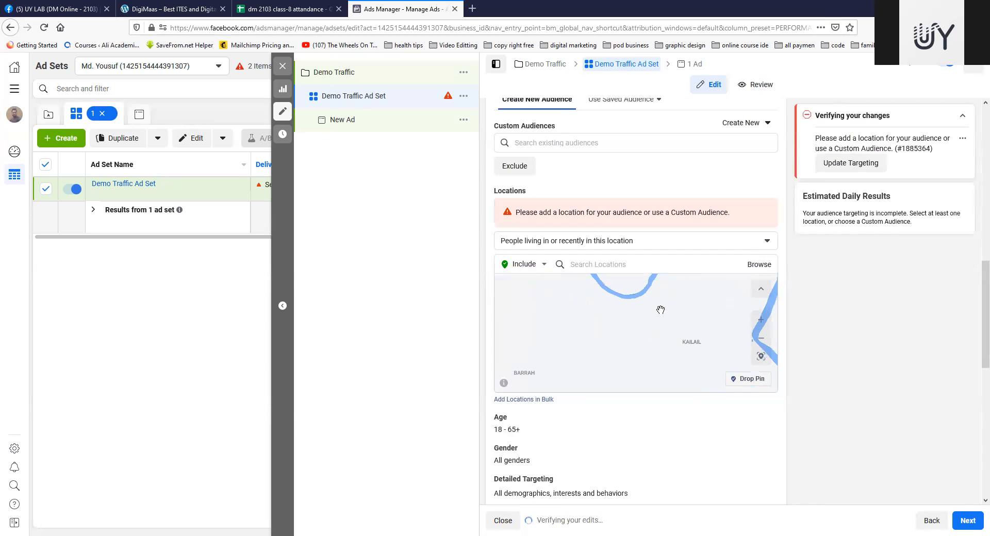
left_click(629, 265)
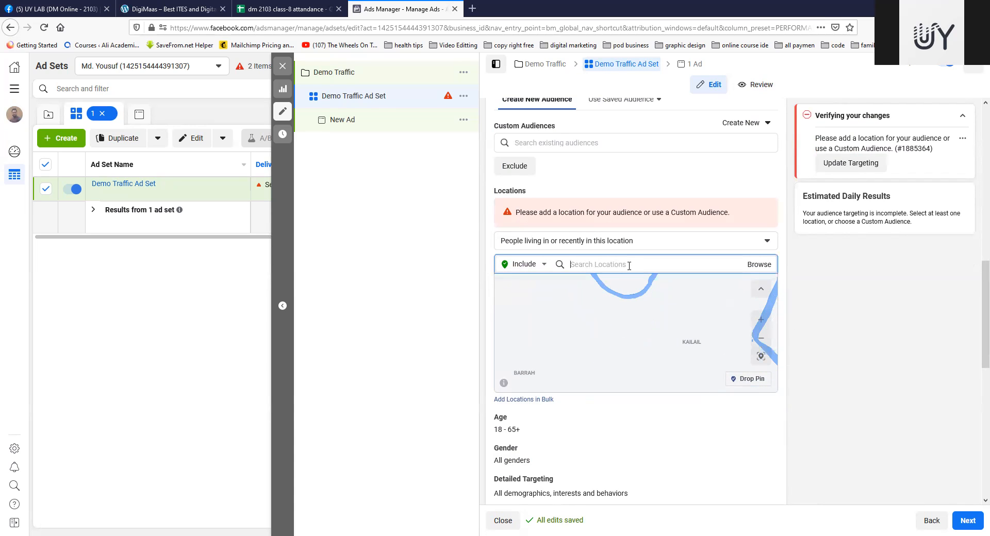
type("bangladesh")
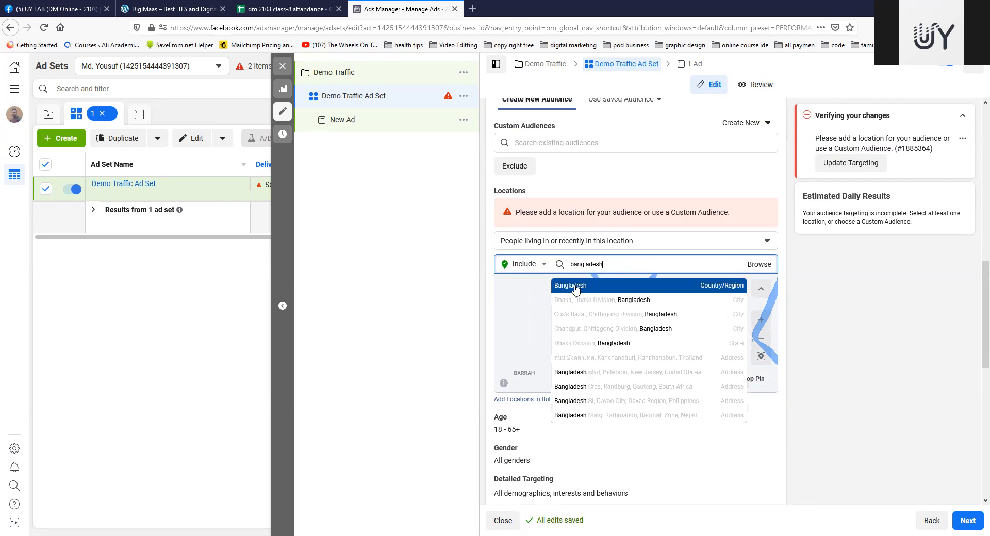
left_click(575, 286)
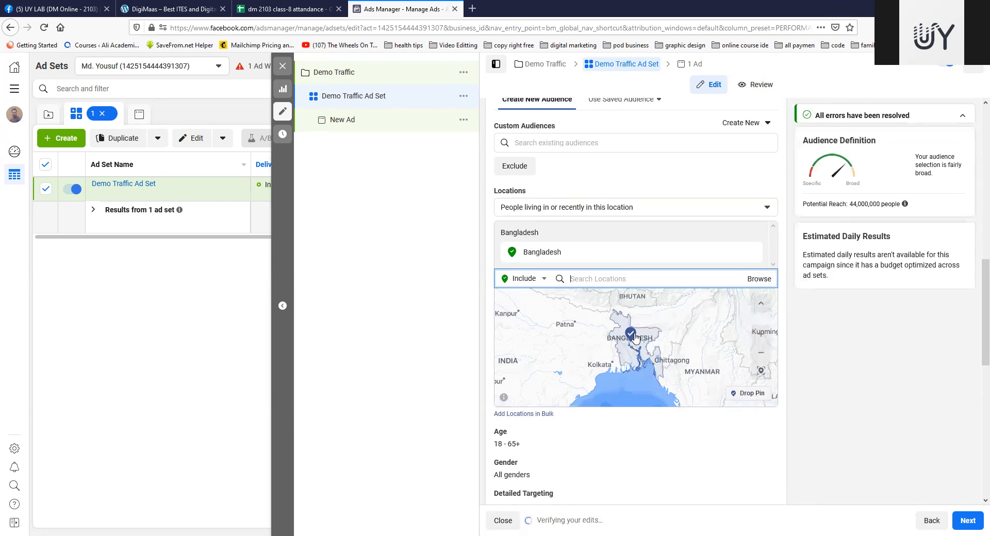
Step: Drop a location pin on Dhaka at about 23.81, 90.41 to replace the country-wide Bangladesh targeting
scroll(635, 339, "up", 5)
left_click_drag(651, 341, 653, 315)
mouse_move(660, 361)
left_mouse_down()
mouse_move(656, 317)
mouse_move(662, 342)
left_mouse_up()
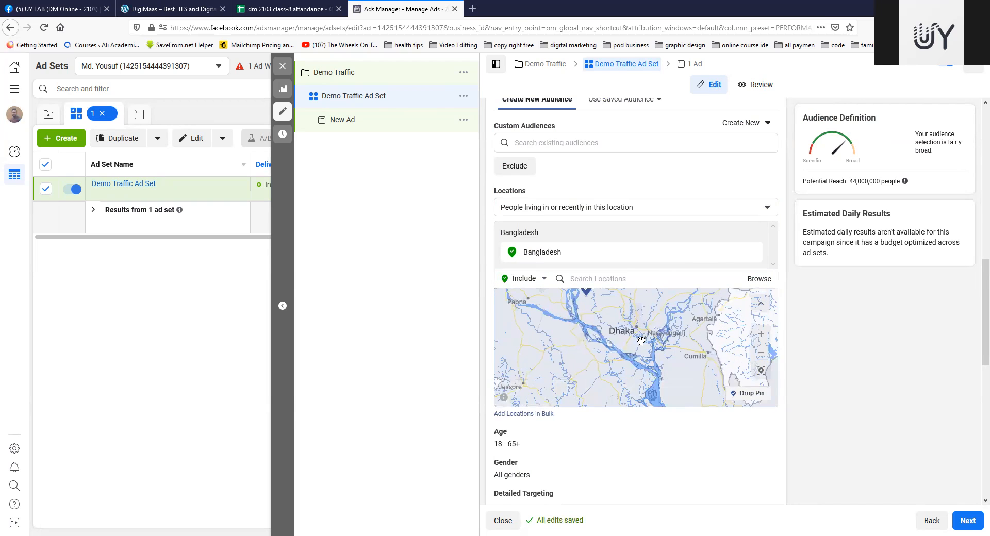
scroll(640, 340, "up", 3)
left_click_drag(606, 322, 630, 360)
scroll(641, 330, "up", 3)
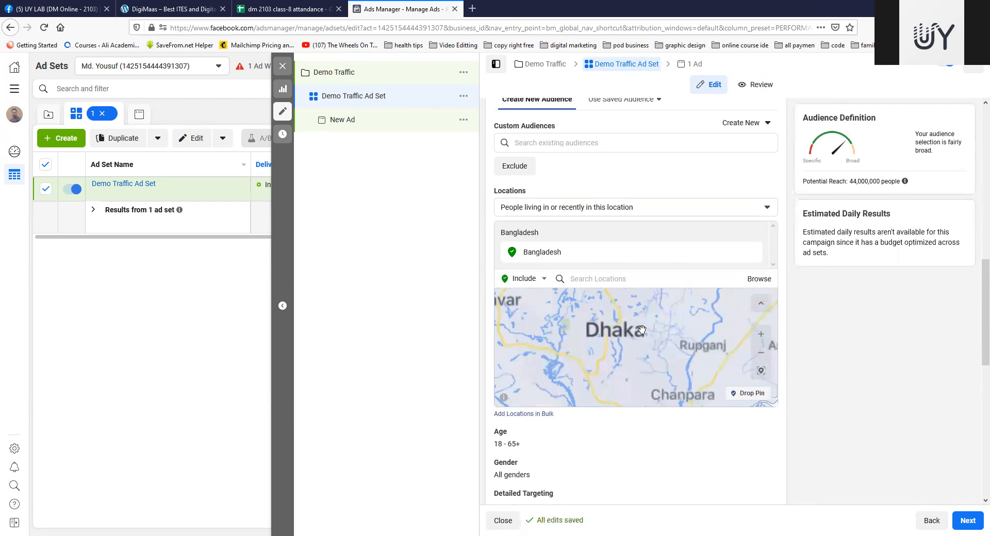
scroll(638, 341, "up", 3)
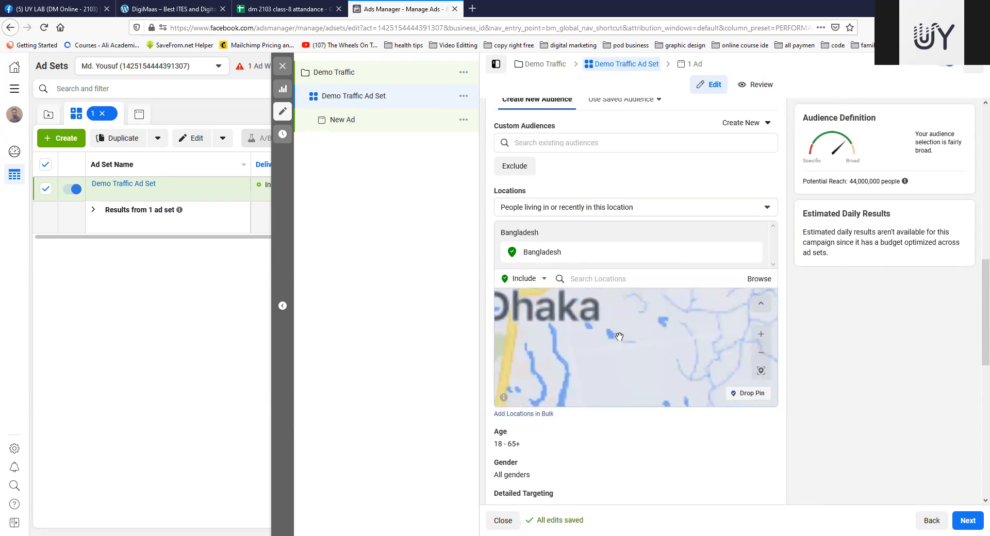
scroll(643, 350, "up", 3)
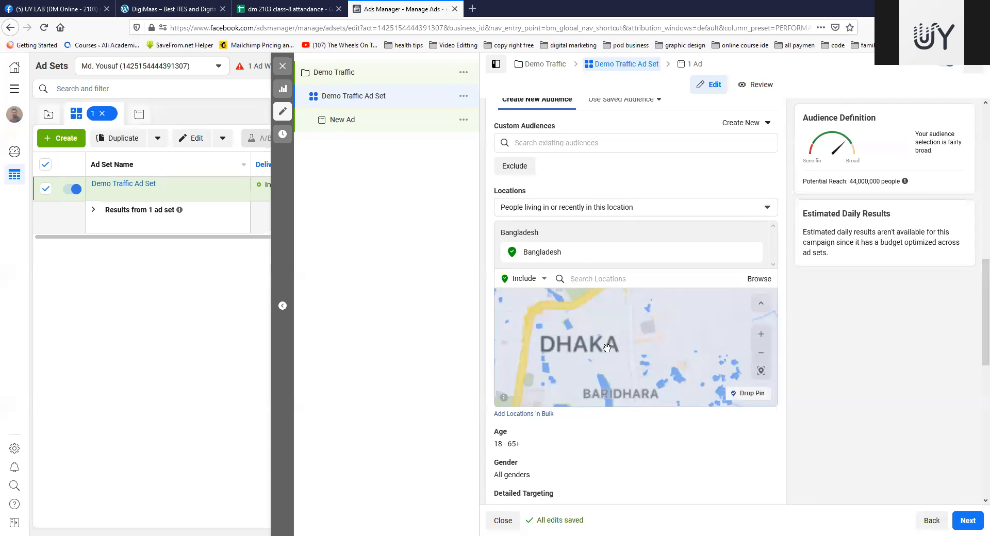
scroll(624, 341, "up", 3)
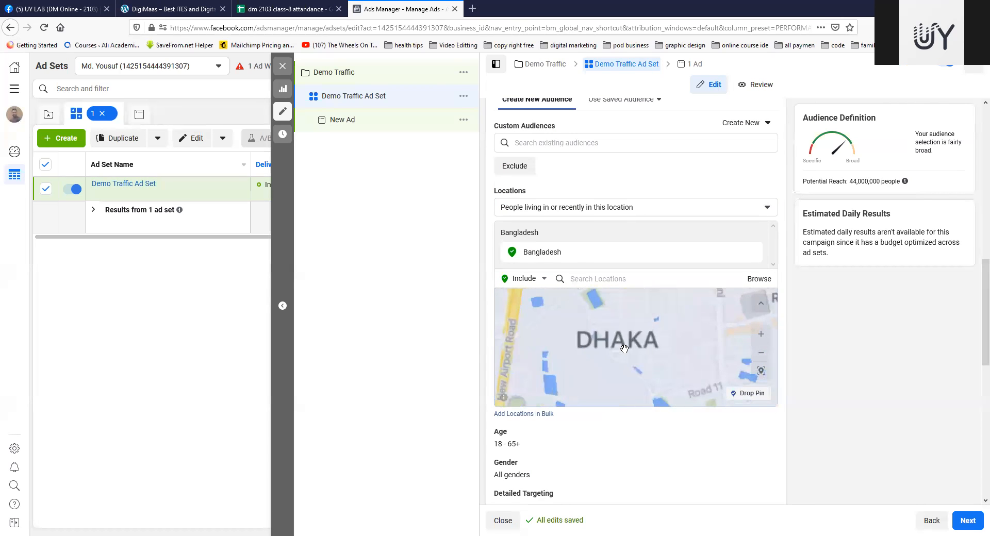
scroll(629, 340, "up", 3)
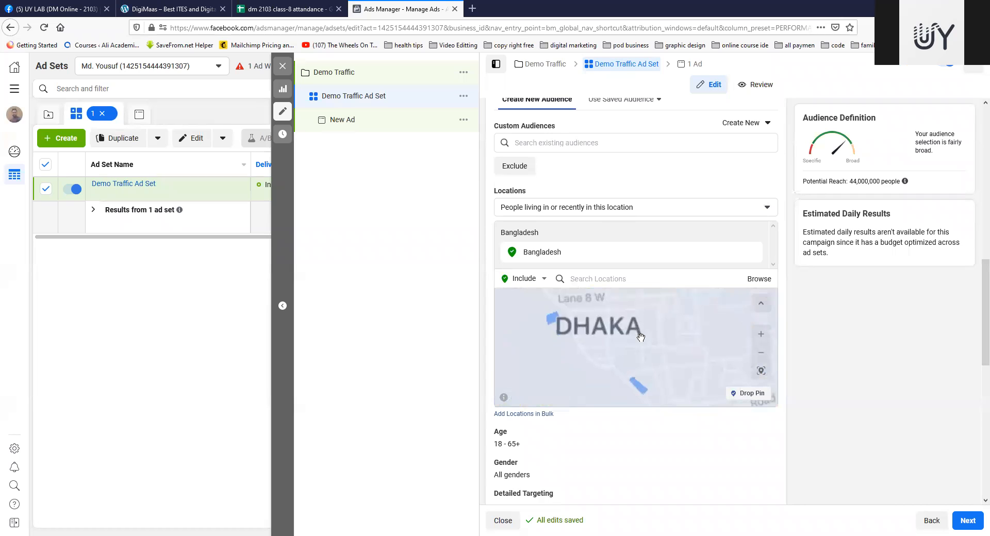
scroll(617, 332, "down", 2)
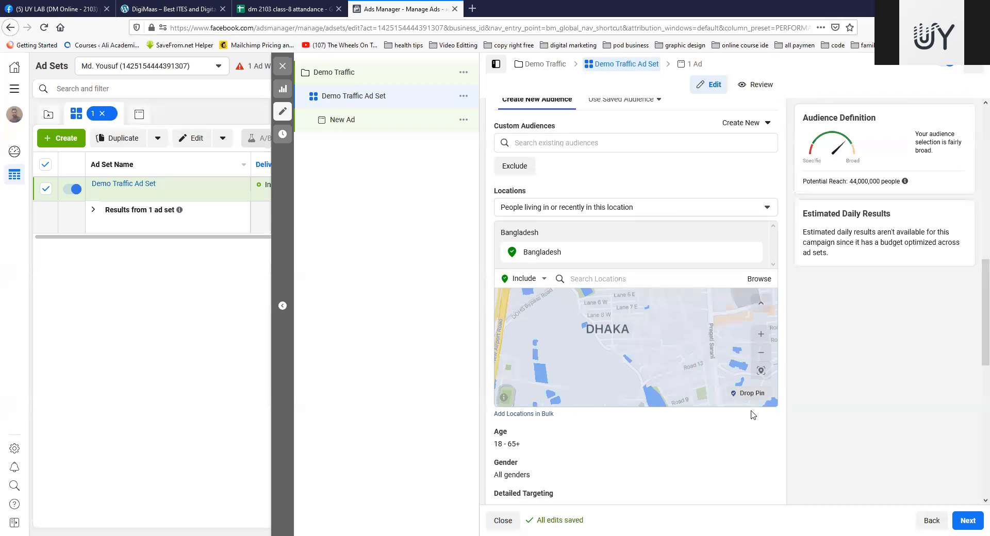
left_click(606, 329)
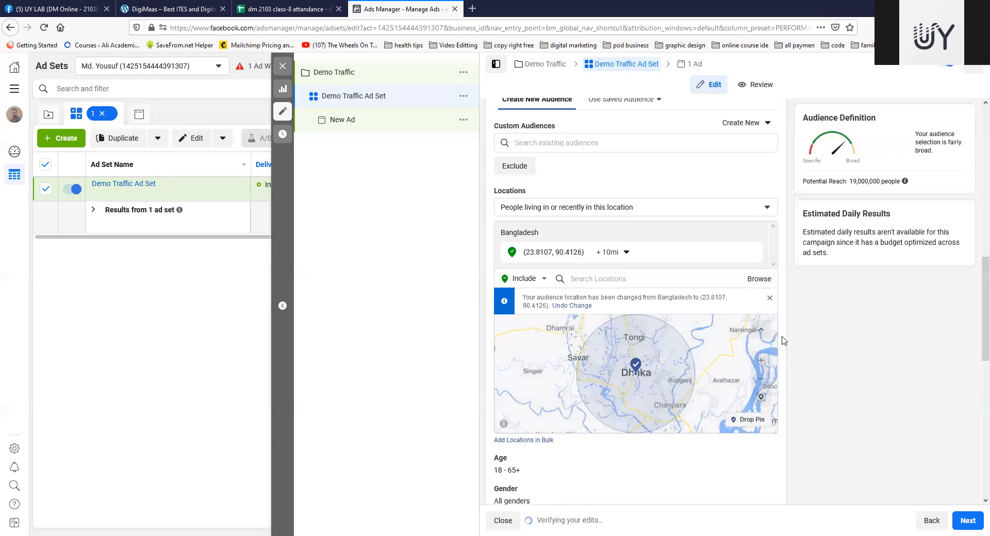
Step: Try radii of 1 mi and 50 mi for the Dhaka pin, ending back at 1 mi
left_click(611, 252)
left_click_drag(606, 285, 599, 287)
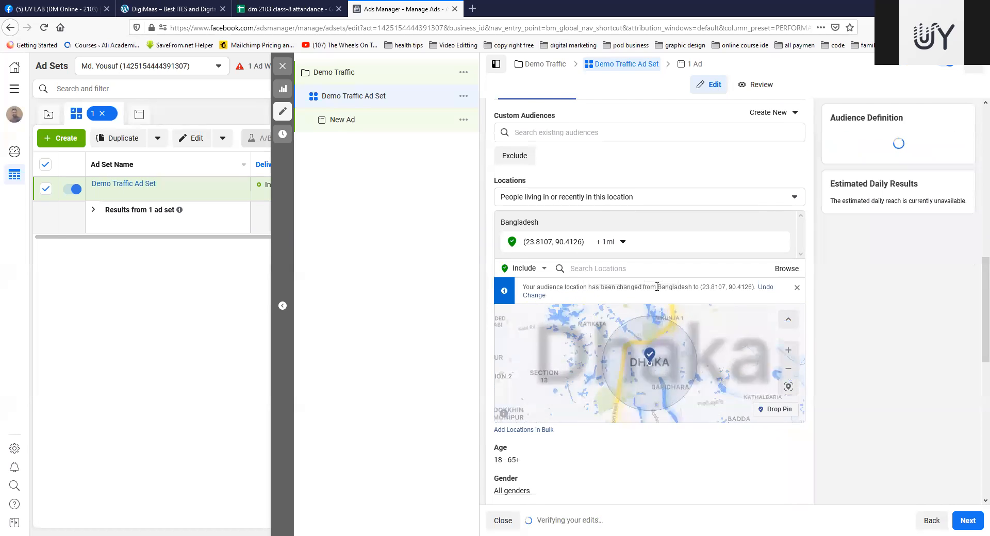
left_click(620, 255)
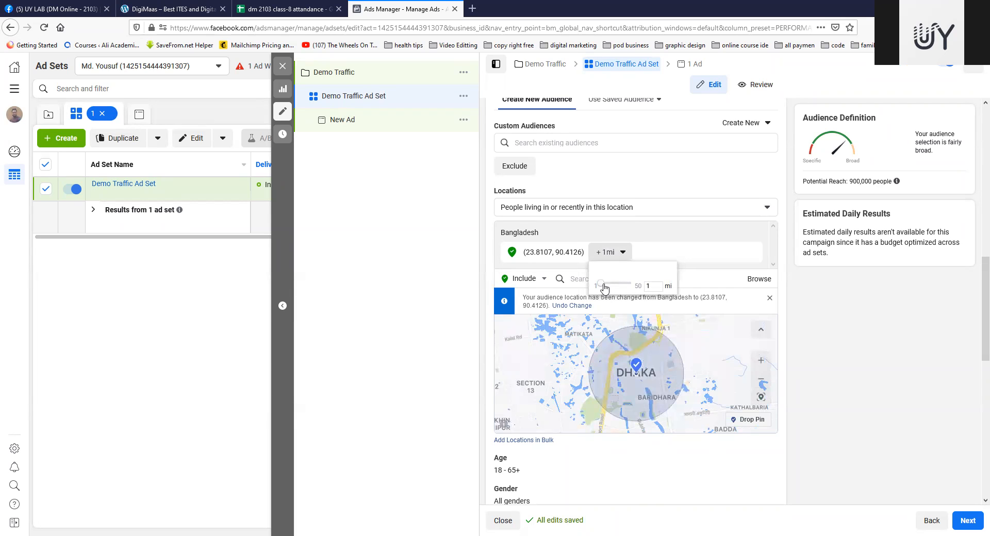
left_click_drag(600, 284, 666, 295)
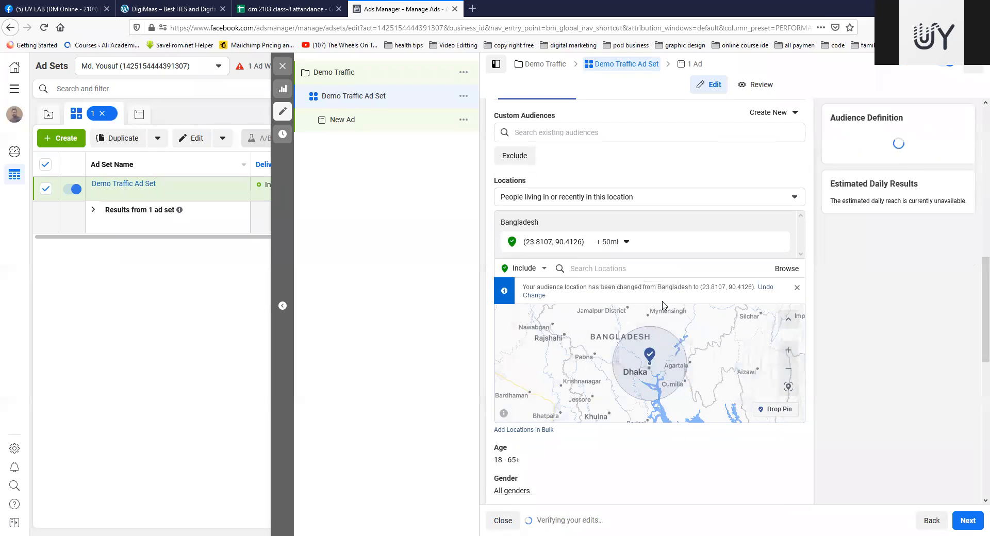
left_click(627, 256)
left_click_drag(632, 284, 598, 285)
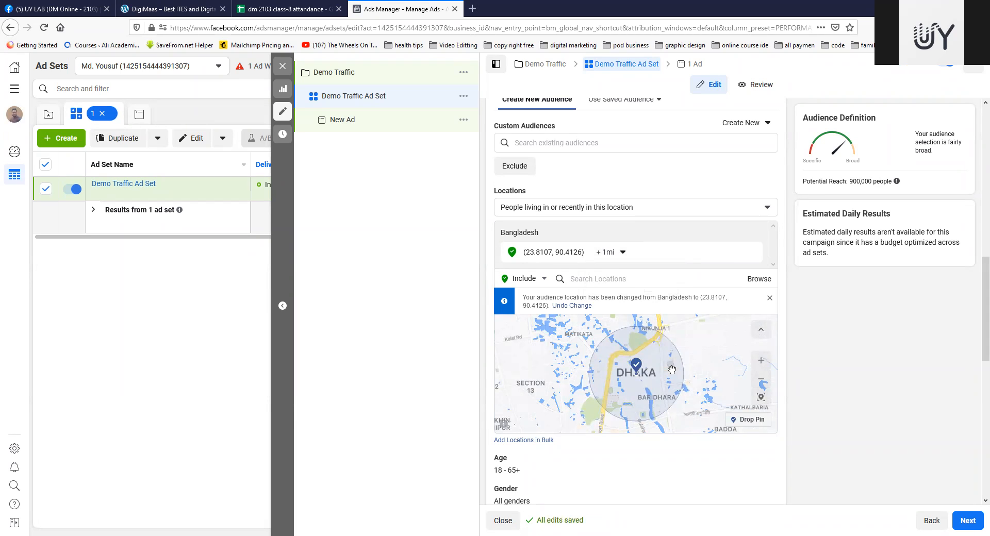
Step: Set the Dhaka pin's radius to 4 mi
left_click_drag(579, 382, 634, 373)
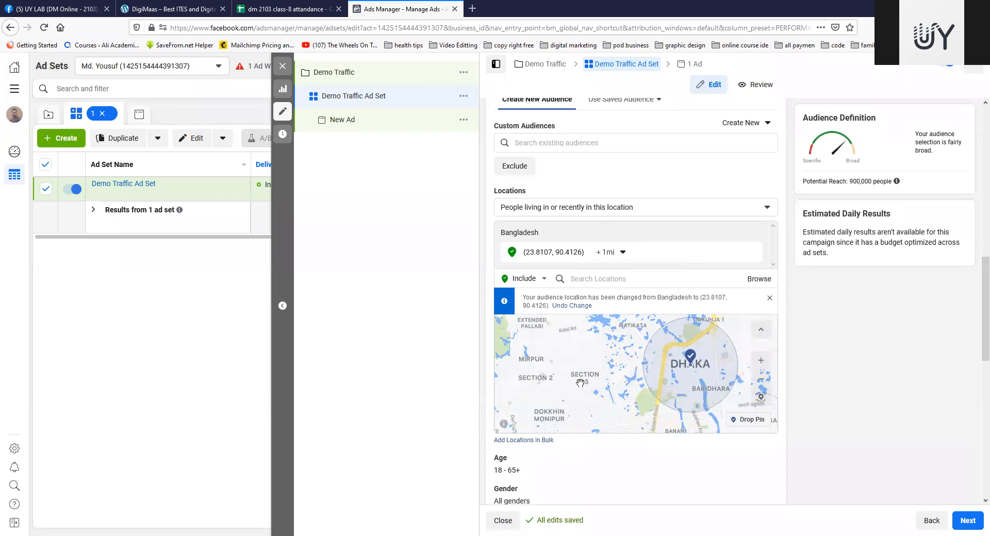
left_click_drag(586, 394, 591, 379)
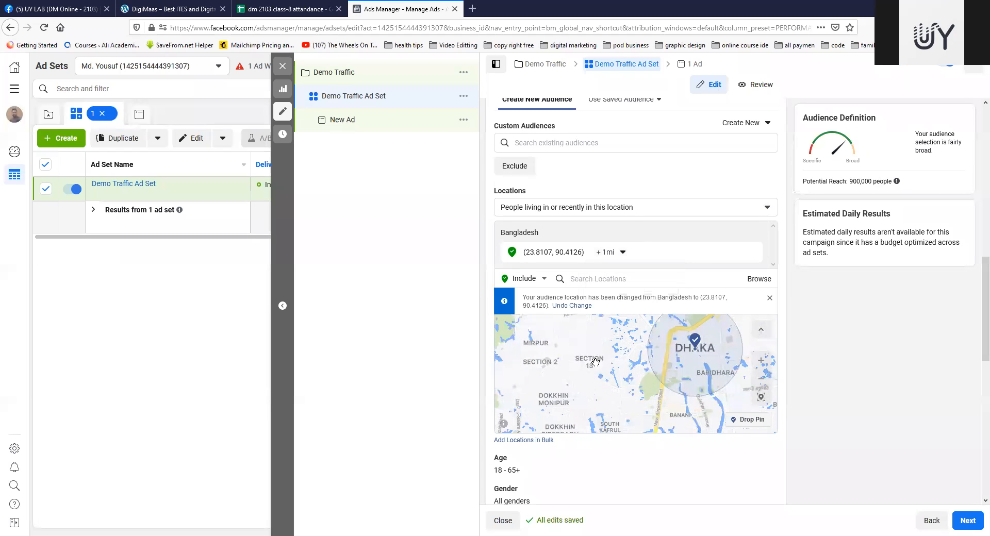
left_click_drag(636, 377, 603, 335)
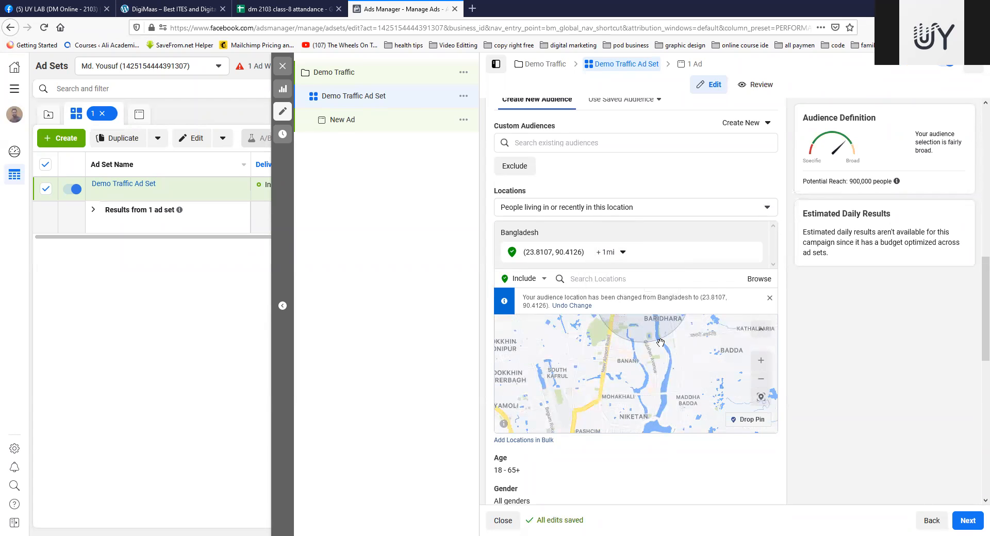
left_click_drag(650, 333, 639, 377)
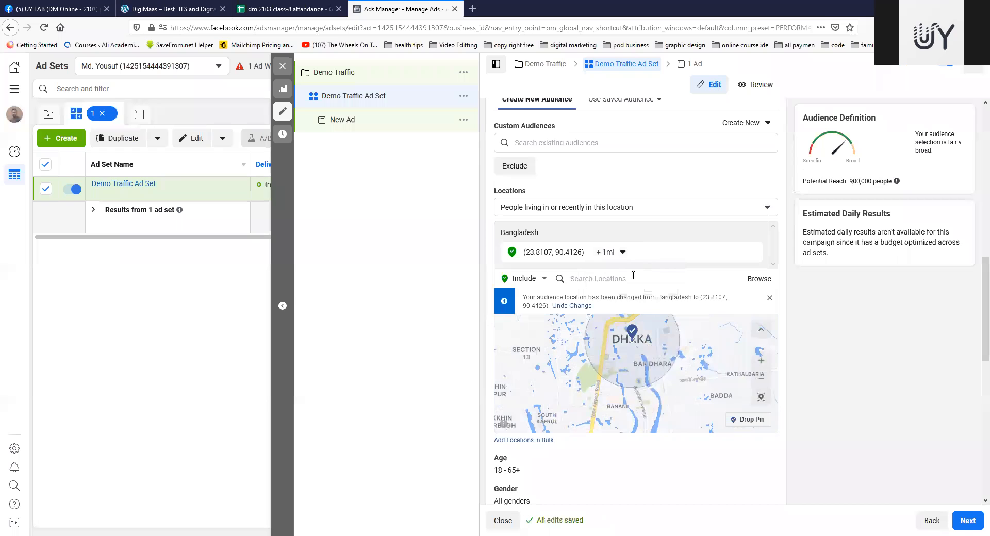
left_click(622, 254)
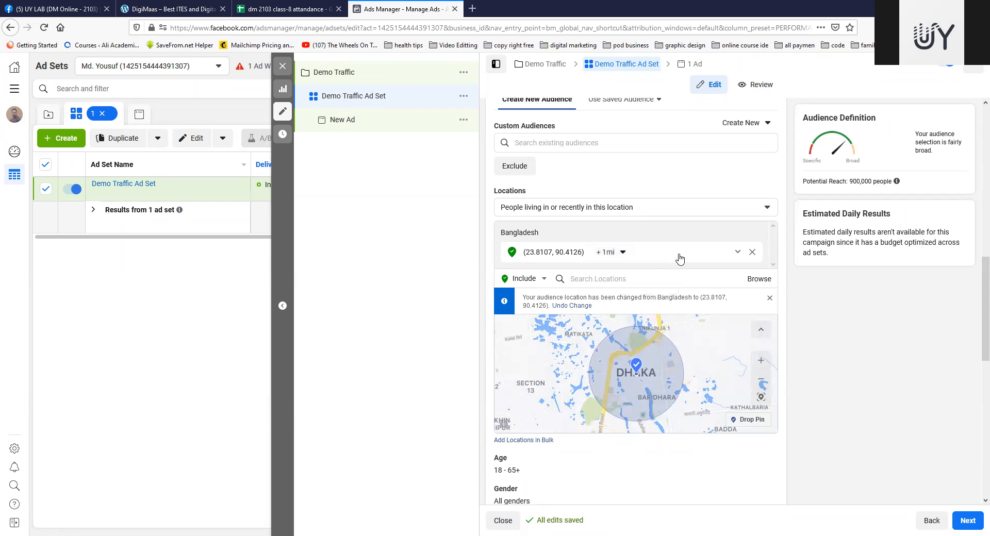
left_click(623, 252)
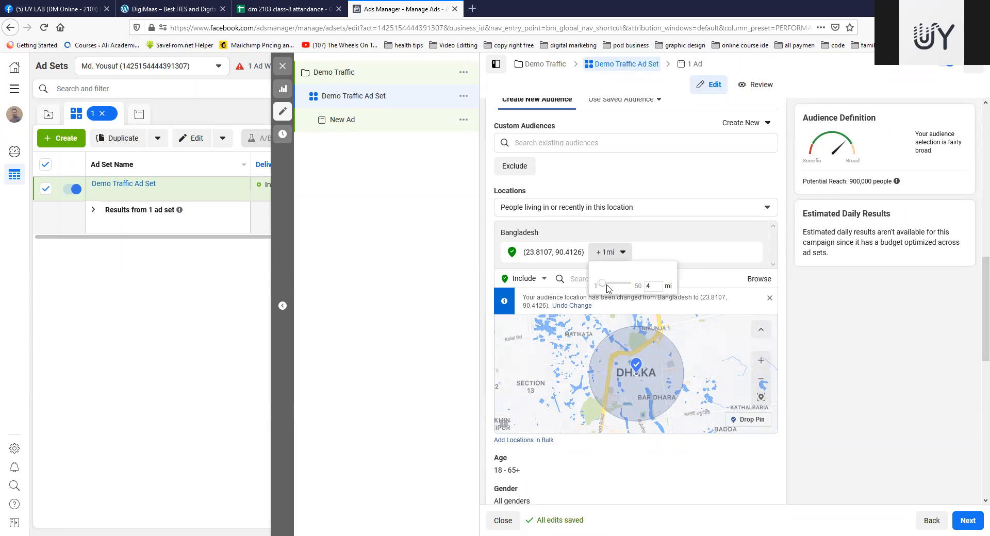
left_click(752, 267)
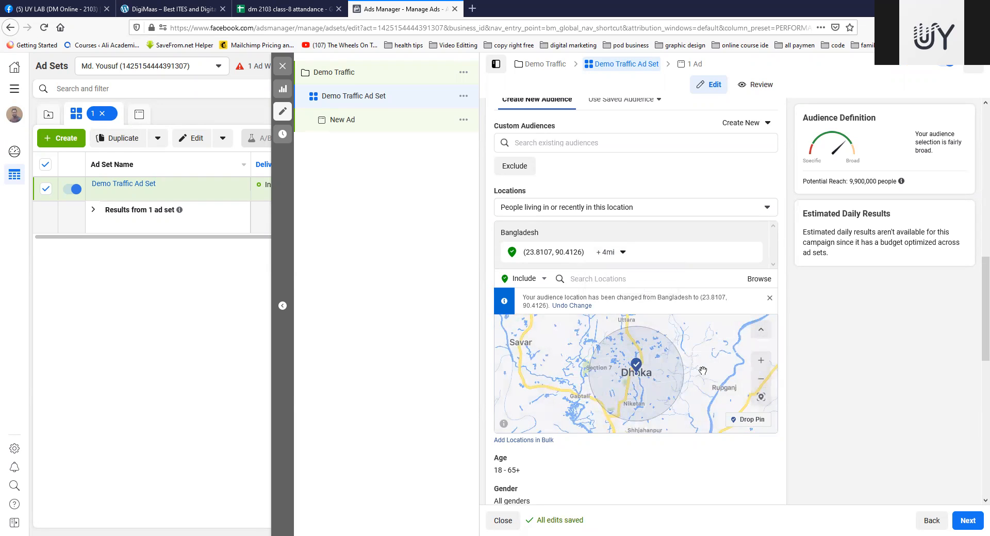
Step: Drop a second location pin on Savar, northwest of Dhaka, at about 23.85, 90.26
left_click_drag(692, 351, 665, 335)
left_click_drag(689, 396, 685, 349)
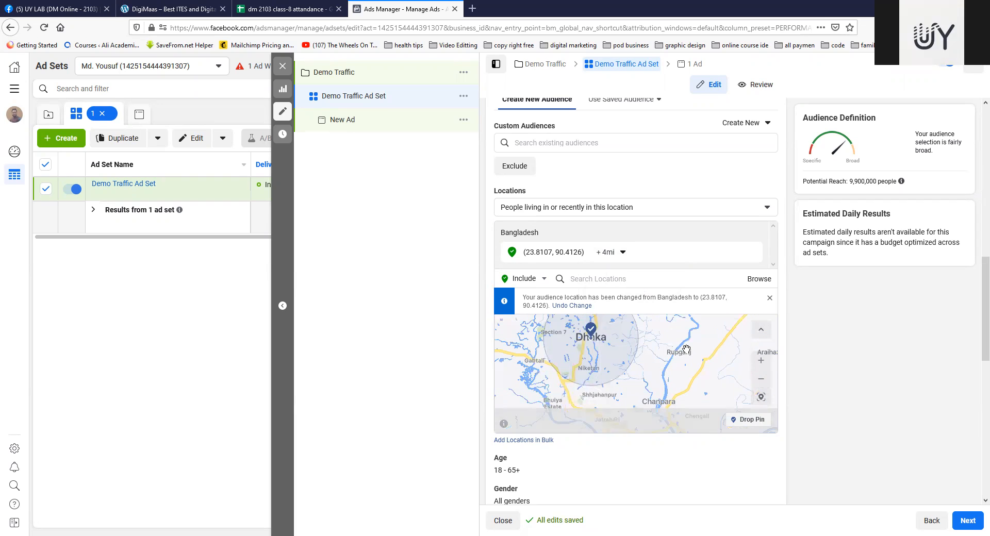
left_click_drag(617, 367, 690, 392)
left_click_drag(688, 354, 680, 383)
left_click(750, 420)
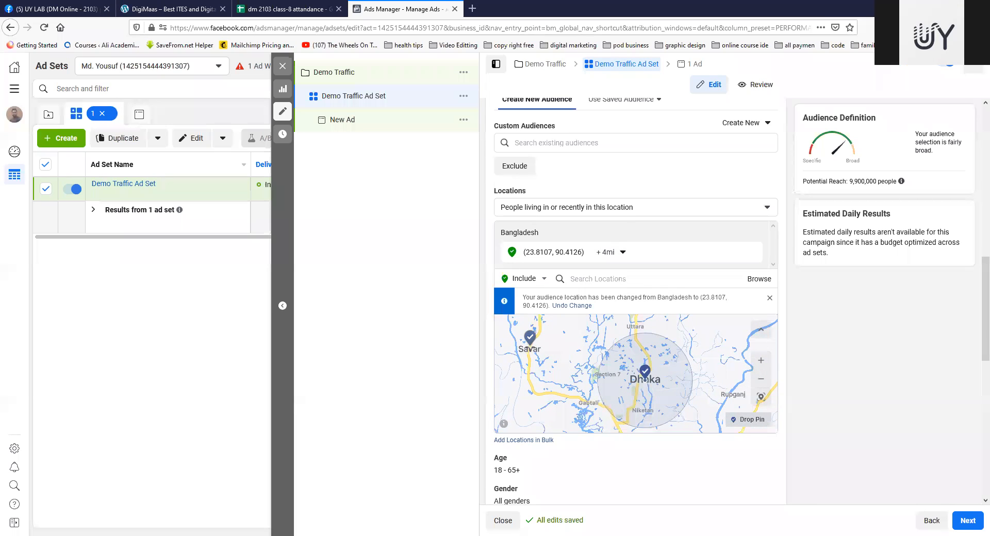
left_click(530, 347)
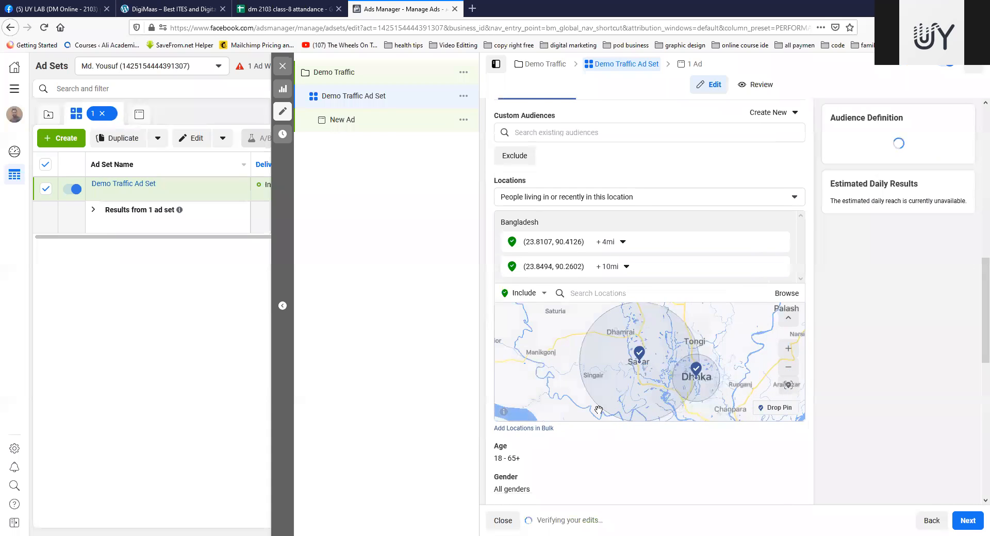
Step: Set the Savar pin's radius to 5 mi
left_click(626, 277)
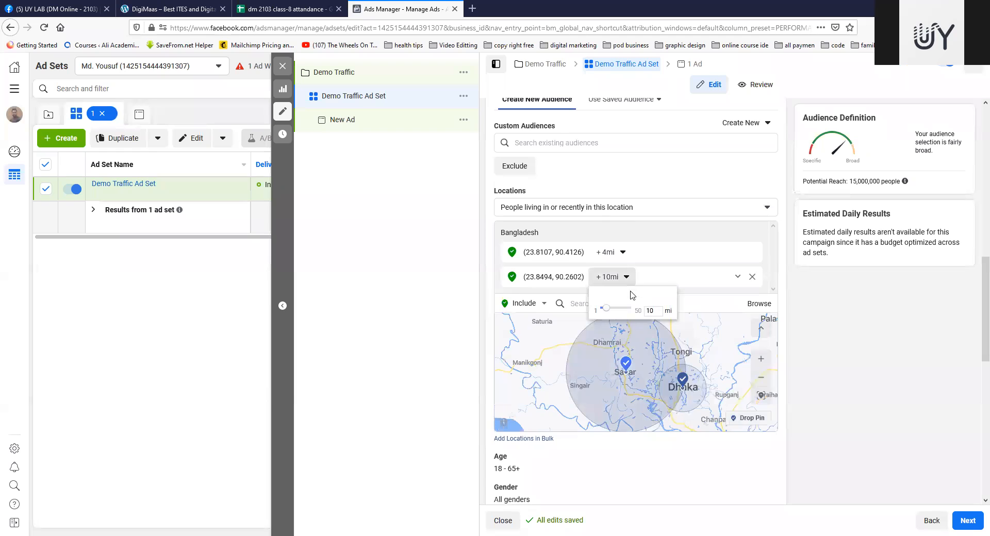
left_click_drag(608, 313, 607, 314)
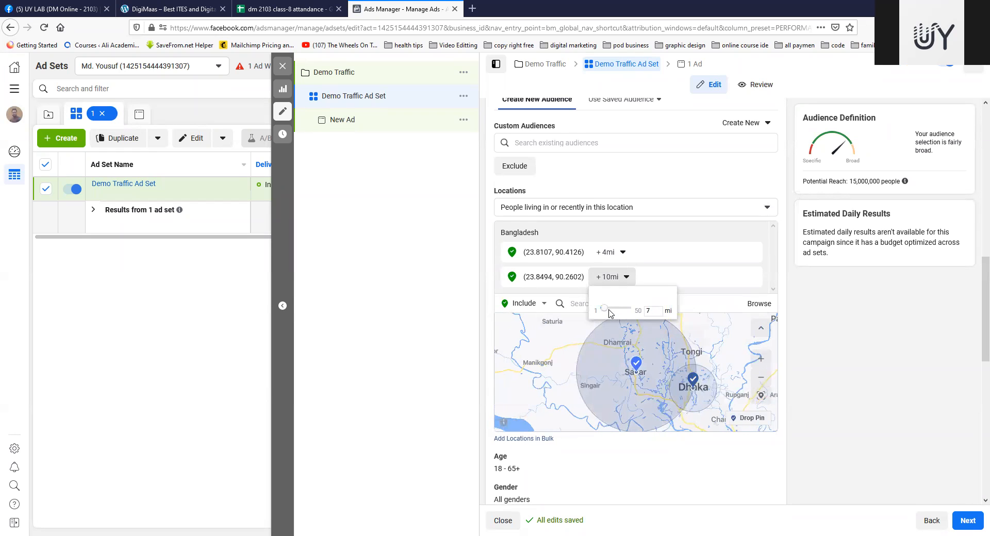
left_click(731, 276)
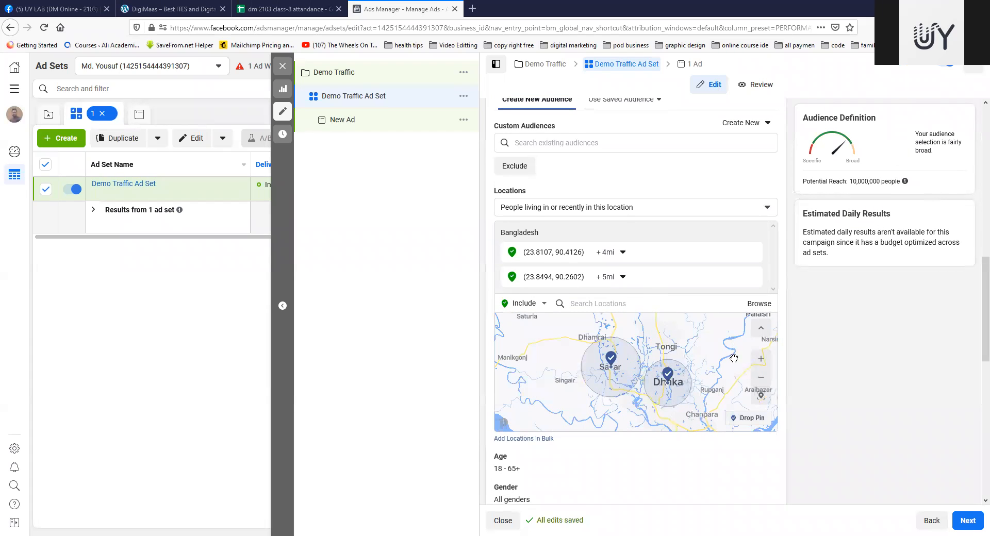
Step: Drop a third location pin on Gazipur, north of Tongi, at about 24.00, 90.42
left_click_drag(728, 359, 690, 379)
left_click_drag(652, 349, 656, 358)
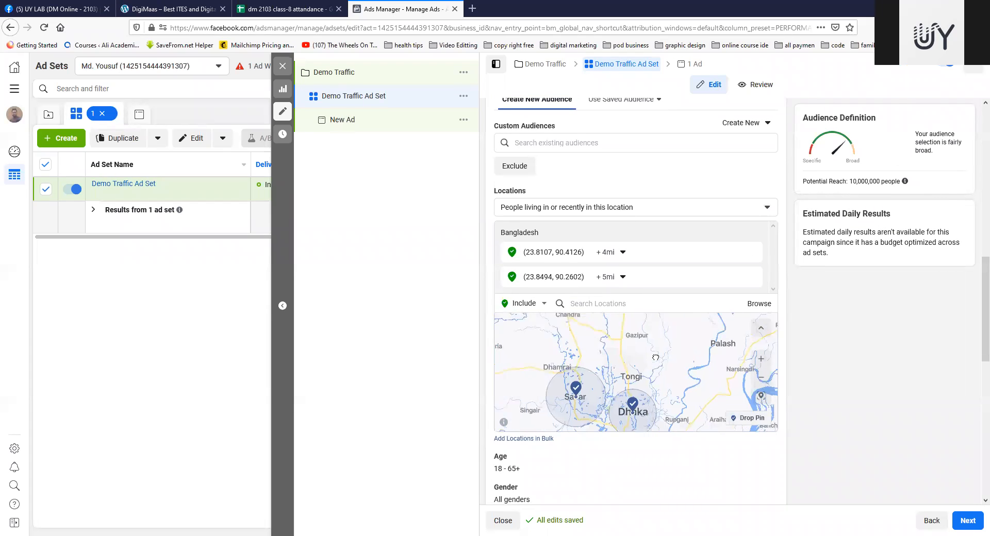
left_click(747, 418)
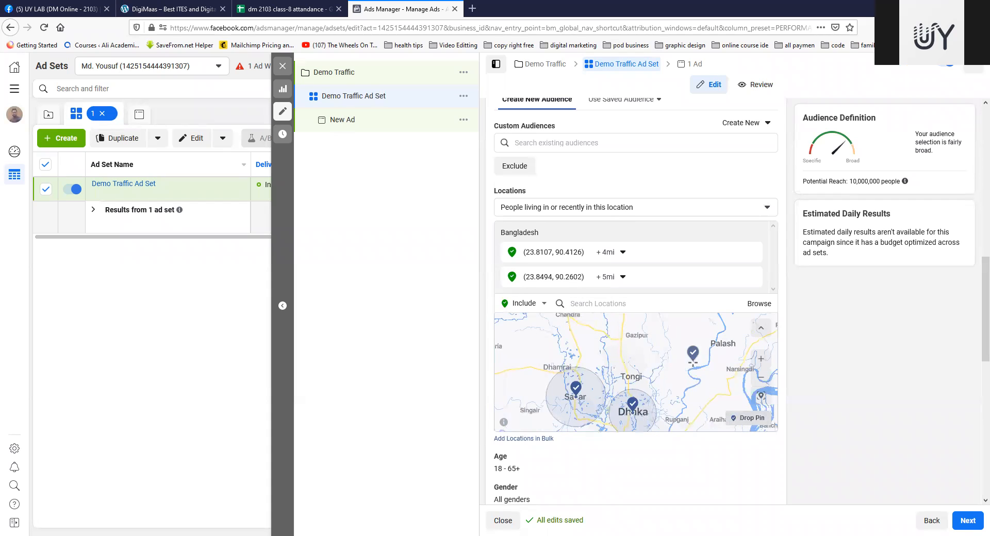
left_click(637, 335)
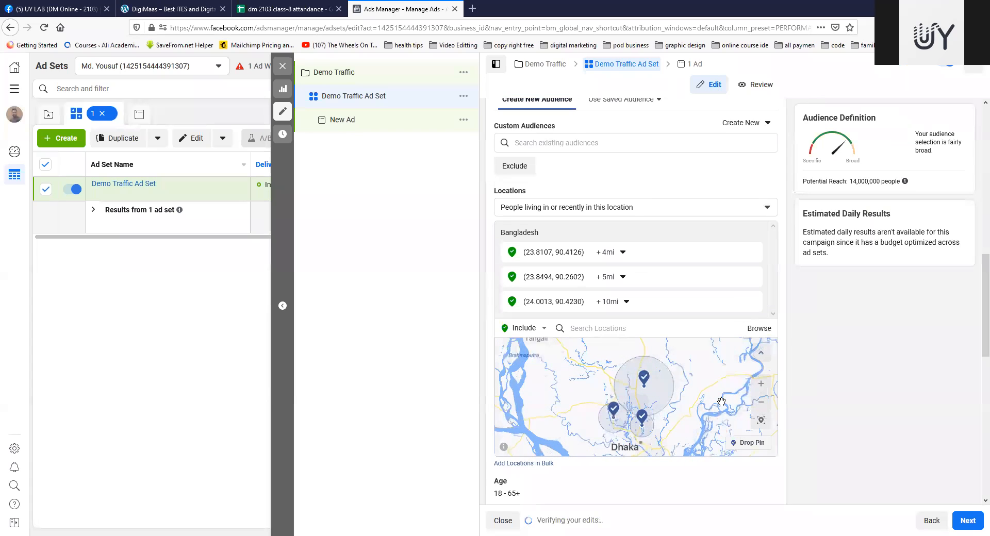
left_click_drag(704, 429, 675, 366)
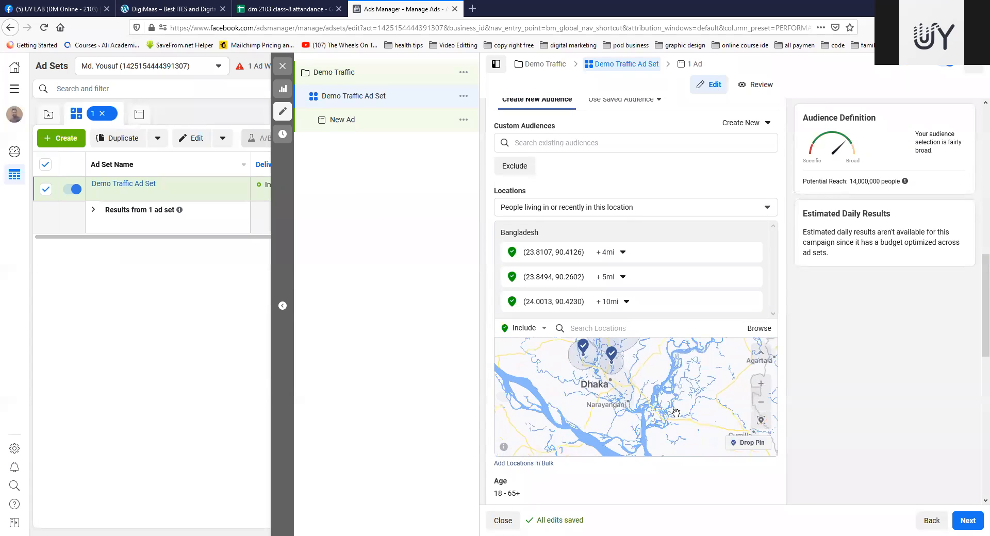
Step: Drop a fourth location pin just south of Dhaka, at about 23.60, 90.38
left_click(751, 442)
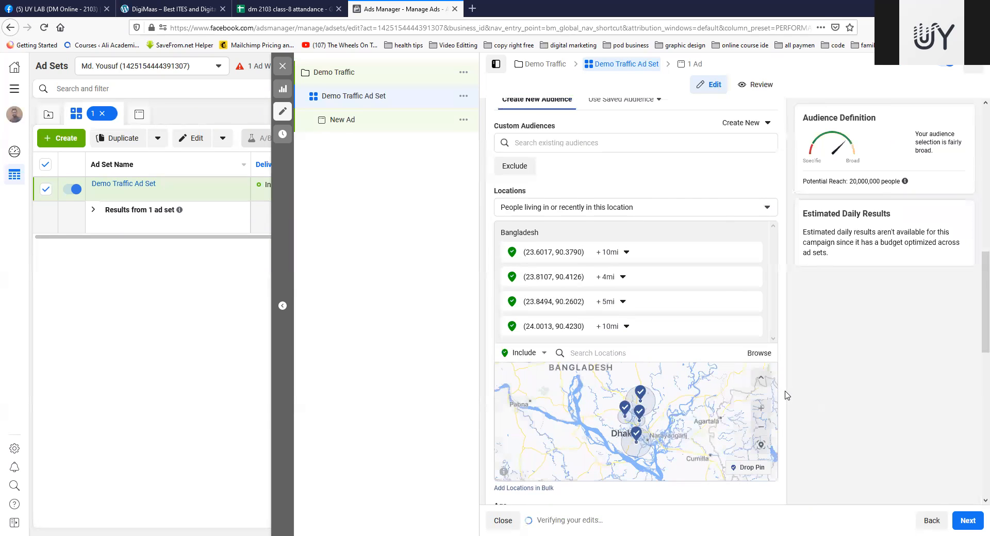
left_click_drag(575, 432, 625, 400)
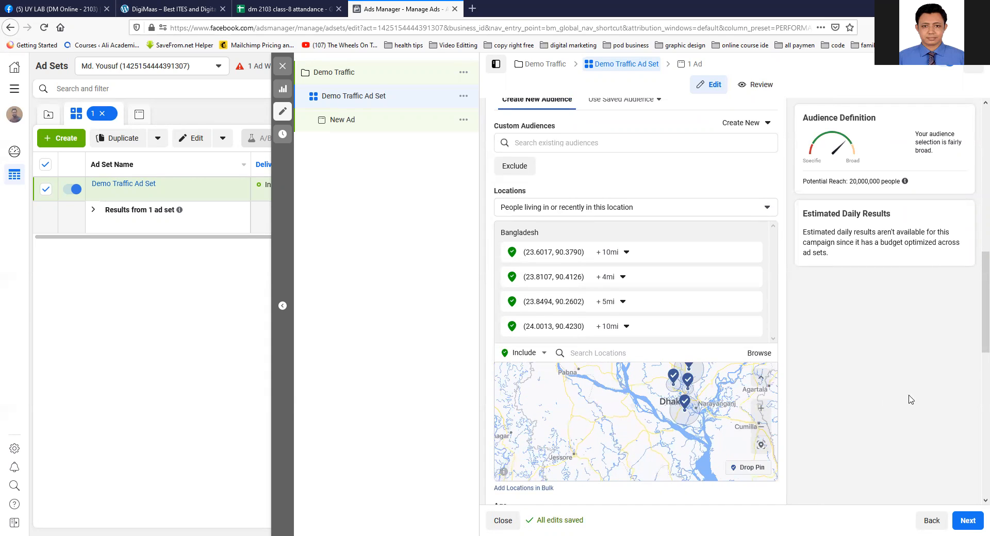
left_click_drag(729, 395, 680, 419)
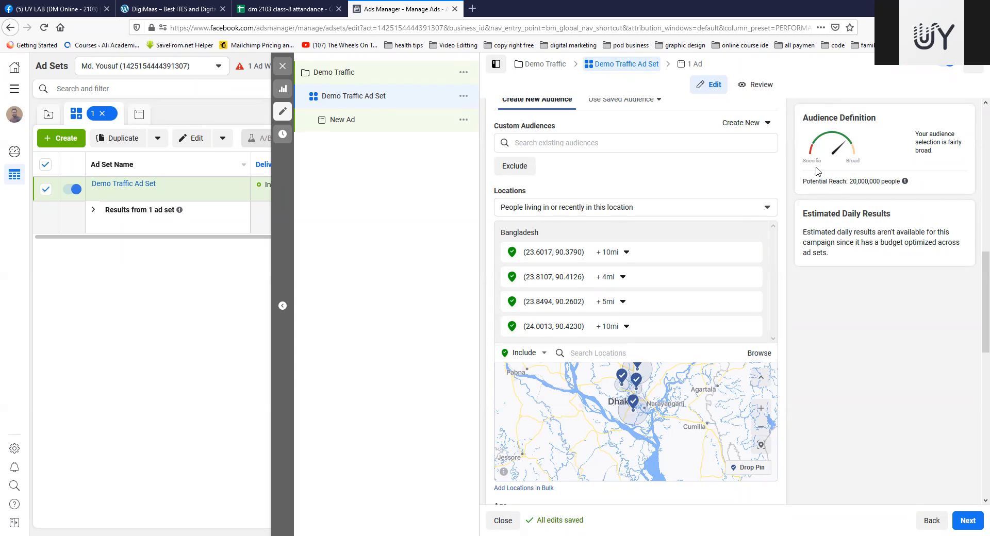
Step: Examine the audience's potential reach and the explanation of how that number is estimated
left_click_drag(802, 181, 882, 181)
left_click(833, 184)
left_click(868, 180)
left_click_drag(848, 181, 873, 183)
left_click_drag(849, 182, 880, 181)
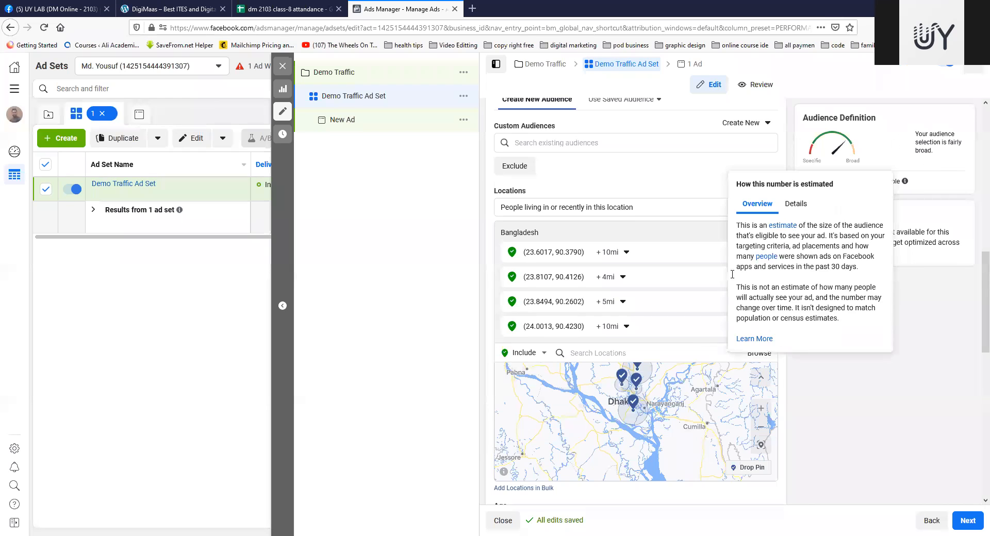
left_click(409, 277)
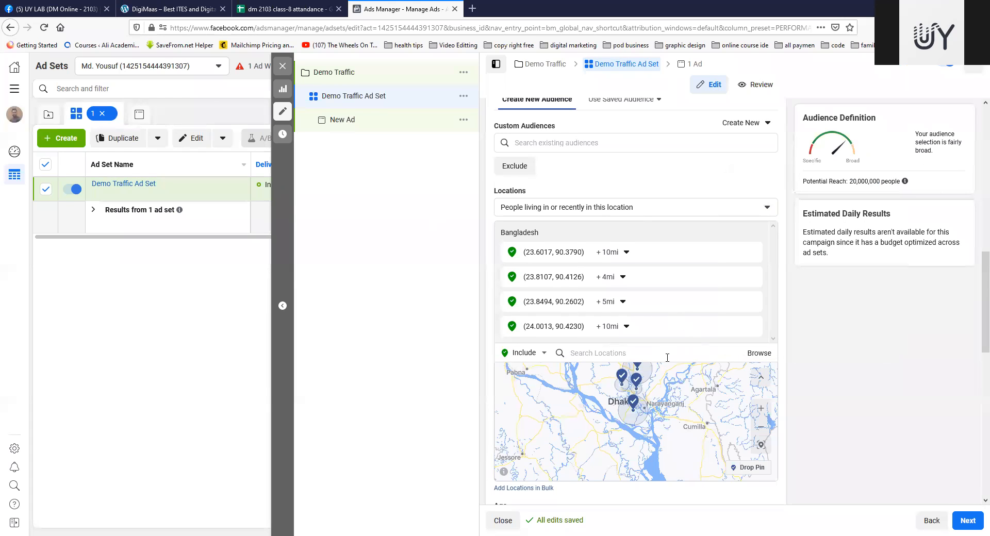
Step: Remove the Gazipur pin at 24.0013, 90.4230 from the targeted locations
scroll(668, 356, "down", 4)
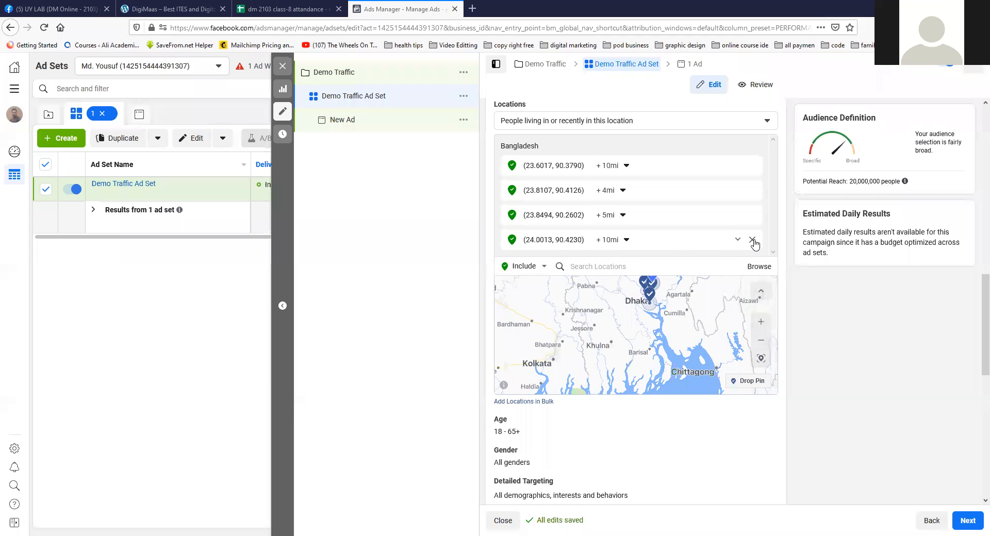
left_click(752, 240)
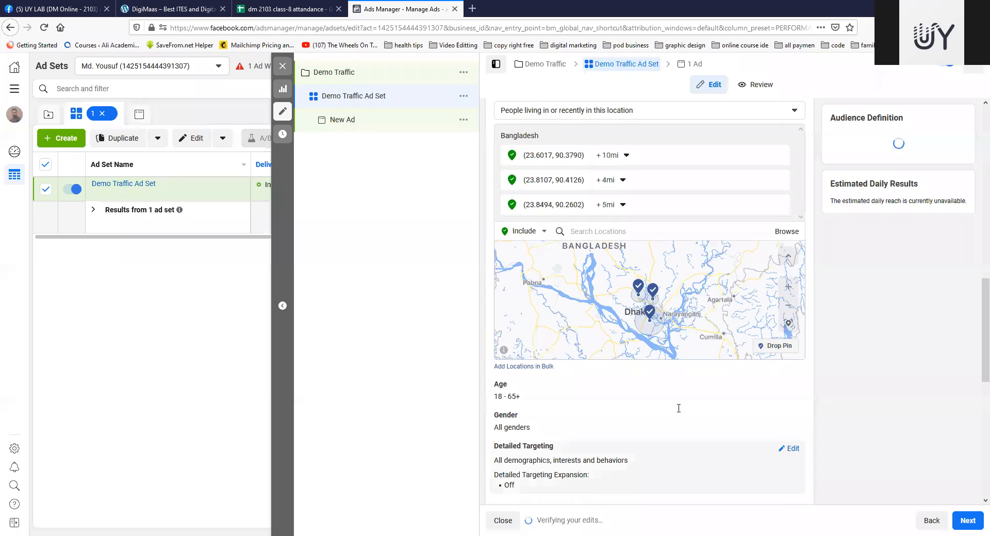
Step: Set the audience's minimum age to 24
scroll(711, 384, "down", 3)
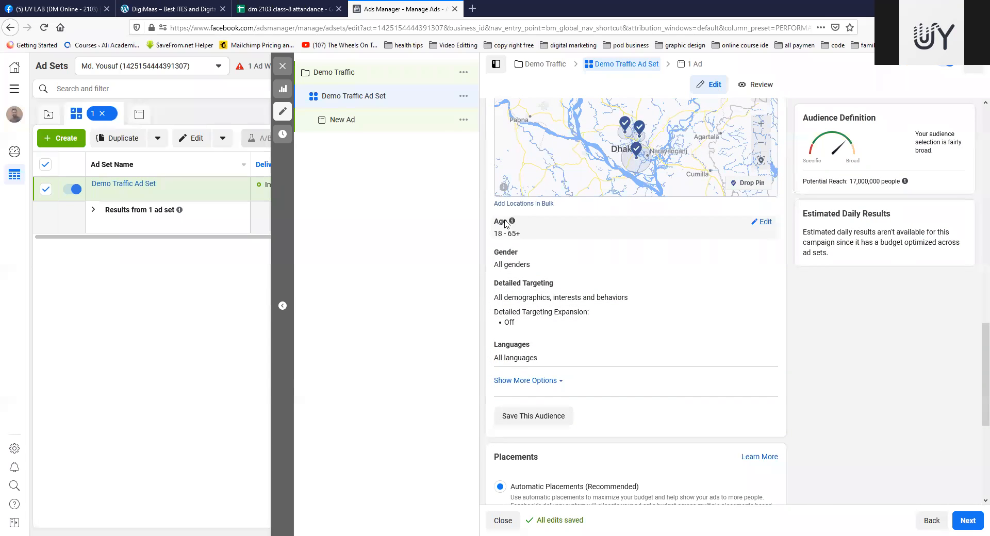
left_click(762, 222)
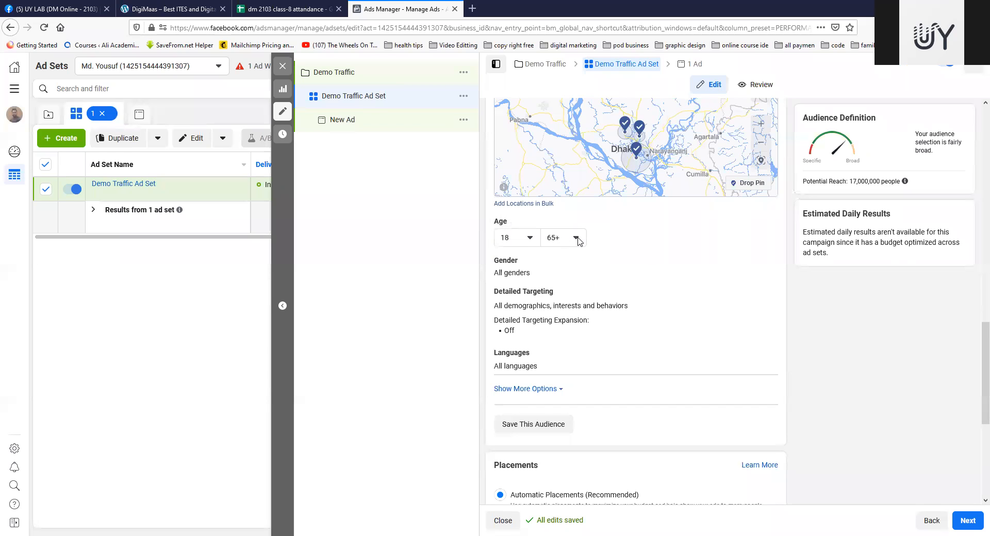
left_click(530, 240)
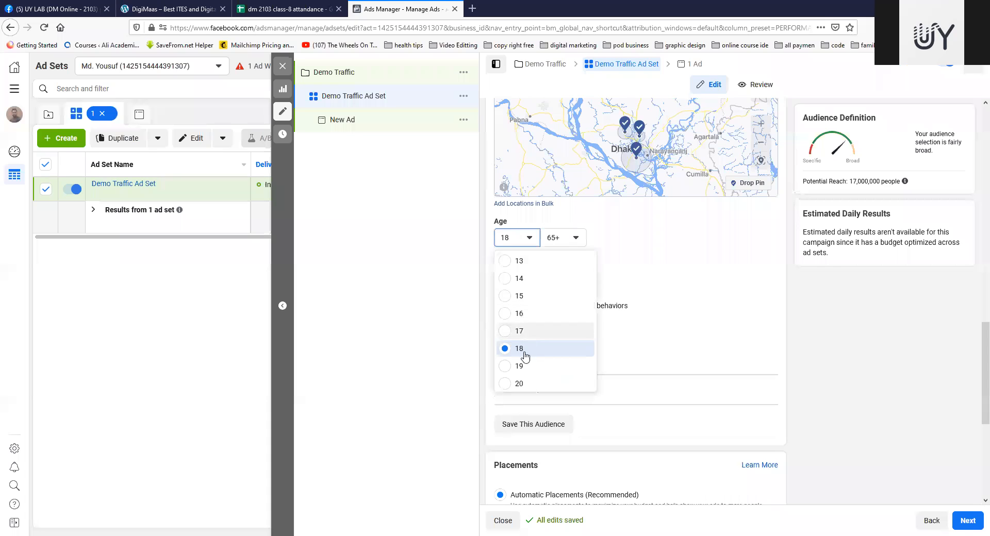
scroll(524, 335, "down", 1)
scroll(528, 360, "down", 1)
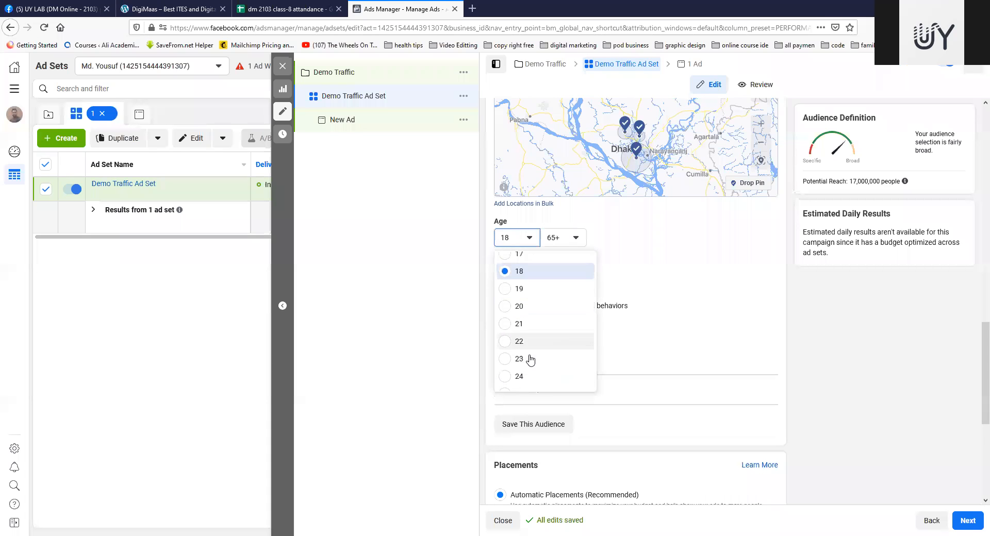
left_click(546, 366)
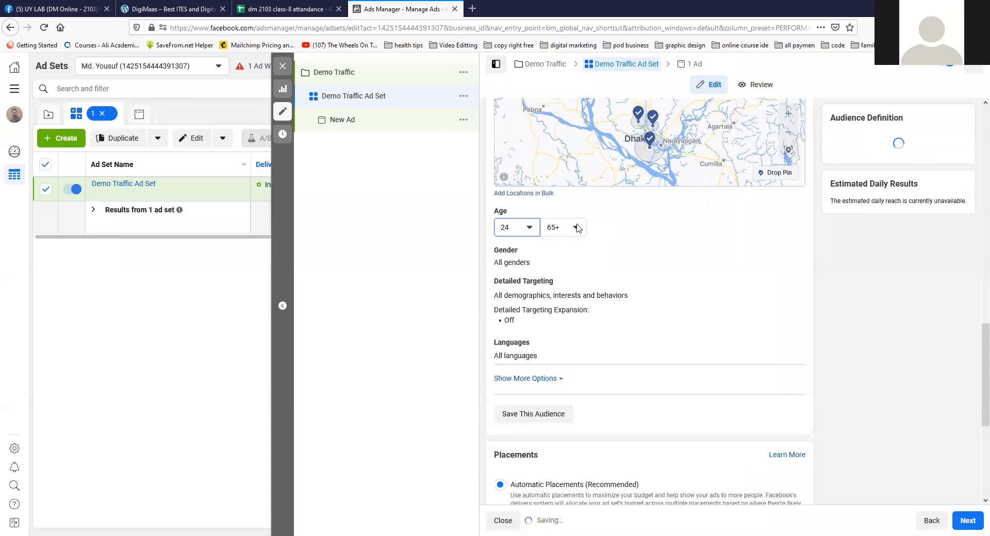
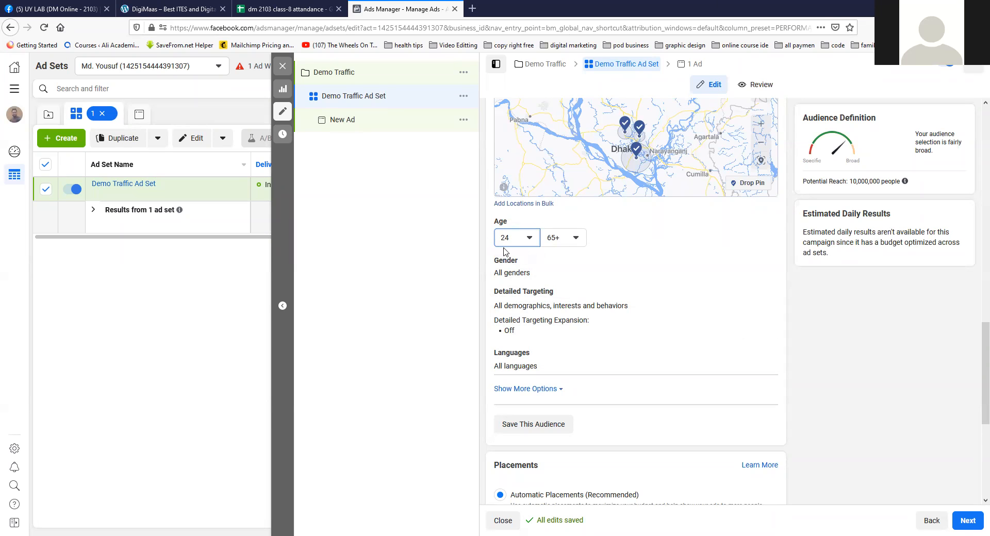
Step: Set the audience's maximum age to 36
left_click(575, 238)
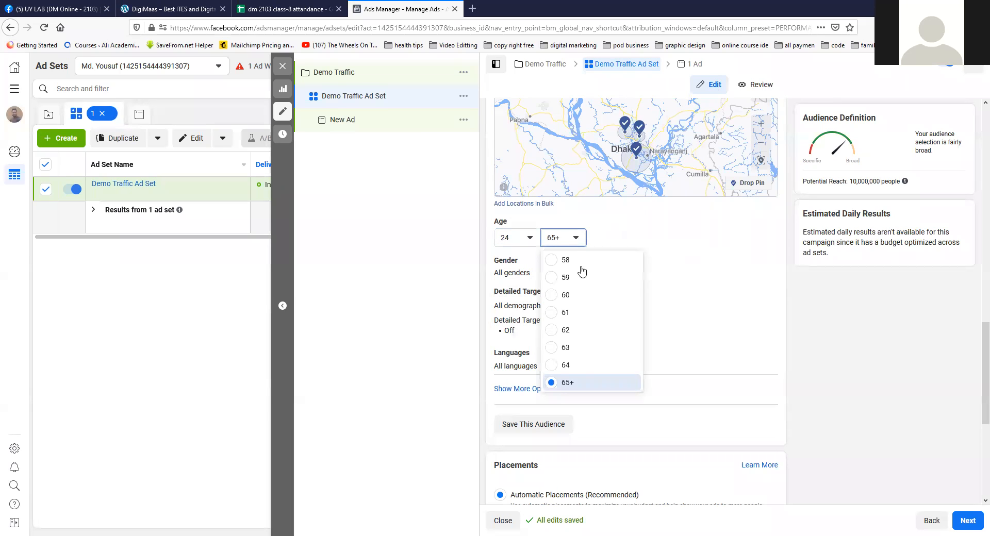
scroll(569, 316, "up", 3)
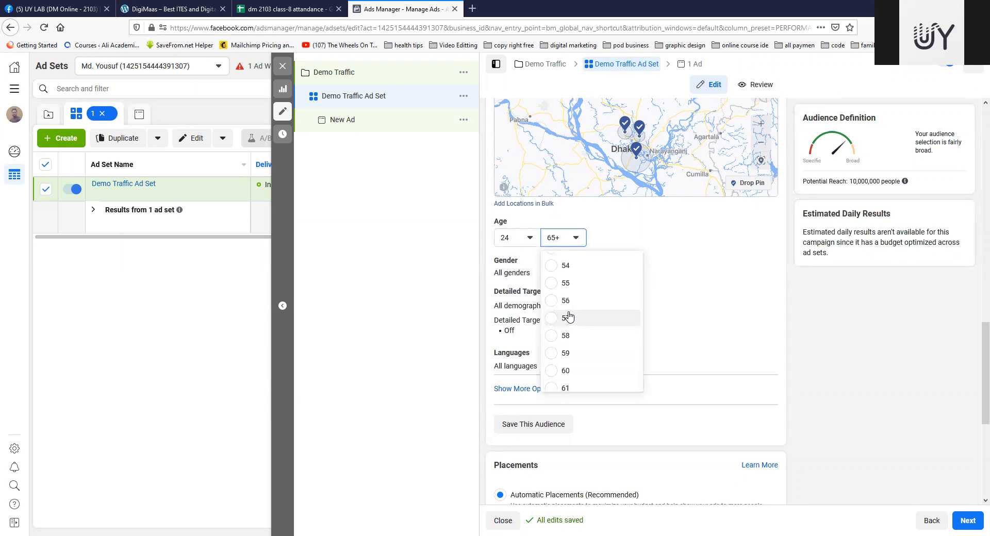
scroll(569, 316, "up", 5)
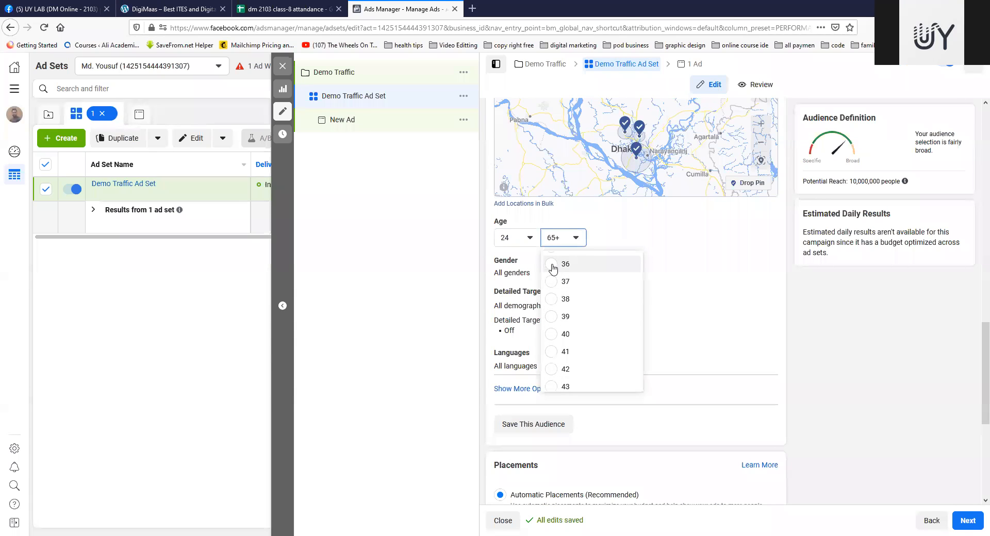
left_click(552, 266)
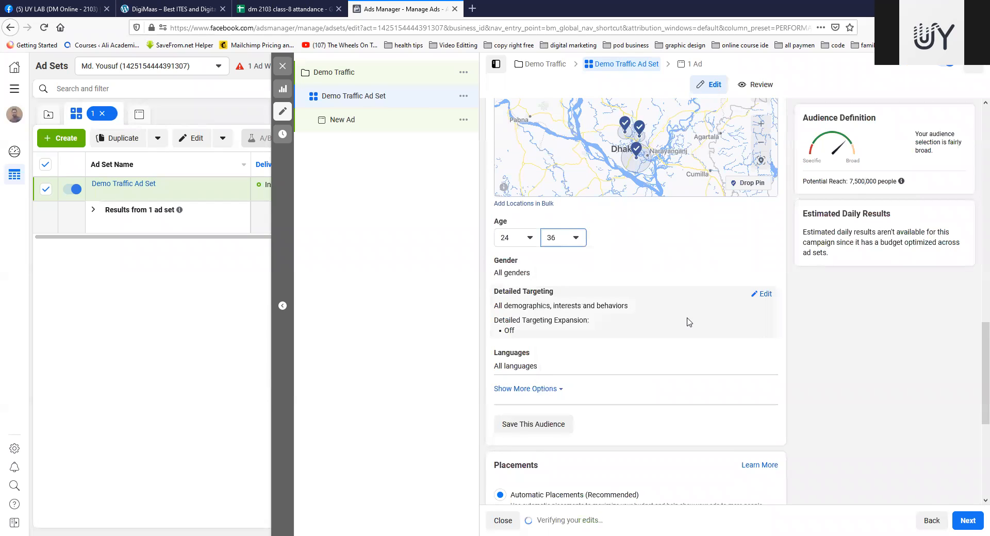
Step: Limit the audience's gender to Women
scroll(689, 322, "down", 1)
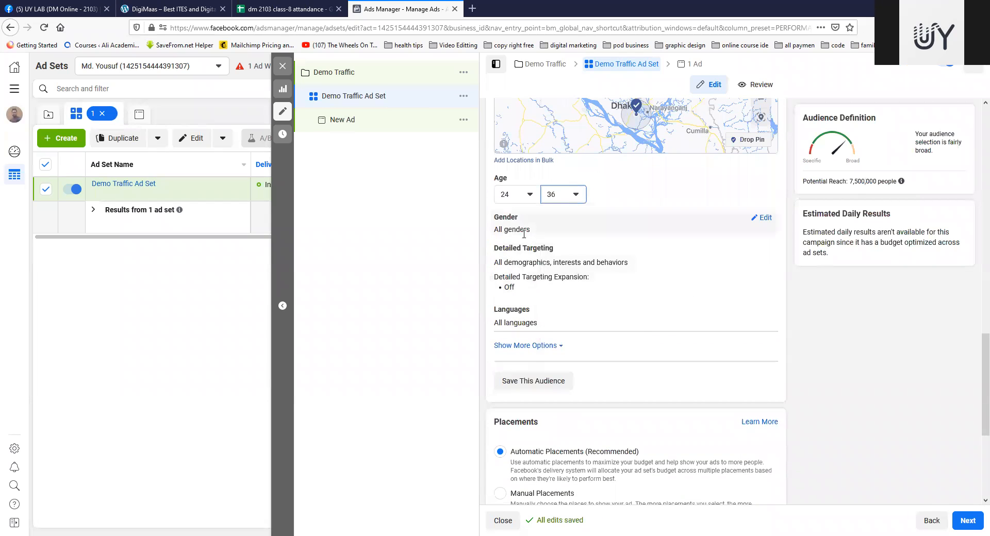
left_click(764, 219)
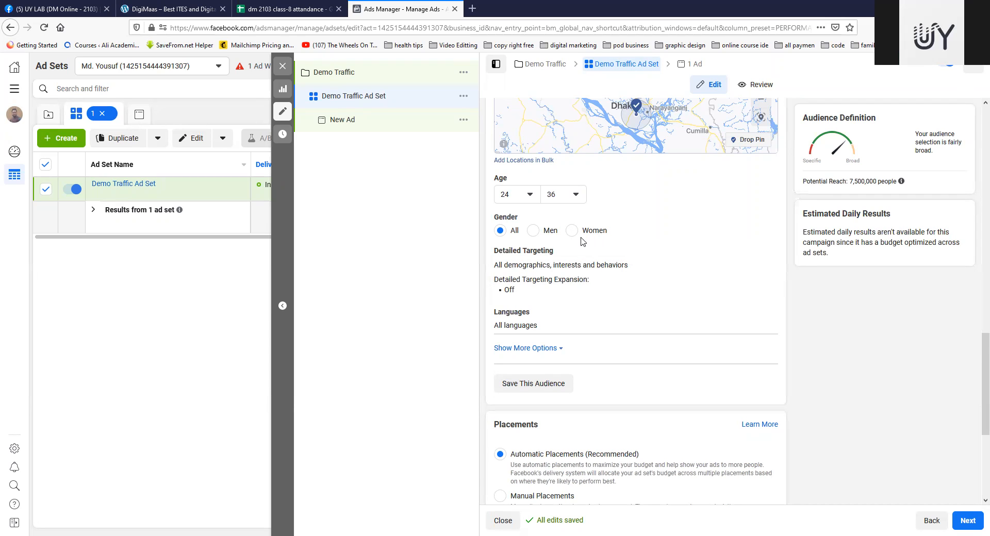
left_click(571, 231)
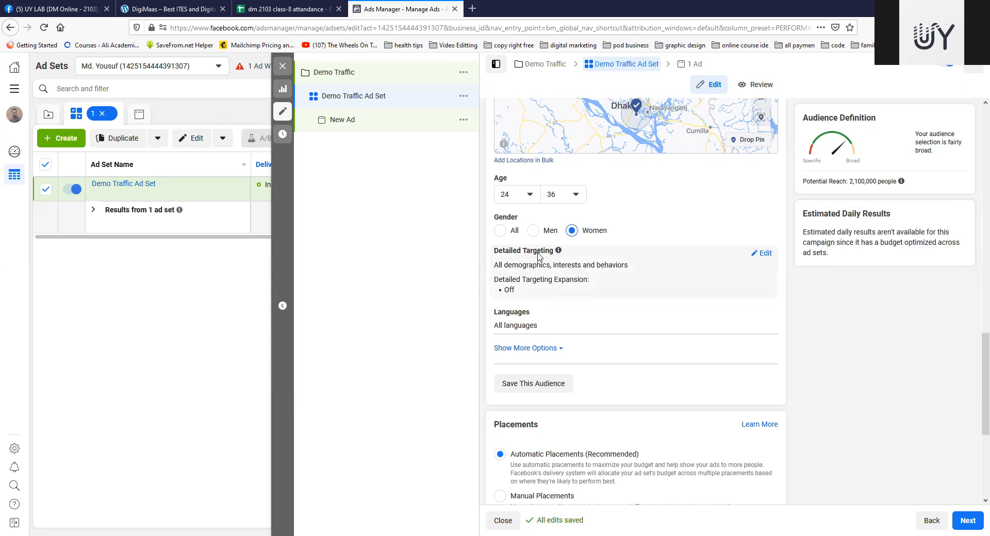
Step: Open the audience's detailed targeting for editing and search it for fitness
left_click(765, 256)
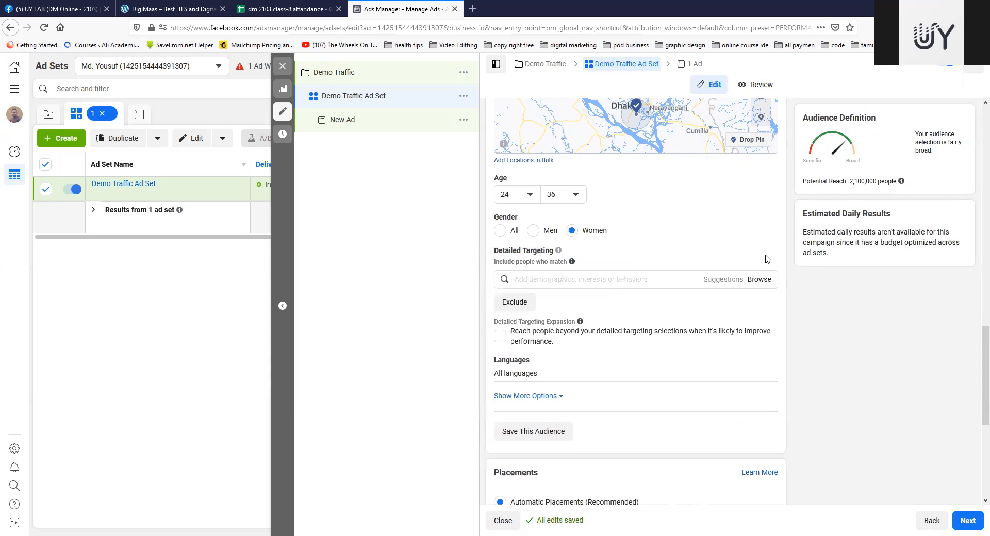
left_click(568, 280)
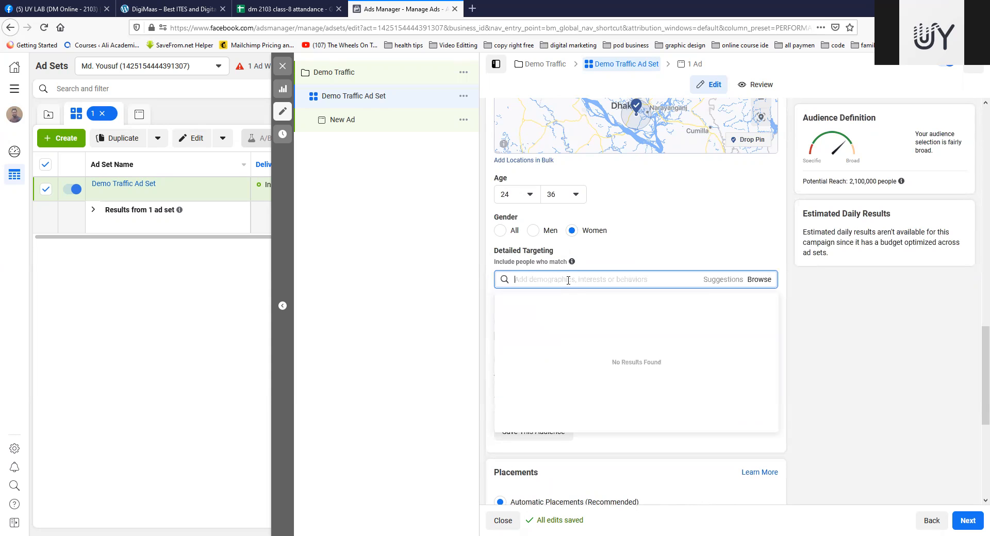
type("fitness")
Step: Browse the Demographics categories available for detailed targeting, such as education, life events and work
left_click(758, 282)
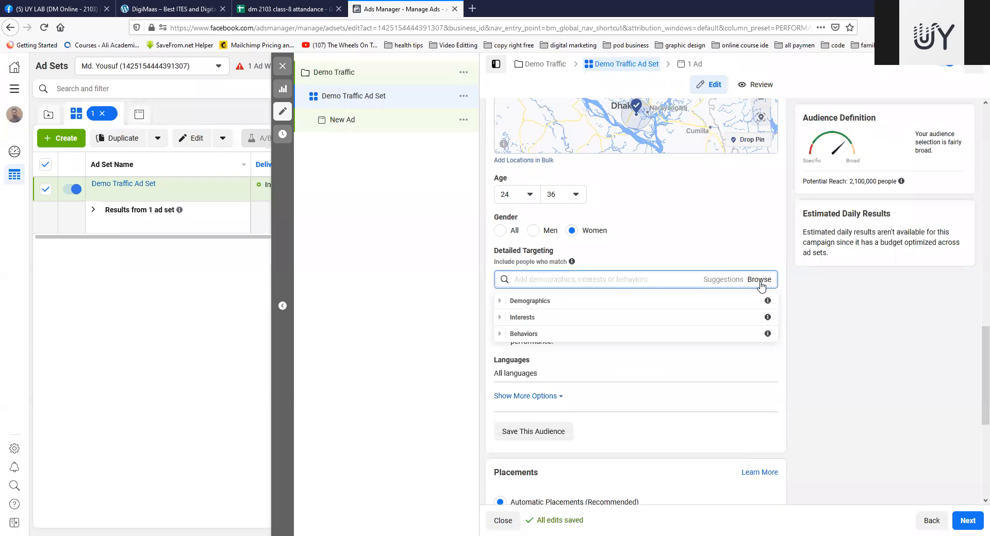
left_click(500, 303)
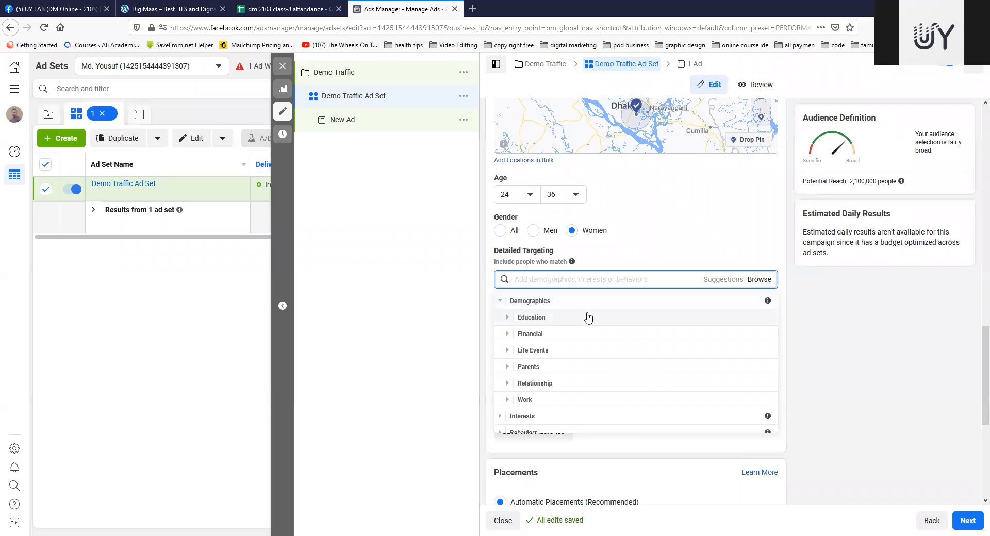
scroll(588, 317, "down", 2)
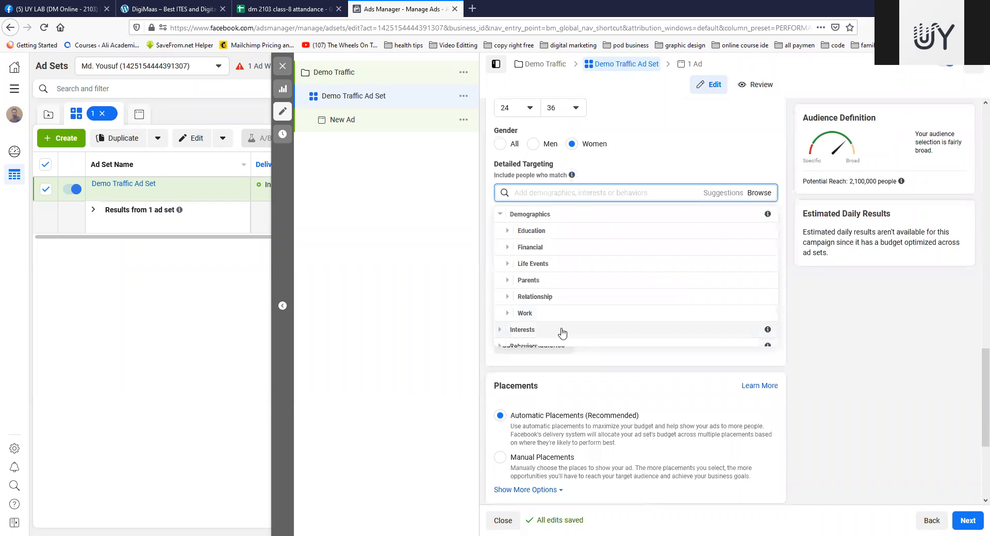
scroll(556, 307, "down", 1)
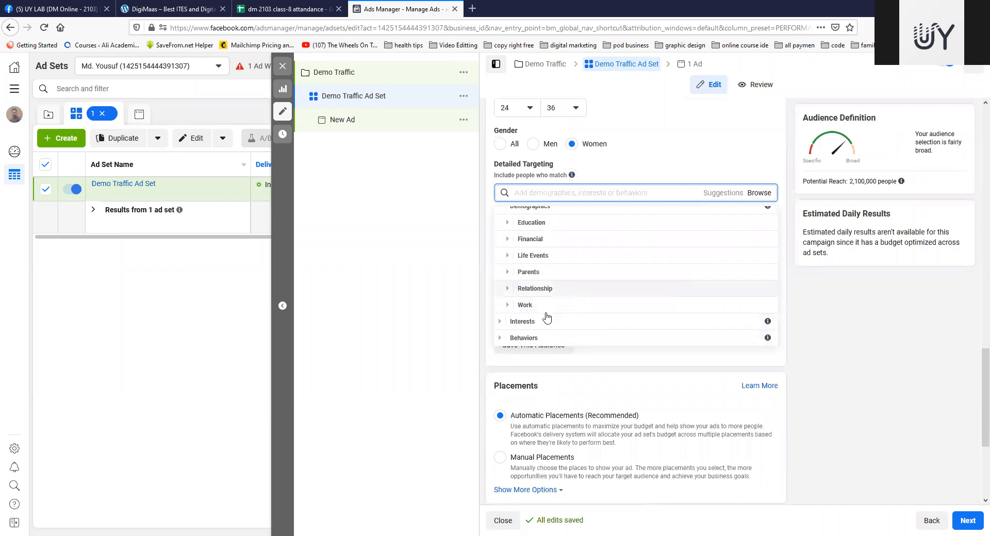
Step: Add the Physical fitness interest from the Fitness and wellness category to the detailed targeting
left_click(500, 321)
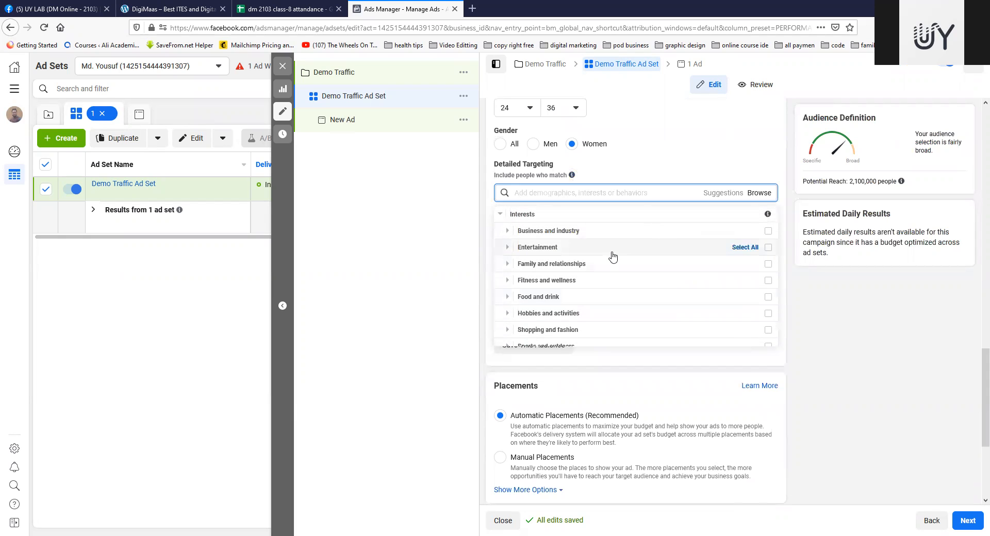
scroll(614, 258, "down", 1)
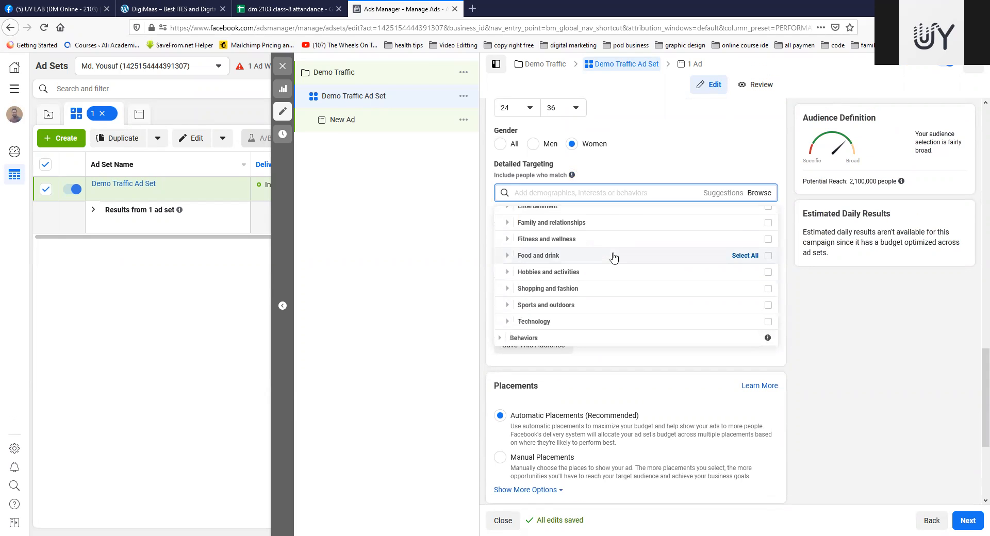
scroll(613, 258, "up", 2)
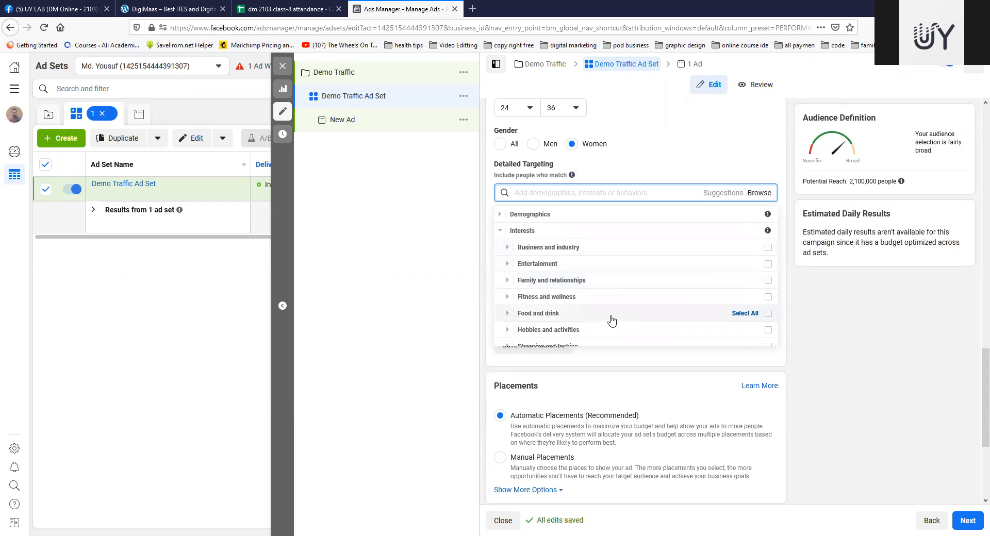
scroll(601, 278, "down", 1)
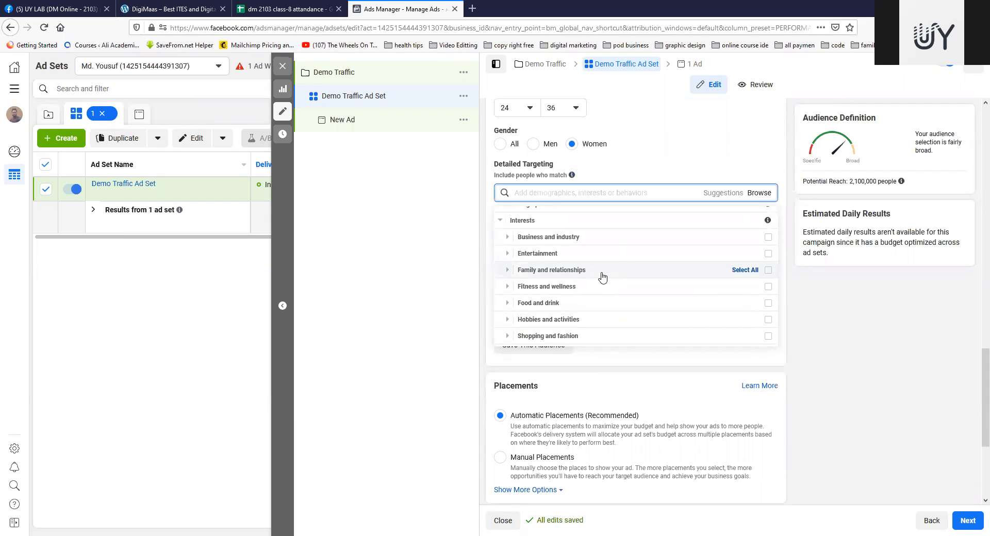
scroll(602, 277, "down", 1)
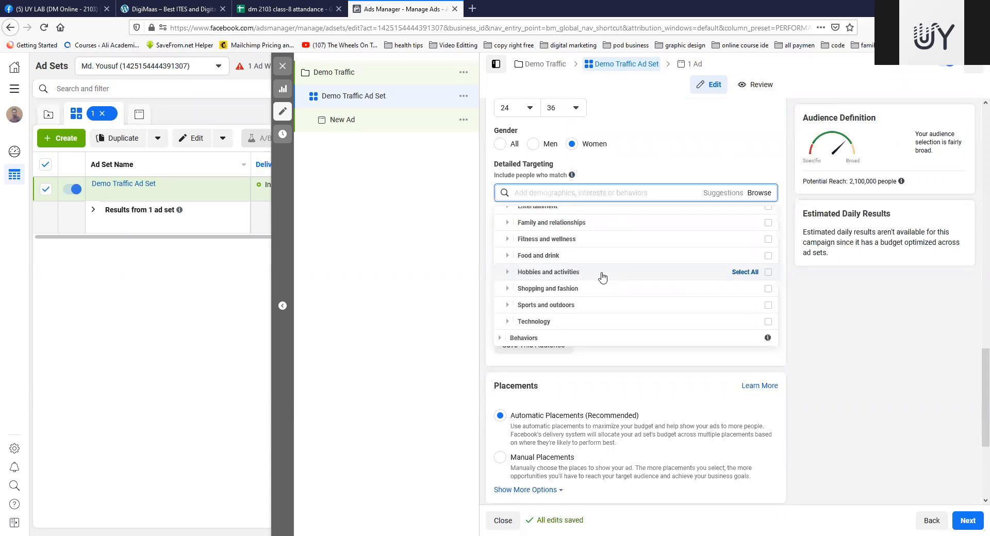
scroll(601, 284, "up", 1)
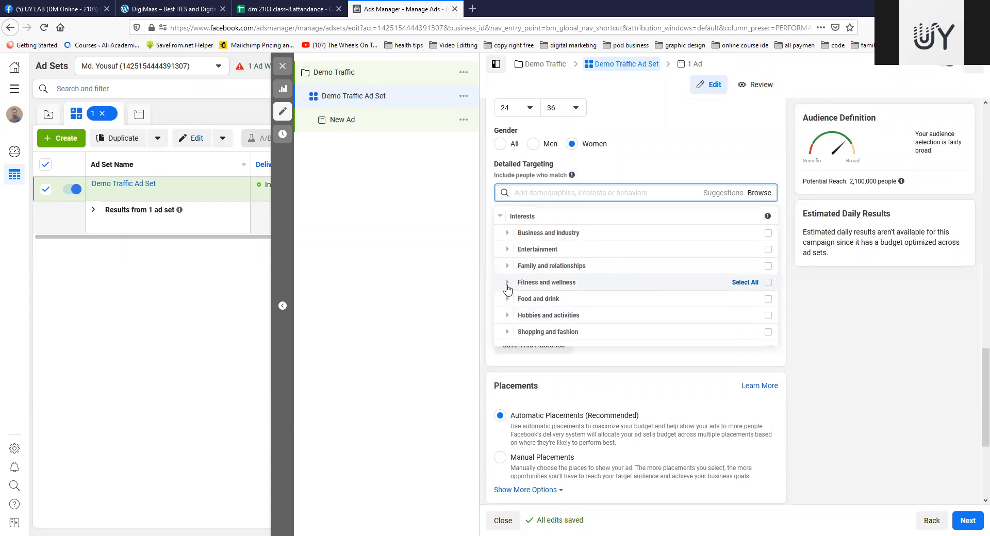
left_click(508, 285)
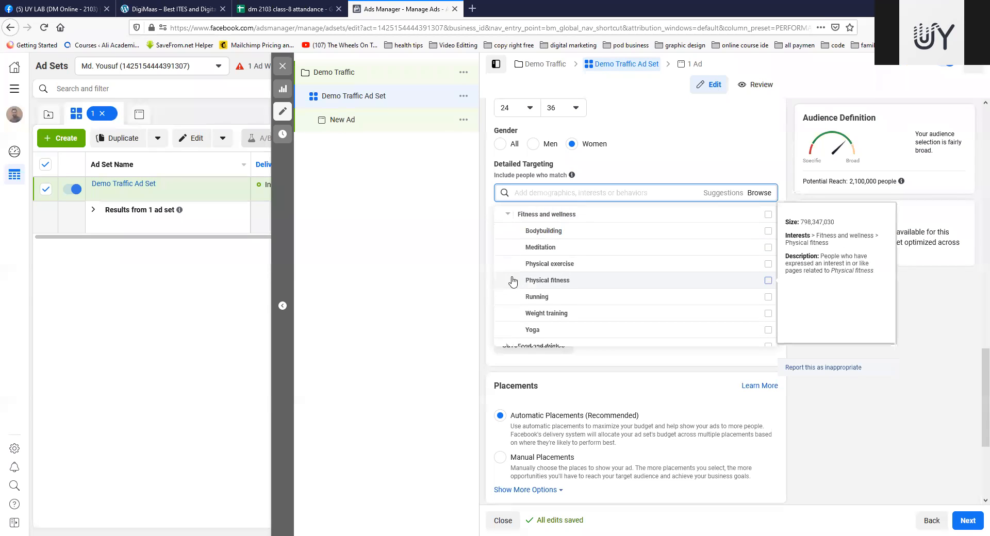
mouse_move(536, 282)
left_click(768, 281)
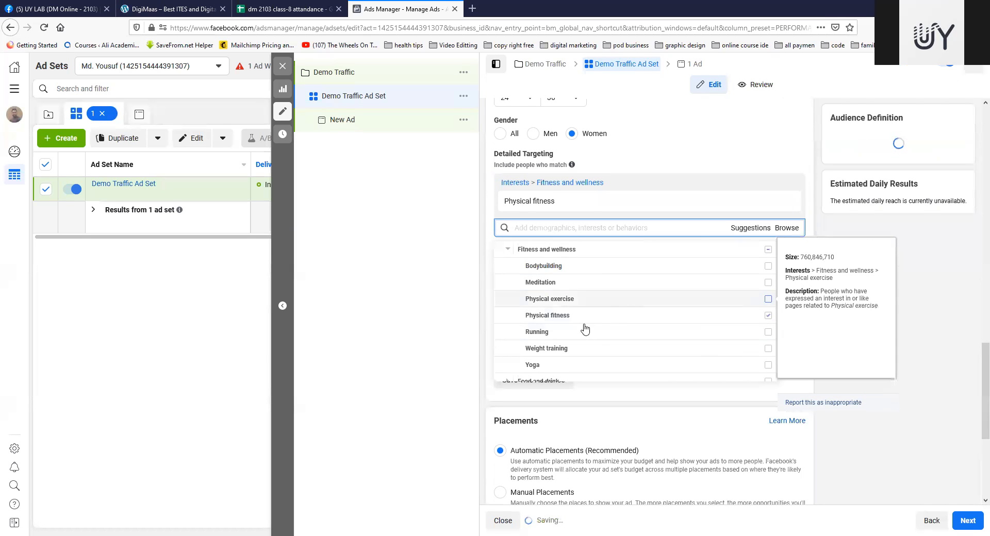
Step: Add the Physical exercise interest to the detailed targeting as well
scroll(567, 304, "down", 2)
scroll(568, 306, "up", 2)
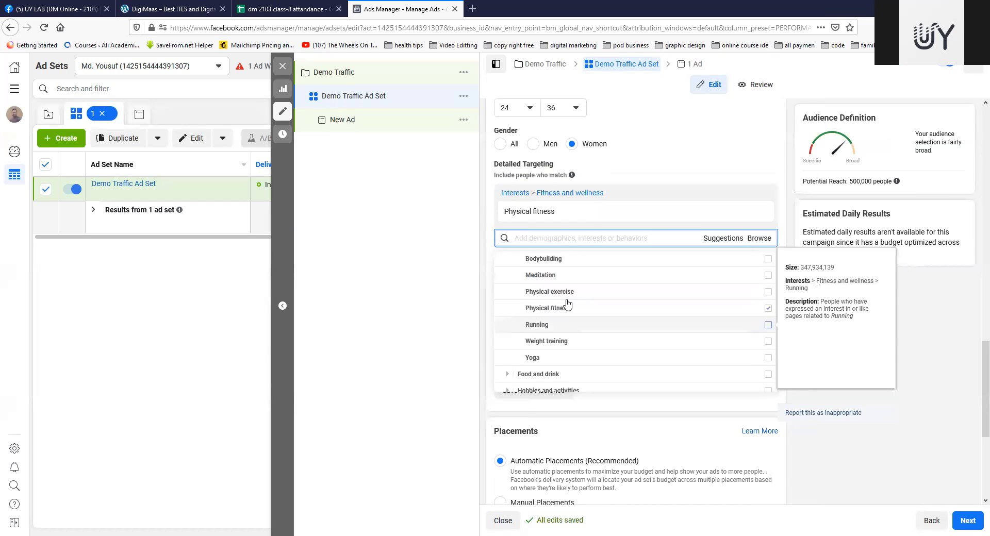
left_click(768, 310)
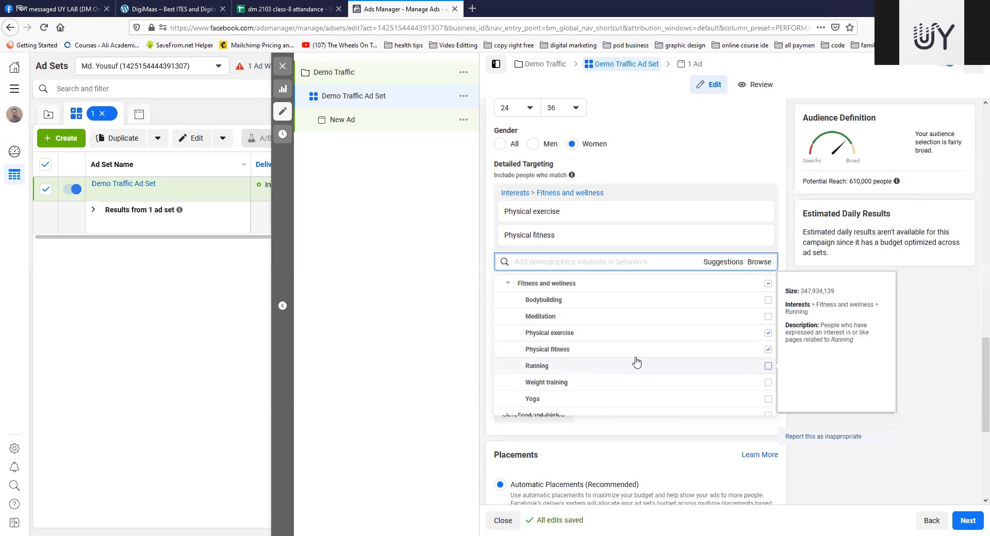
Step: Examine the Food and drink interest category and its subcategories
scroll(653, 337, "down", 1)
scroll(660, 345, "down", 1)
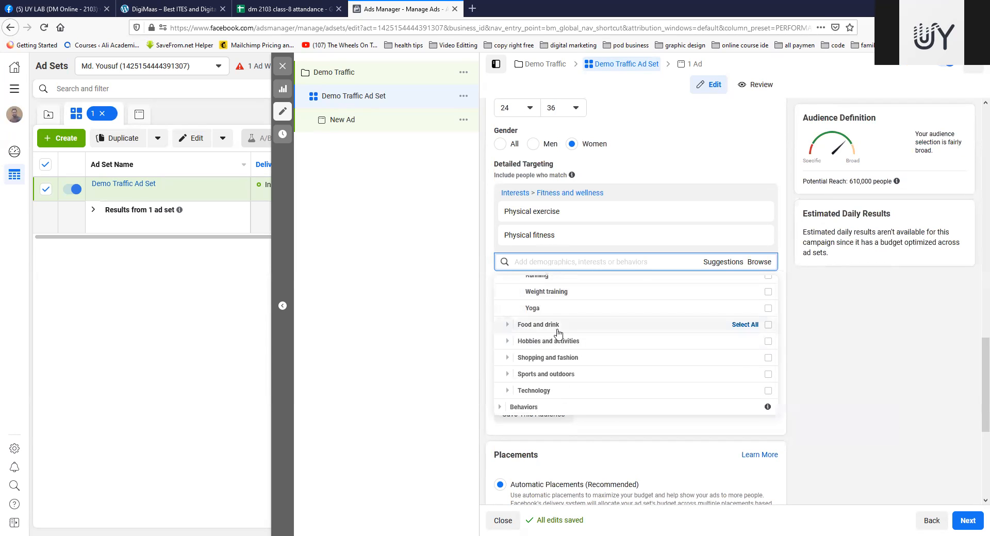
left_click(507, 325)
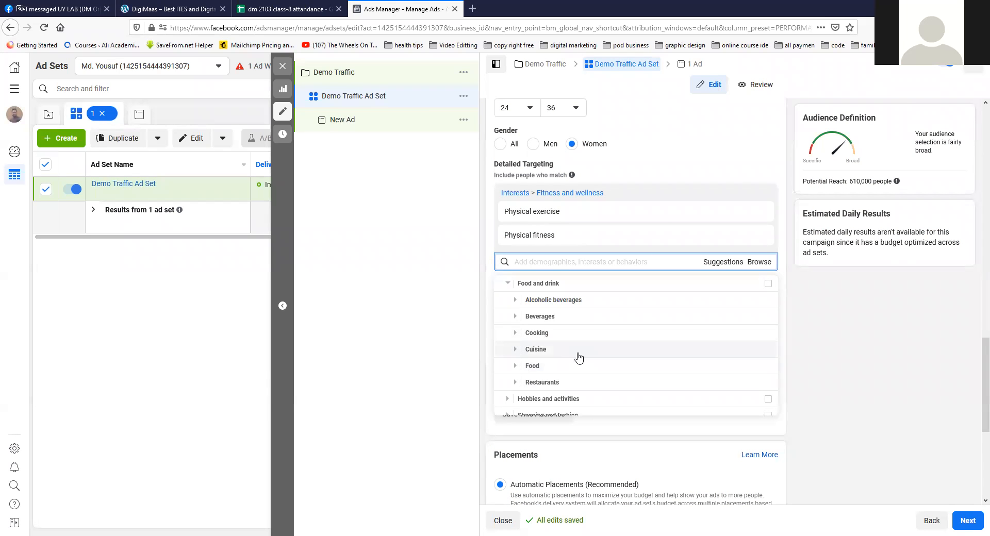
scroll(593, 341, "down", 2)
scroll(593, 340, "up", 2)
Step: Search the detailed targeting options for wordpress and examine the size and description of the suggested interests
left_click(620, 261)
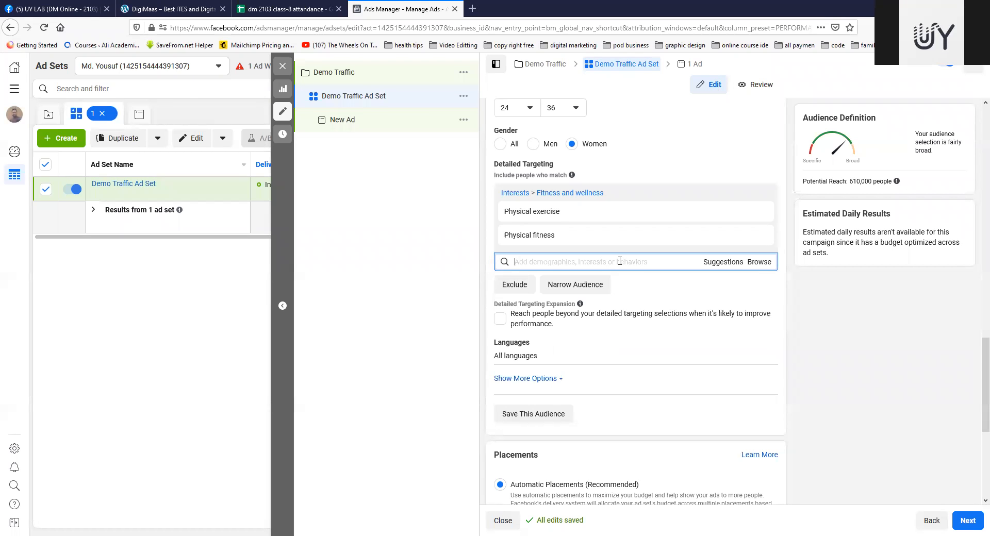
type("wor")
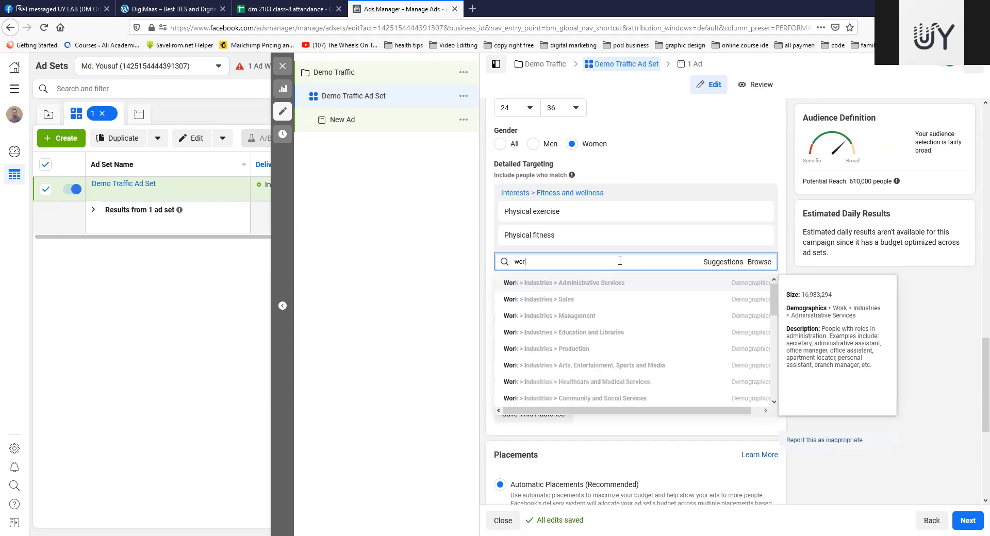
type("dpress")
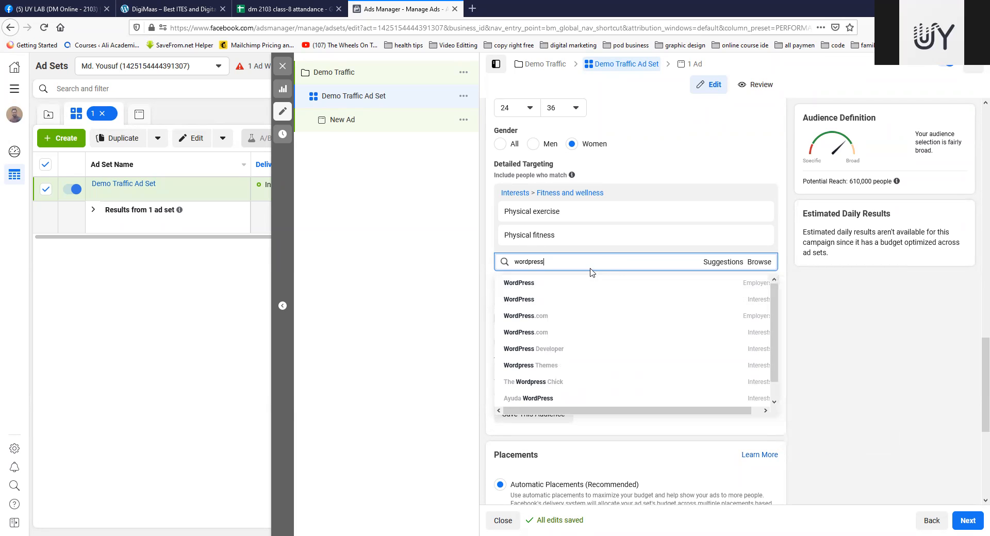
mouse_move(528, 372)
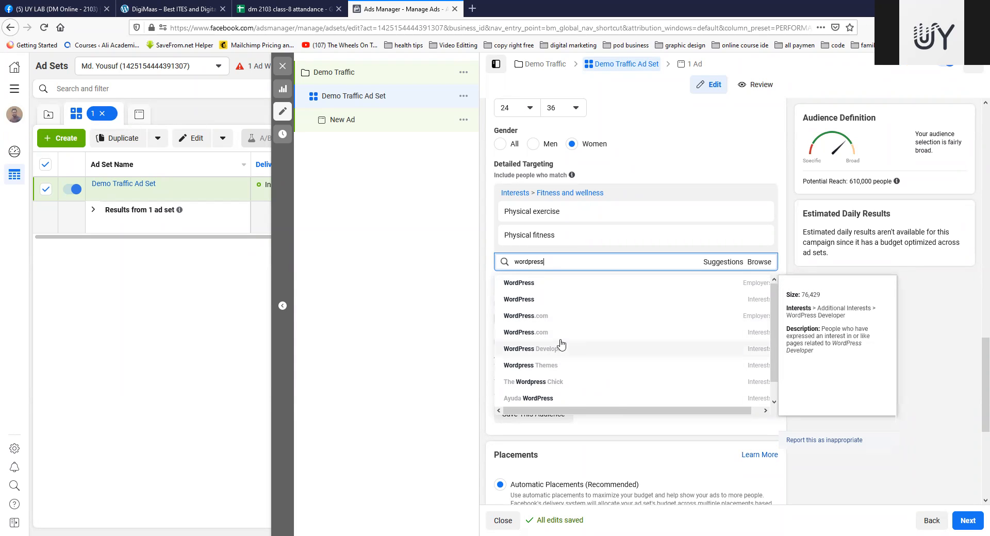
scroll(561, 344, "down", 1)
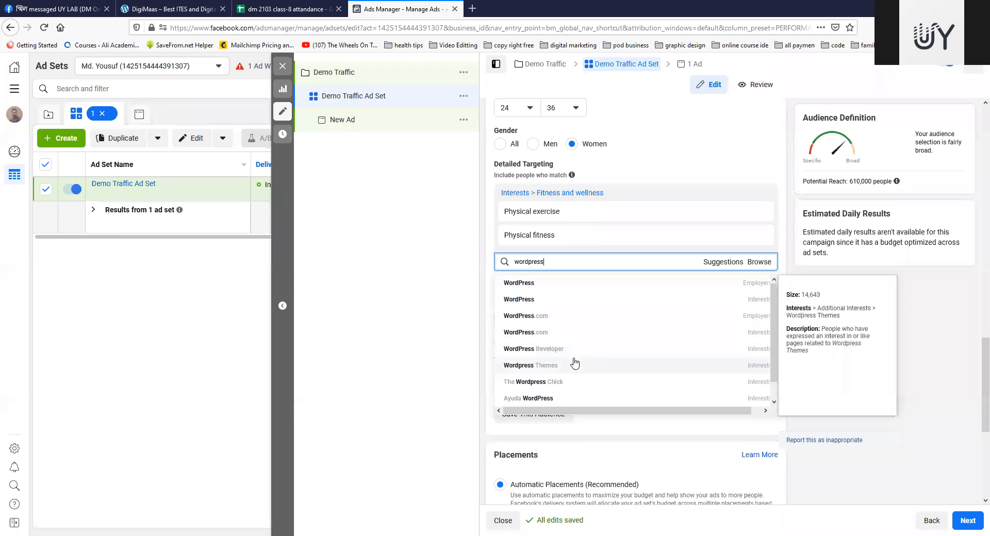
scroll(576, 364, "up", 3)
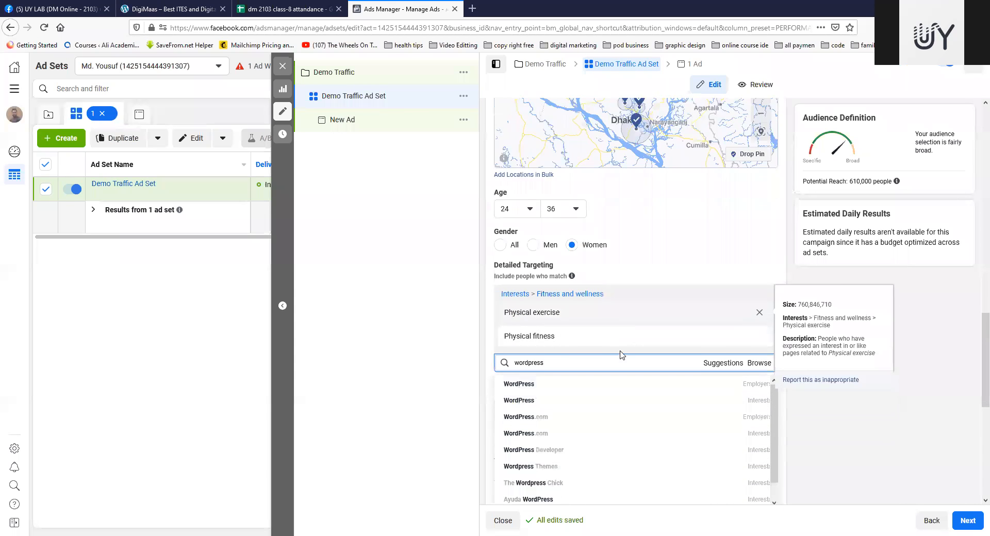
scroll(620, 353, "down", 3)
left_click(732, 235)
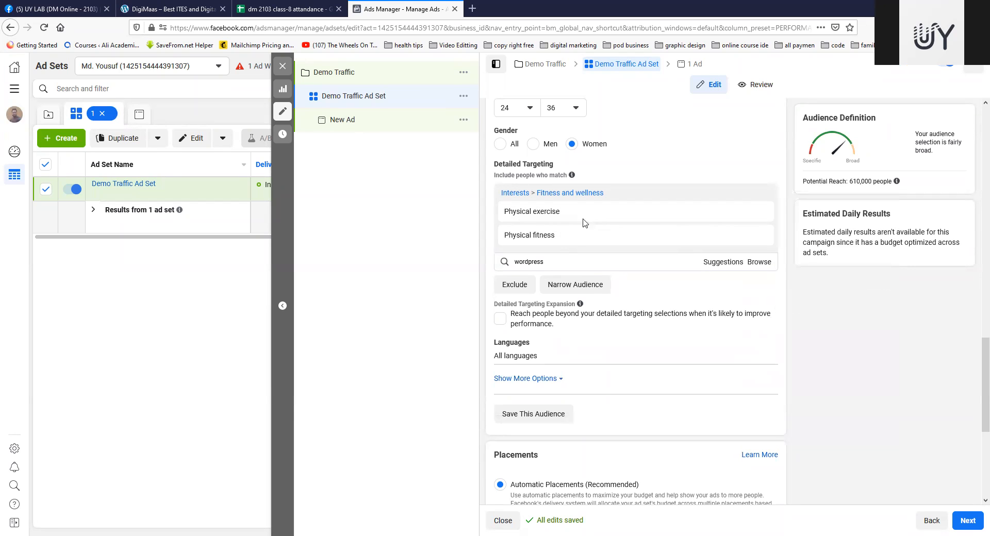
Step: Browse the Behaviors targeting category and examine the options under Digital activities
left_click(760, 263)
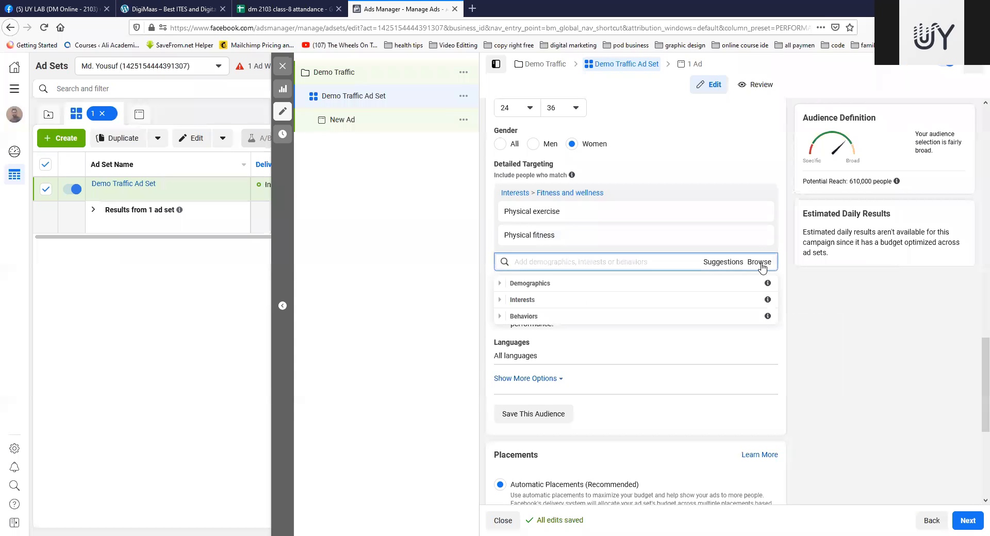
left_click(500, 317)
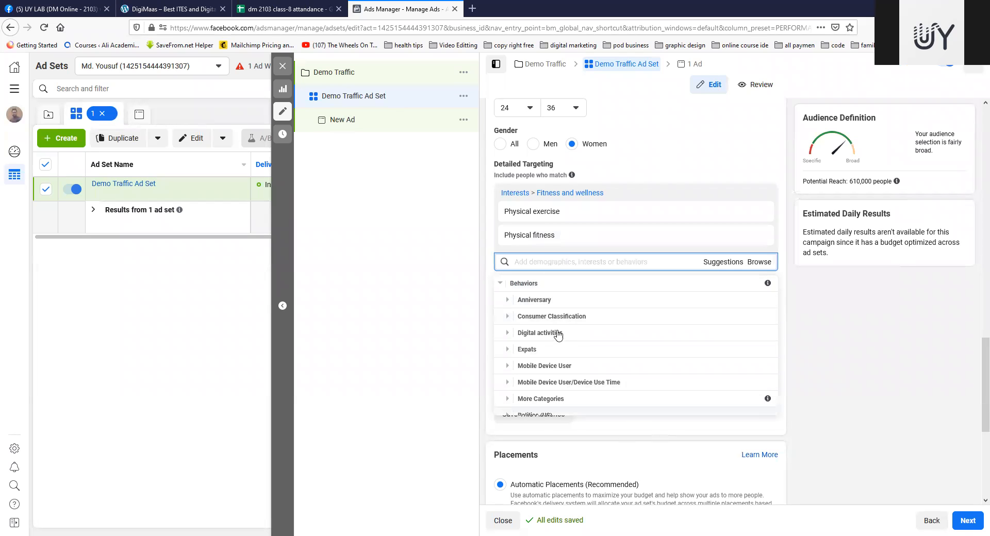
scroll(573, 353, "down", 1)
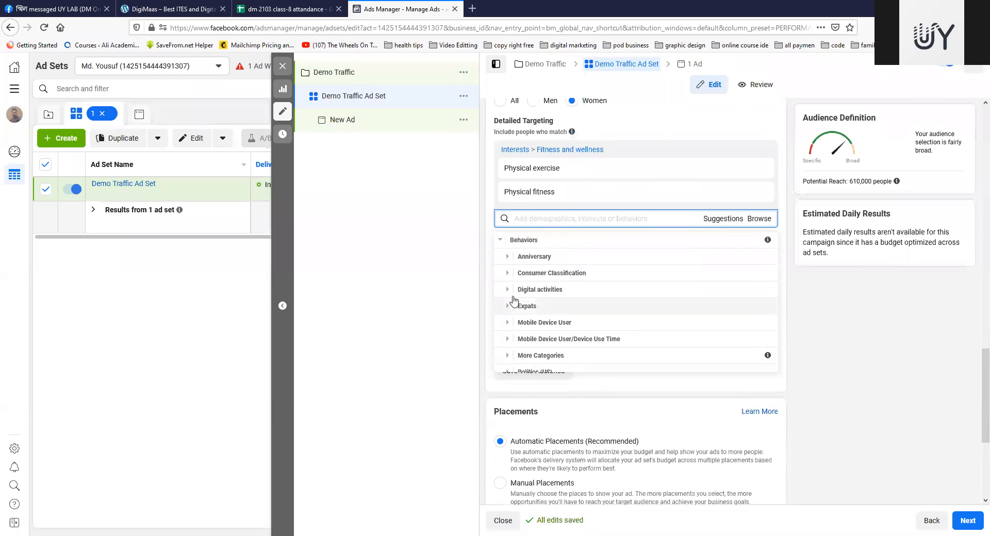
left_click(508, 293)
scroll(675, 258, "down", 2)
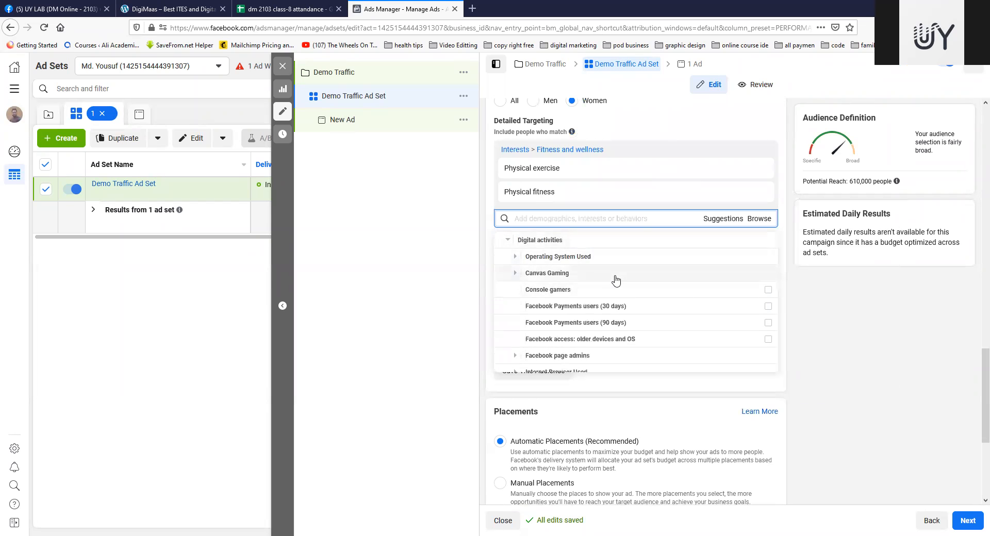
scroll(615, 281, "down", 1)
mouse_move(608, 265)
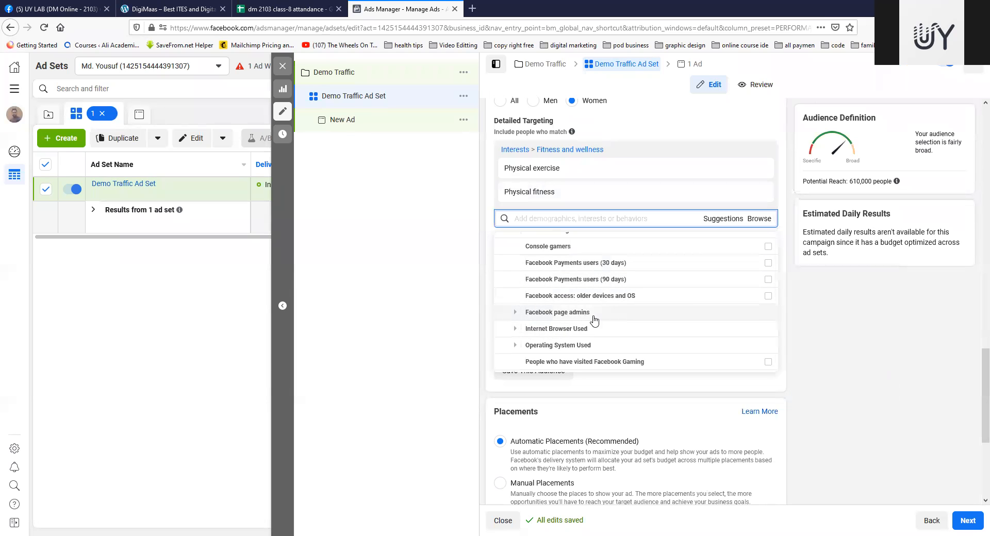
Step: Examine the Facebook page admins subcategories under Digital activities, including their size and description
left_click(514, 312)
scroll(516, 317, "down", 1)
scroll(516, 316, "down", 2)
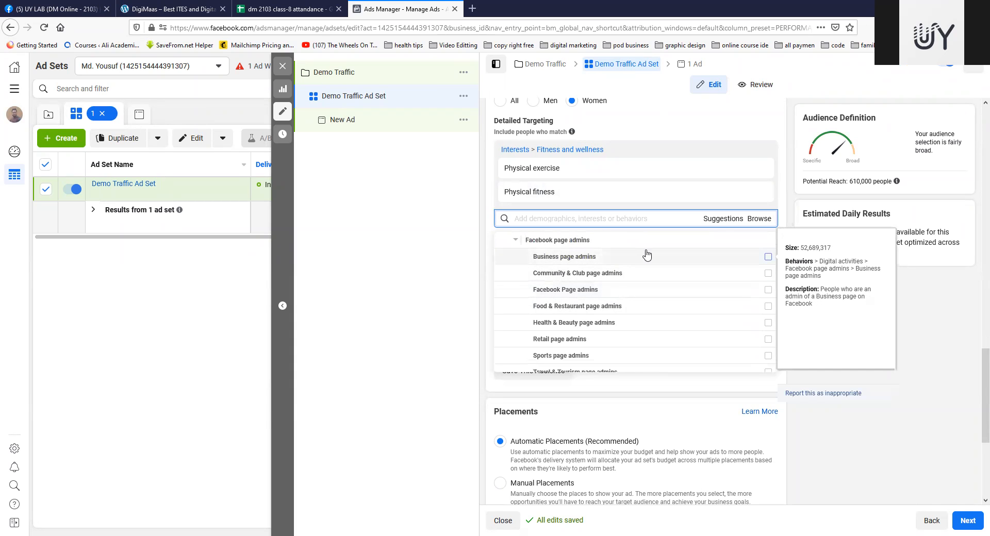
scroll(582, 329, "down", 2)
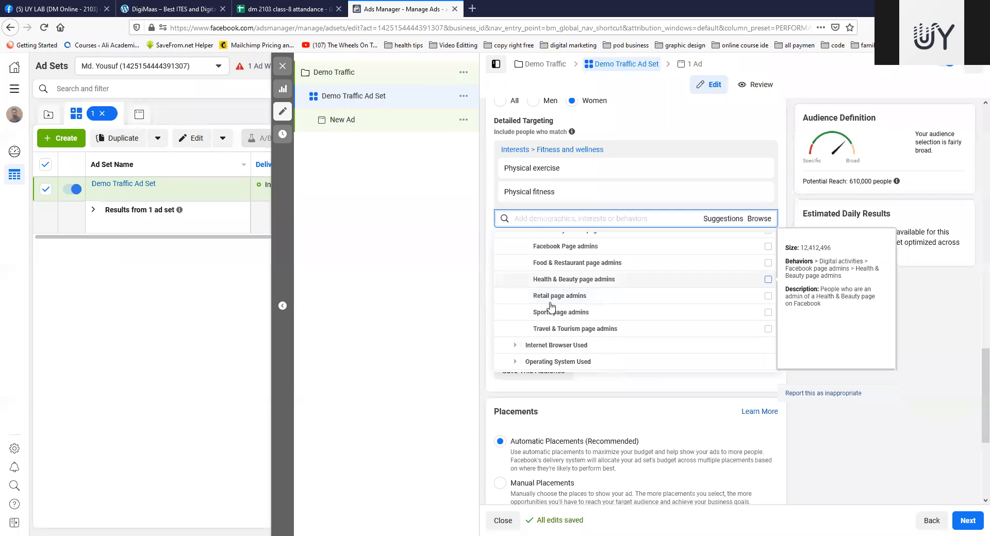
mouse_move(646, 194)
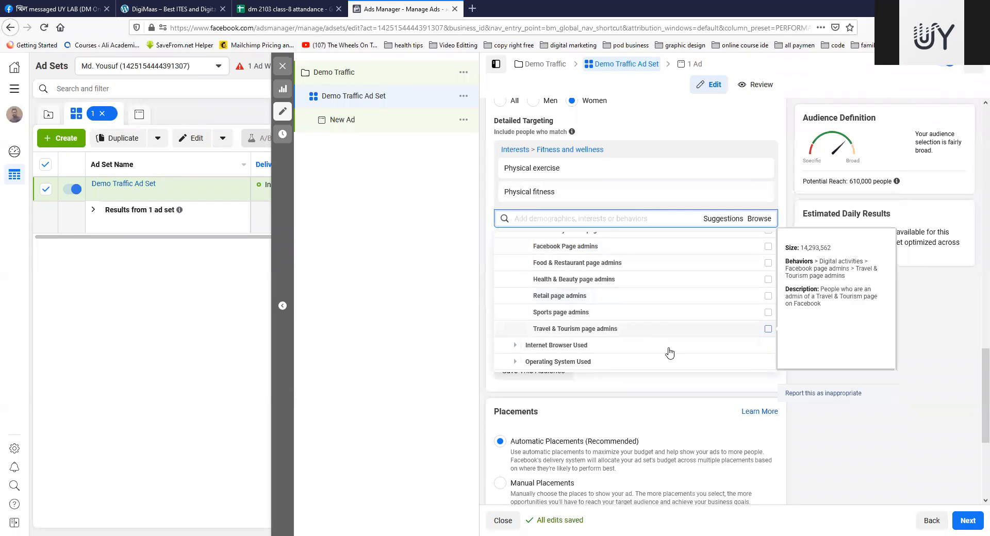
mouse_move(707, 198)
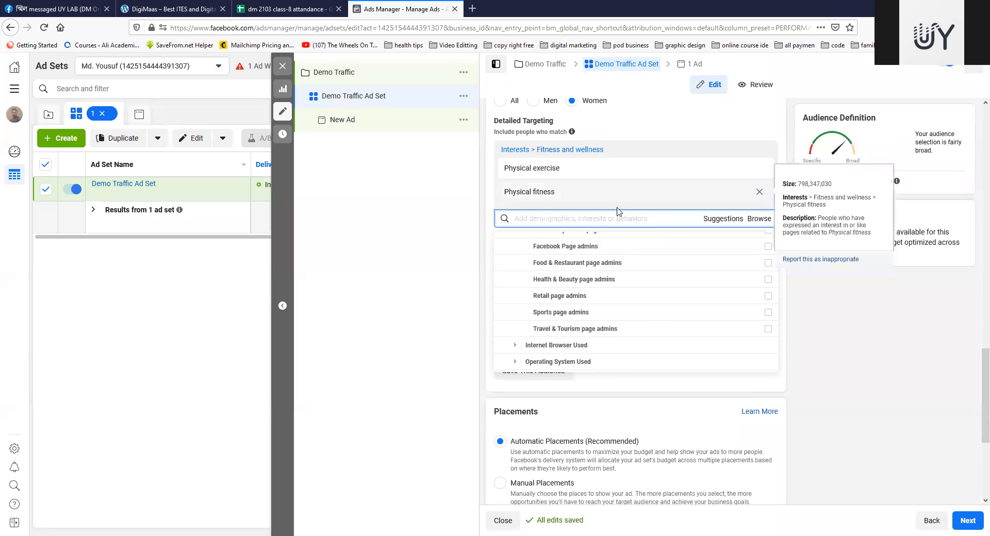
scroll(645, 309, "down", 2)
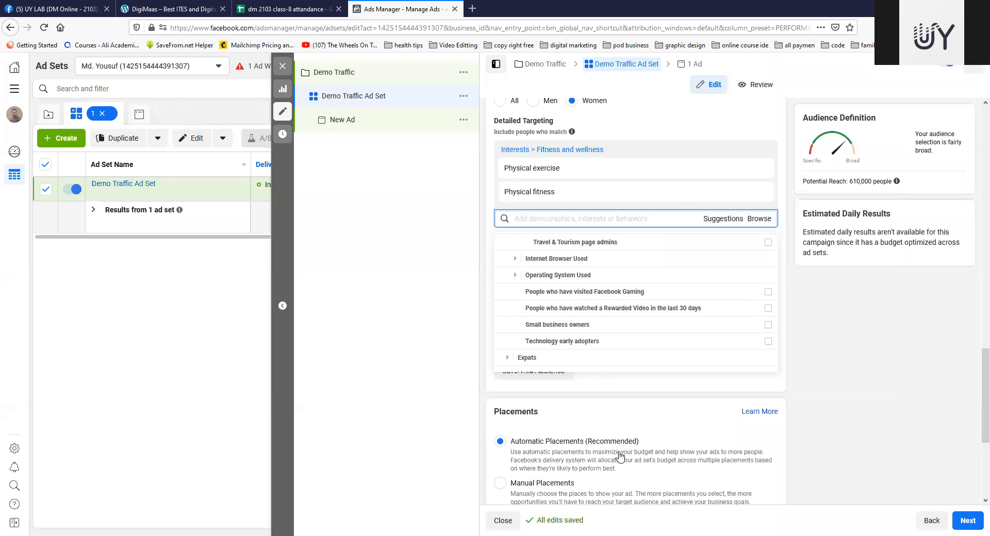
scroll(620, 454, "down", 3)
scroll(625, 199, "up", 2)
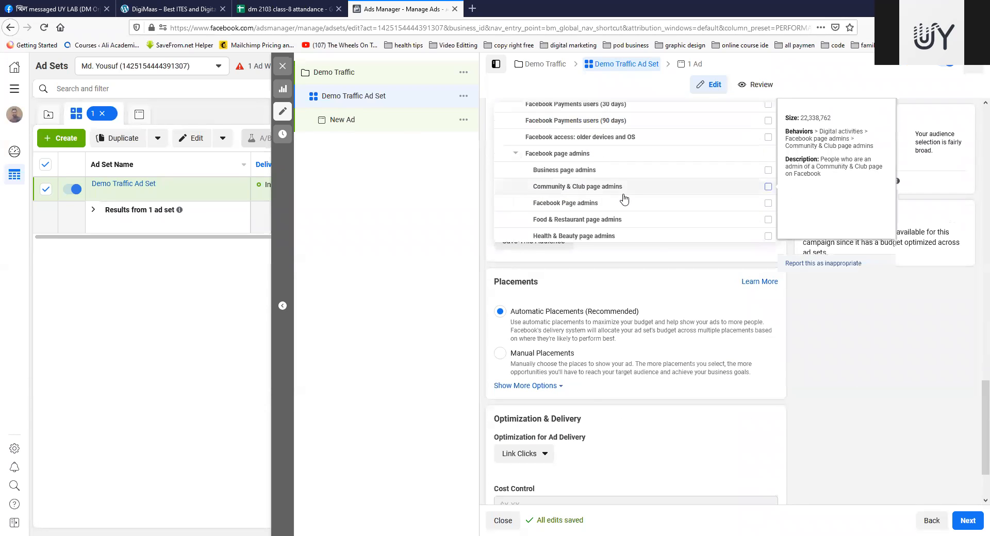
scroll(624, 199, "up", 3)
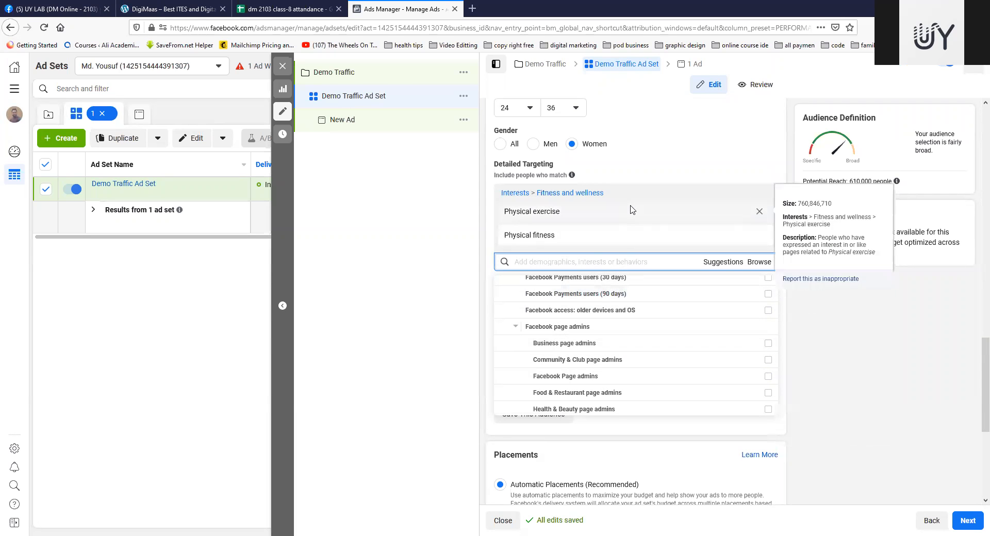
Step: Look through the remaining Behaviors categories down to Travel and close the targeting list without adding anything
mouse_move(575, 218)
scroll(609, 352, "down", 5)
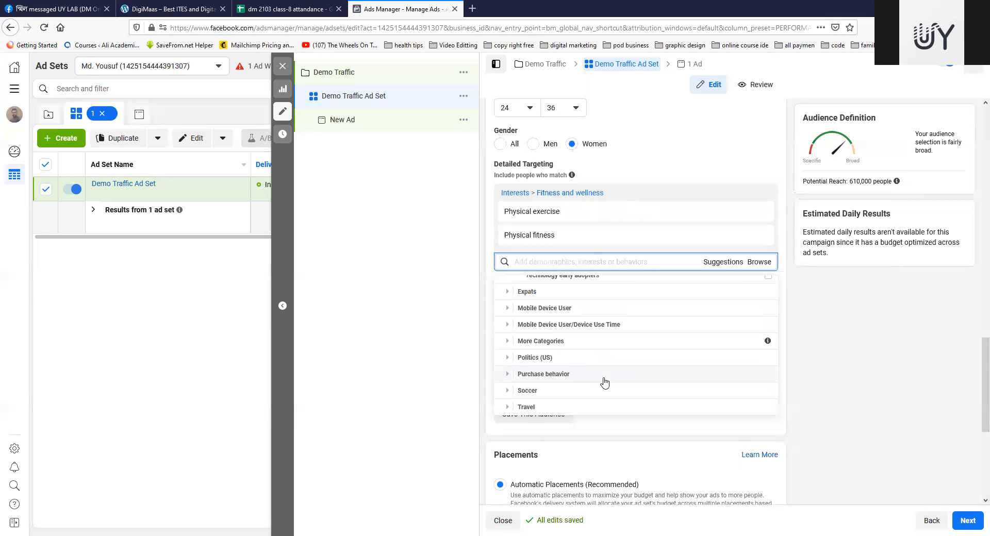
scroll(605, 380, "down", 3)
scroll(569, 443, "down", 3)
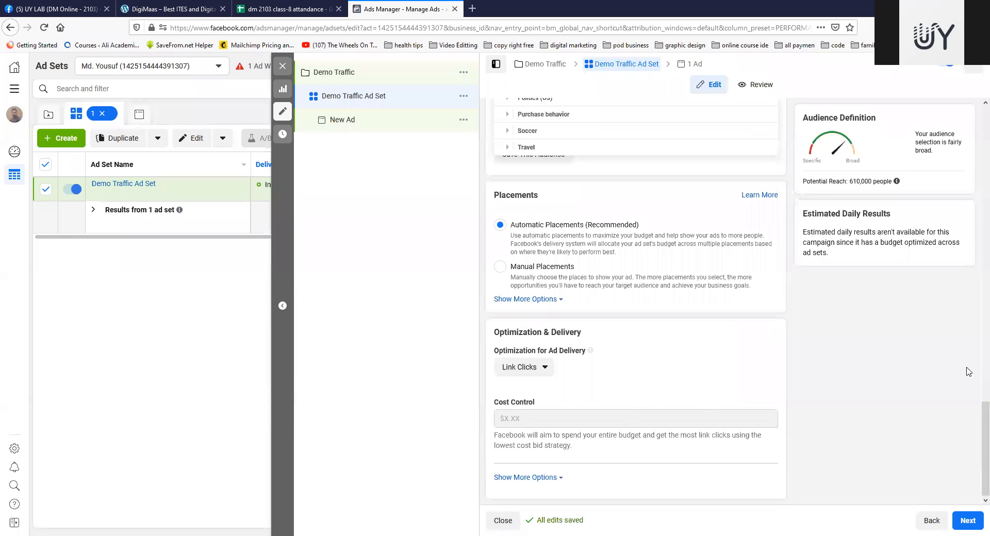
scroll(657, 229, "up", 5)
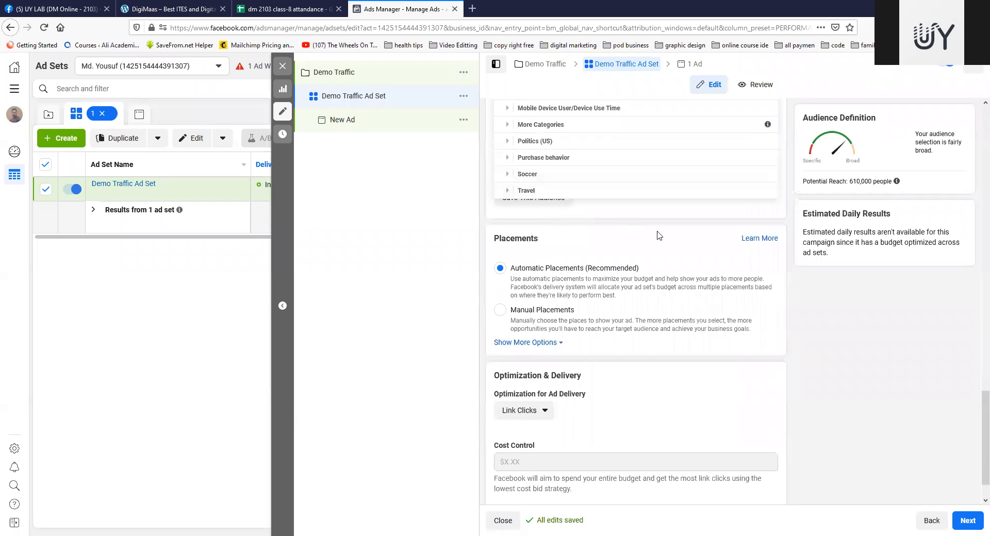
scroll(662, 252, "up", 2)
scroll(771, 233, "down", 2)
scroll(749, 265, "up", 3)
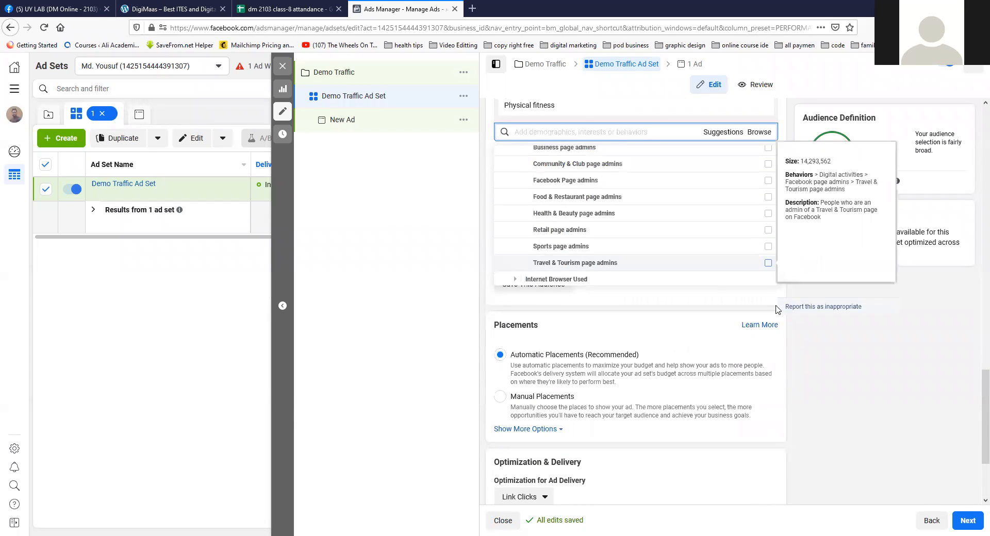
left_click(667, 301)
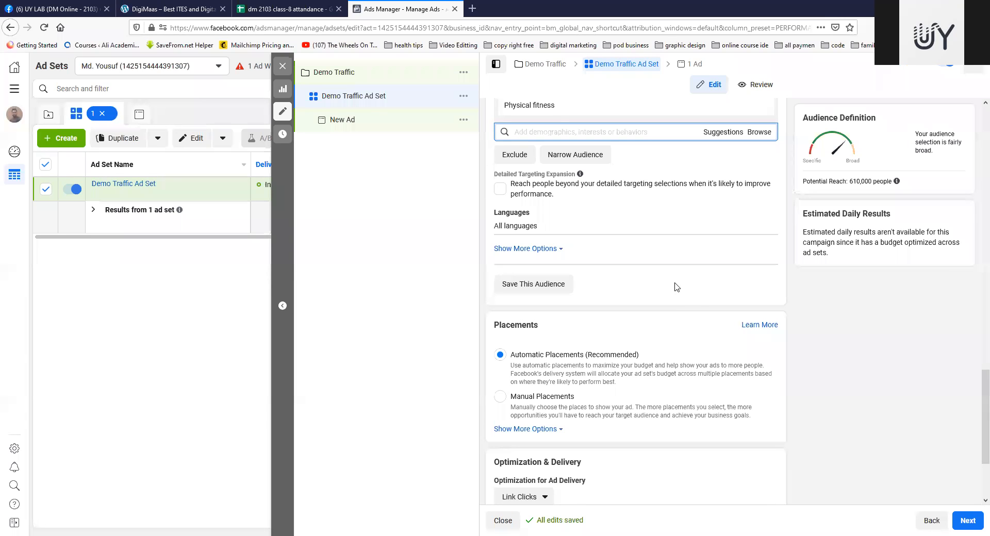
Step: Switch the ad set from automatic to Manual Placements
scroll(671, 336, "down", 3)
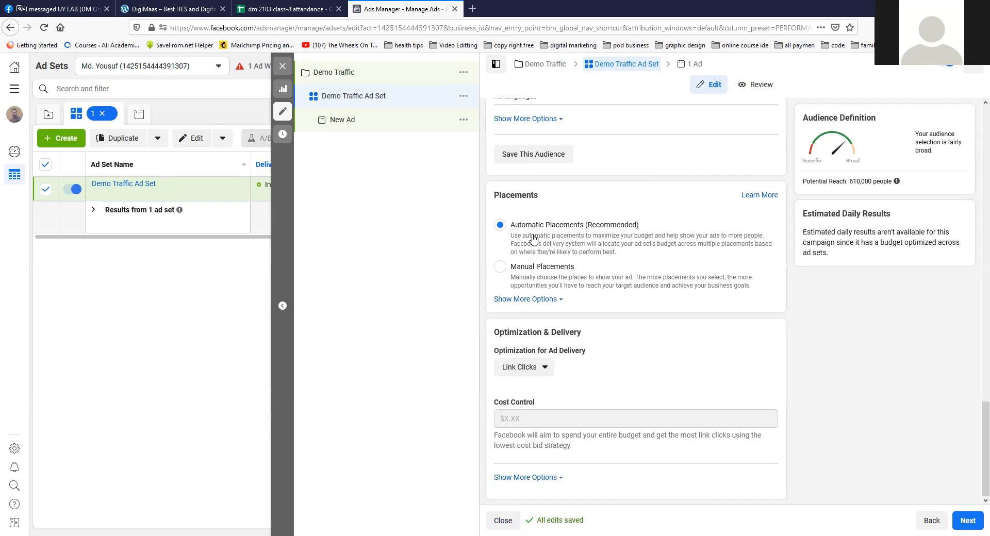
scroll(566, 282, "up", 1)
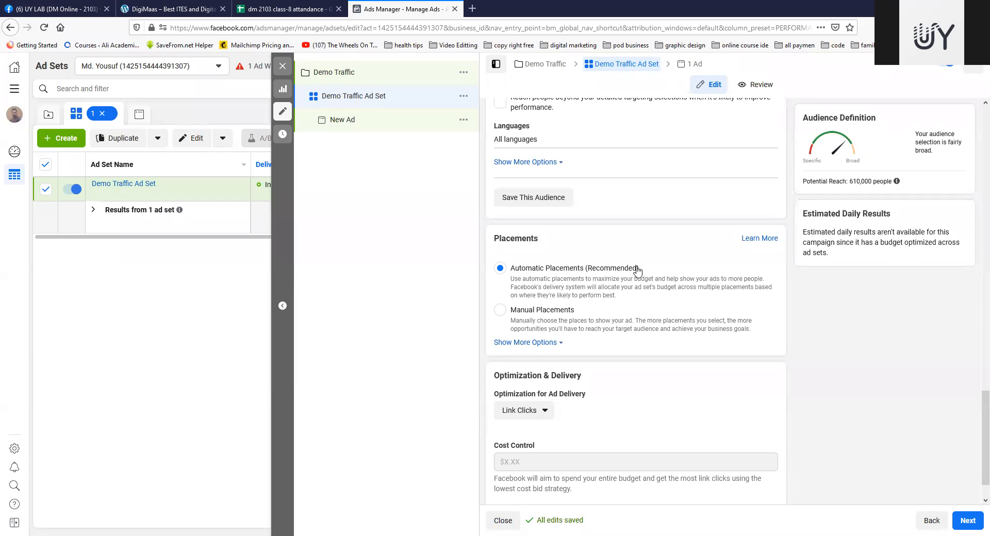
left_click(550, 310)
scroll(678, 281, "down", 5)
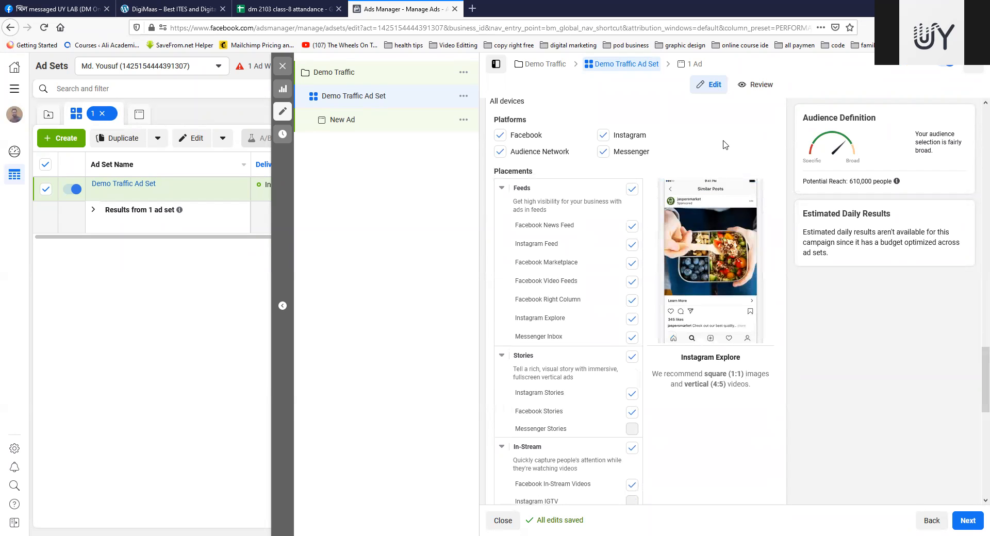
Step: Deselect the Audience Network, Instagram and Facebook platforms in the manual placements
scroll(735, 154, "up", 3)
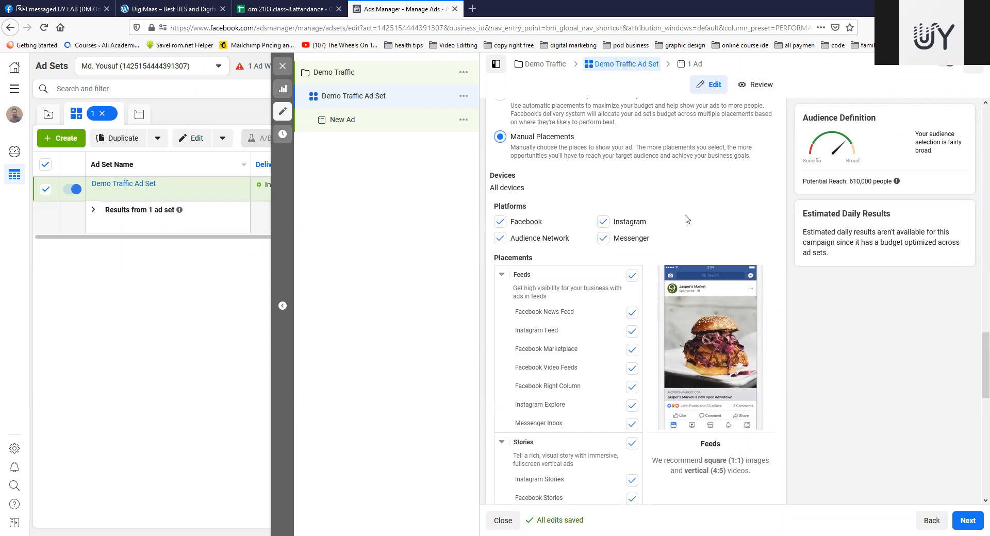
left_click(500, 238)
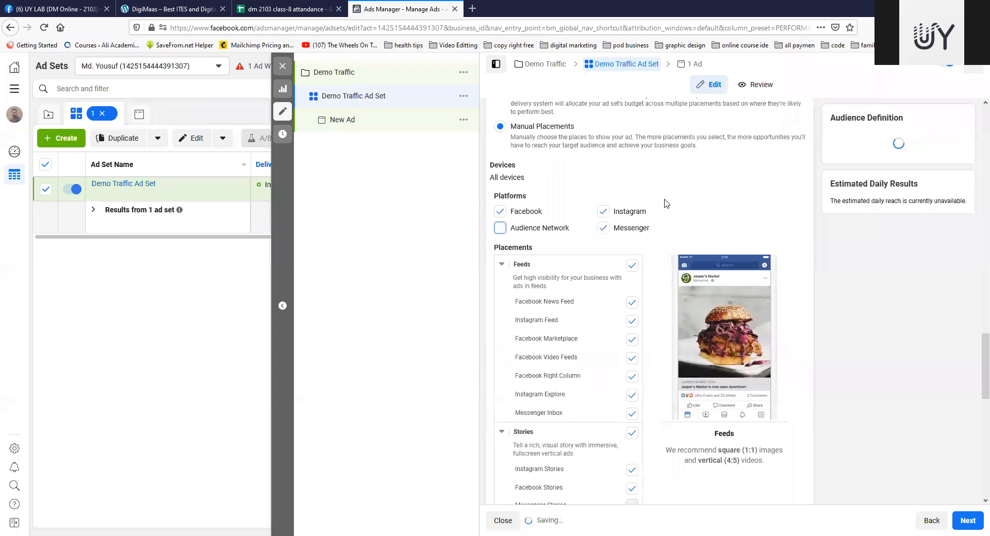
left_click(603, 222)
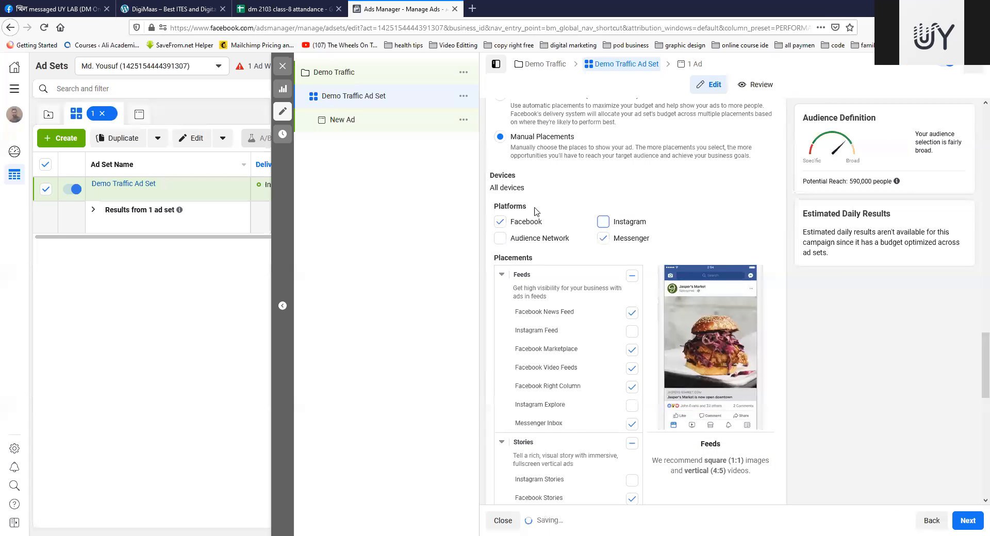
left_click(501, 223)
Step: Turn the Instagram, Facebook and Audience Network platforms back on in the manual placements
left_click(602, 191)
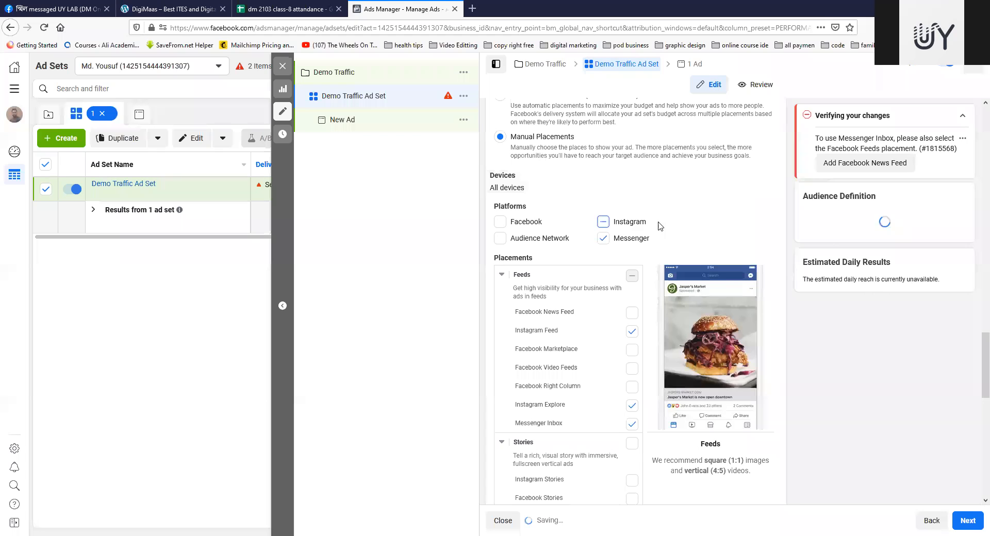
left_click(501, 222)
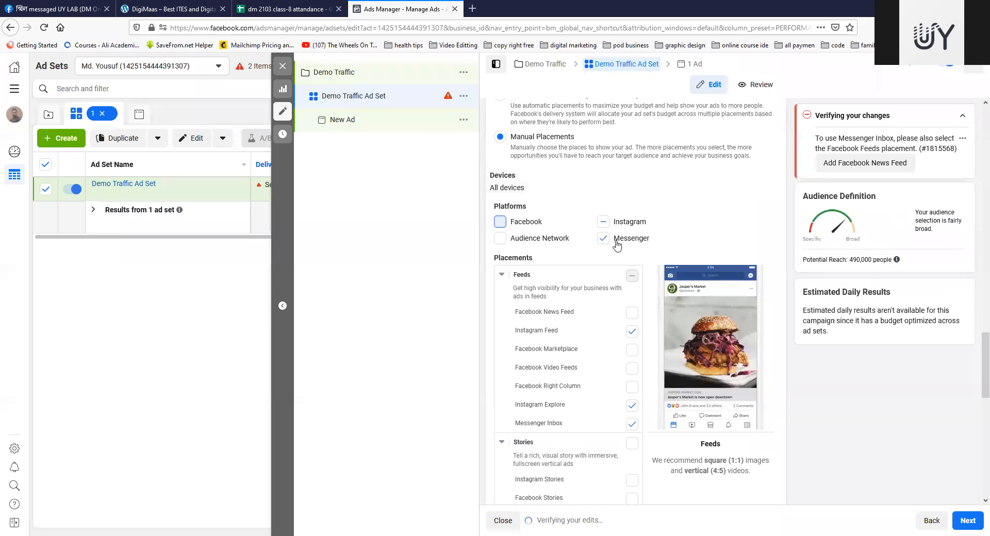
left_click(499, 228)
left_click(603, 211)
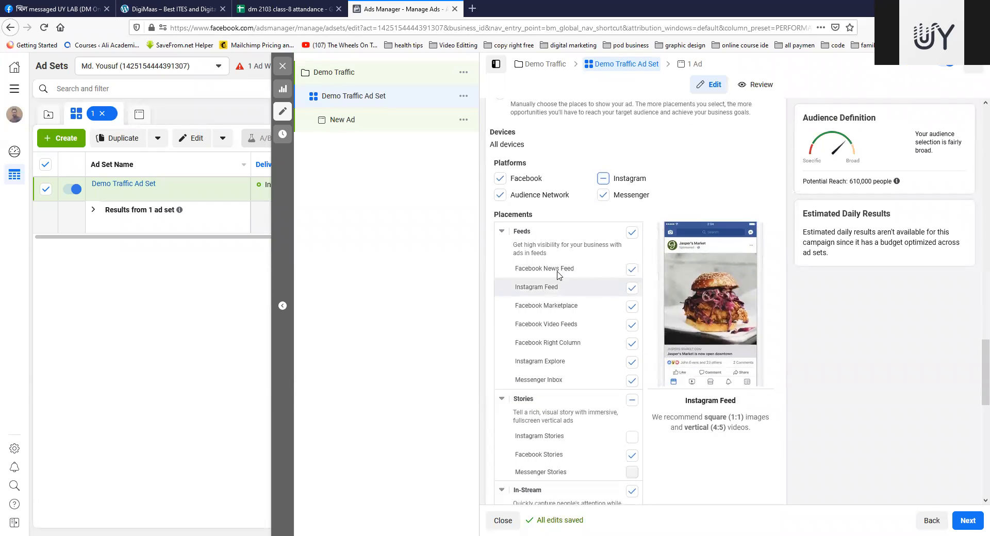
Step: Examine the manual placement groups and their previews from Feeds and Stories through Apps and Sites
scroll(559, 268, "down", 3)
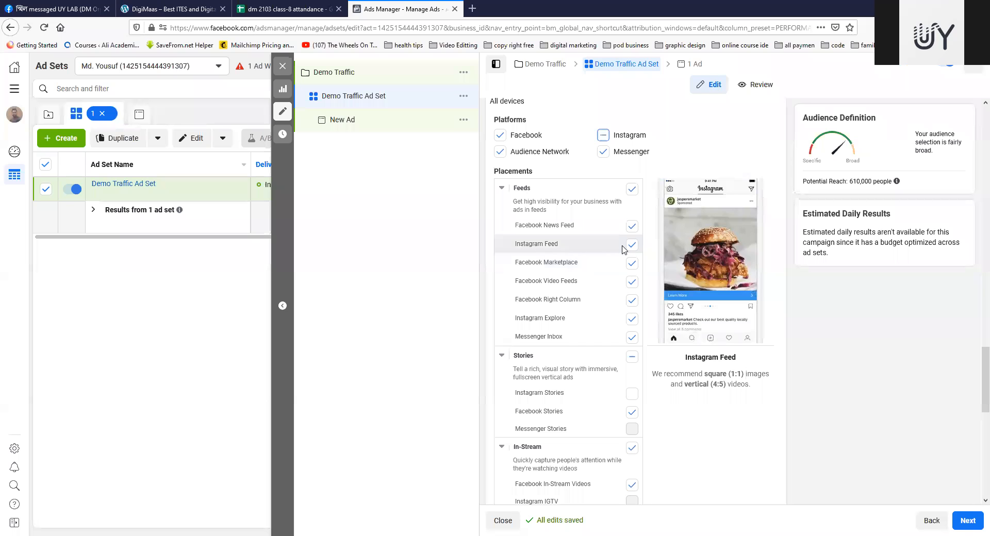
scroll(633, 319, "down", 1)
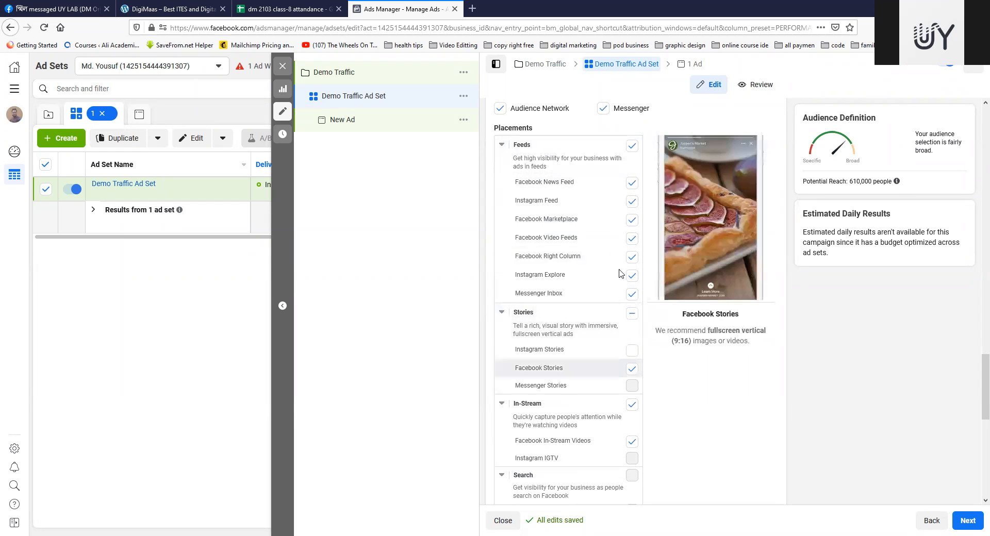
scroll(614, 170, "down", 5)
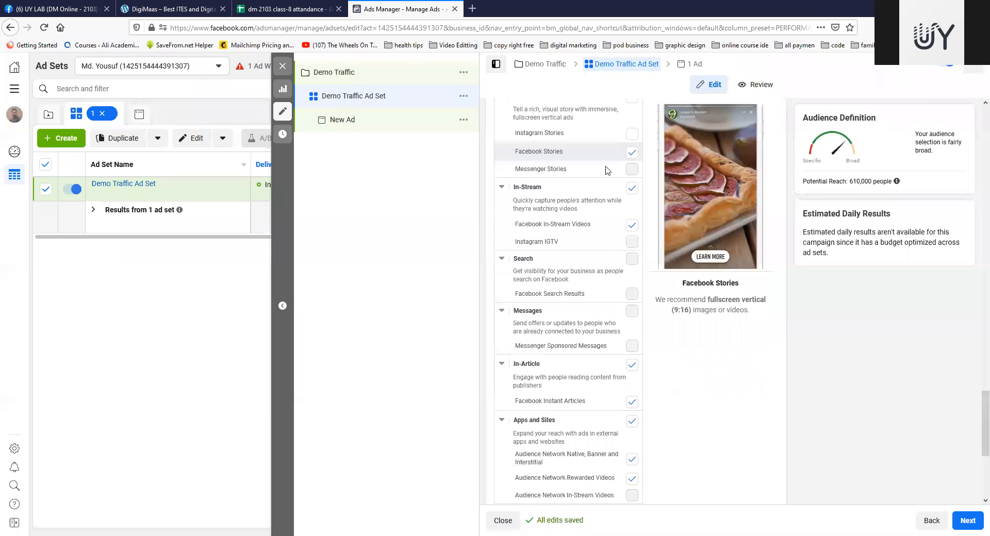
scroll(588, 397, "down", 3)
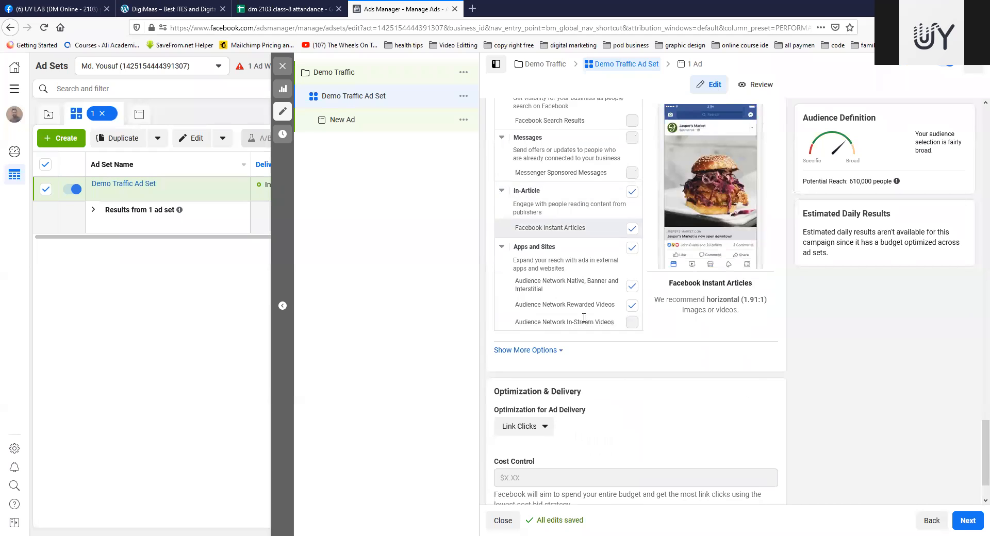
scroll(583, 317, "up", 3)
scroll(584, 320, "down", 4)
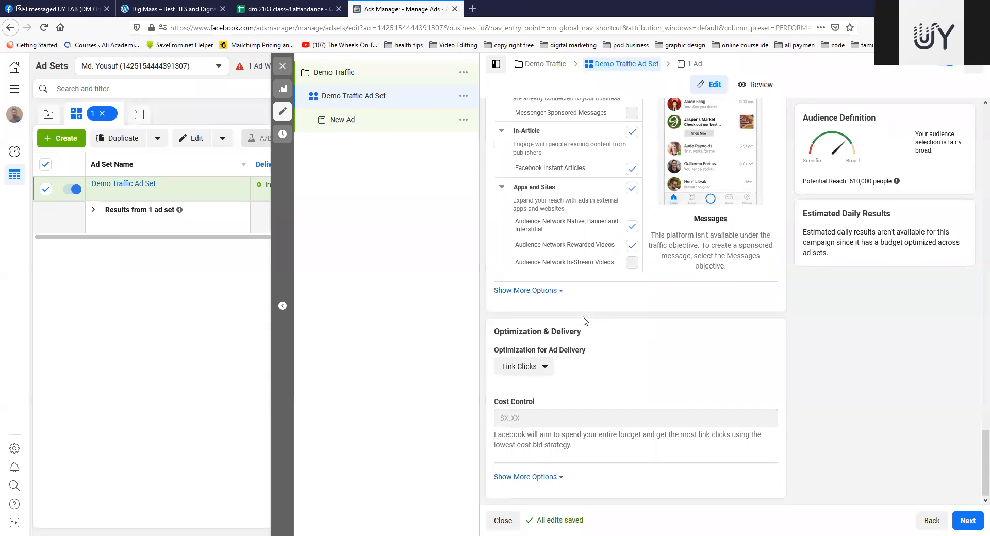
Step: Set the ad set's placements back to Automatic Placements (Recommended)
scroll(584, 321, "up", 10)
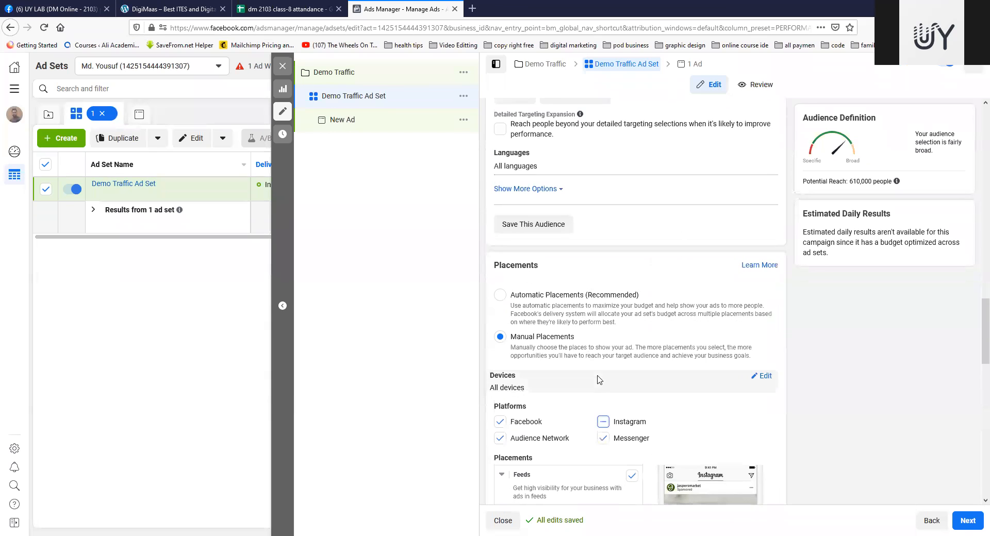
left_click(500, 294)
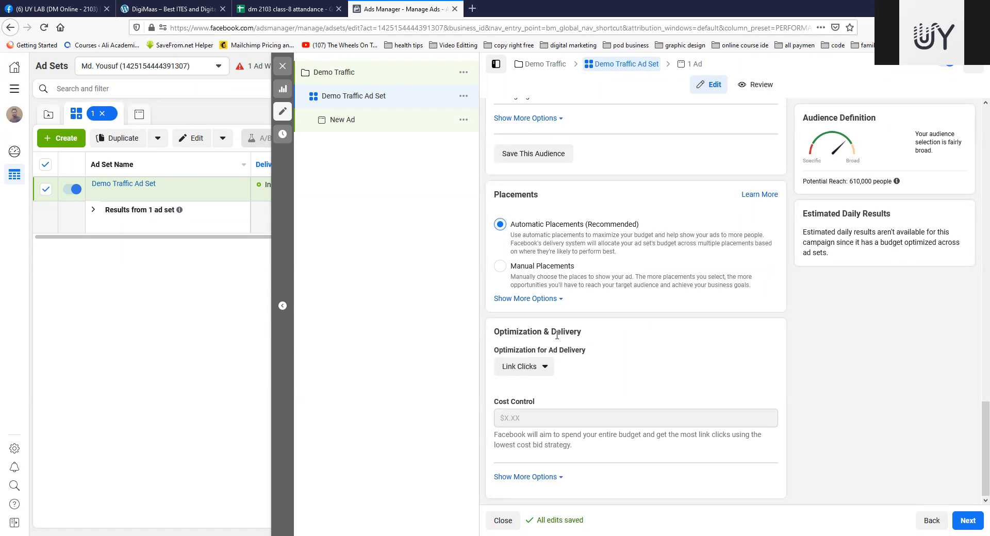
Step: Examine the Optimization for Ad Delivery choices and leave the list without picking another one
left_click(549, 368)
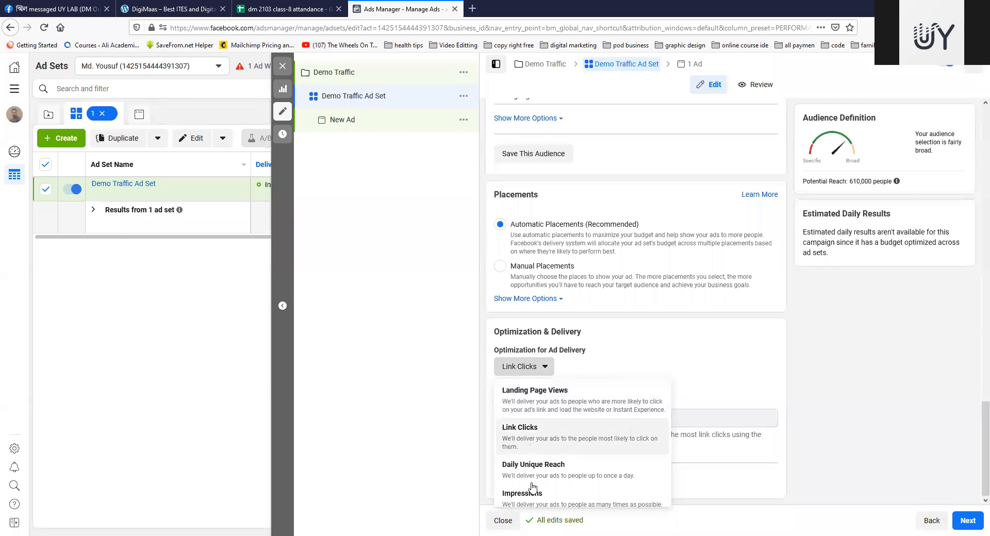
left_click(545, 370)
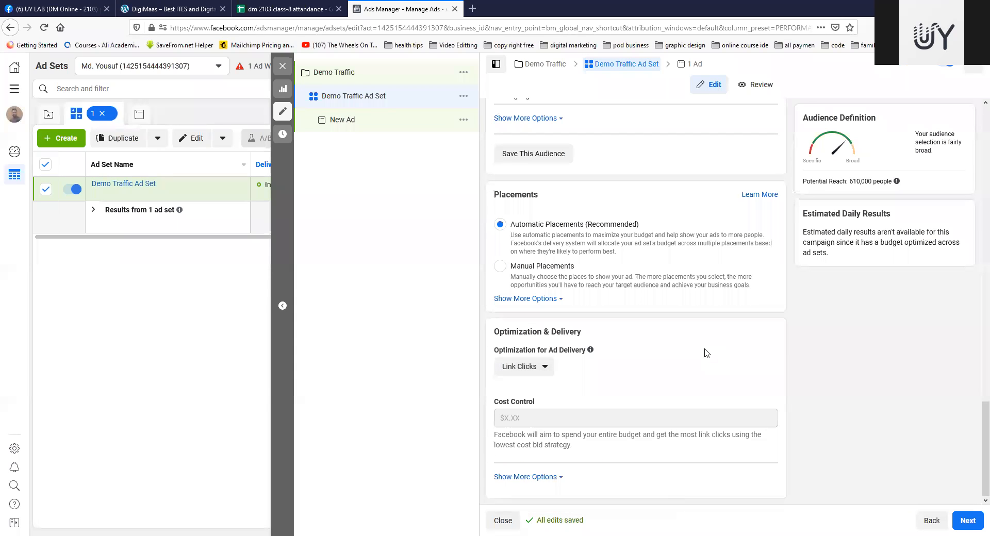
Step: Show the additional Optimization & Delivery options and review the ad set's settings back up to Dynamic Creative
left_click(532, 477)
scroll(716, 385, "down", 1)
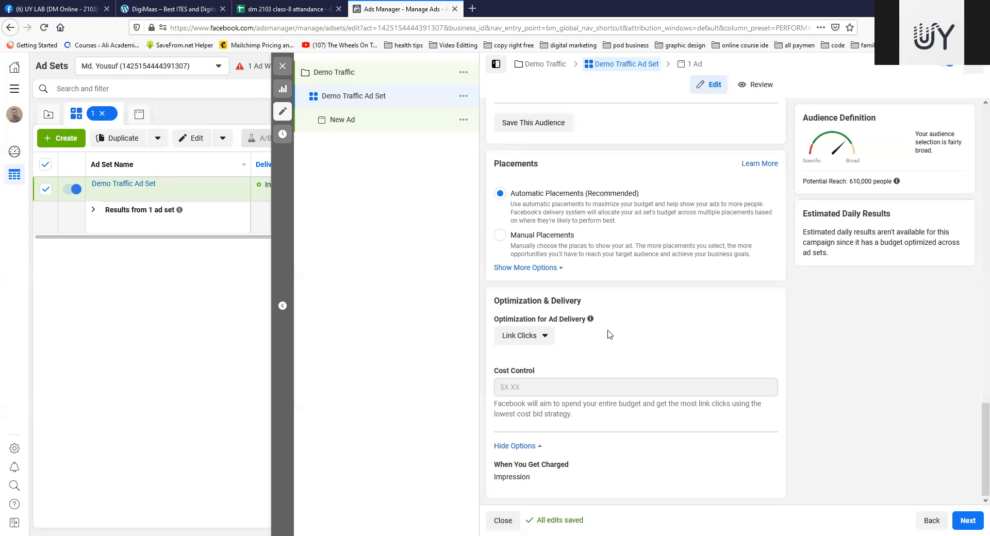
scroll(623, 324, "up", 15)
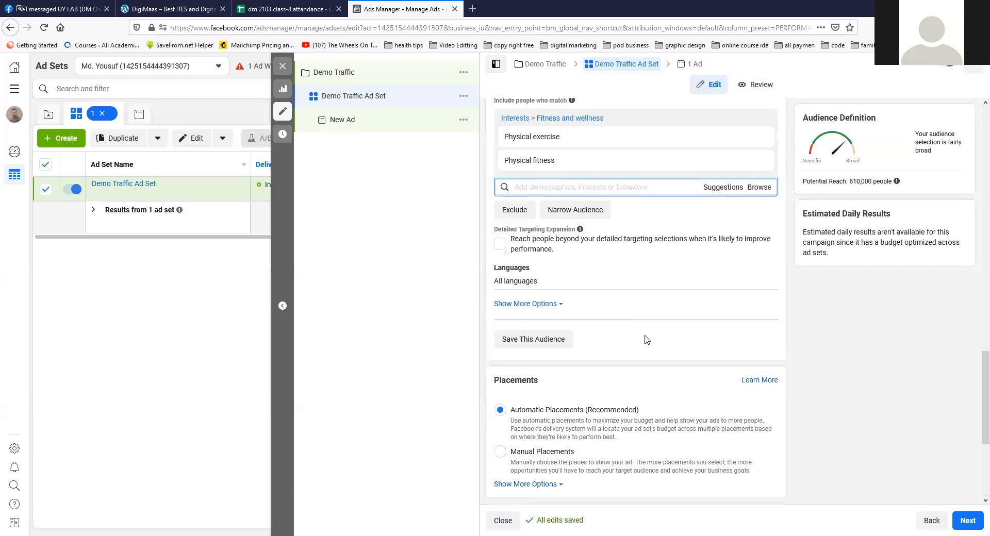
scroll(651, 221, "up", 5)
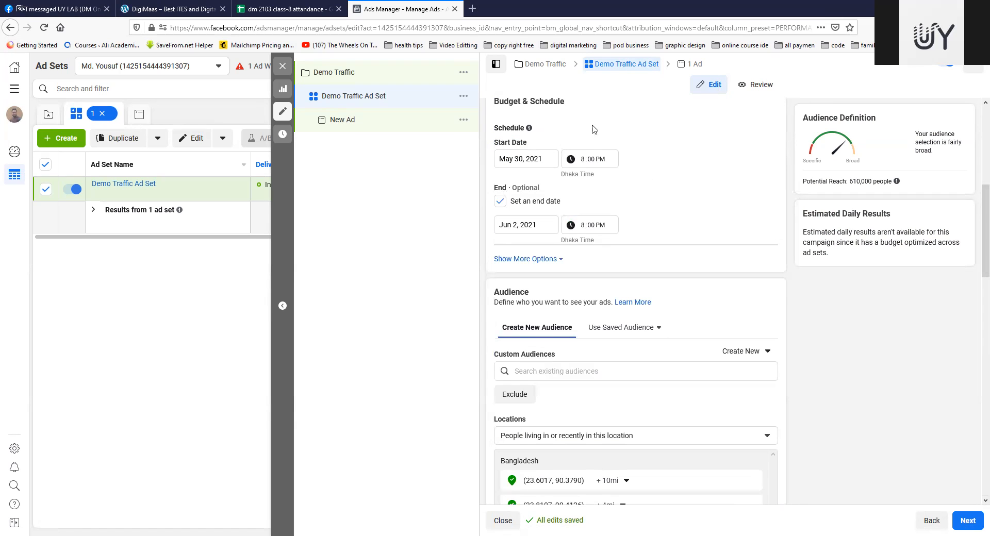
scroll(650, 270, "up", 5)
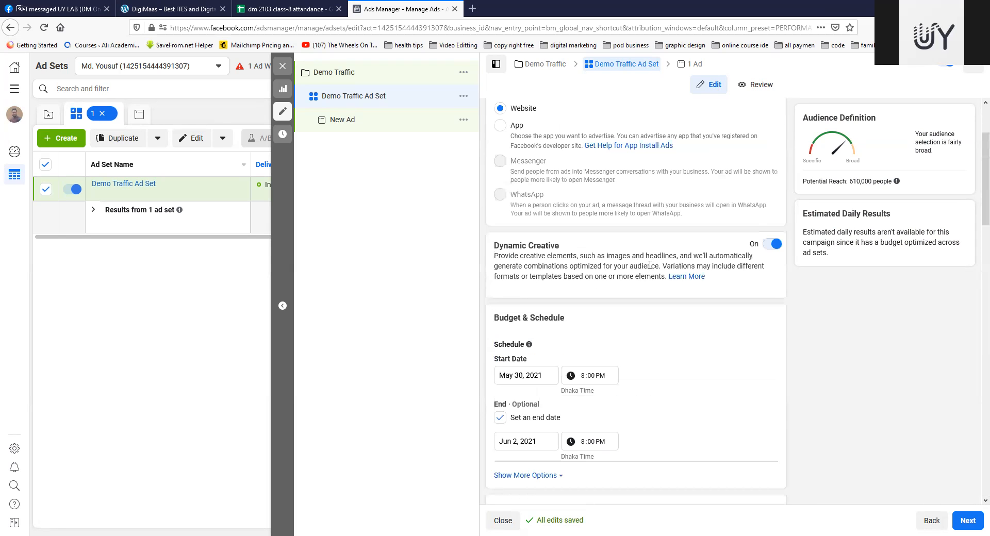
Step: Open the ad inside Demo Traffic Ad Set and rename it "Demo Ad (24-36)"
left_click(692, 68)
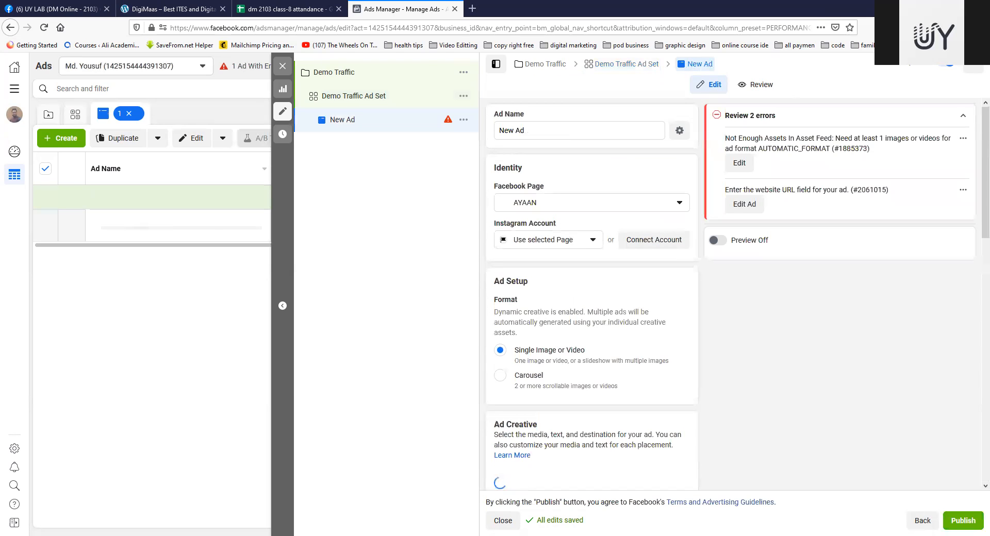
left_click_drag(532, 129, 485, 132)
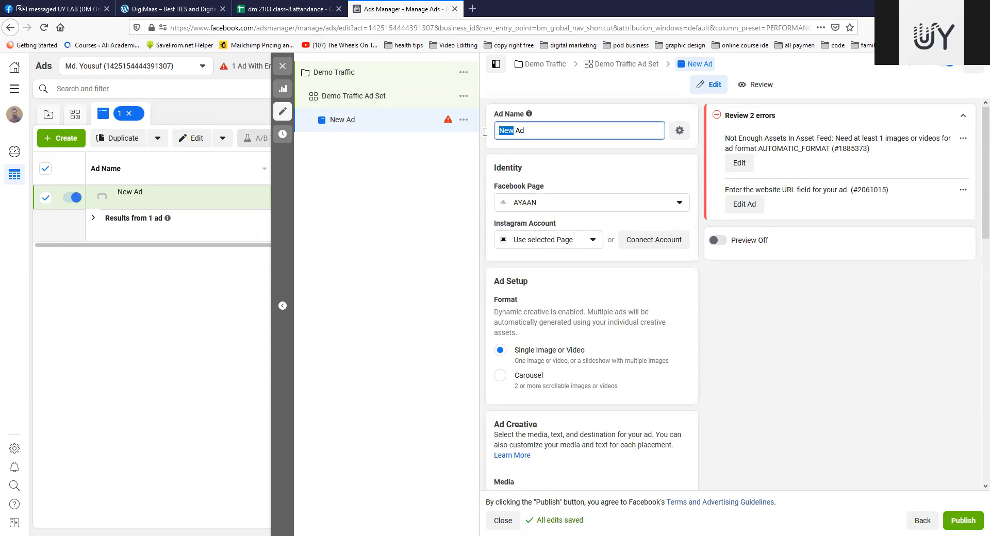
type("Demo")
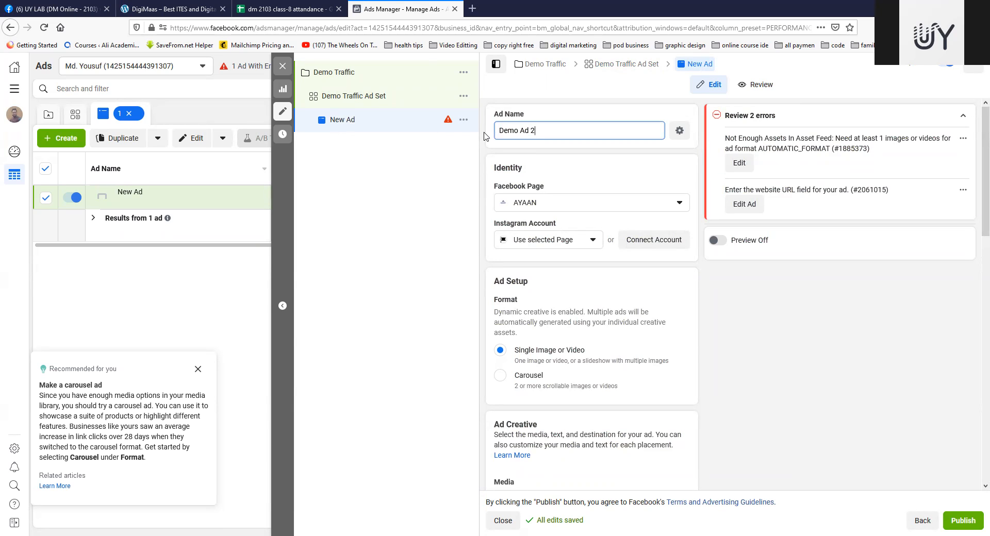
type("36")
key("Left")
key("Left")
key("Left")
key("Left")
type("(")
Step: Set the ad's Facebook Page to MaasWear from the Maas Wear group of pages
scroll(603, 196, "down", 2)
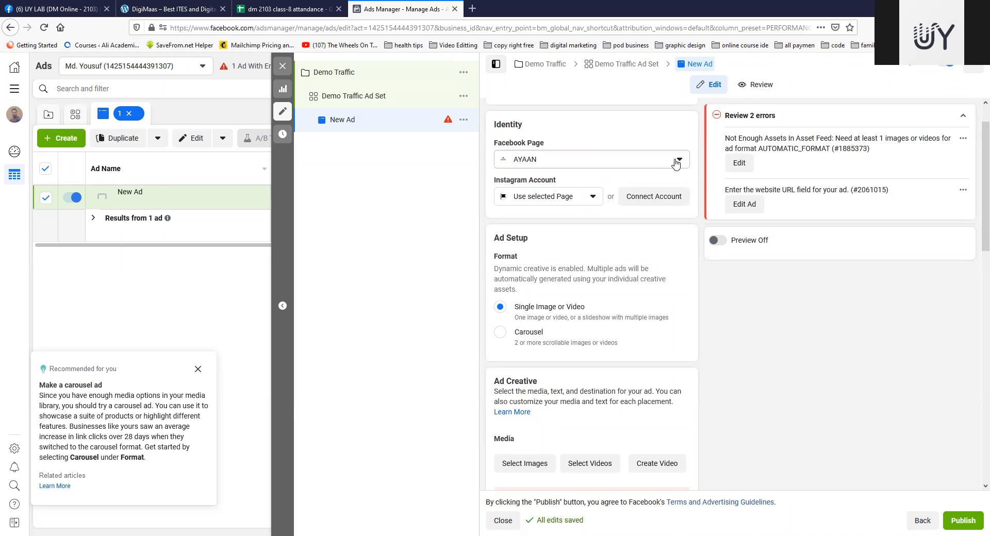
left_click(675, 164)
scroll(612, 249, "down", 3)
scroll(612, 249, "down", 5)
scroll(612, 248, "down", 1)
scroll(613, 249, "up", 7)
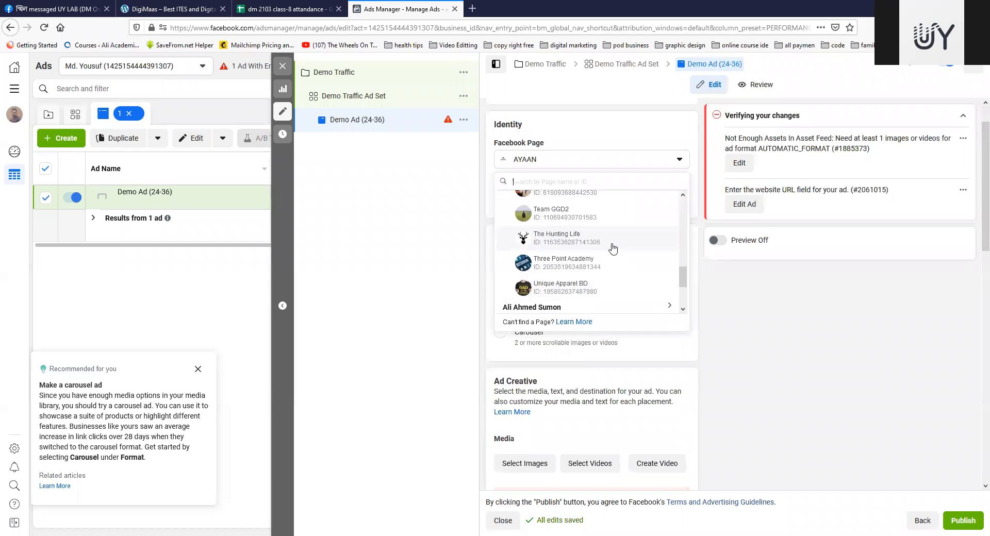
scroll(613, 249, "up", 5)
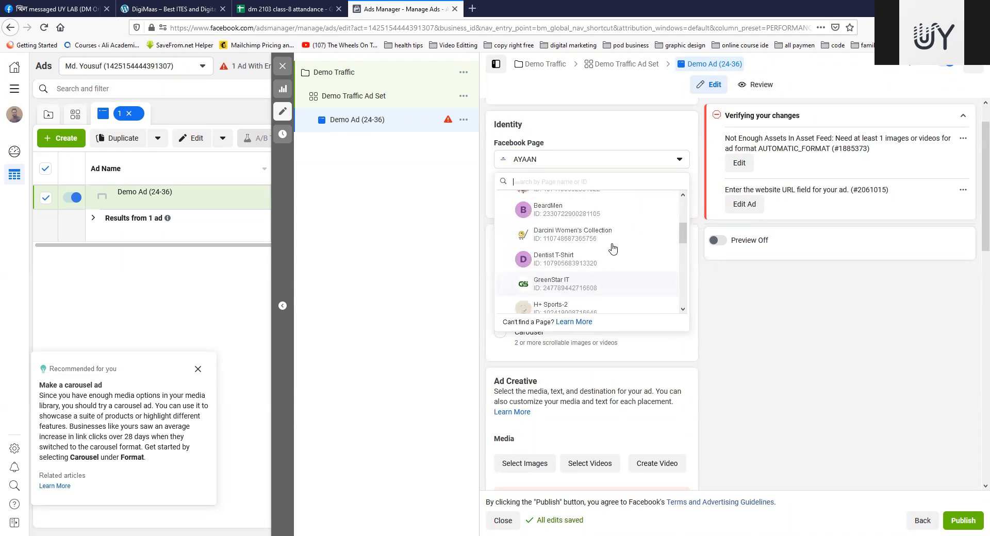
scroll(613, 249, "down", 12)
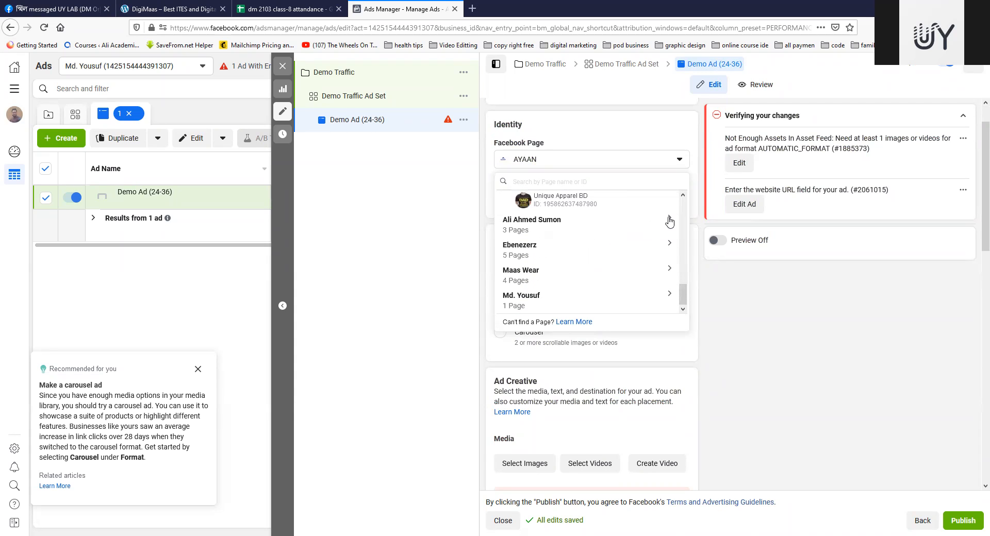
left_click(668, 271)
scroll(612, 287, "down", 2)
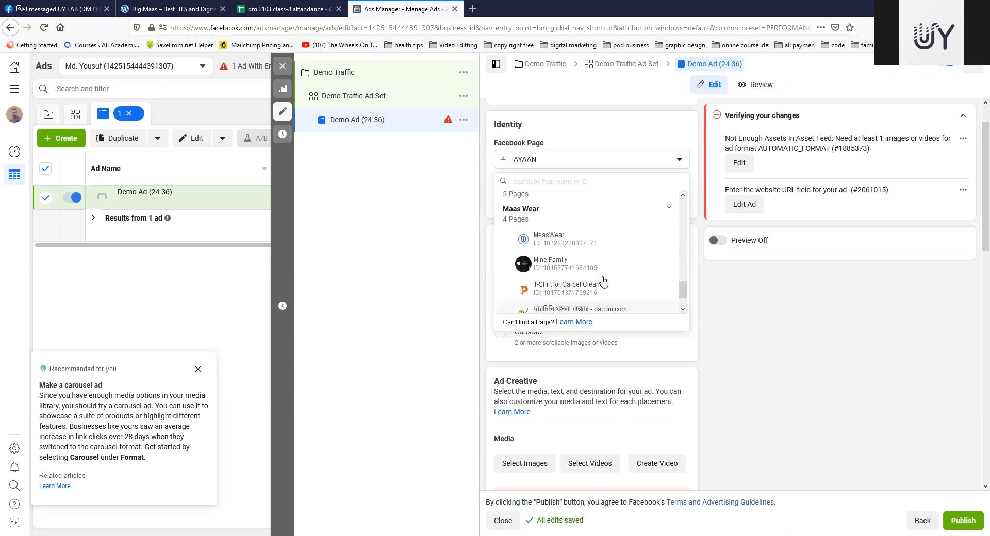
left_click(572, 263)
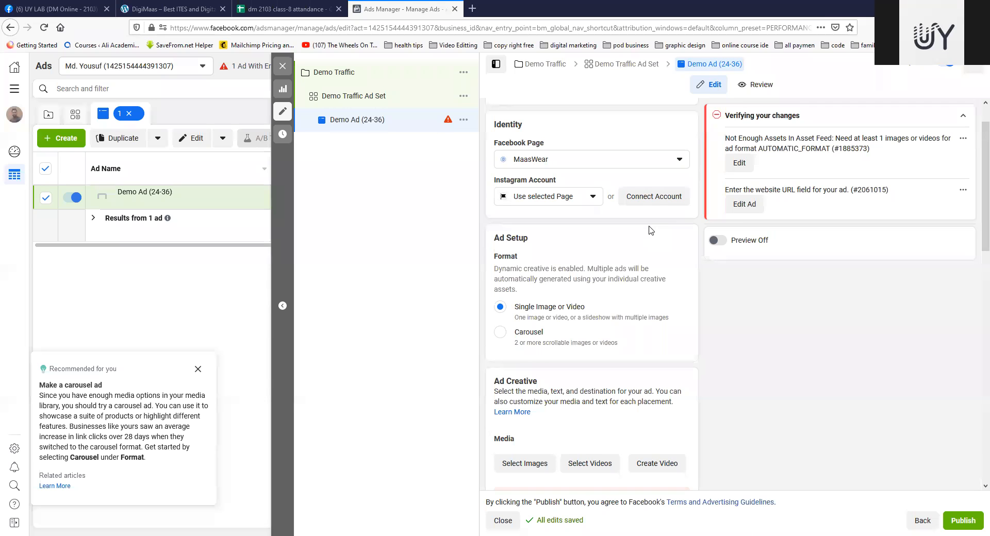
Step: Add the red 2048 × 2048 "bcs medha br..." image from the account images to the ad creative's media
scroll(651, 231, "down", 1)
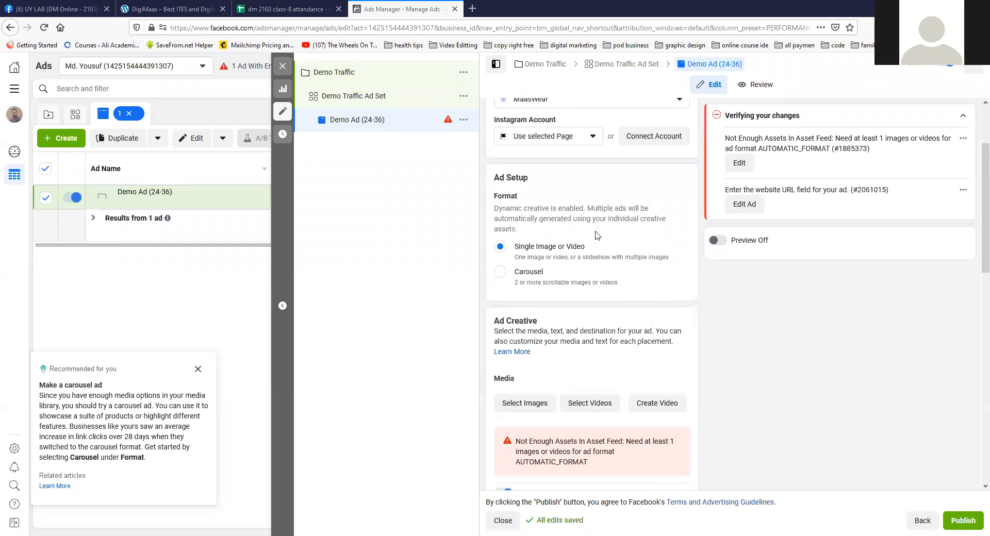
scroll(592, 235, "down", 2)
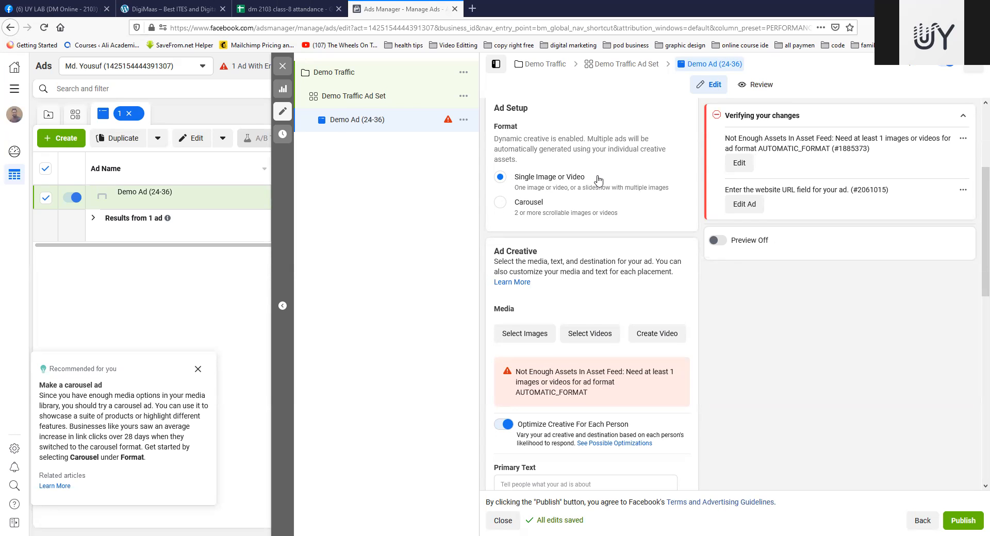
scroll(597, 179, "down", 3)
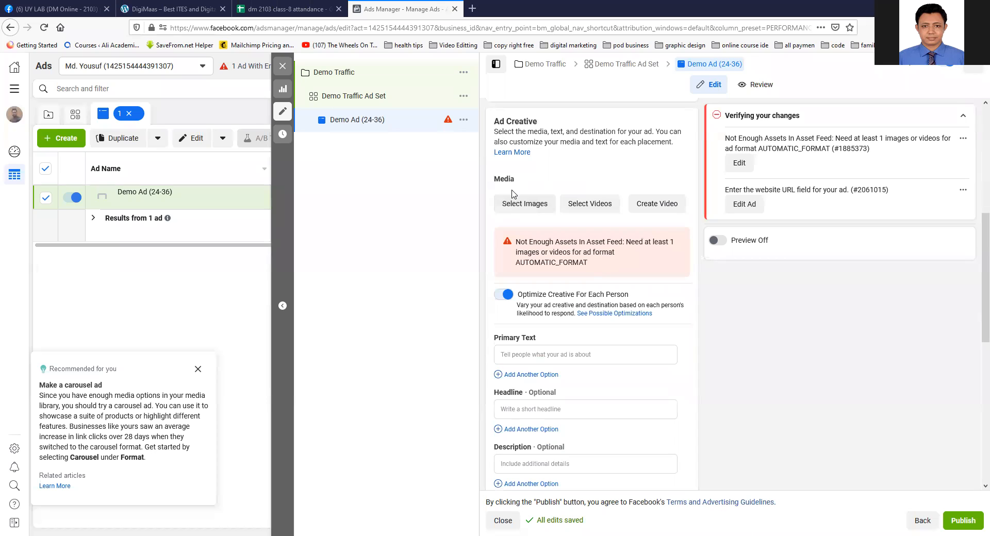
scroll(513, 196, "up", 2)
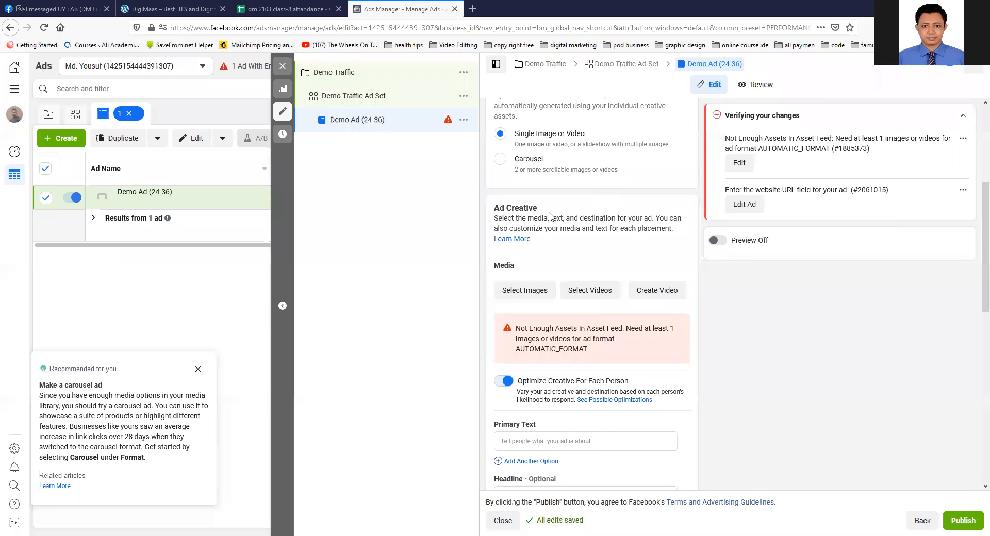
scroll(549, 216, "down", 1)
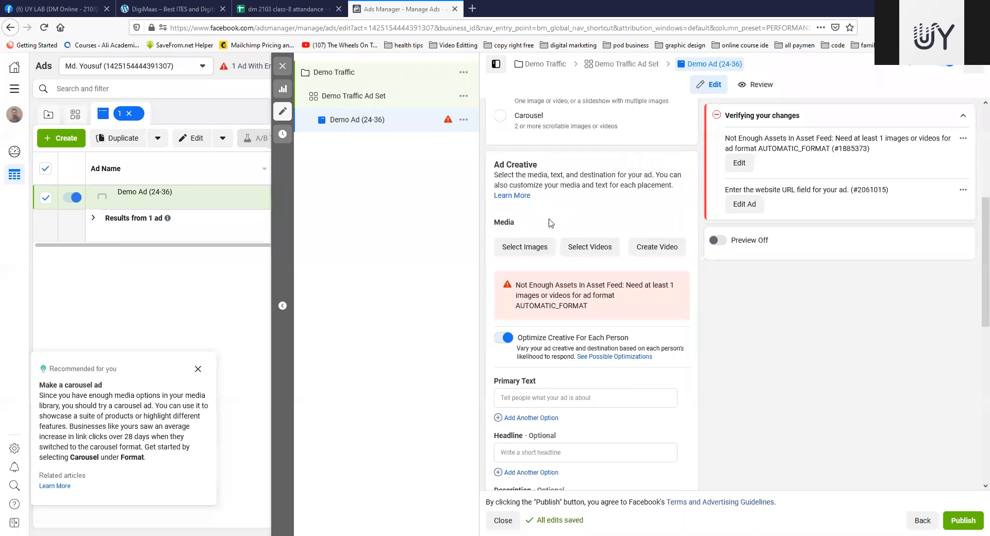
left_click(528, 251)
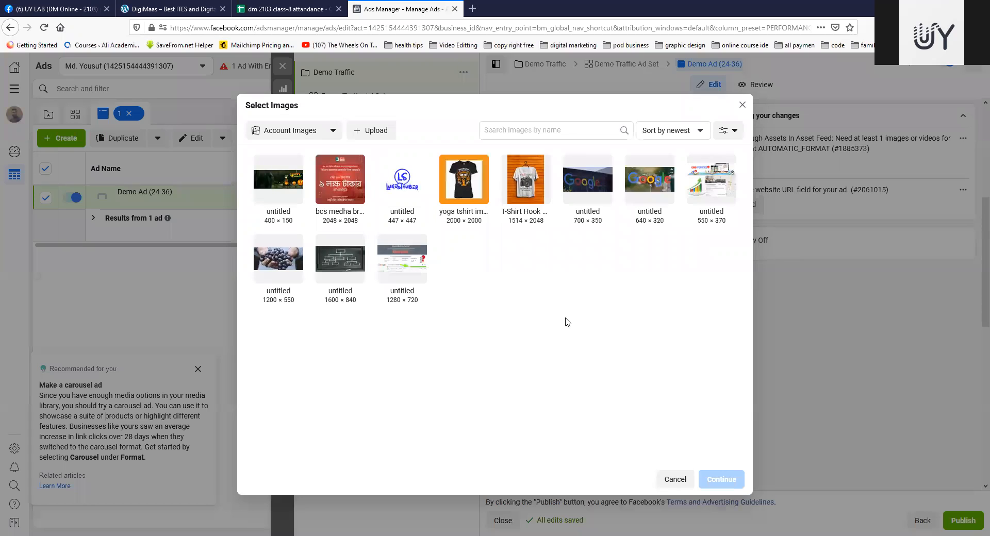
left_click(340, 178)
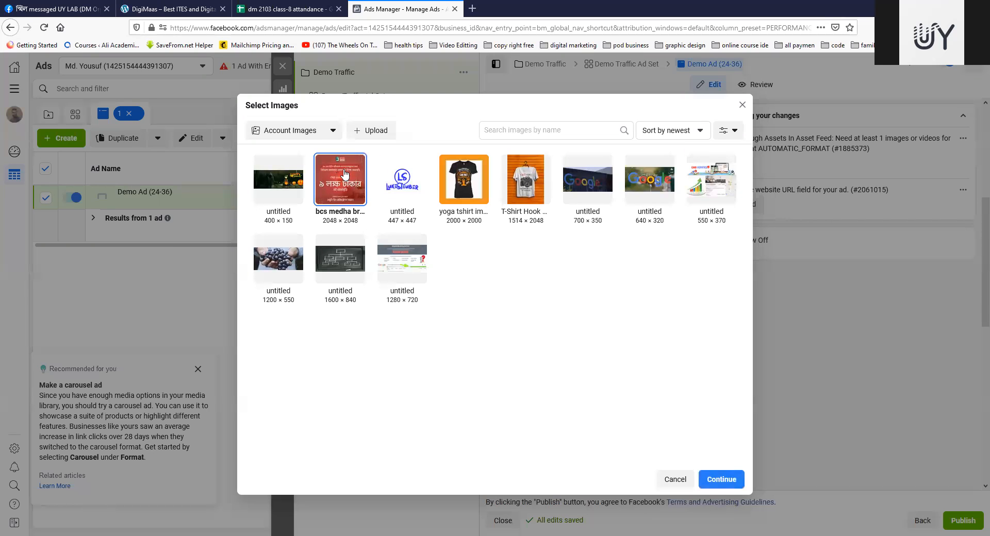
left_click(721, 480)
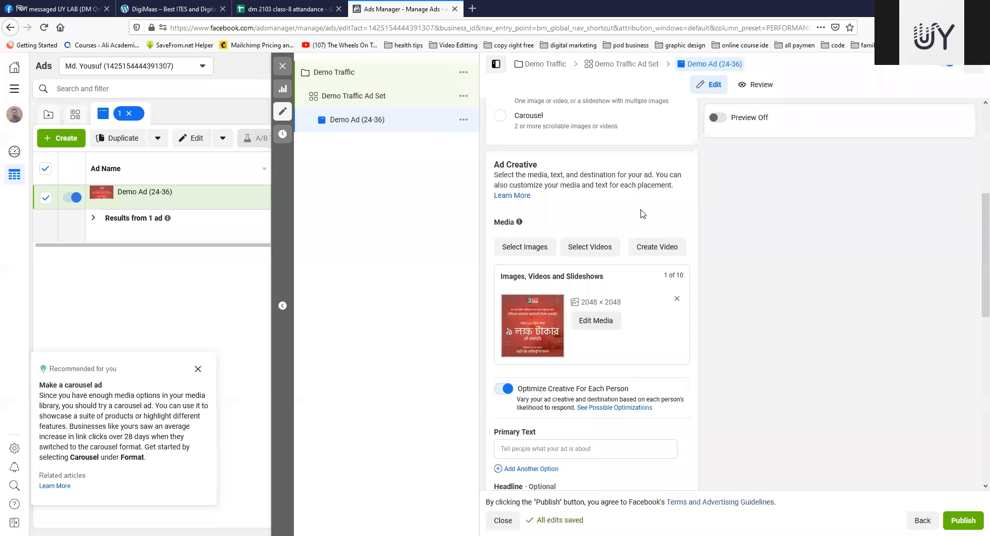
Step: Turn on the ad preview for Demo Ad (24-36)
left_click(715, 118)
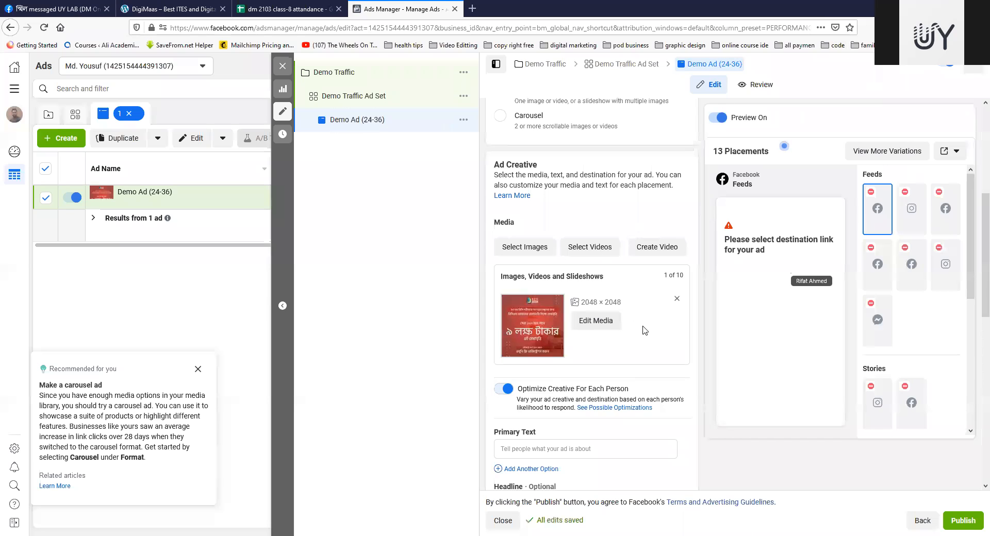
scroll(642, 296, "down", 5)
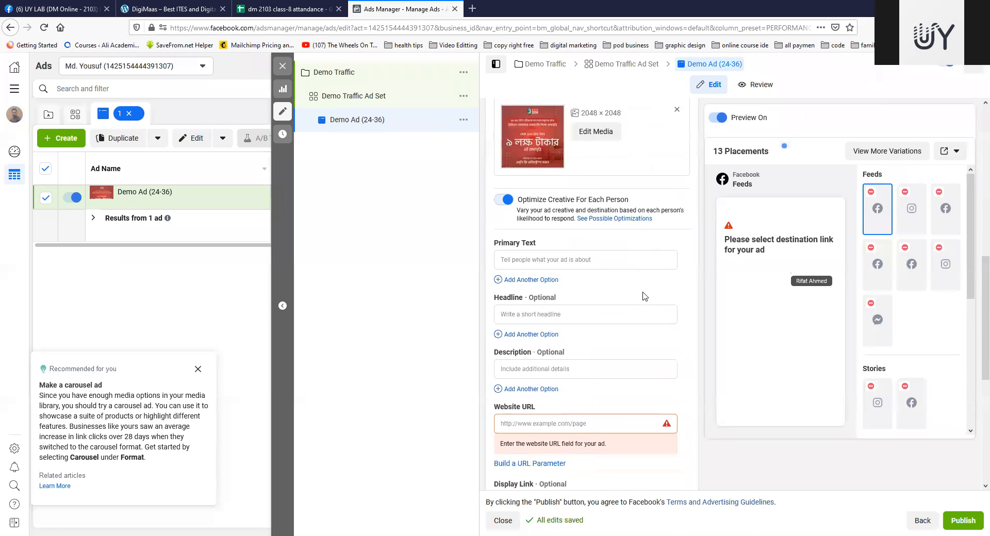
scroll(570, 196, "up", 1)
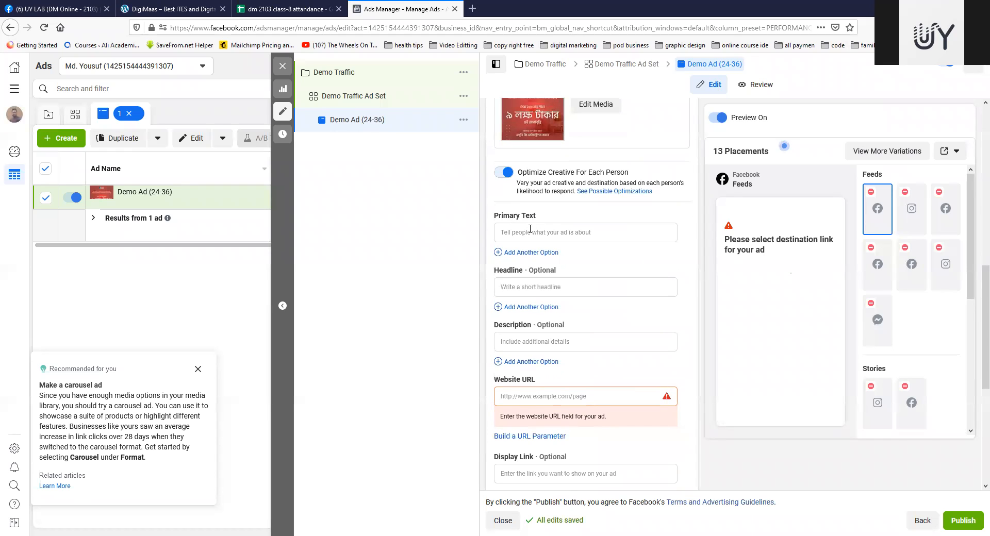
Step: Fill the ad's Primary Text and Headline with placeholder strings of repeated "f" letters
left_click(608, 233)
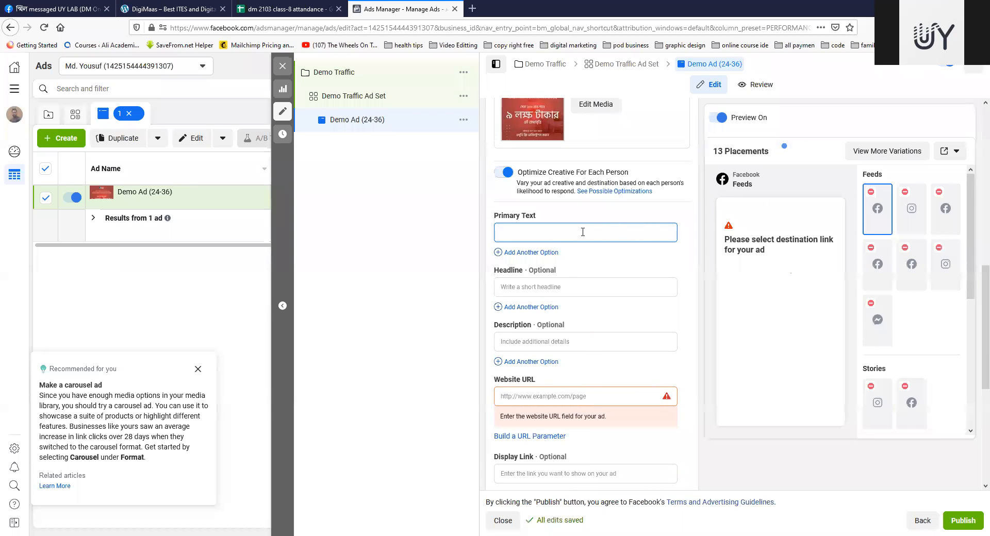
left_click(669, 211)
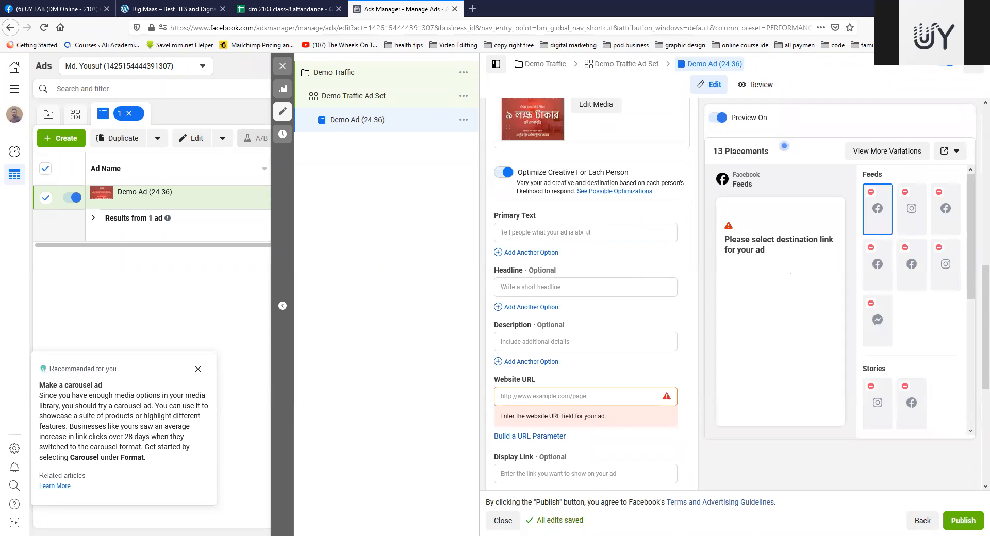
left_click(576, 232)
type("fffffffffffff")
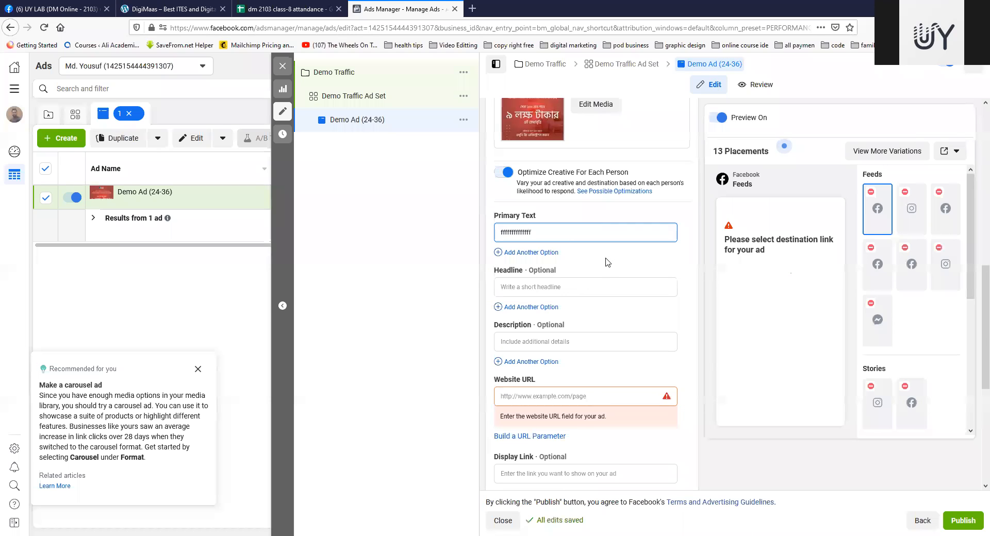
left_click(584, 289)
type("ffffffffffffffff")
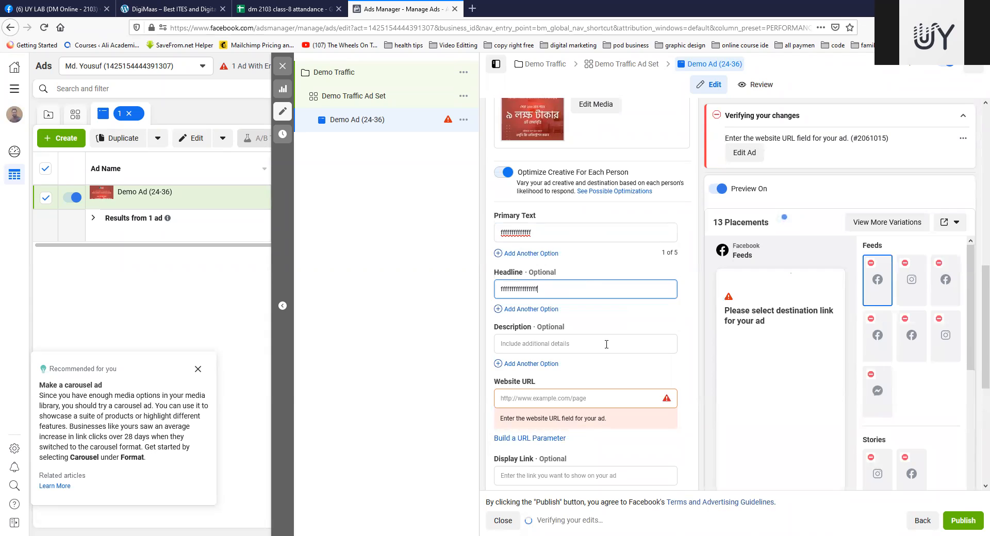
left_click(606, 345)
scroll(604, 317, "down", 3)
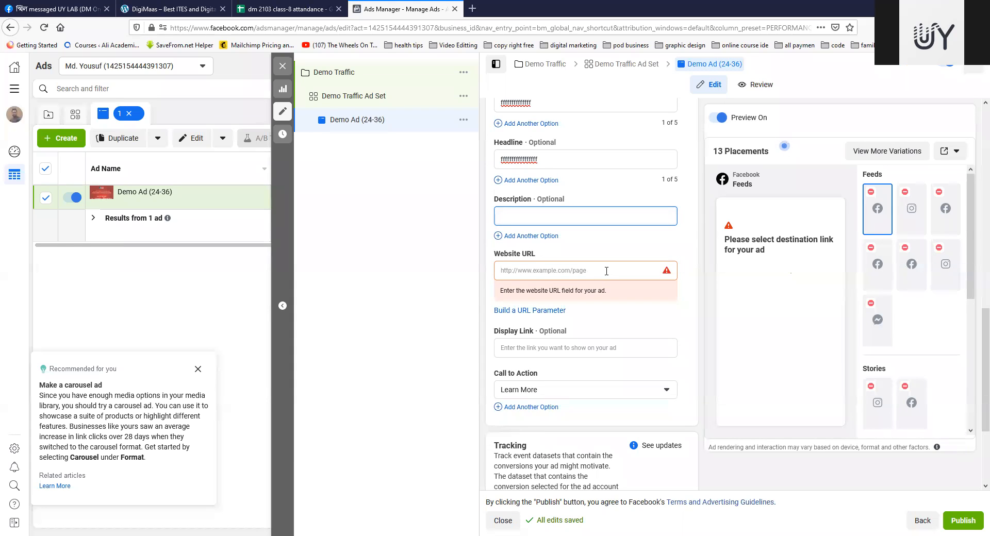
Step: Open the website uylab.org in a new browser tab
left_click(473, 9)
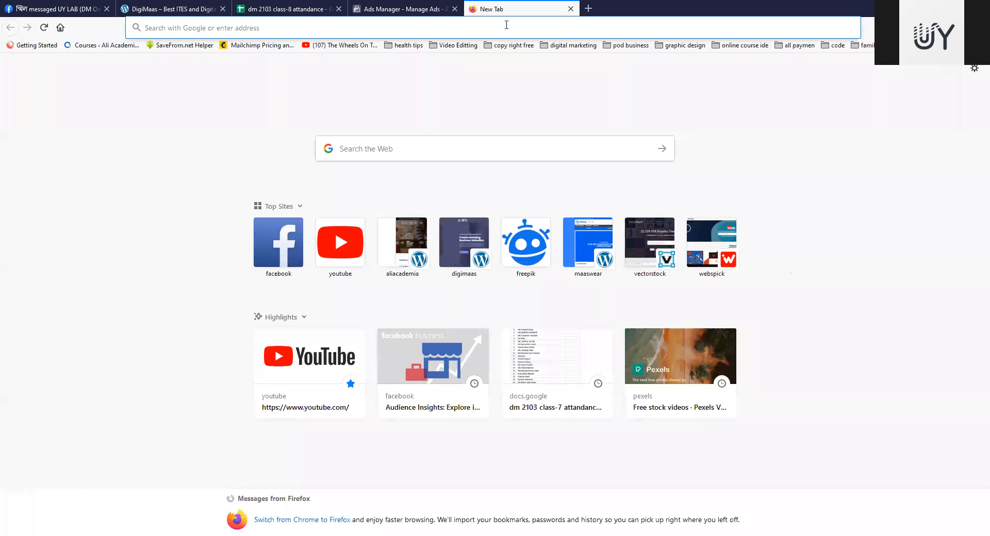
type("uylab.org/")
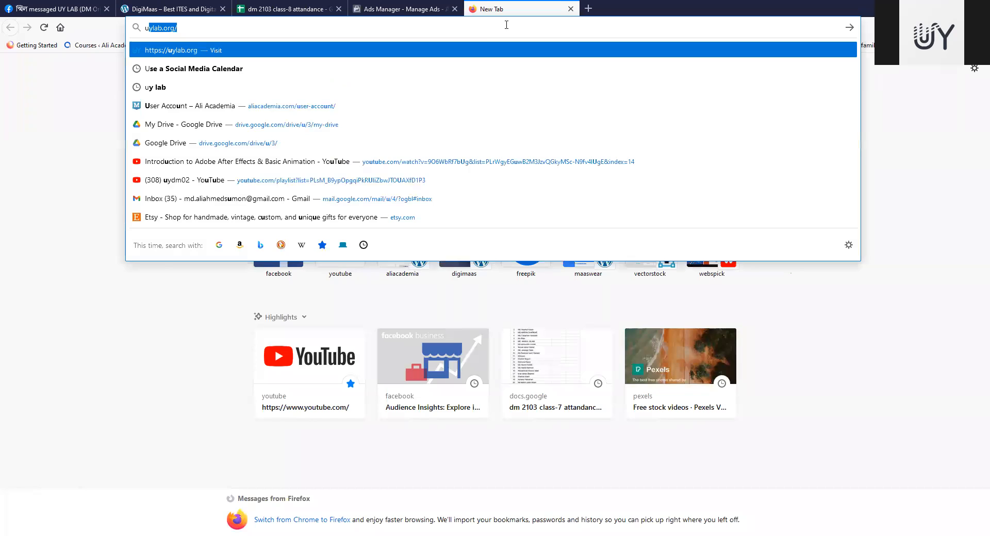
key("Return")
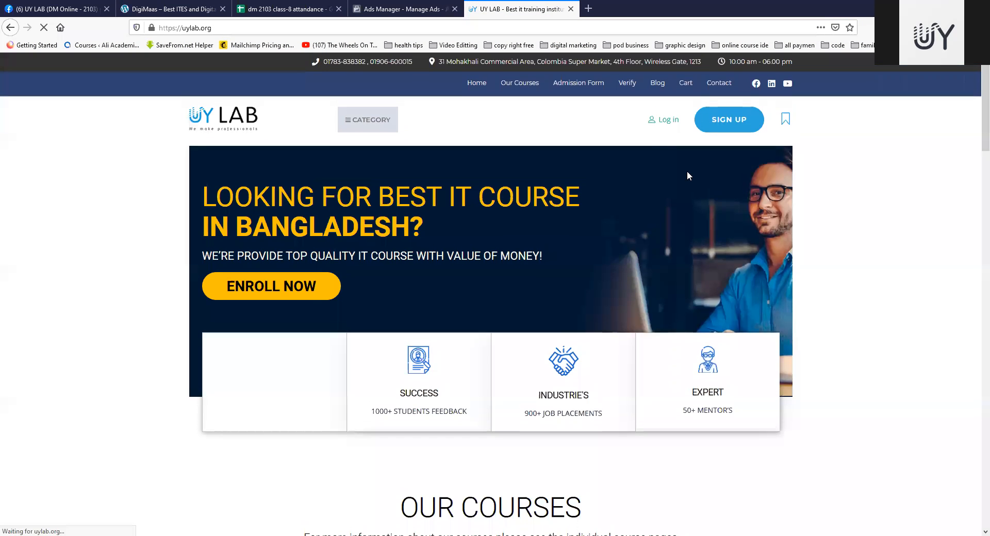
Step: Open the Graphic Design course page from the courses on the UY LAB home page
scroll(689, 176, "down", 5)
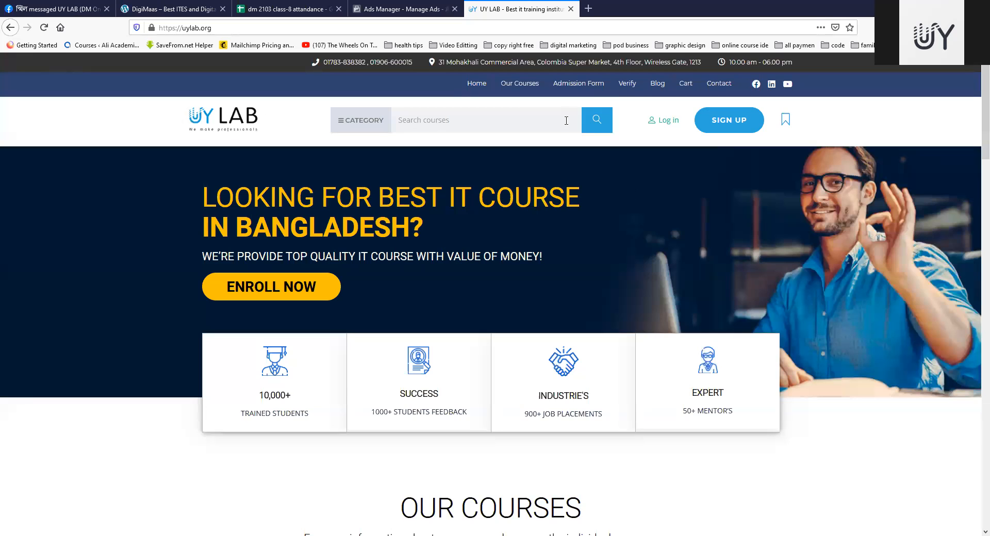
scroll(566, 125, "down", 10)
scroll(559, 113, "up", 5)
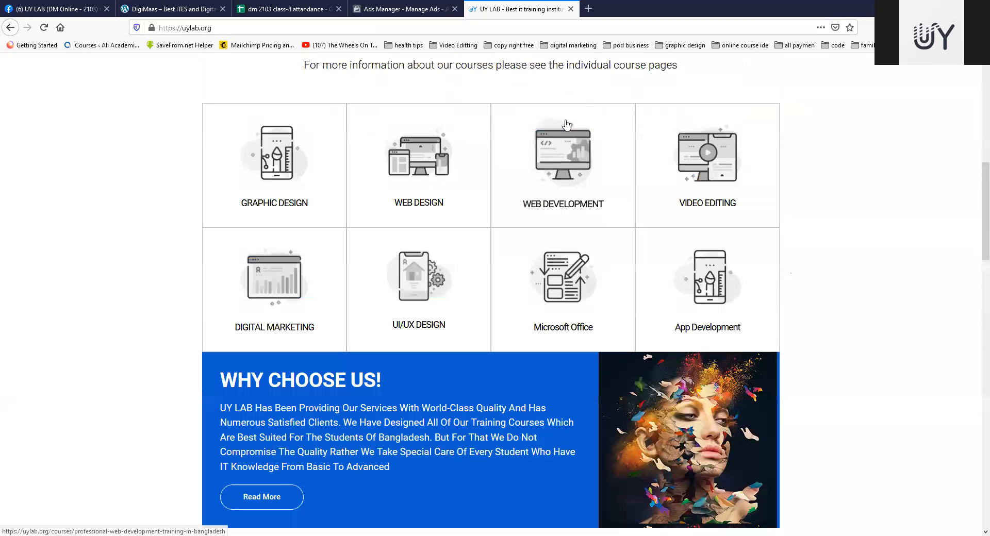
scroll(556, 111, "down", 2)
left_click(556, 111)
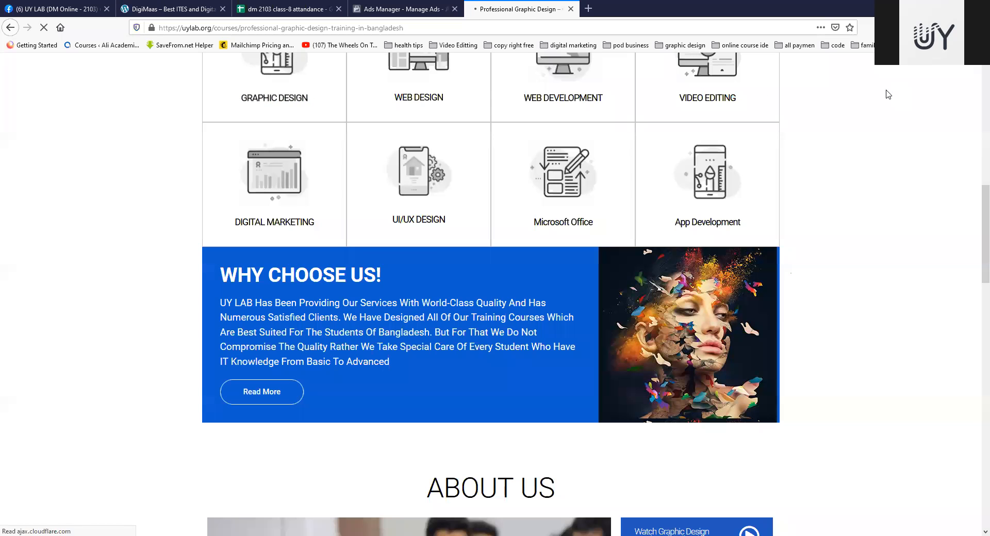
left_click(364, 28)
key("ctrl+c")
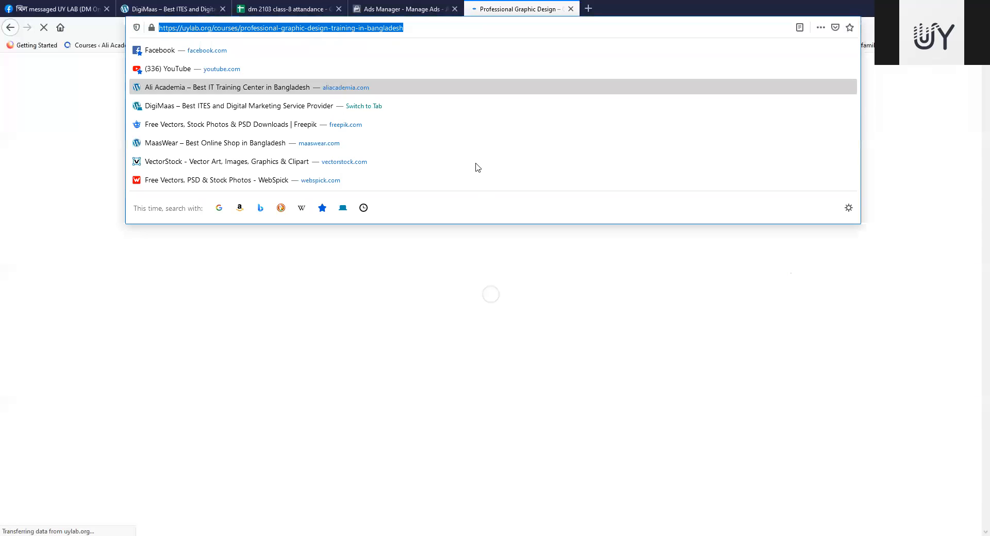
left_click(398, 8)
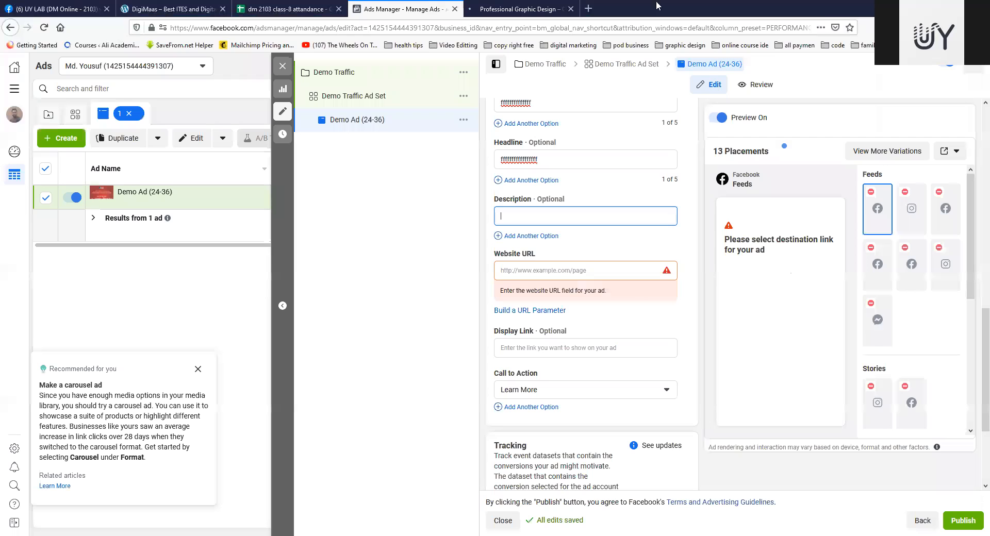
left_click(571, 270)
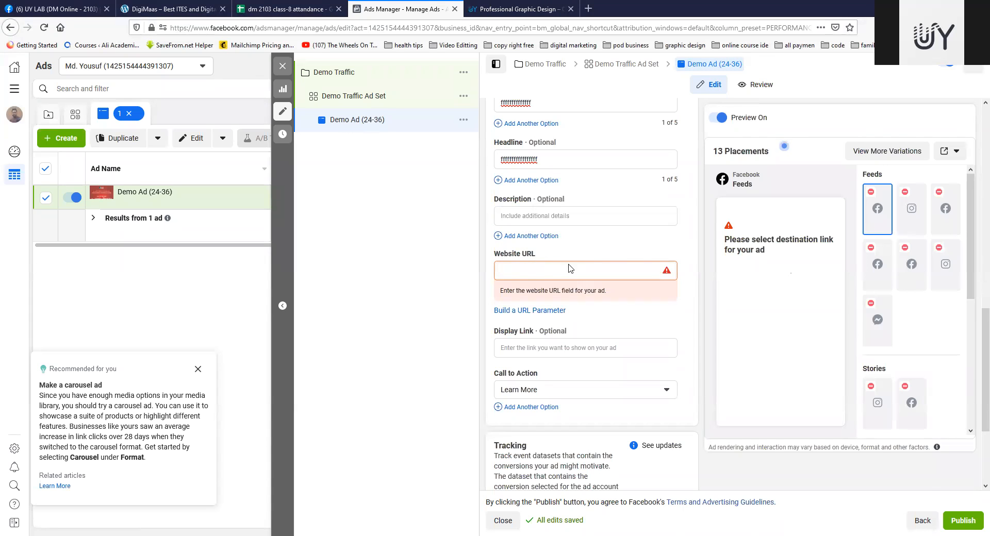
key("ctrl+v")
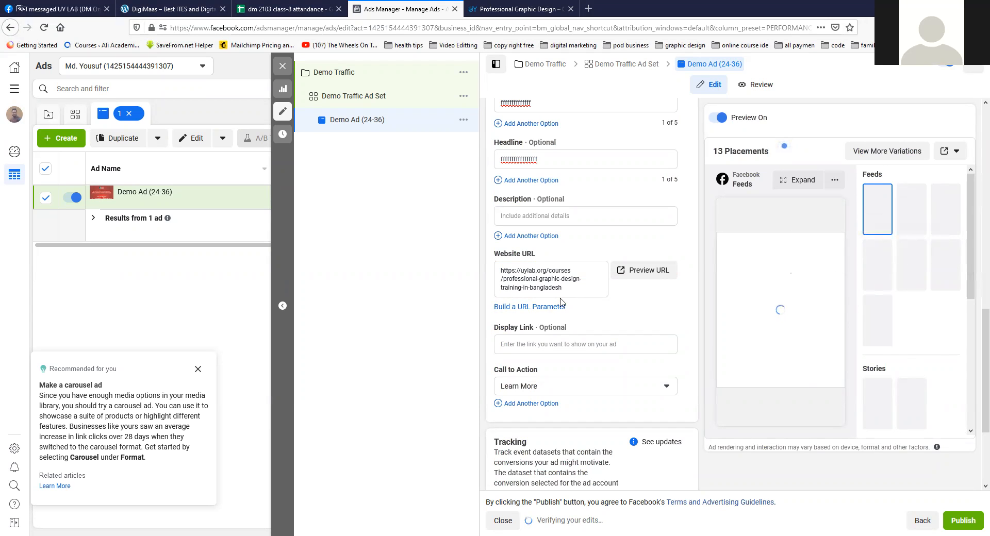
Step: Set the ad's Call to Action to Apply Now
scroll(615, 312, "down", 3)
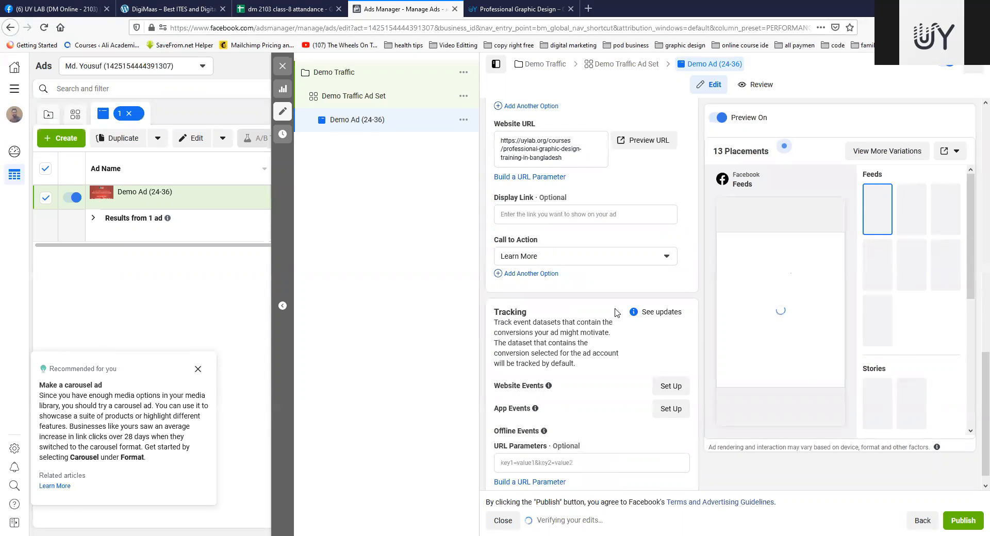
left_click(514, 214)
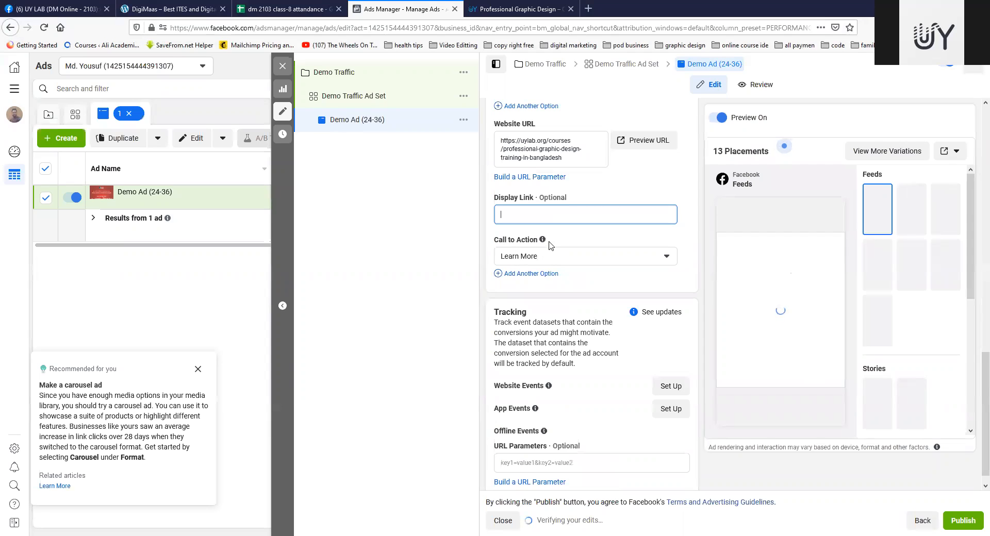
mouse_move(547, 241)
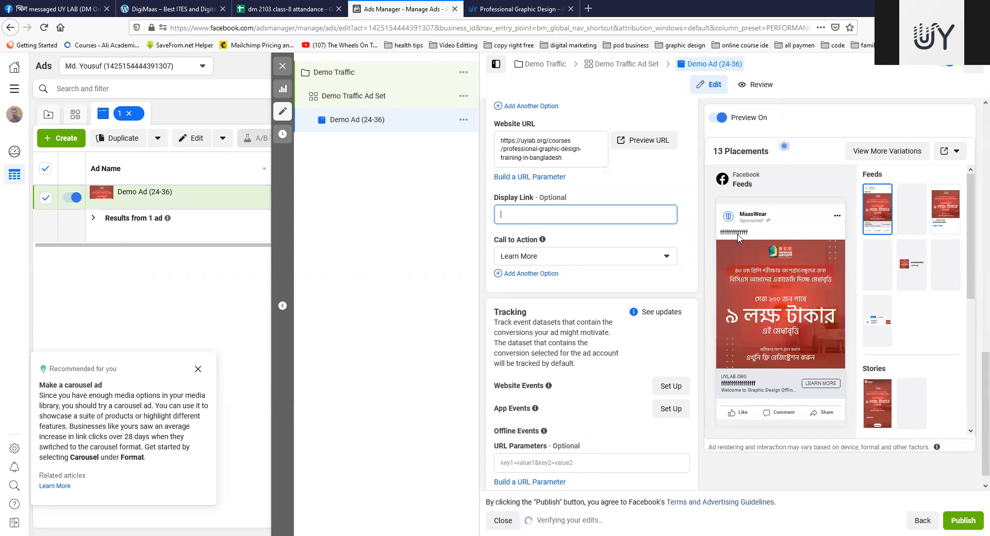
mouse_move(768, 271)
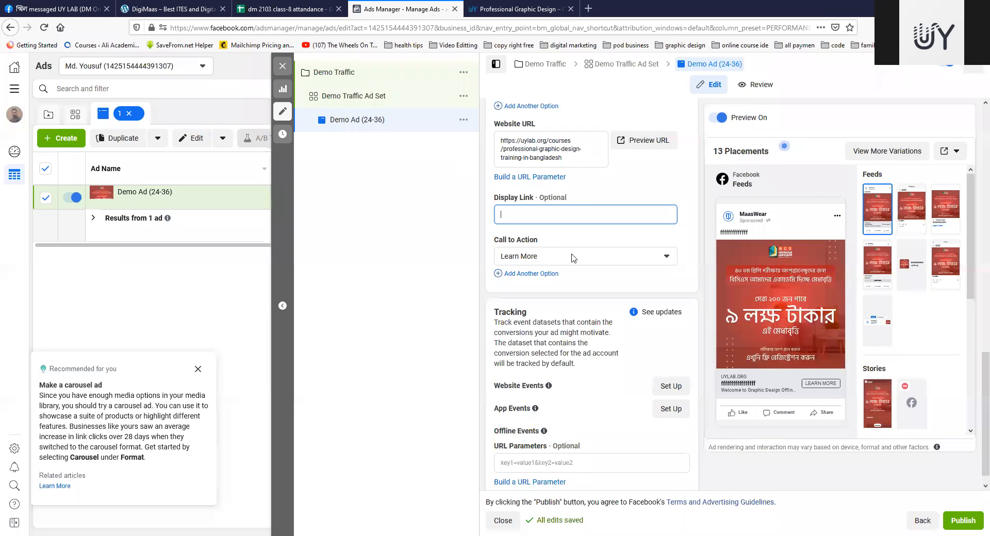
left_click(658, 257)
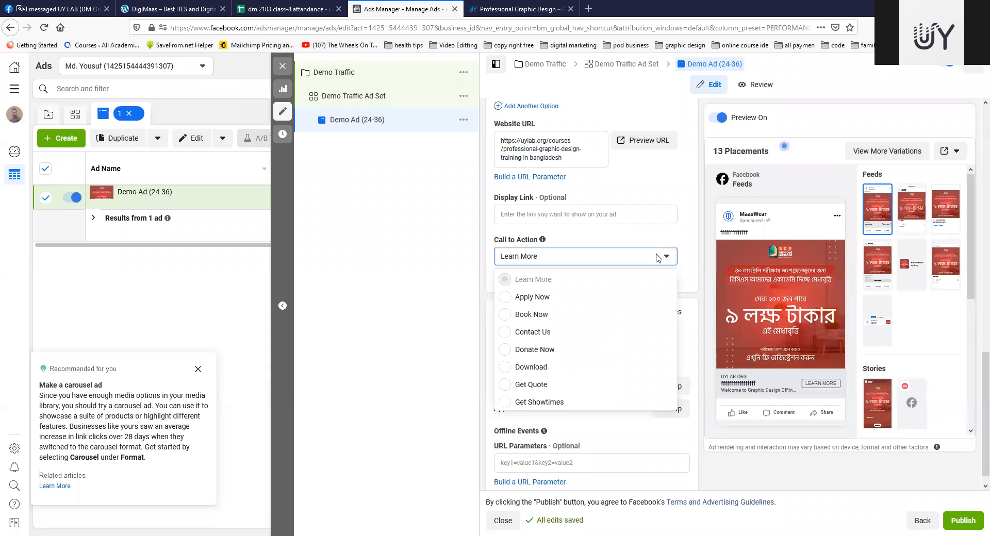
left_click(505, 298)
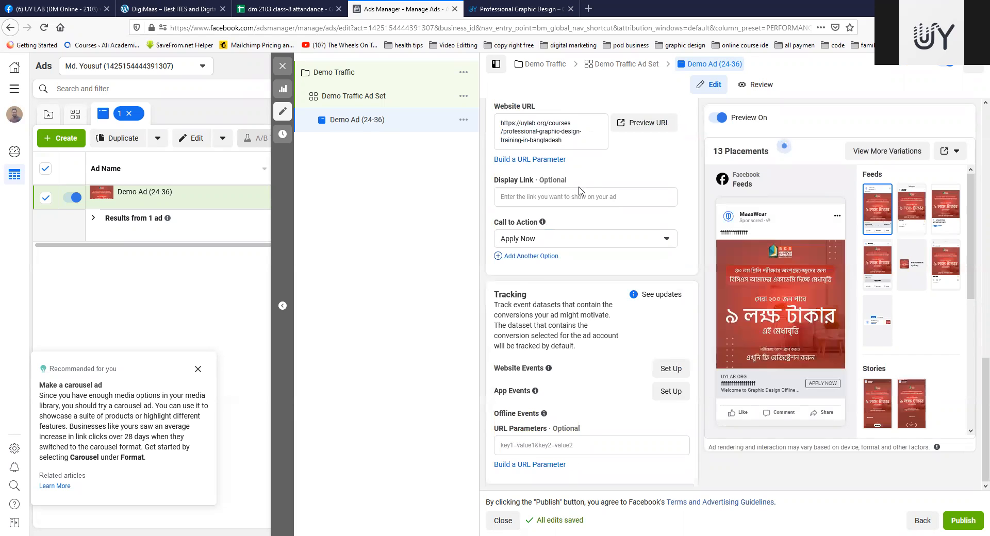
Step: Review the ad's media, texts, website URL, tracking settings and placement previews
scroll(603, 337, "up", 5)
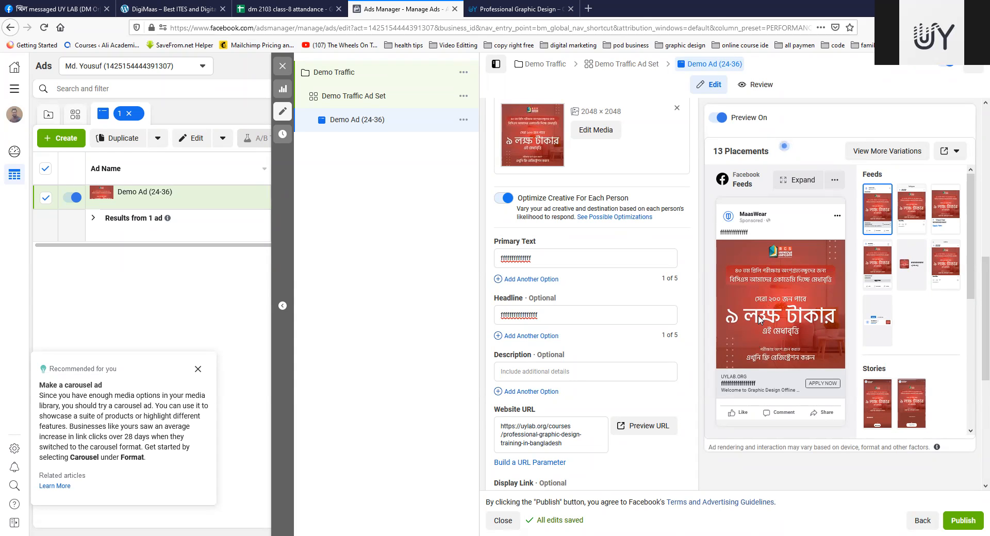
scroll(560, 299, "down", 6)
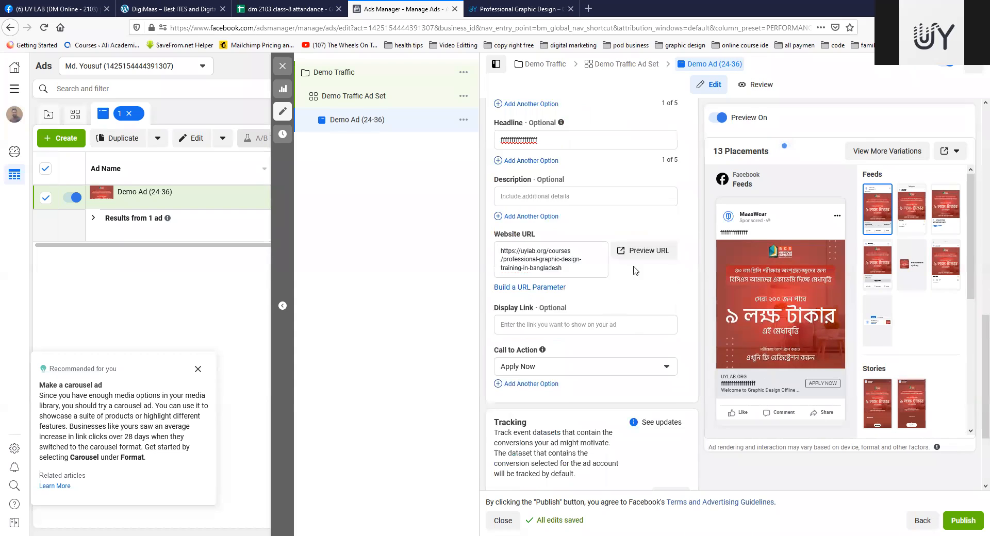
mouse_move(552, 418)
scroll(580, 408, "up", 3)
scroll(576, 392, "down", 3)
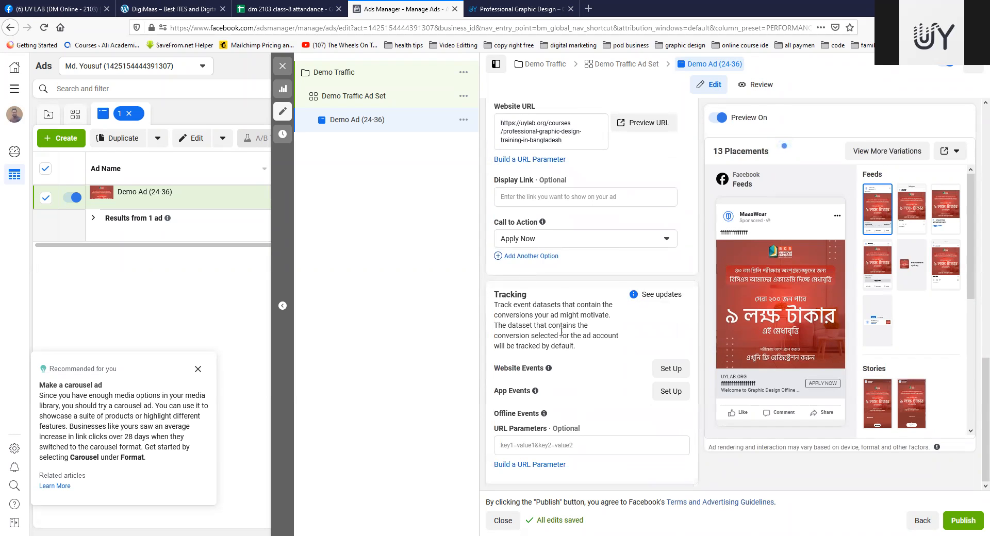
scroll(581, 324, "up", 6)
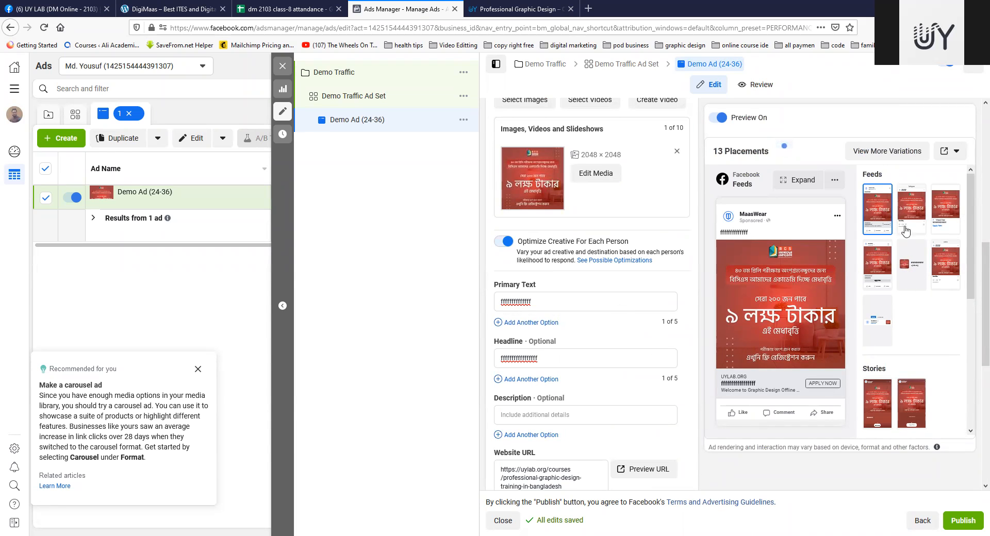
scroll(571, 295, "up", 3)
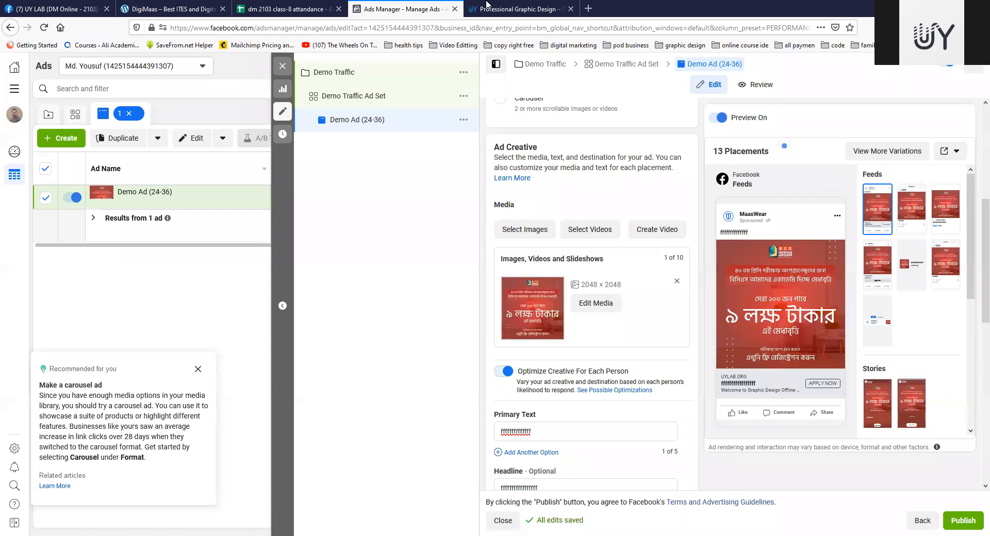
Step: Switch to the dm 2103 class-8 attendance spreadsheet and copy its sharing link
left_click(283, 9)
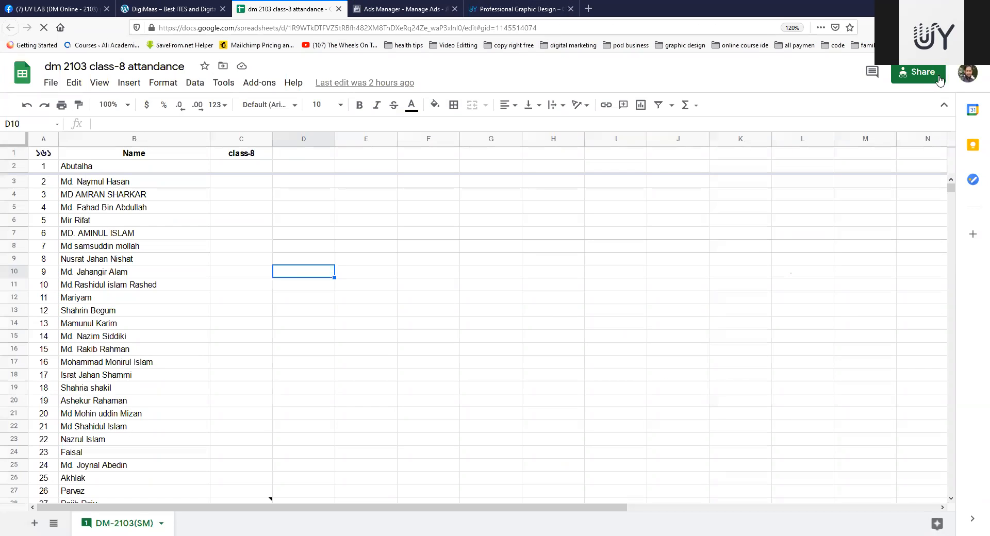
left_click(920, 74)
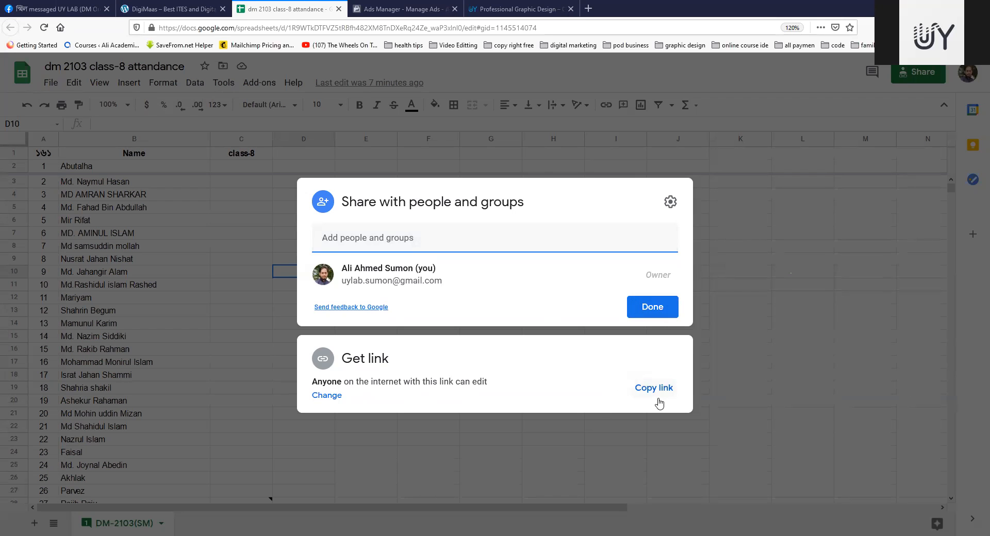
left_click(648, 312)
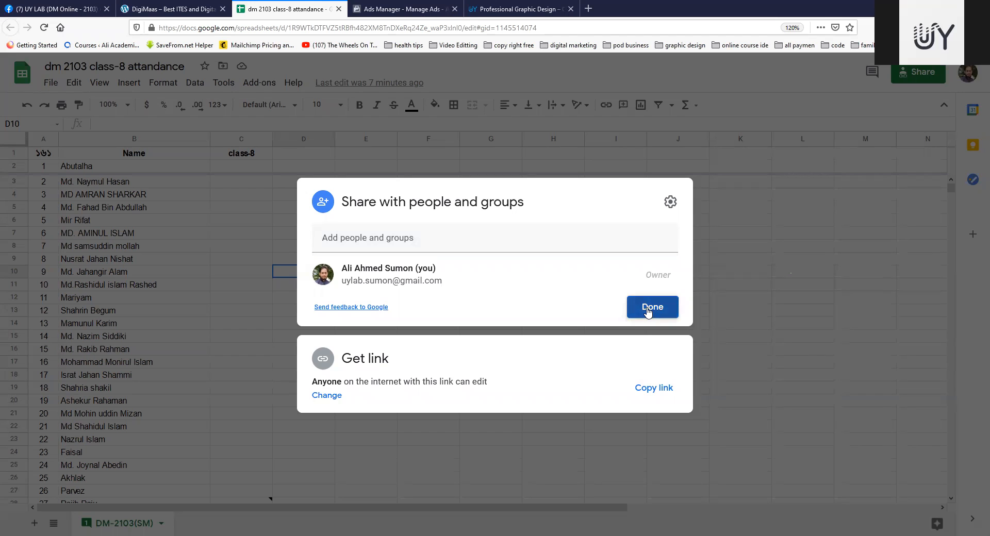
left_click(652, 389)
left_click(653, 310)
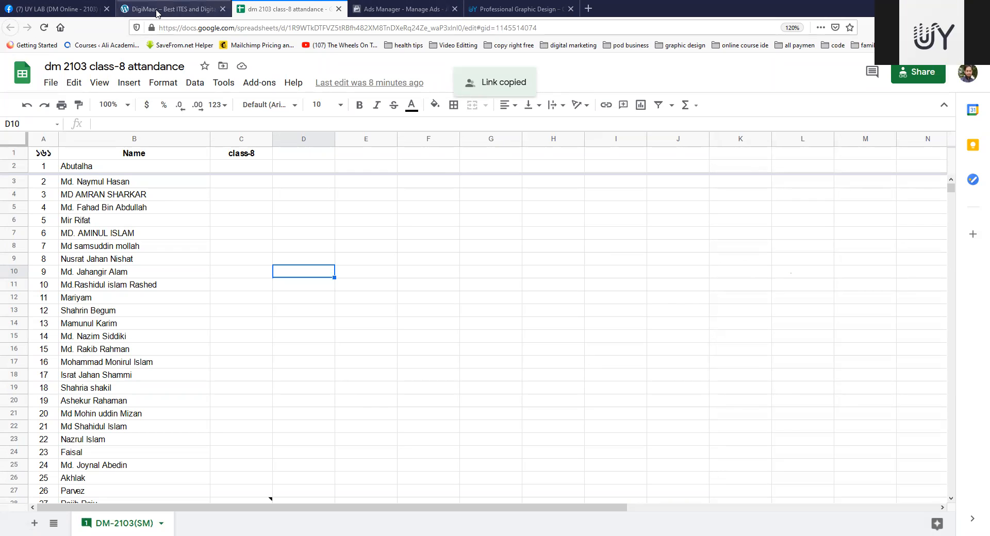
Step: Return to Ads Manager and close the Demo Ad (24-36) editor, leaving the changes as unpublished drafts
left_click(398, 7)
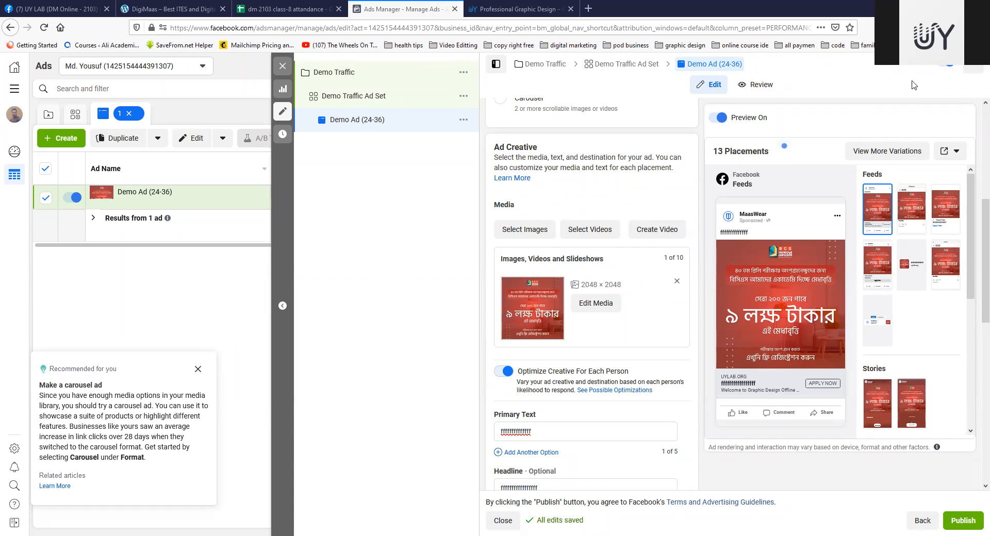
left_click(283, 67)
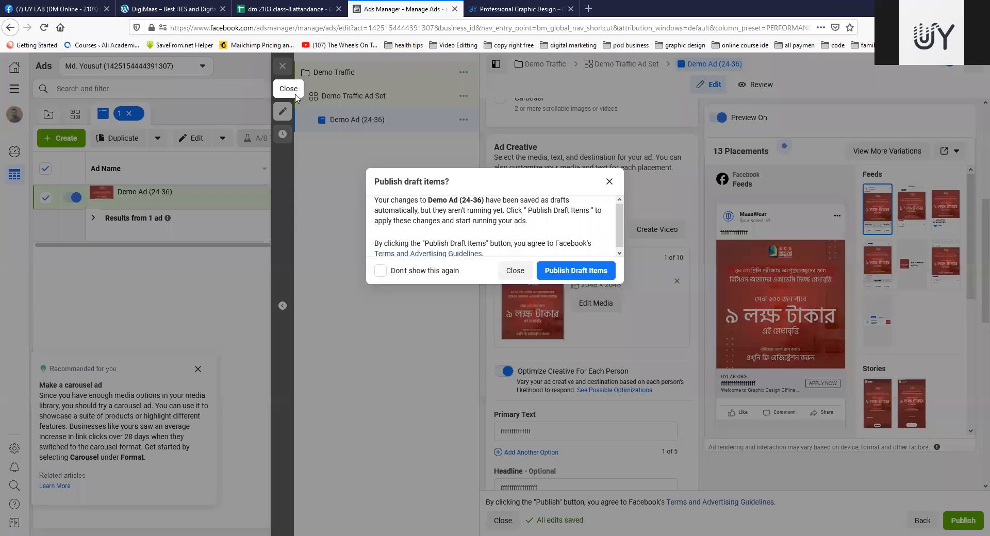
left_click(514, 271)
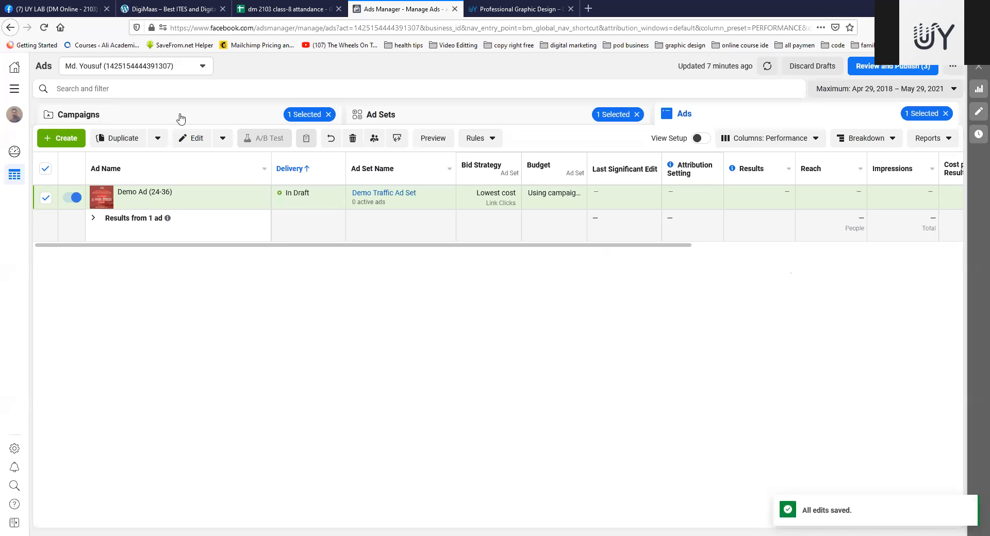
Step: Check the class-8 attendance spreadsheet and the UY LAB (DM Online - 2103) Facebook group for new activity
left_click(272, 8)
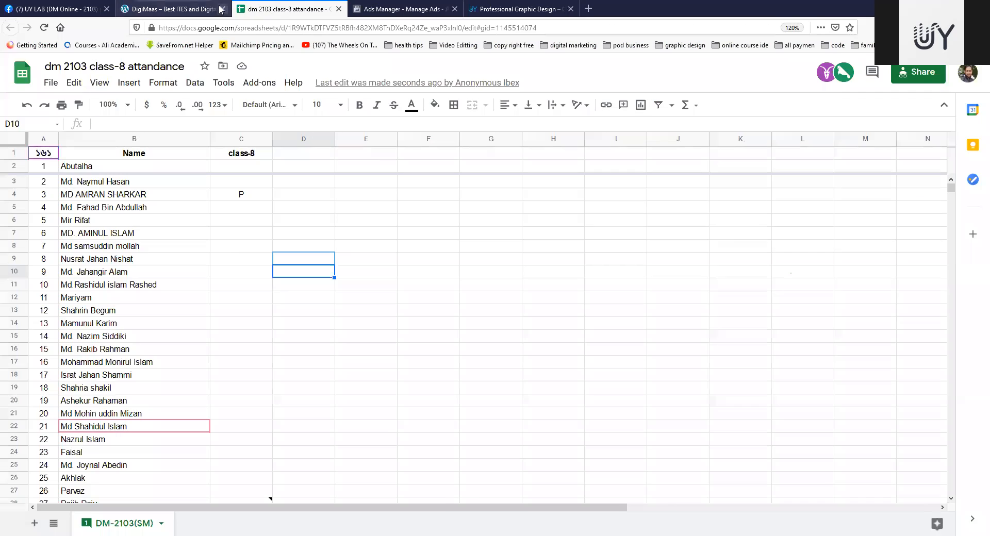
left_click(154, 6)
left_click(67, 7)
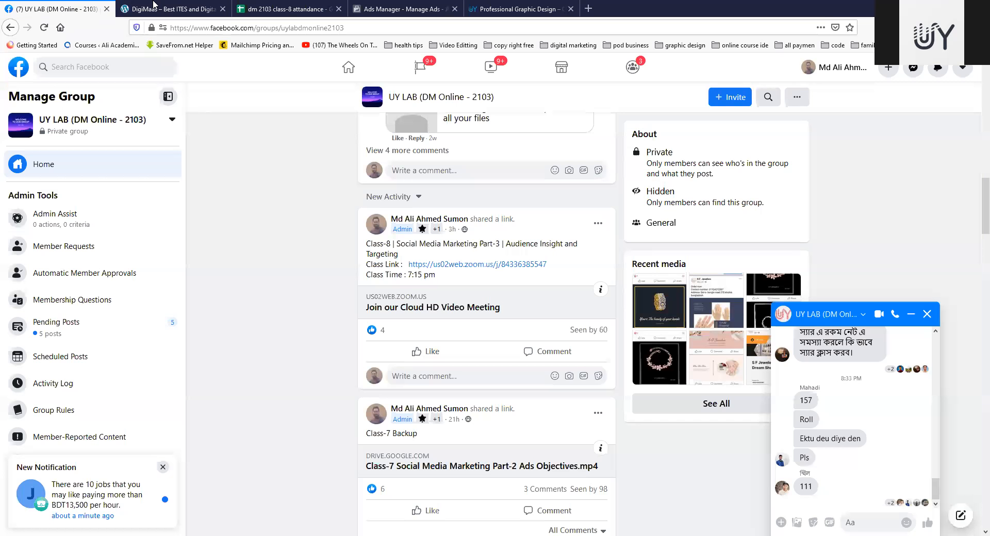
left_click(298, 8)
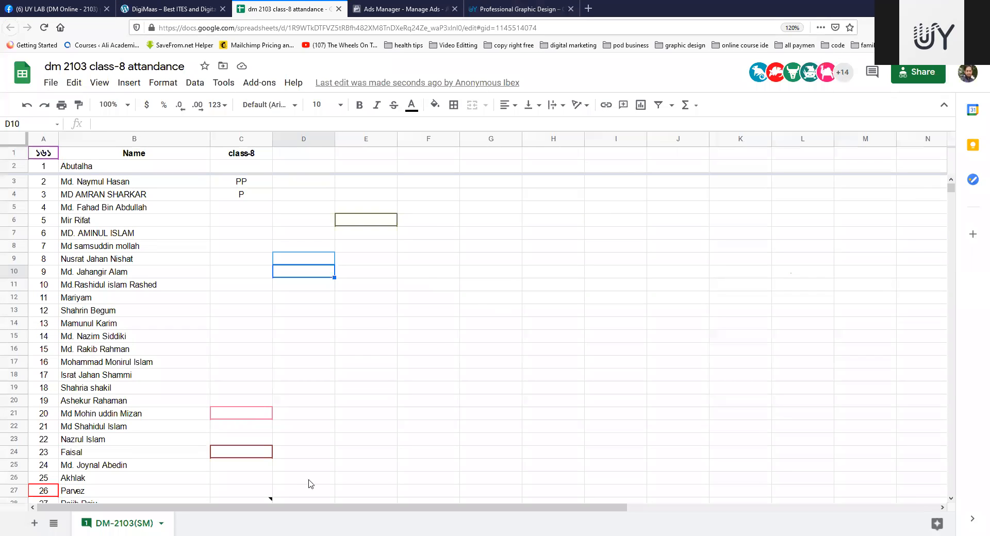